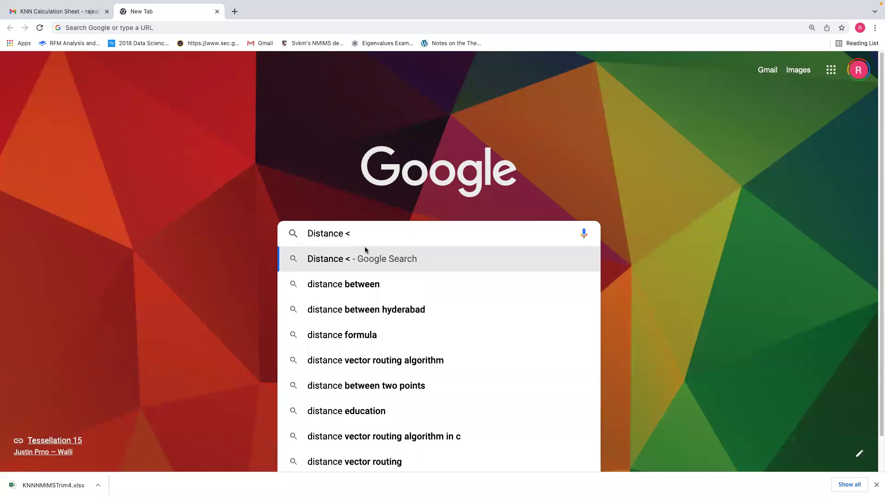
Search Google for 'distance methods in machine learning'
key("BackSpace")
type("me")
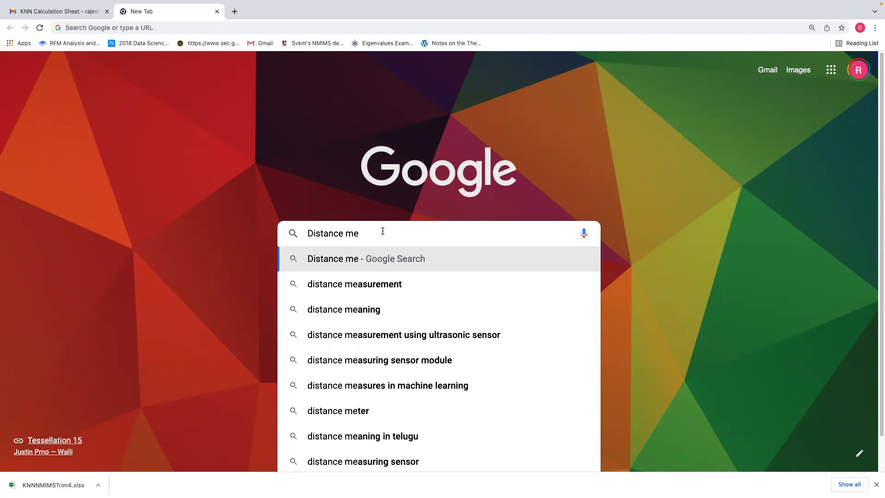
type("th")
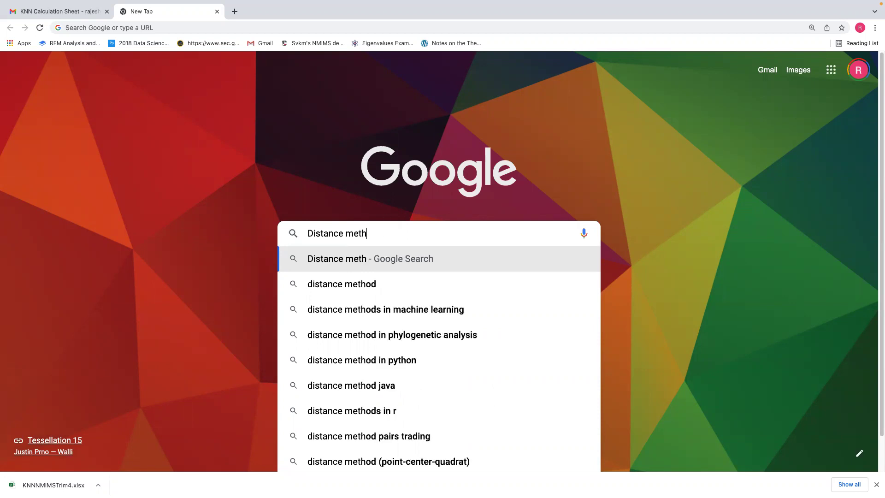
type("ods in")
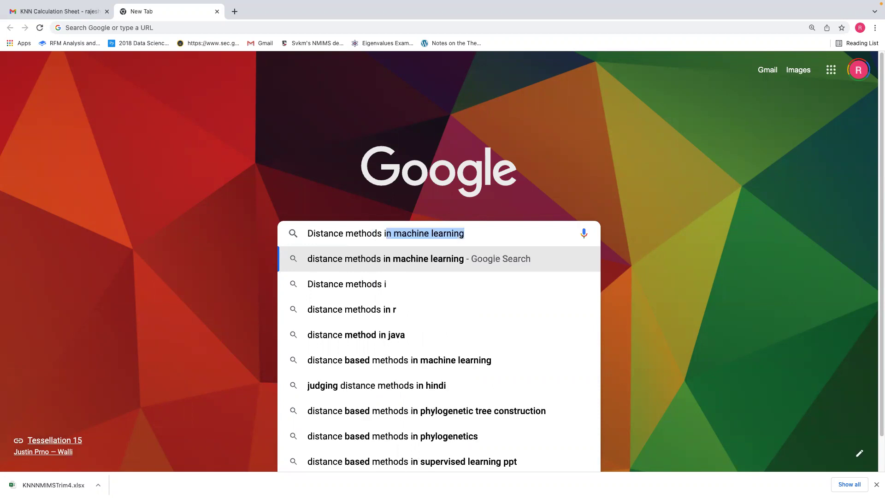
left_click(435, 259)
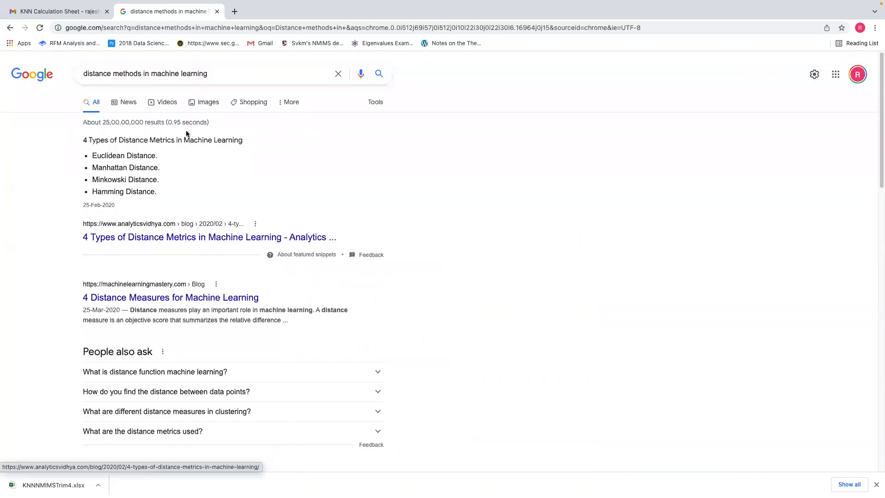
Browse the image results for distance methods in machine learning
left_click(201, 107)
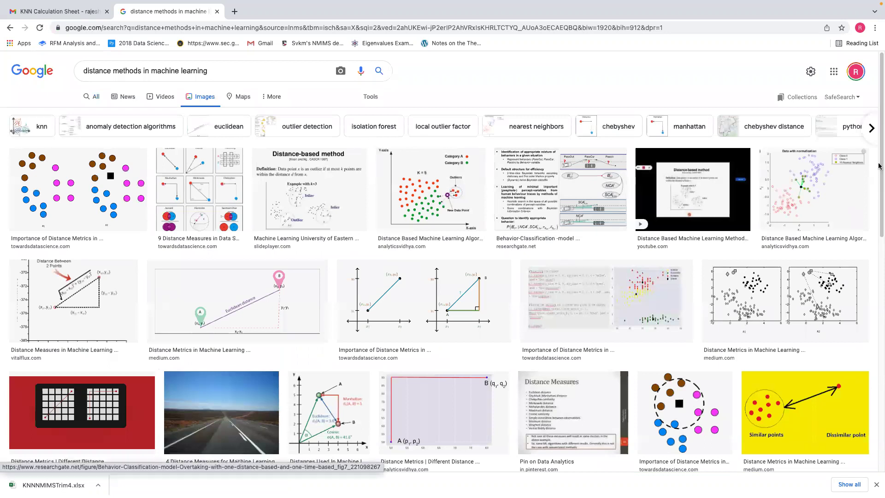
scroll(880, 168, "down", 4)
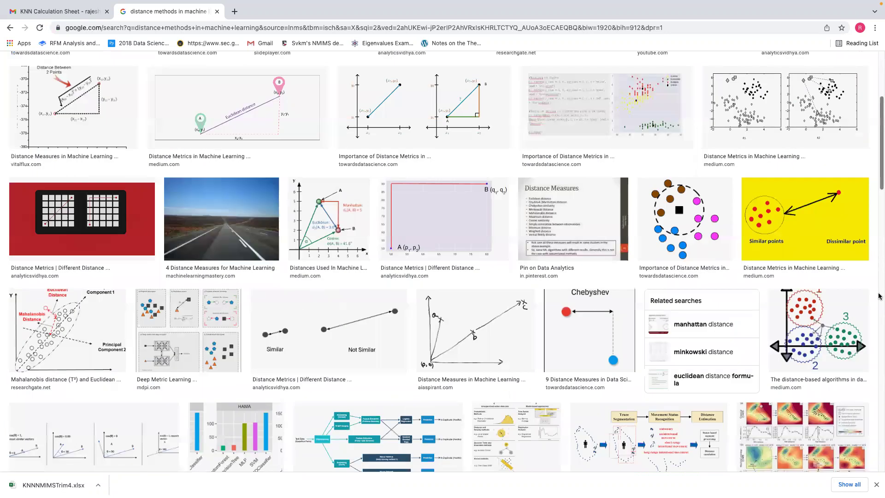
scroll(879, 296, "down", 6)
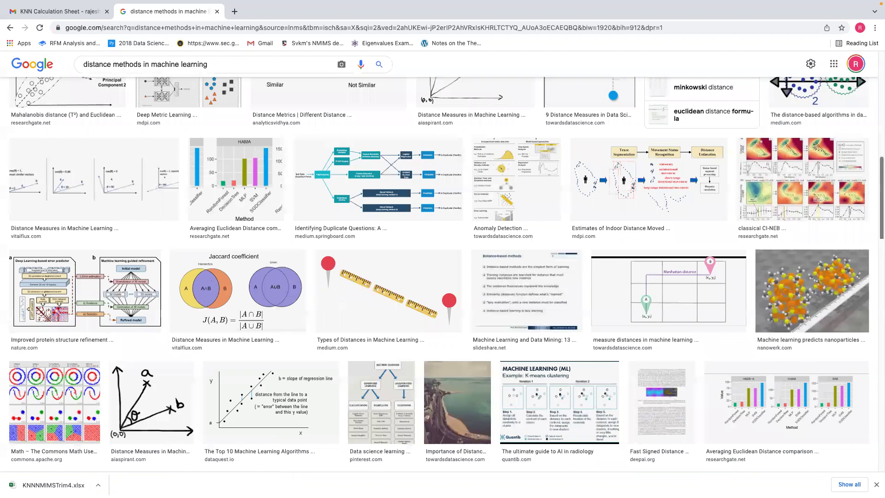
scroll(879, 302, "down", 5)
left_click(302, 67)
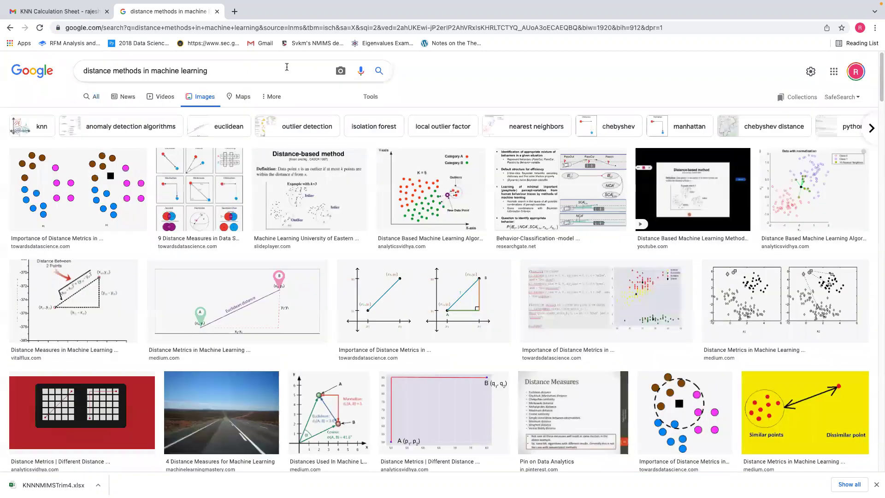
Search images for 'distance methods in machine learning advantages'
type("advantages")
key("Return")
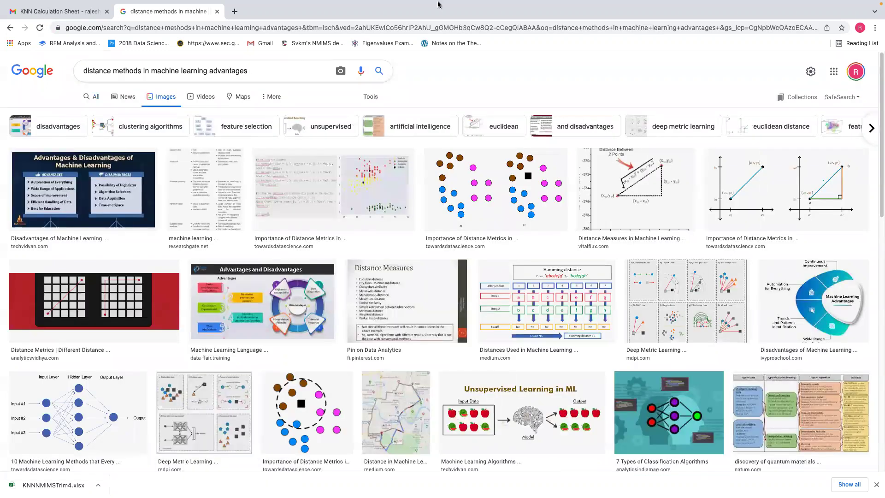
left_click_drag(879, 137, 879, 193)
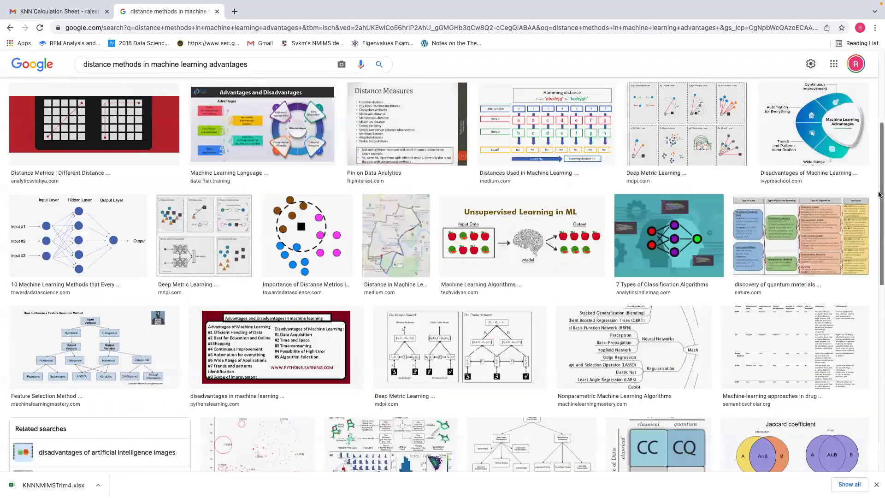
scroll(801, 277, "down", 2)
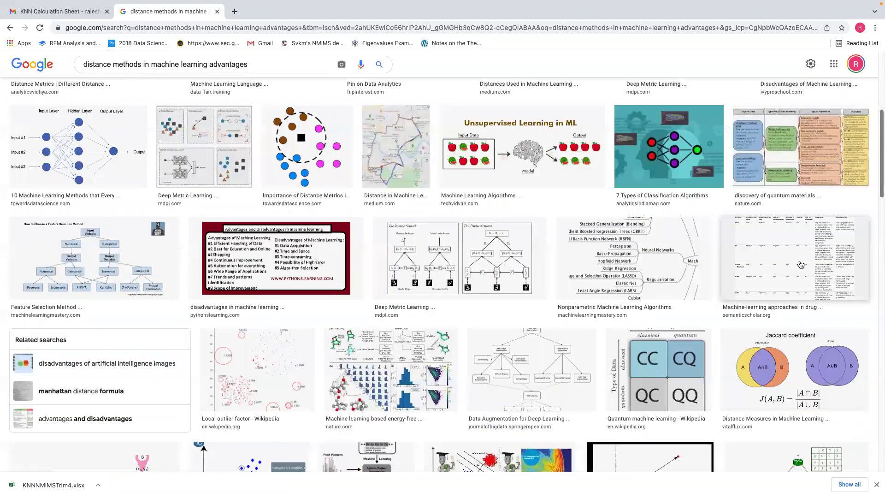
Preview the drug discovery comparison table, browse the grid, then select 'machine learning' in the query
left_click(801, 264)
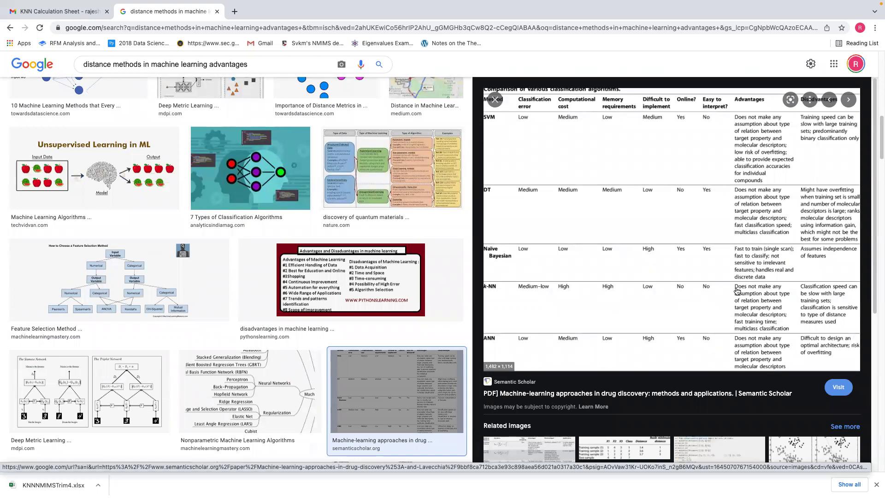
left_click(494, 99)
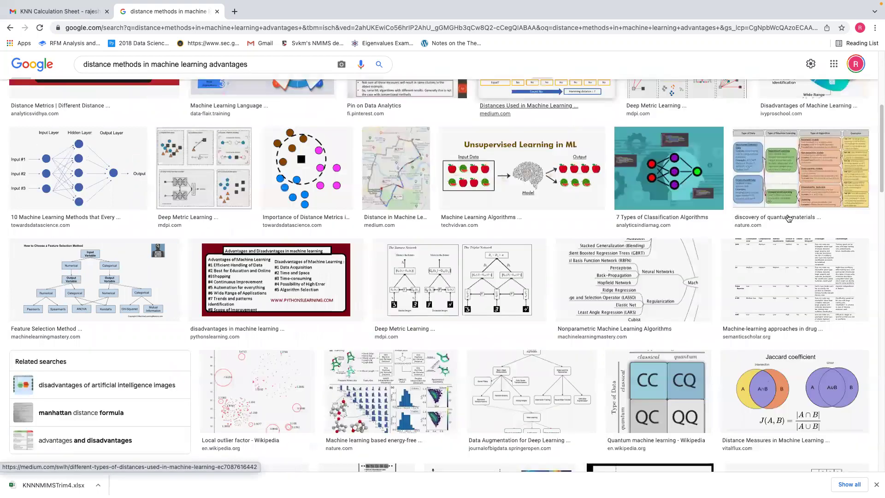
left_click_drag(879, 151, 879, 318)
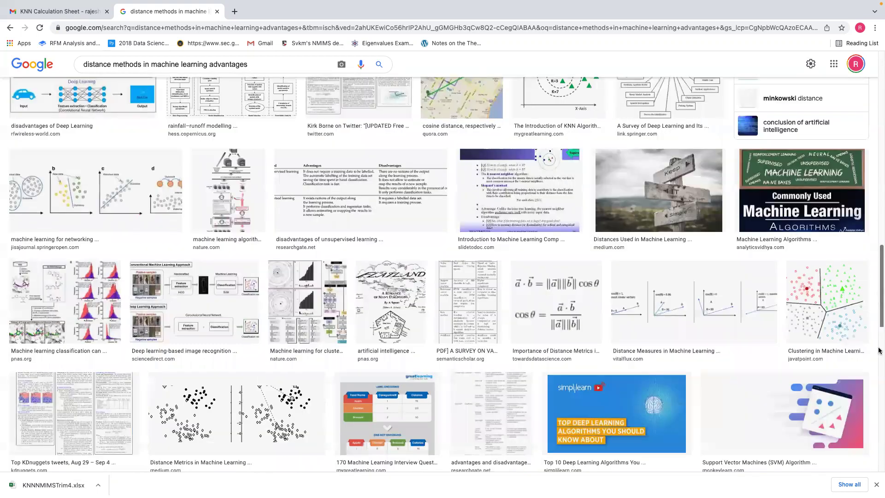
left_click_drag(879, 350, 879, 384)
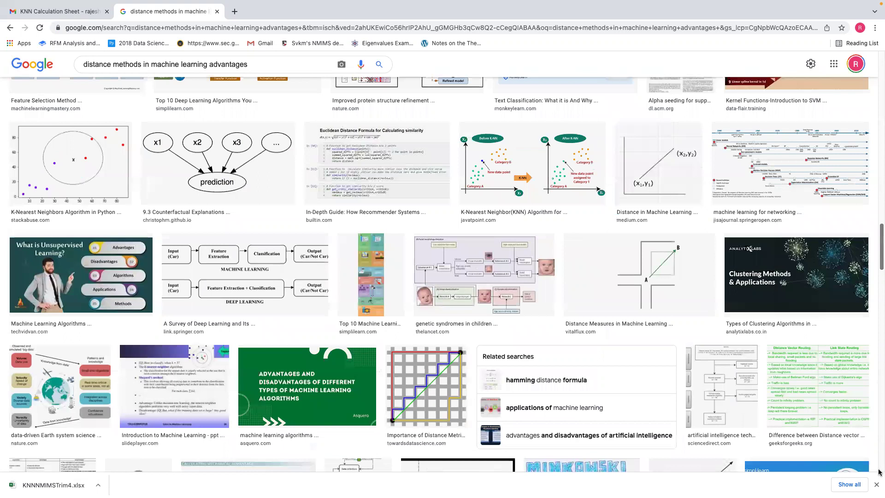
left_click(878, 472)
scroll(868, 304, "down", 5)
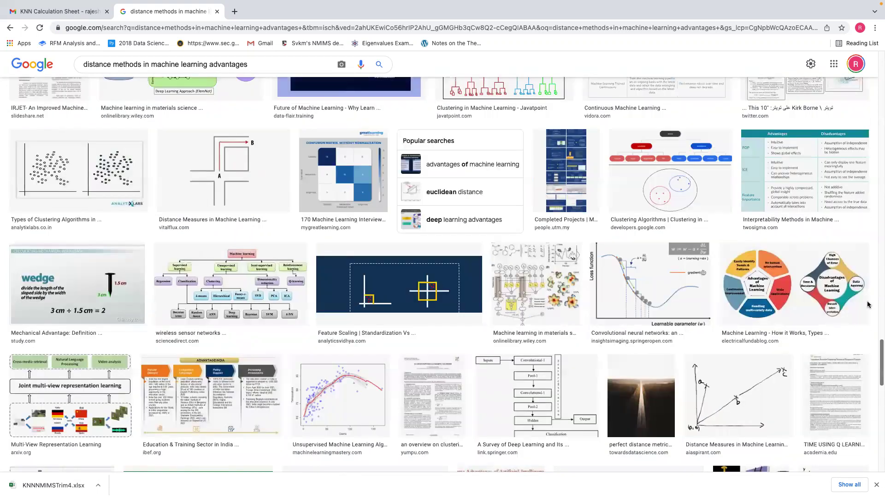
key("Home")
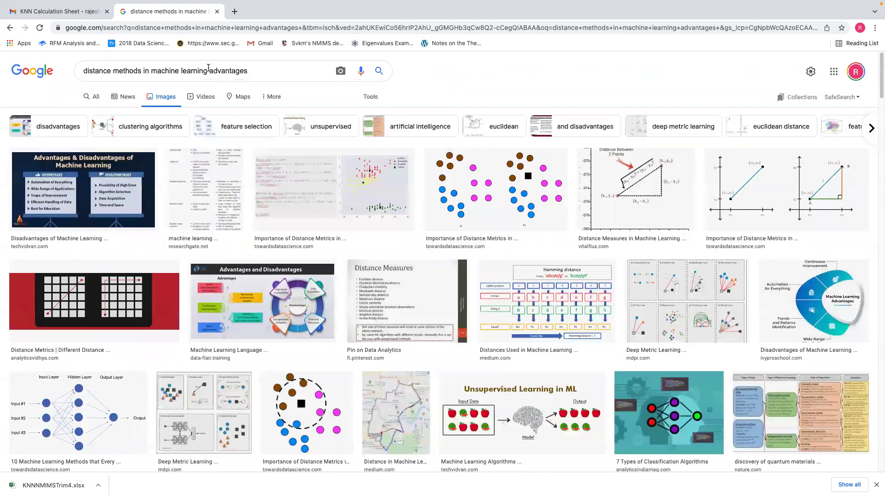
left_click_drag(209, 70, 153, 69)
Shorten the query to 'distance methods advantages' and search again
key("BackSpace")
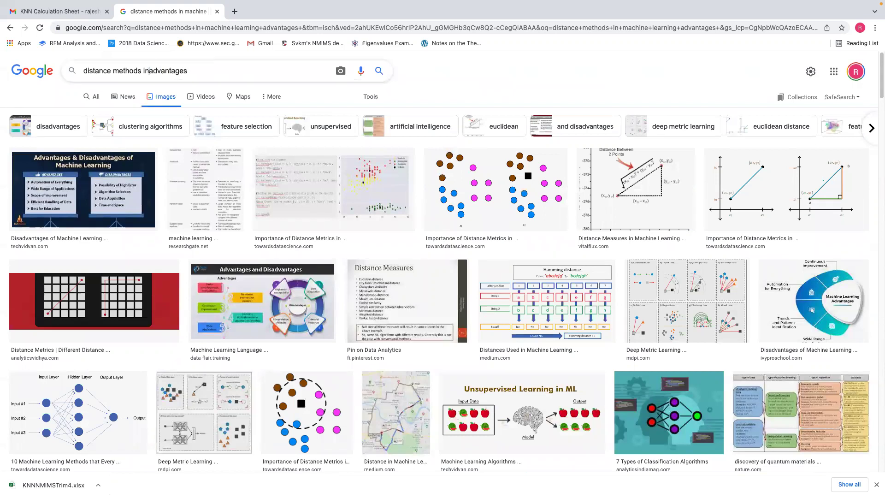
key("BackSpace")
key("BackSpace")
key("Return")
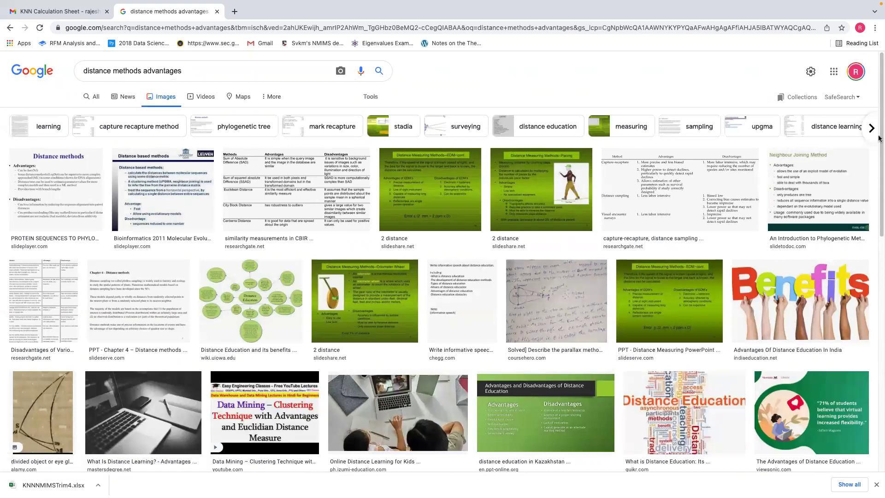
Preview the PLOS ONE cryptic alpine passerine counting-methods table, then start rewriting the query
left_click_drag(878, 139, 878, 176)
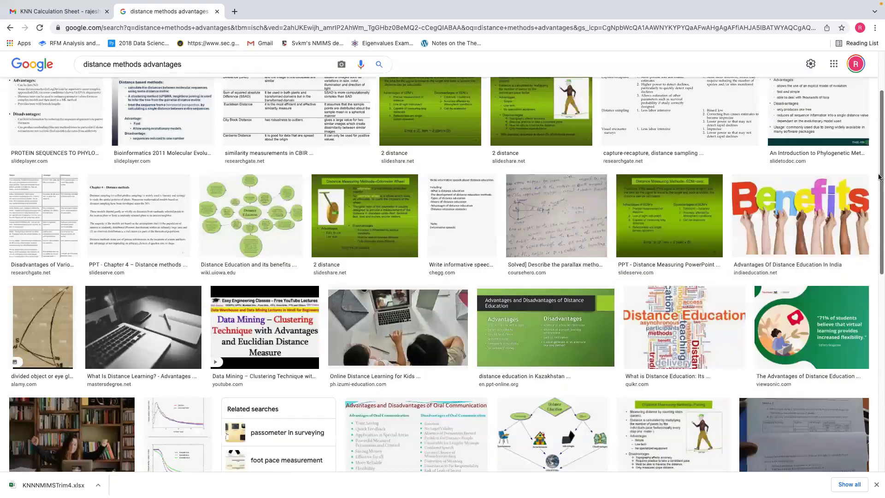
scroll(879, 220, "down", 3)
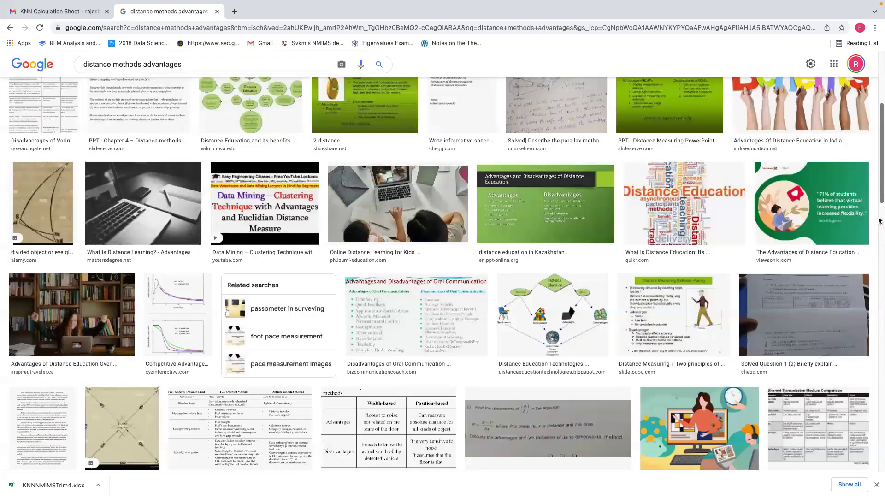
scroll(879, 256, "down", 3)
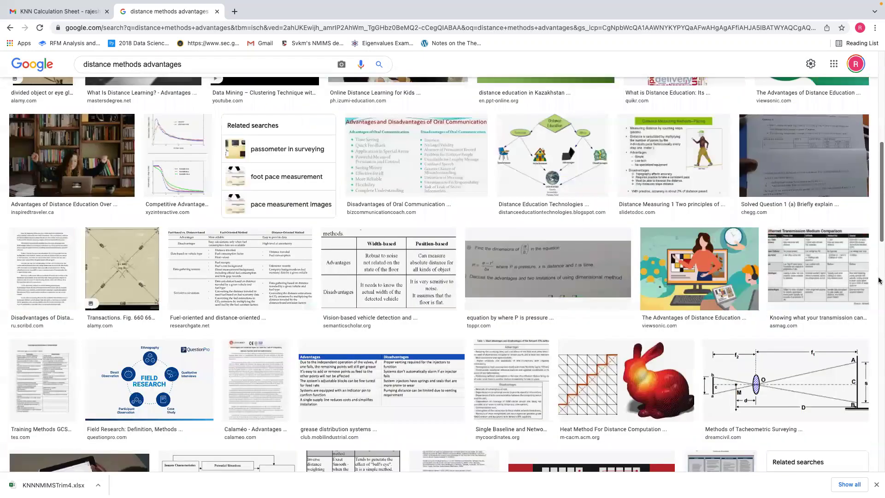
scroll(878, 299, "down", 5)
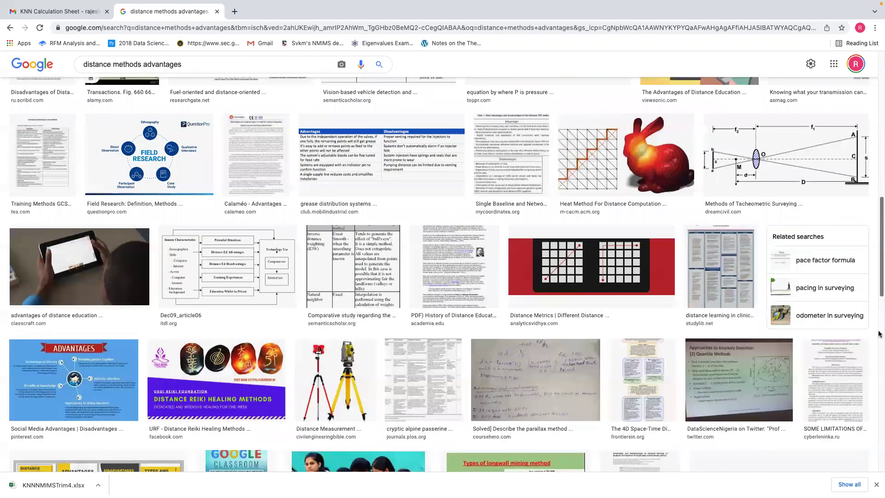
scroll(416, 319, "down", 2)
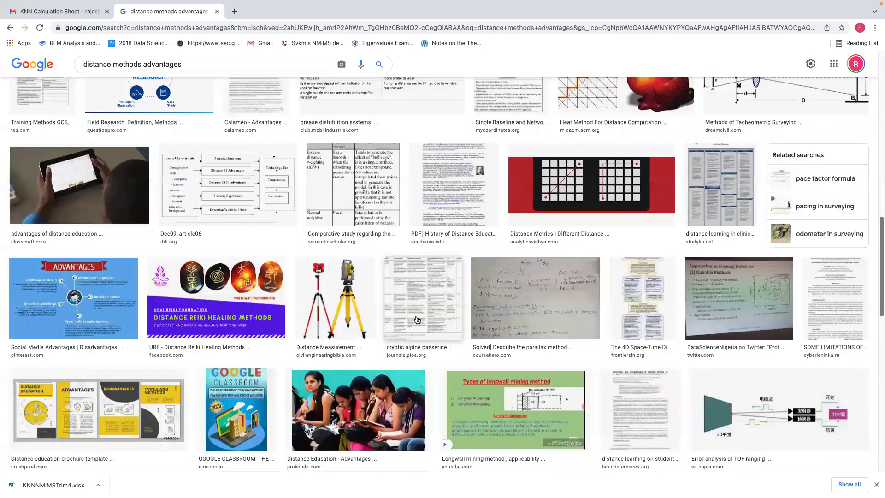
left_click(416, 319)
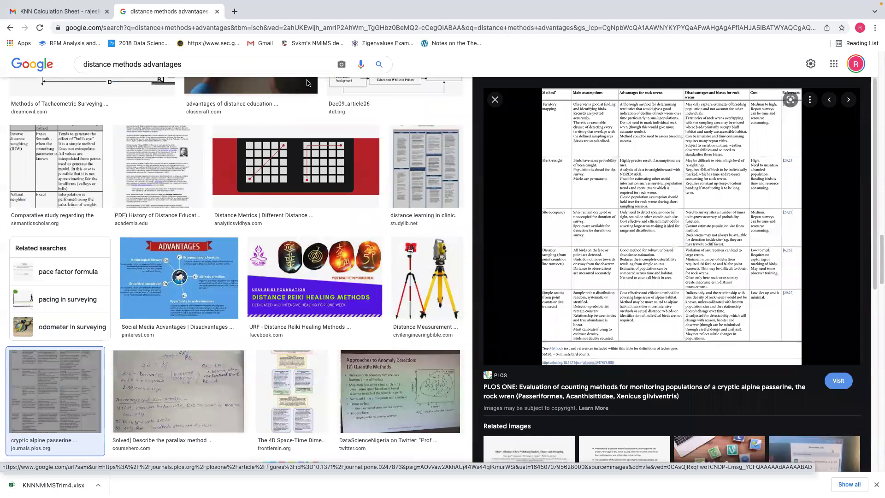
left_click_drag(210, 64, 111, 63)
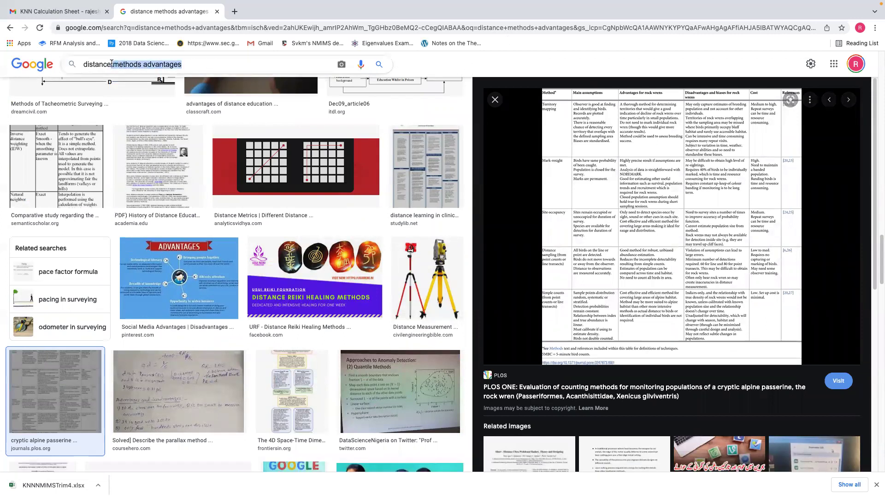
type("m")
key("BackSpace")
type("measure ")
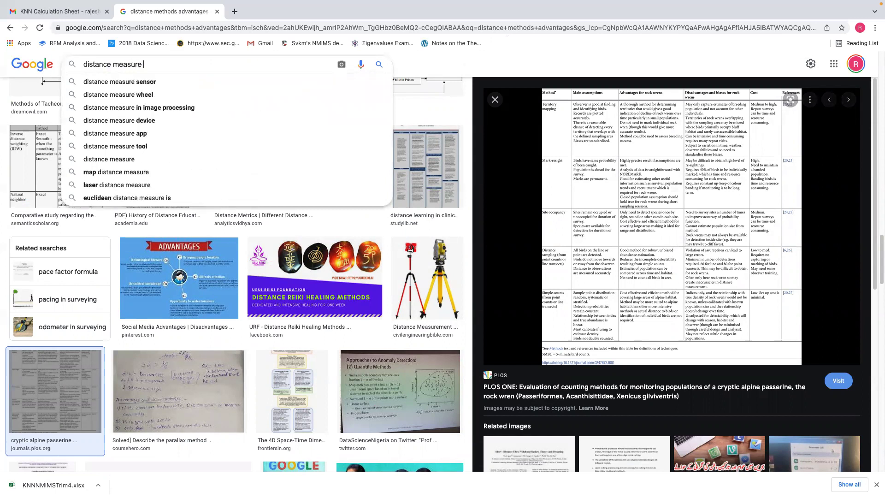
type("equation")
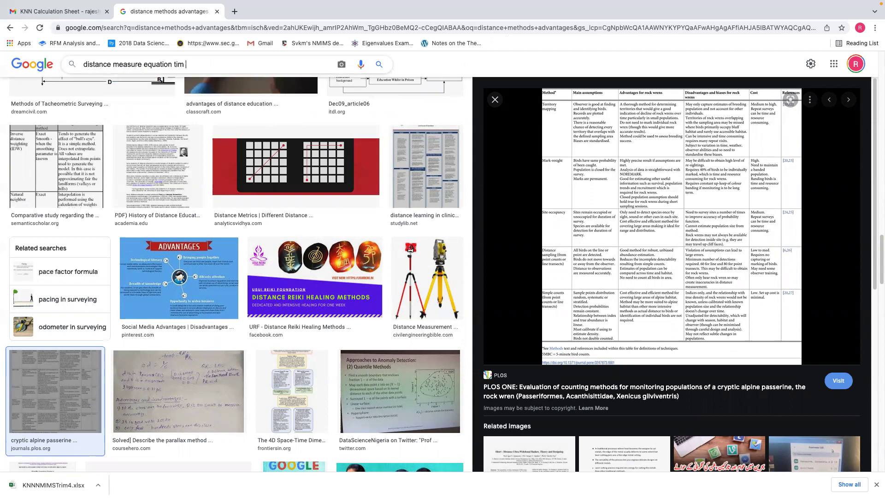
type(" time complexity")
key("Return")
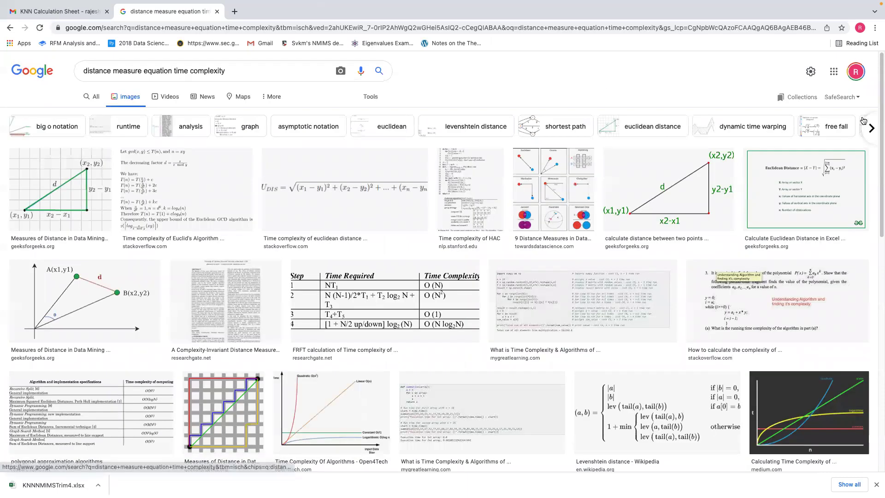
scroll(878, 152, "down", 1)
scroll(878, 207, "down", 6)
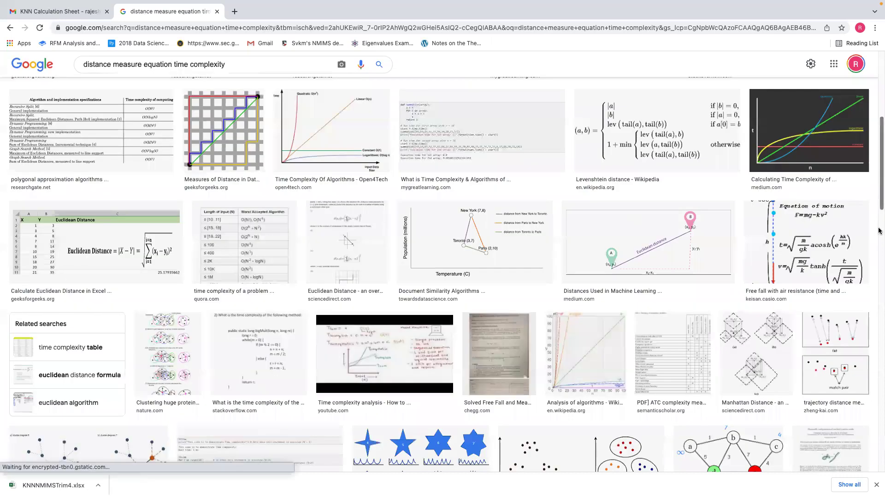
scroll(879, 266, "down", 5)
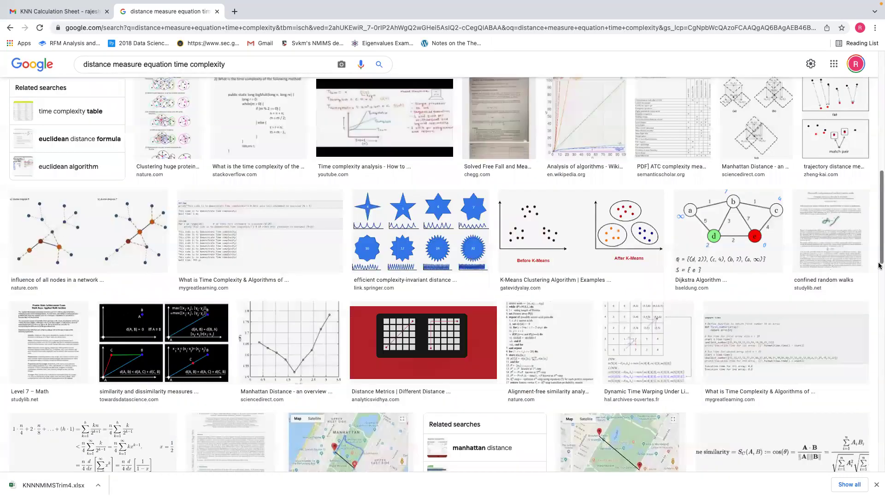
scroll(878, 320, "down", 5)
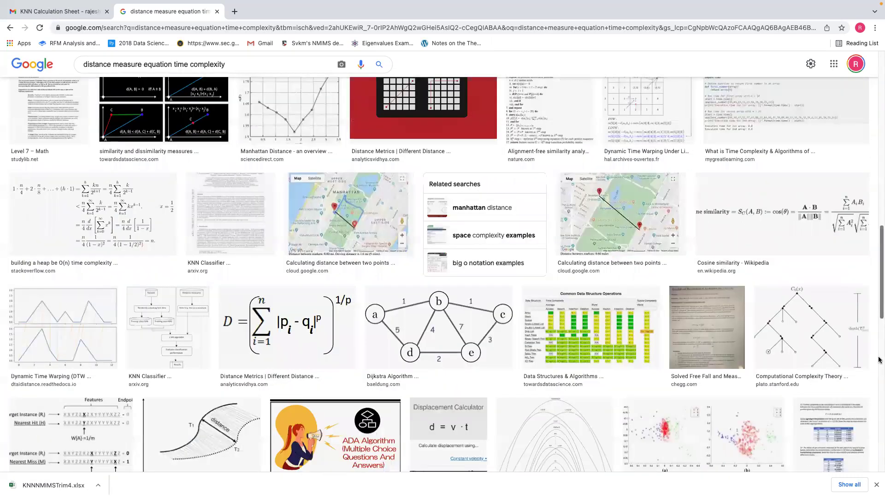
scroll(879, 378, "down", 6)
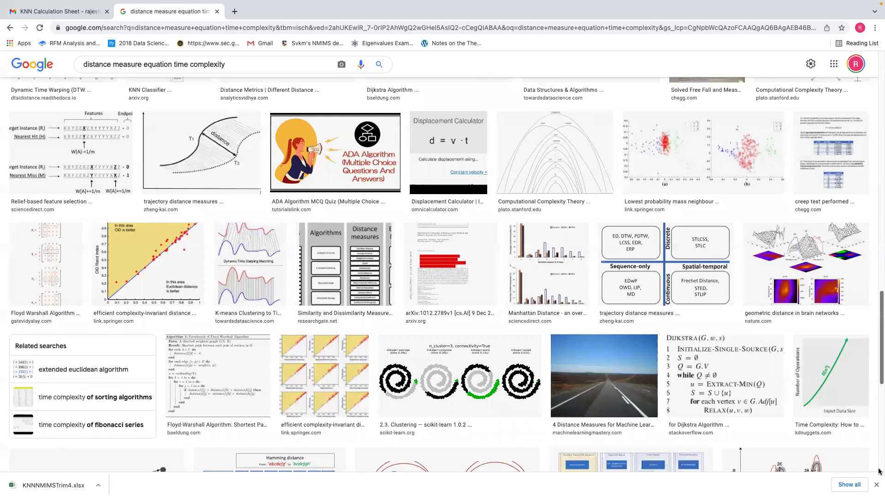
scroll(878, 461, "down", 5)
scroll(879, 482, "down", 4)
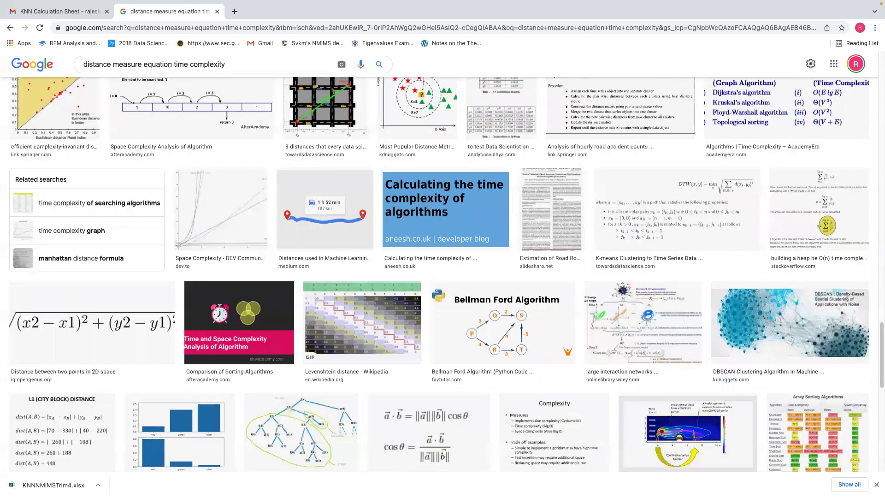
scroll(879, 392, "down", 1)
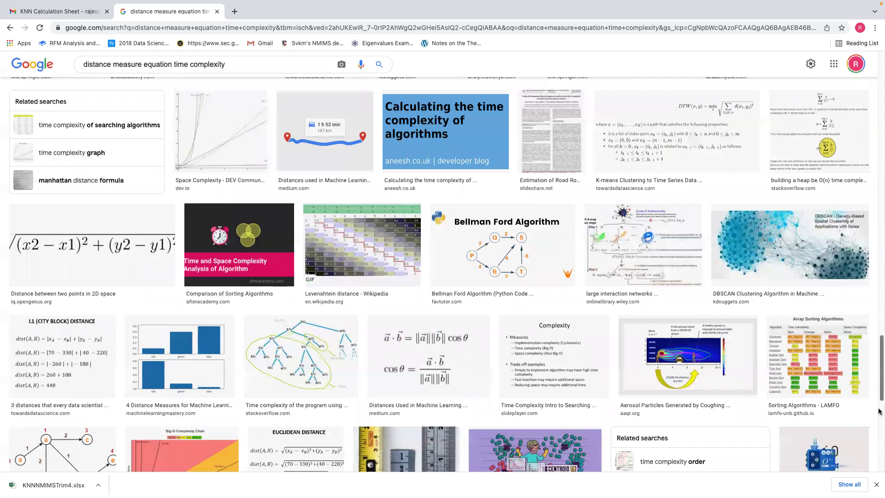
scroll(878, 453, "down", 8)
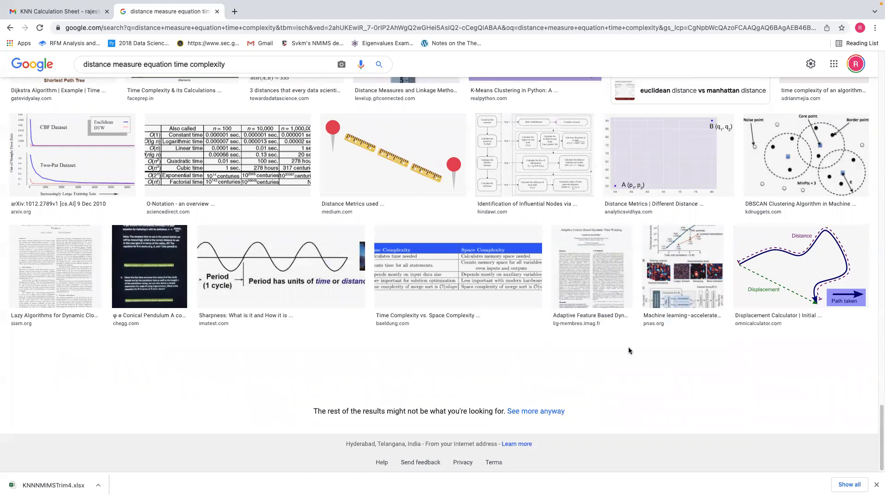
left_click(281, 64)
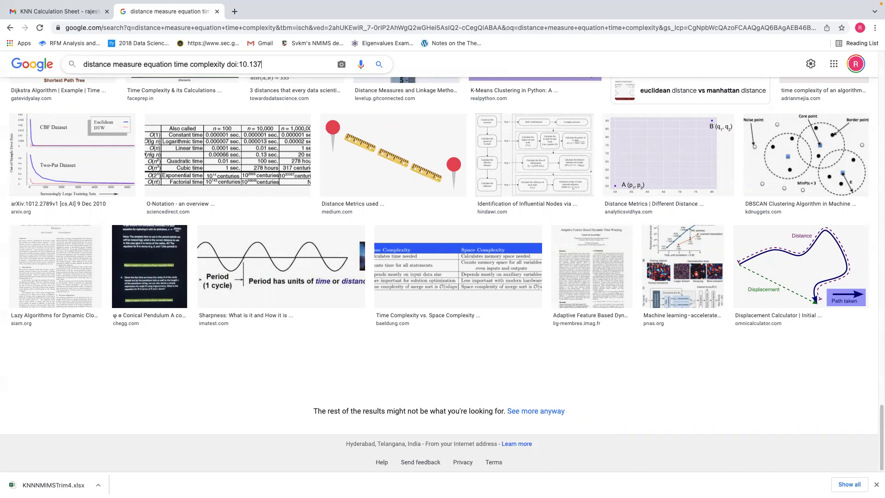
Show web results for 'distance measure equation time complexity doi:10.1371'
type("1")
key("Return")
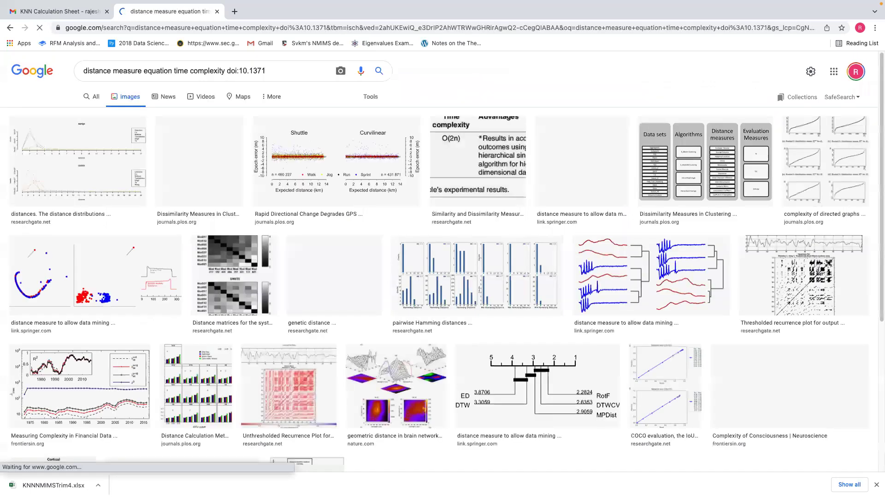
left_click(96, 97)
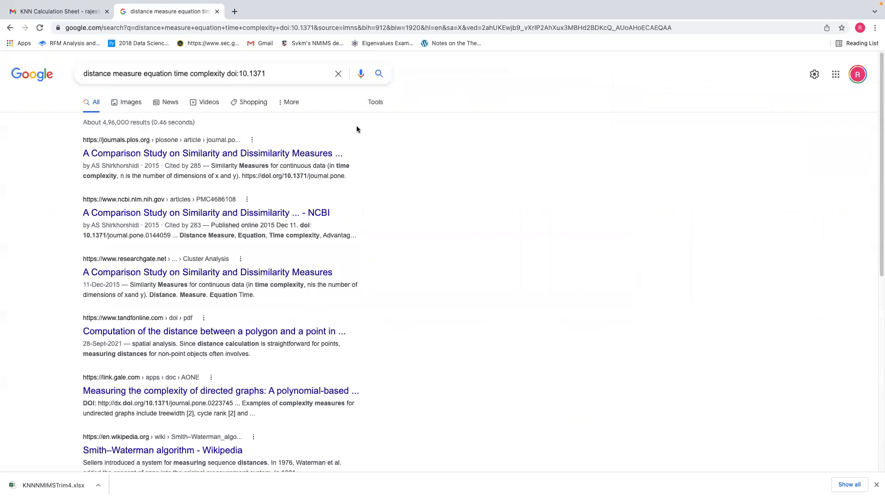
Inspect the PLOS ONE study's enlarged Table 1, accepting cookies, then return to the results
left_click(271, 158)
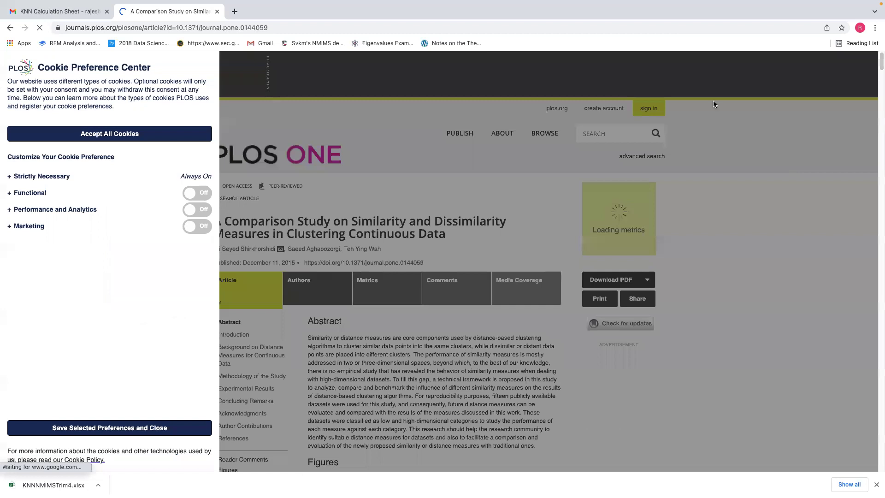
left_click_drag(880, 60, 880, 176)
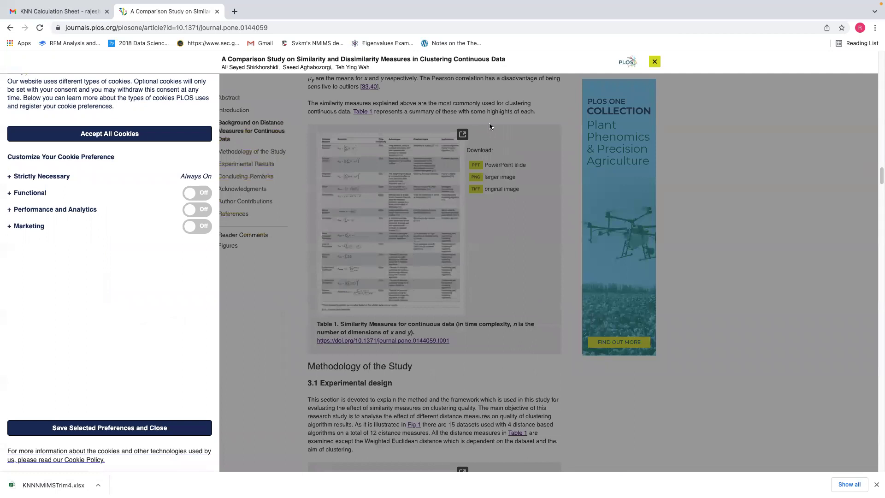
left_click(136, 134)
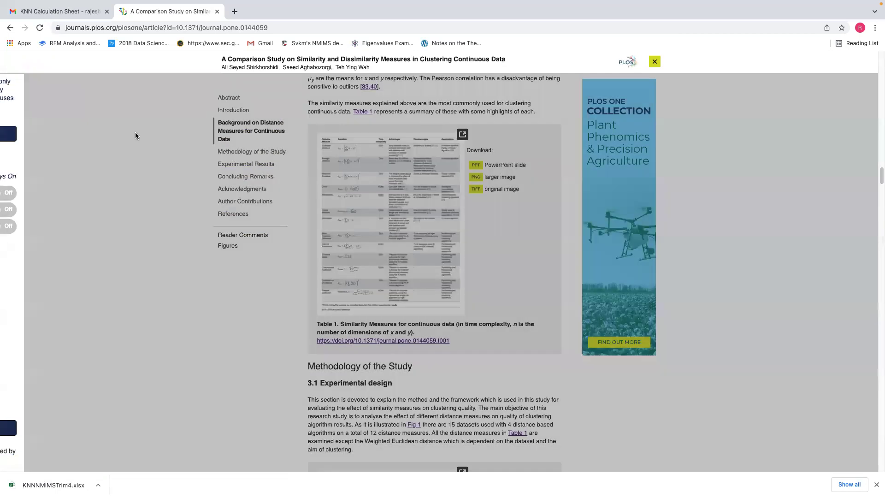
left_click(462, 136)
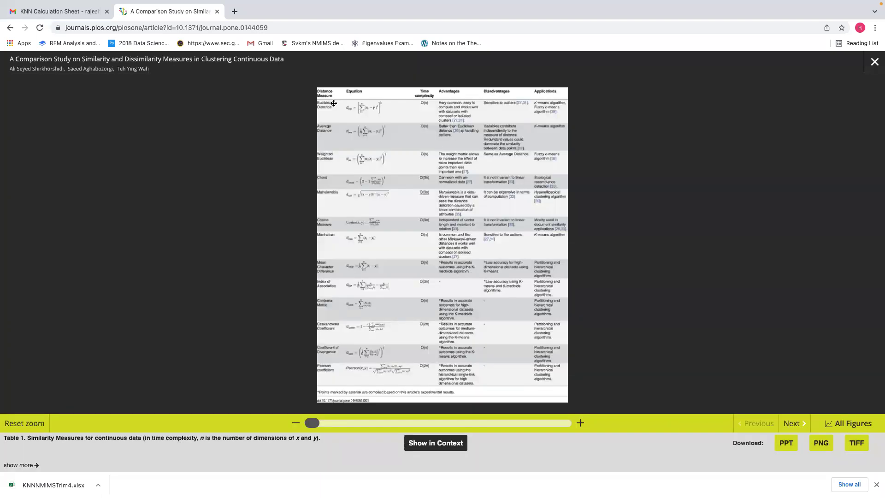
left_click(10, 29)
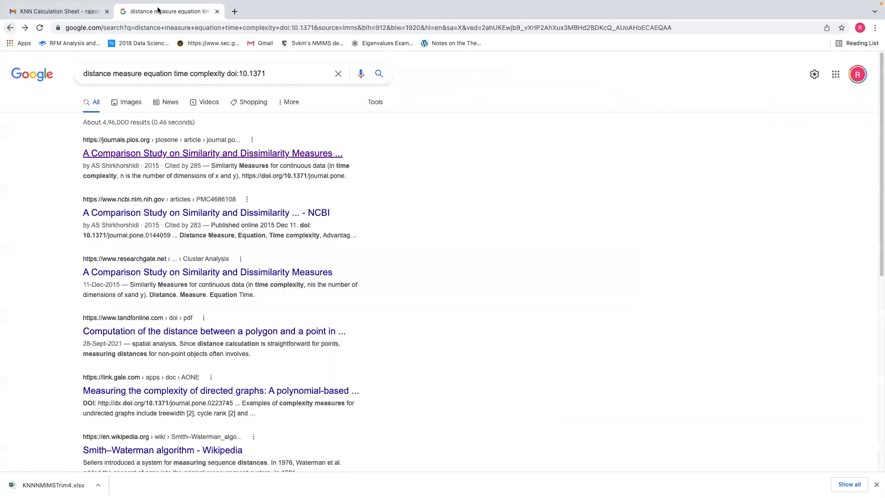
Copy the larger image of Table 1 from the PLOS ONE article
left_click(171, 152)
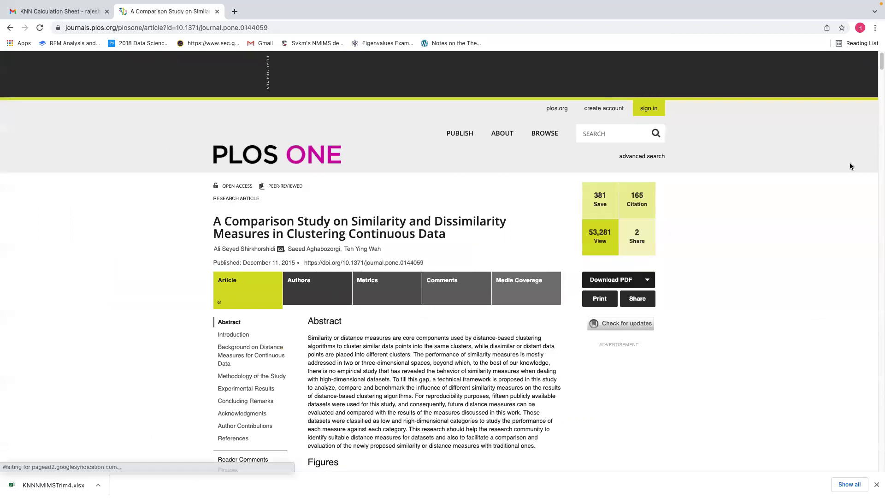
scroll(878, 101, "down", 3)
left_click_drag(879, 101, 879, 170)
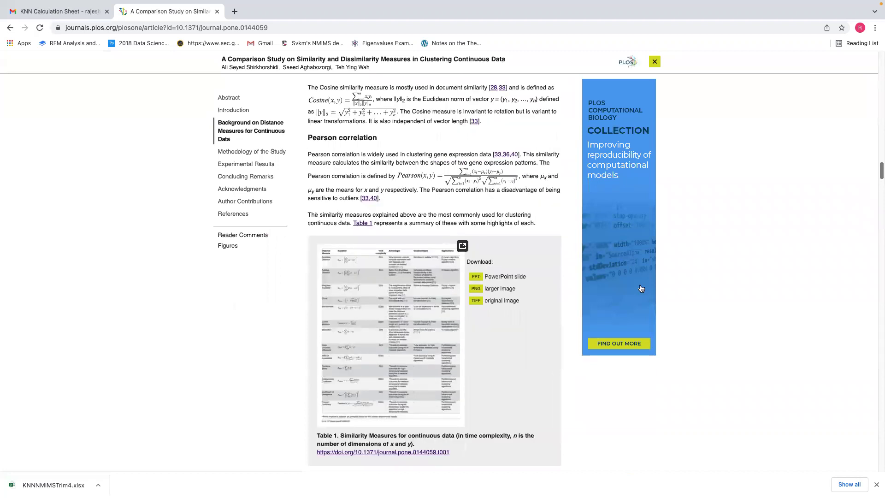
left_click(506, 293)
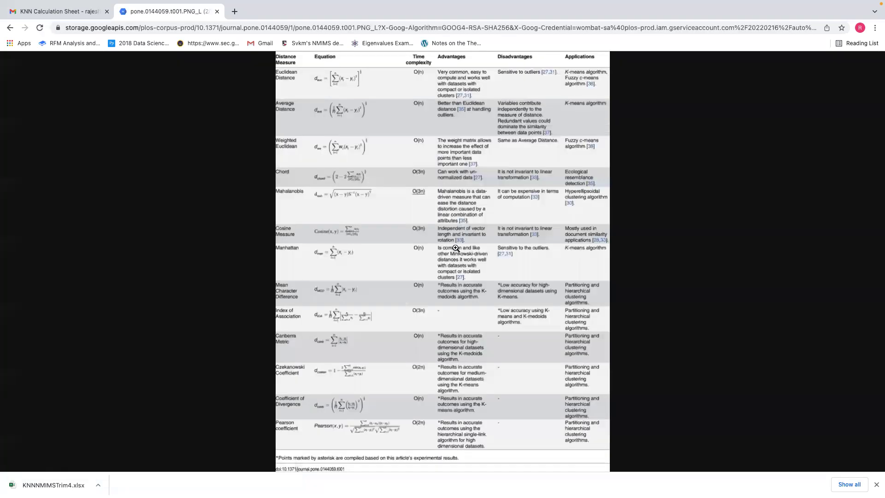
right_click(455, 247)
left_click(468, 273)
Exit full screen and minimise Chrome to reveal Excel
mouse_move(579, 4)
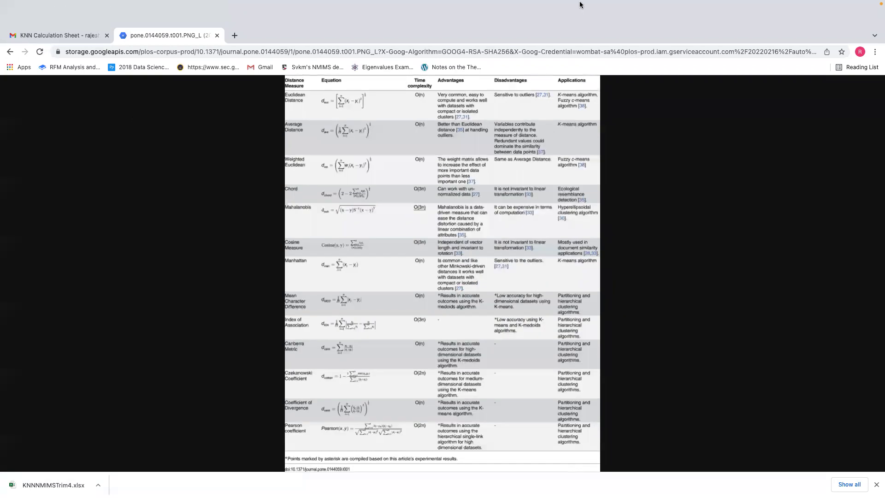
left_click(32, 20)
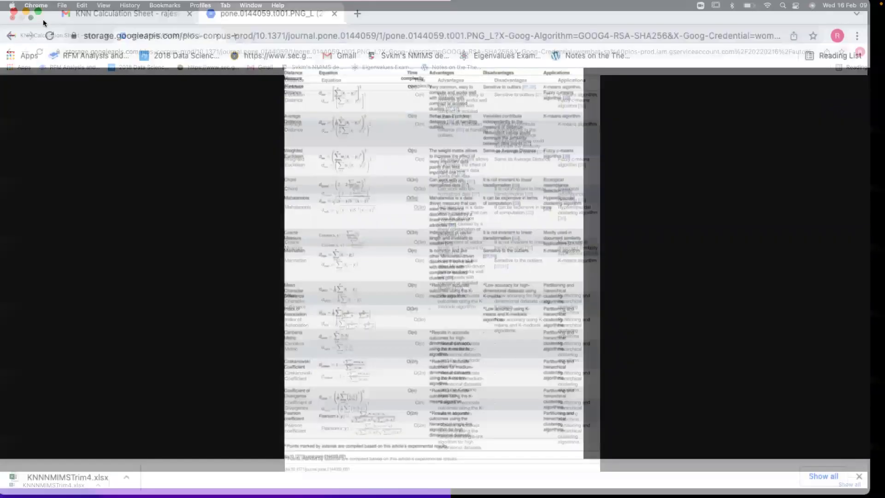
left_click(25, 29)
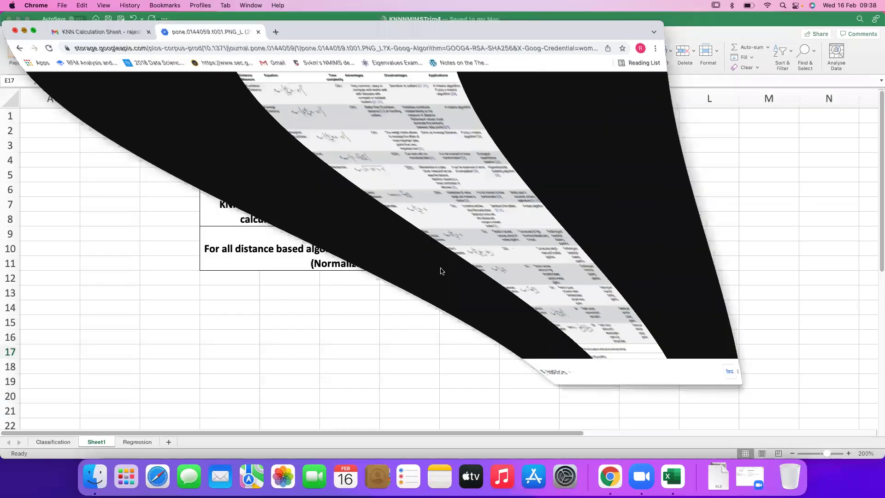
Paste the copied table into Sheet1 at K1 as a picture via Paste Special
left_click(26, 19)
scroll(571, 459, "right", 3)
left_click(645, 432)
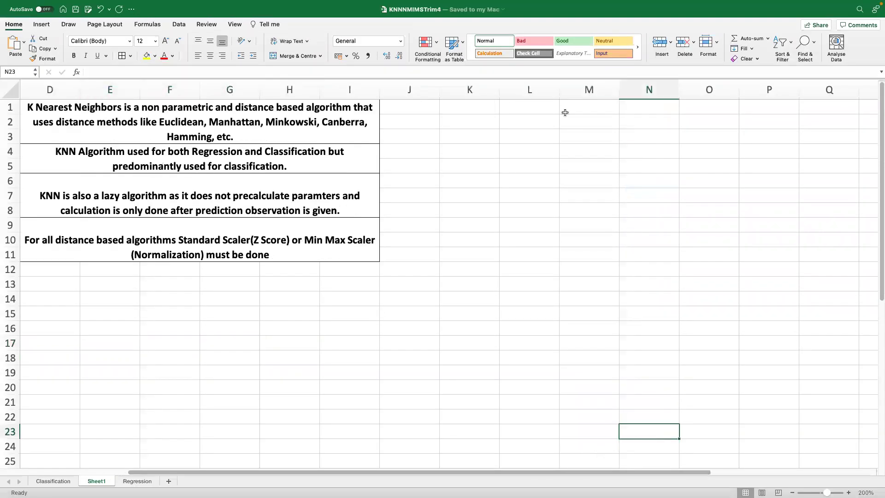
left_click(467, 110)
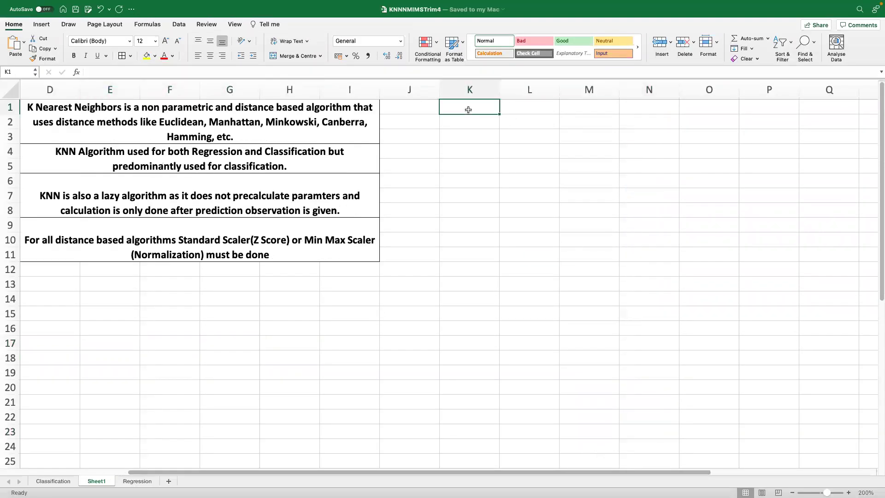
left_click(23, 45)
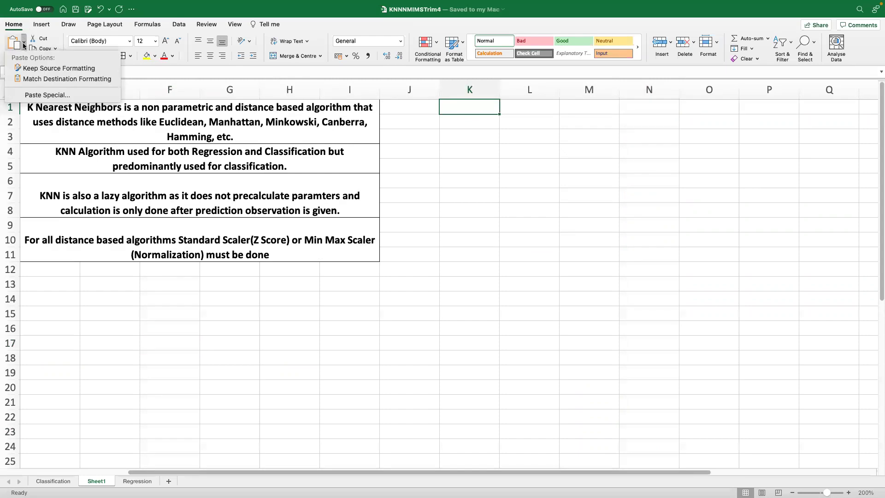
left_click(44, 95)
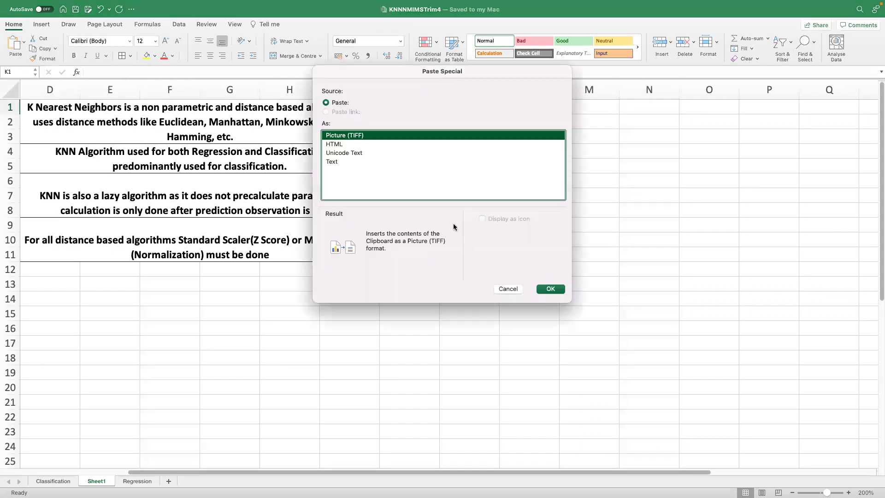
left_click(550, 289)
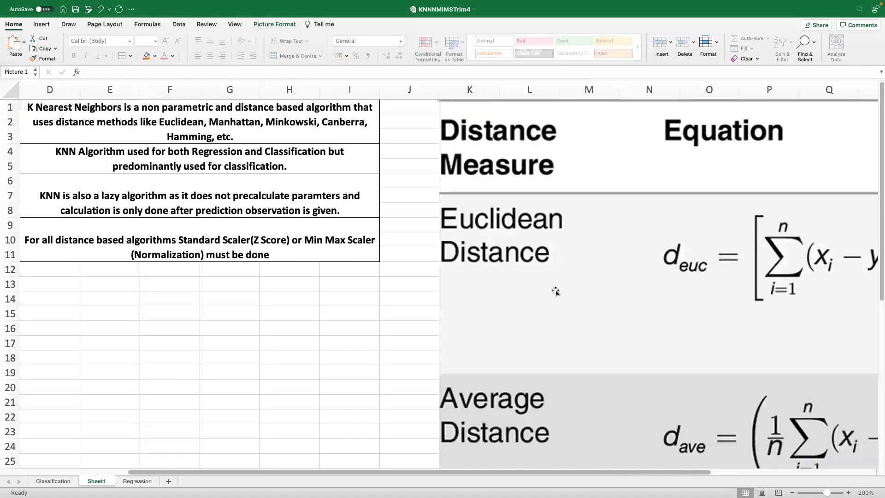
Resize the table picture and move it to start at column J, row 1
left_click_drag(439, 100, 654, 369)
left_click_drag(780, 389, 531, 113)
right_click(436, 119)
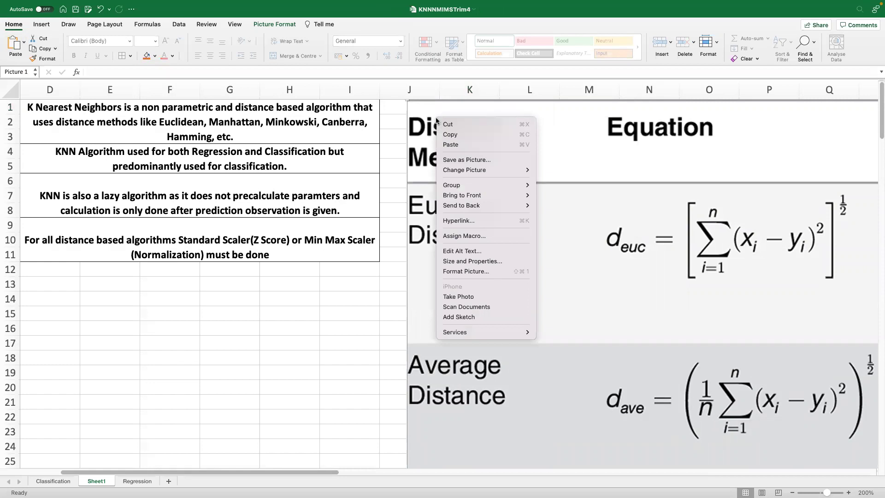
mouse_move(489, 174)
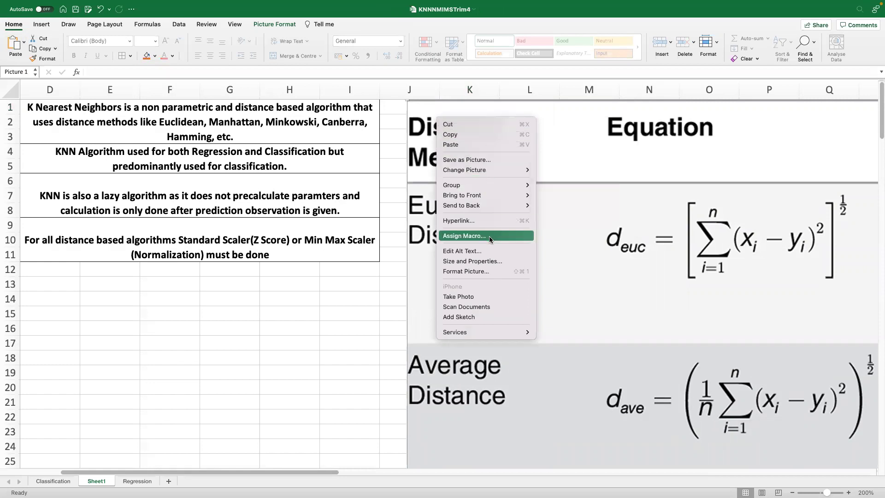
Set the table picture's height to 10 inches in Format Picture, then view its Applications column
left_click(485, 261)
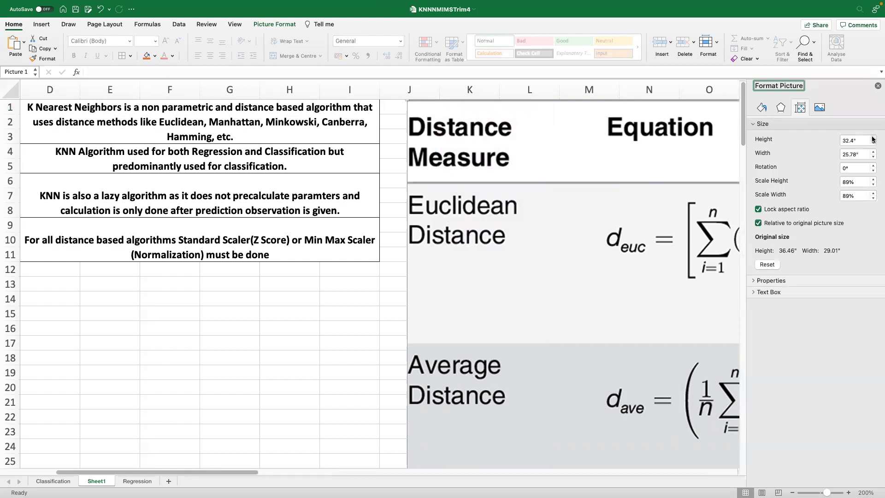
left_click(856, 141)
type("20")
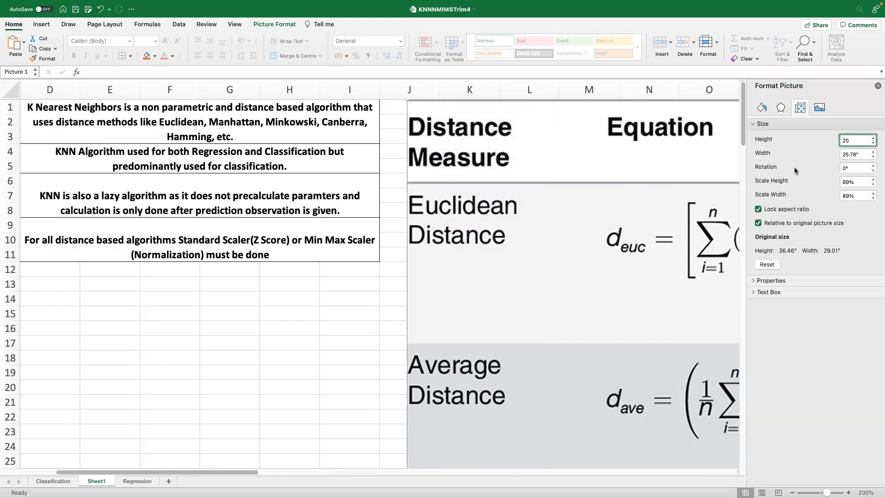
key("Return")
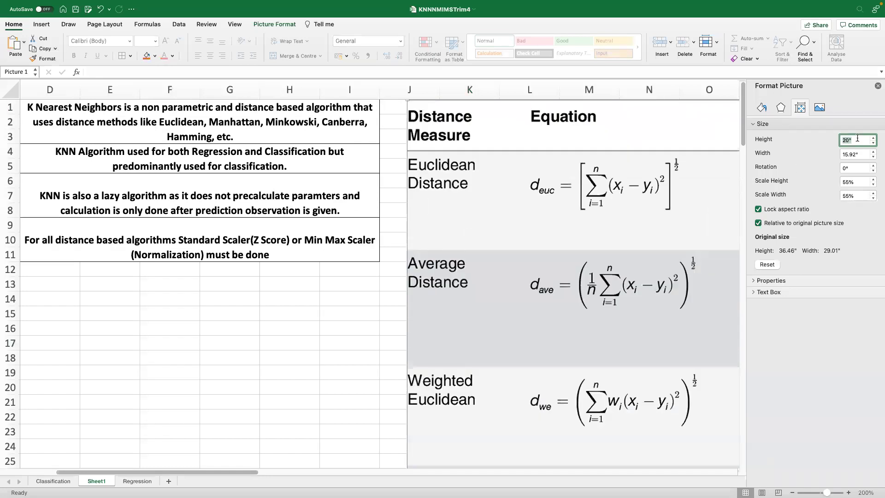
type("10")
key("Return")
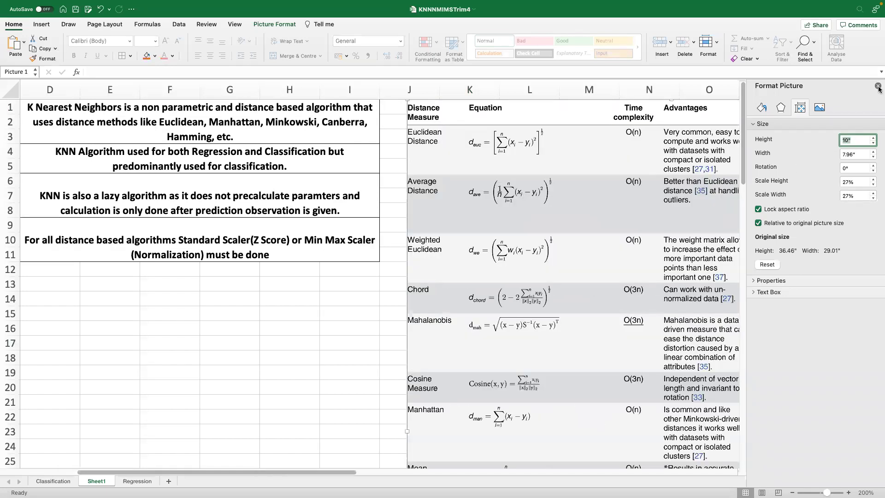
left_click(877, 86)
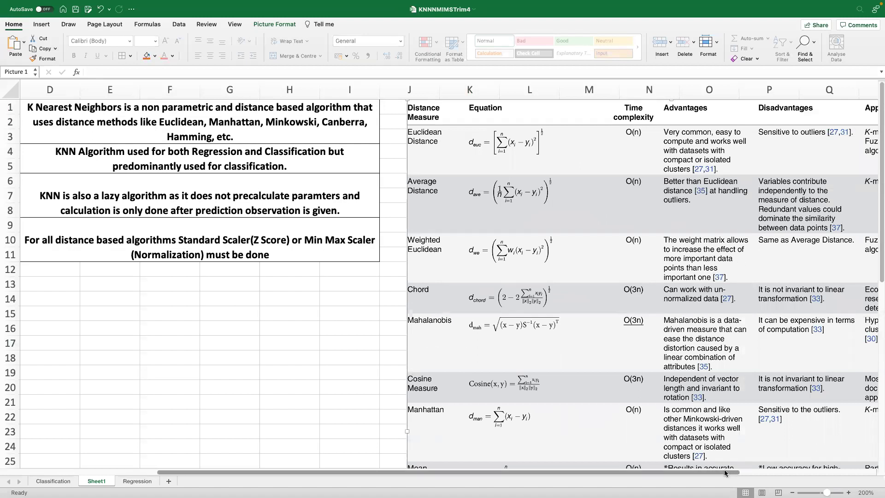
left_click_drag(668, 472, 752, 471)
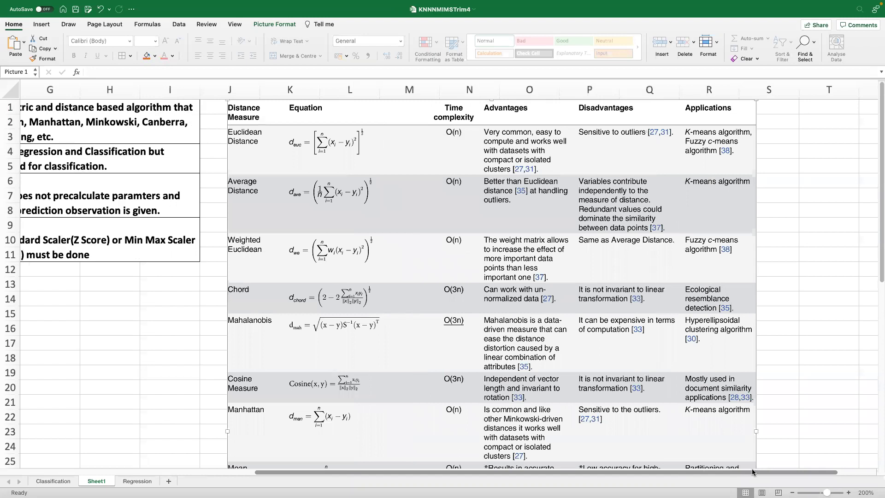
scroll(751, 468, "left", 1)
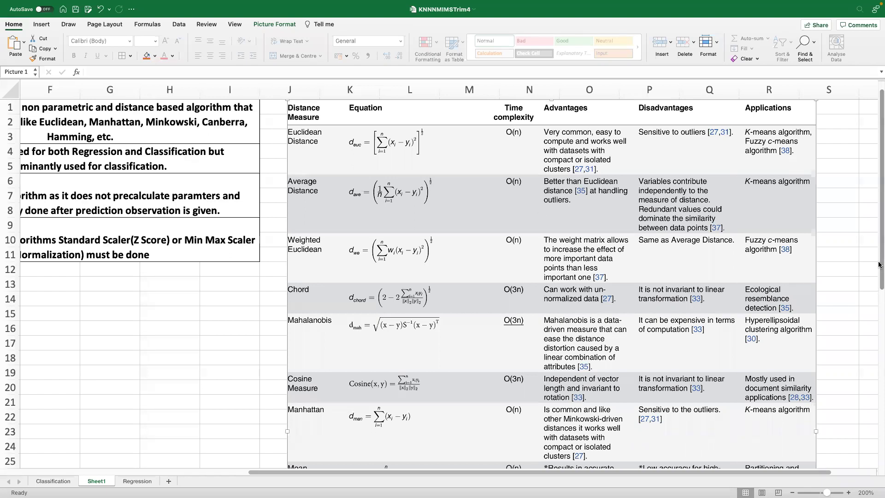
scroll(879, 264, "down", 1)
left_click_drag(878, 264, 878, 289)
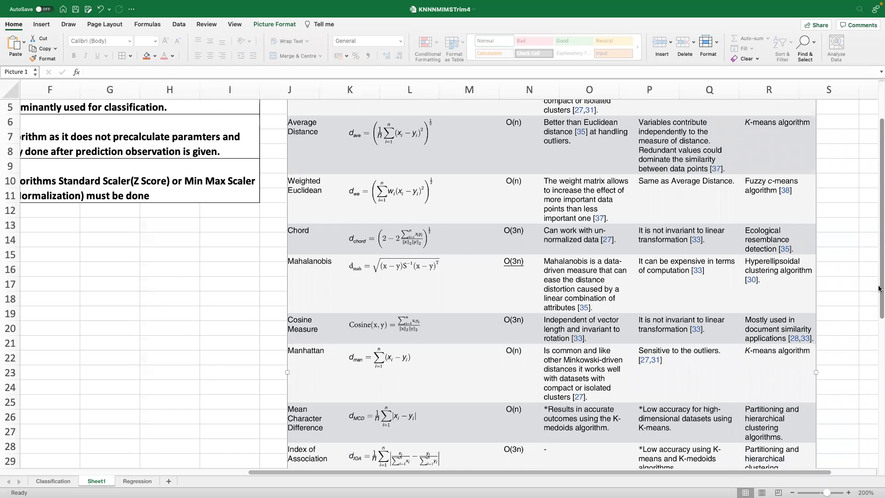
left_click_drag(879, 289, 878, 220)
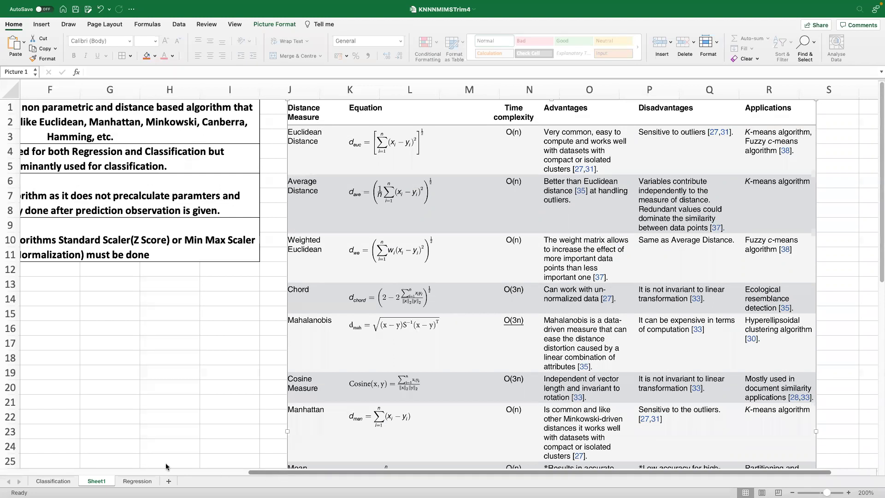
scroll(167, 467, "left", 5)
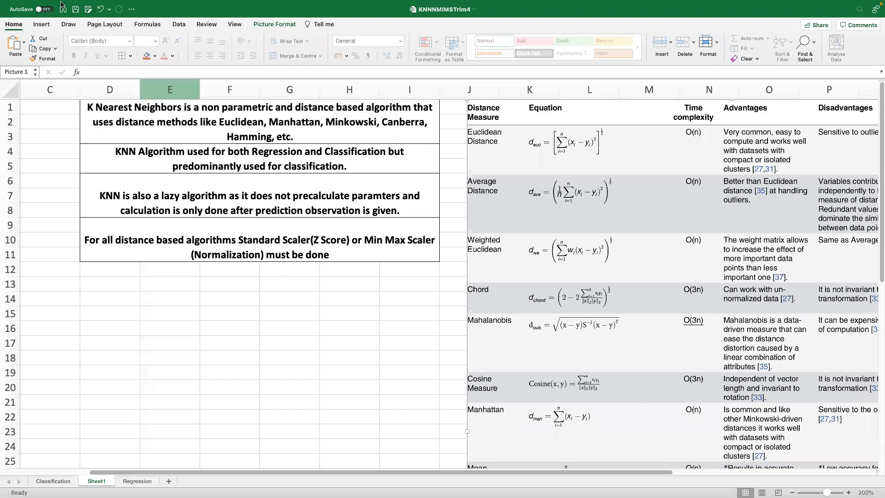
Leave full screen and return Chrome to the Google search results
left_click(29, 22)
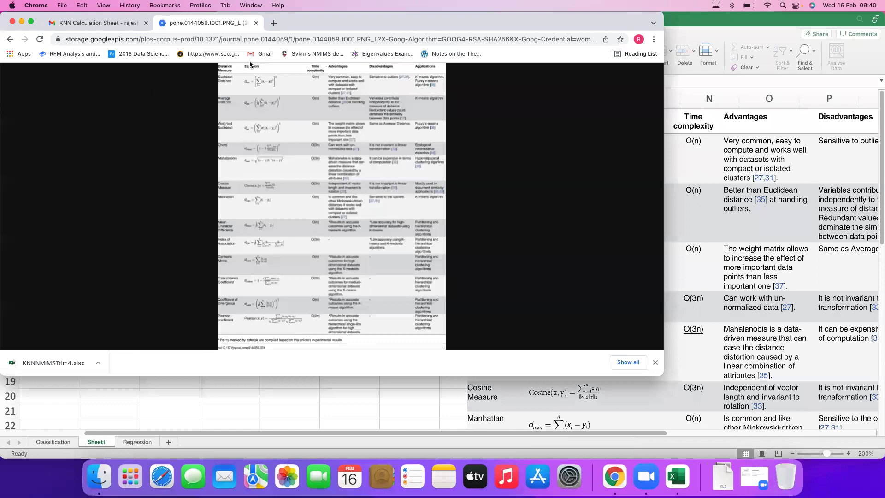
left_click(10, 39)
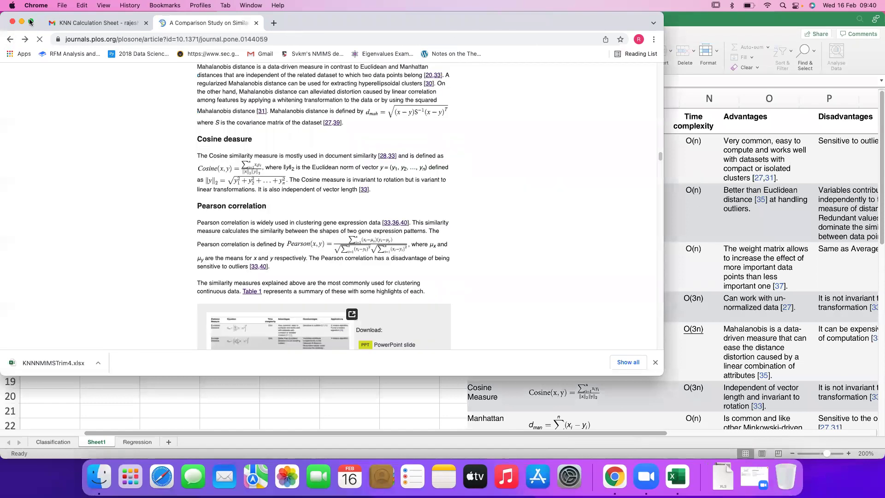
left_click(31, 22)
left_click(7, 30)
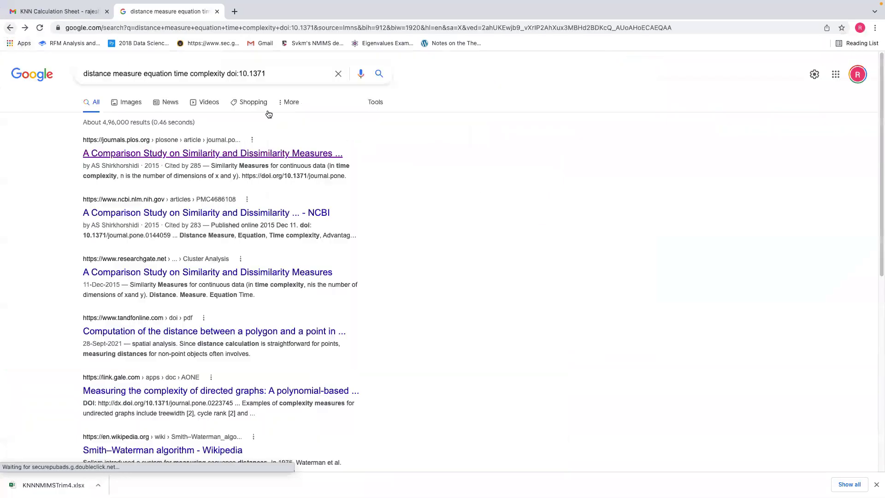
Search images for 'KNN distance measures' and open the saedsayad.com KNN Classification page
left_click_drag(270, 73, 74, 71)
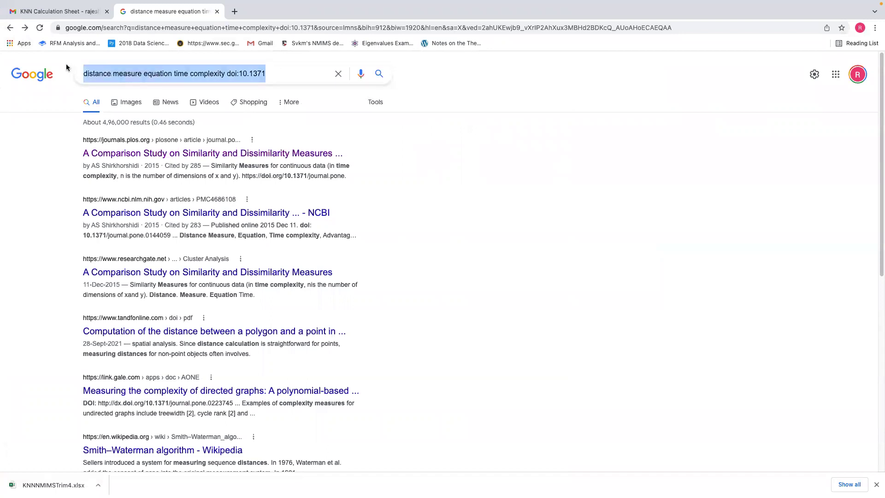
type("KNN ")
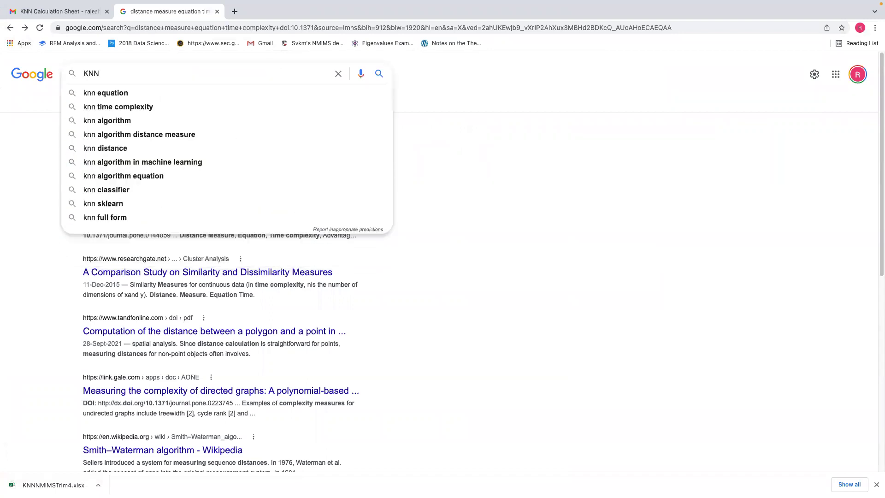
type("Distance")
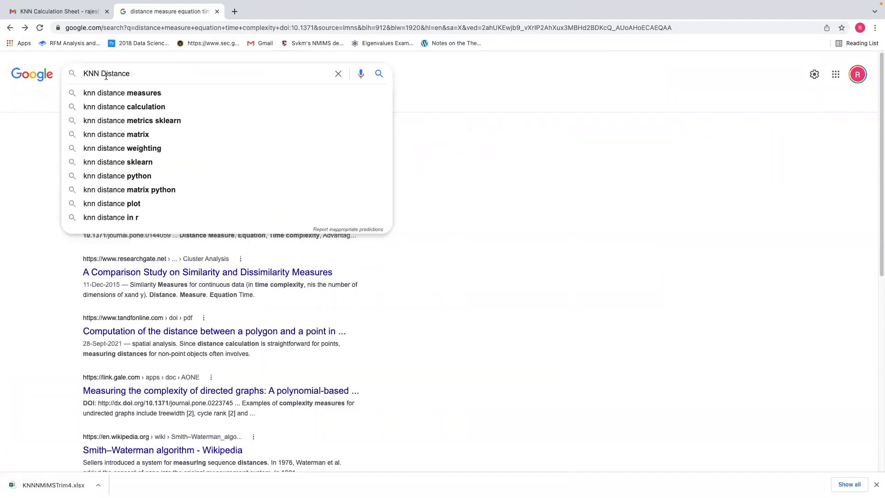
left_click(133, 94)
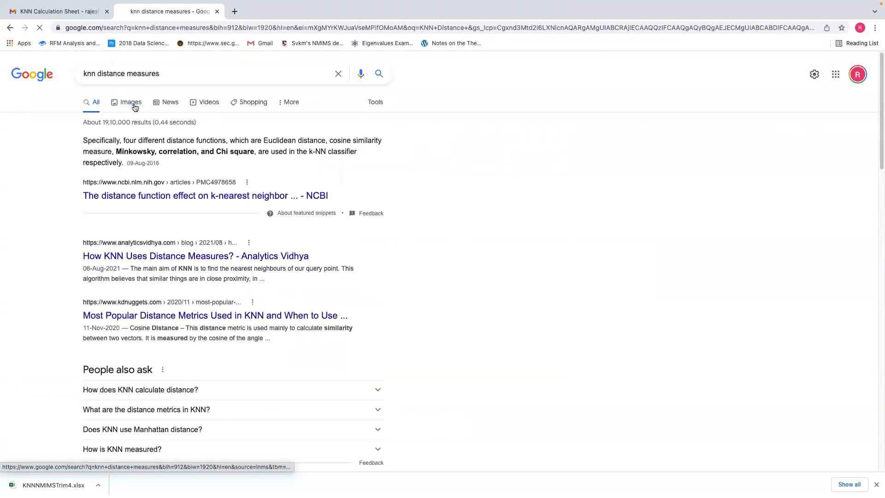
left_click(135, 106)
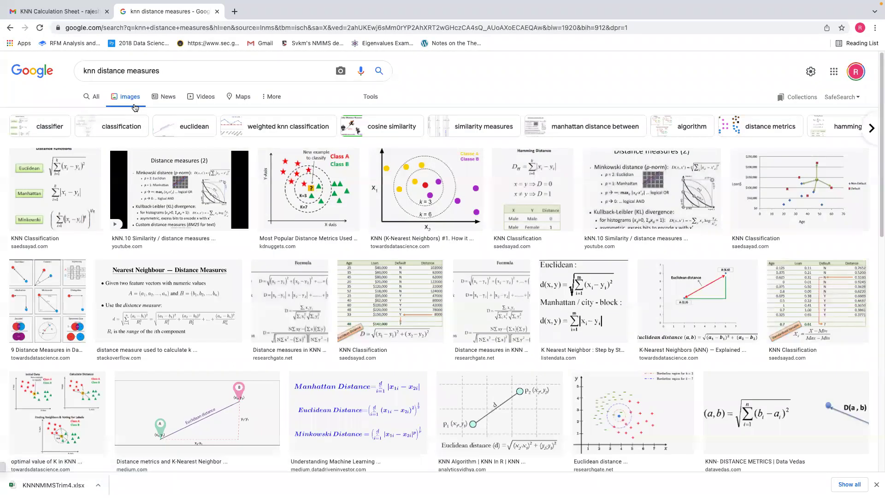
left_click(74, 190)
left_click(640, 166)
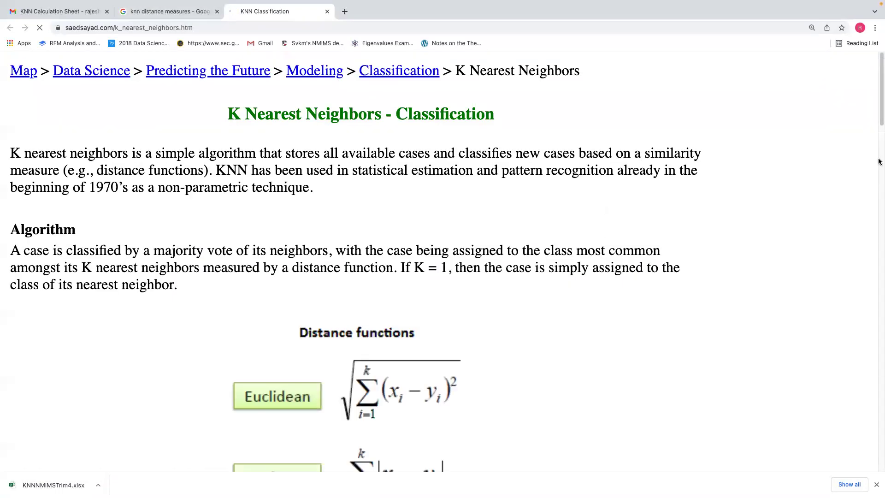
scroll(405, 201, "down", 7)
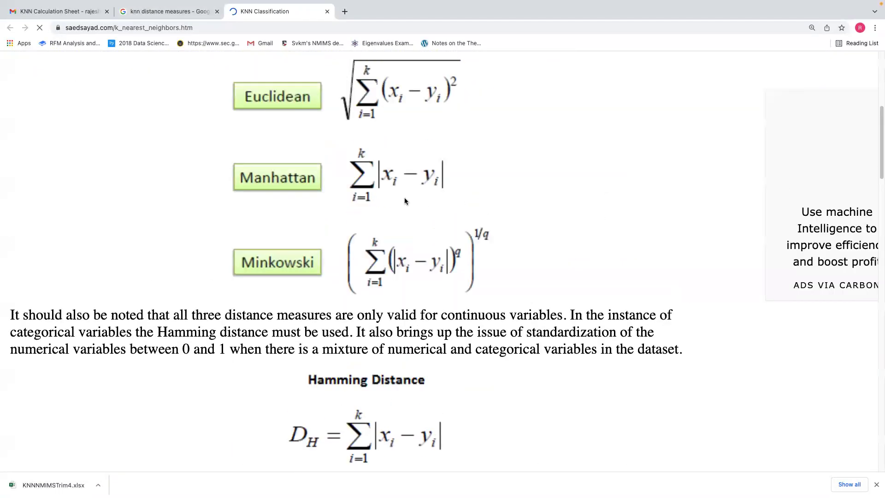
Copy the distance formulas image, then the Hamming Distance image
right_click(425, 184)
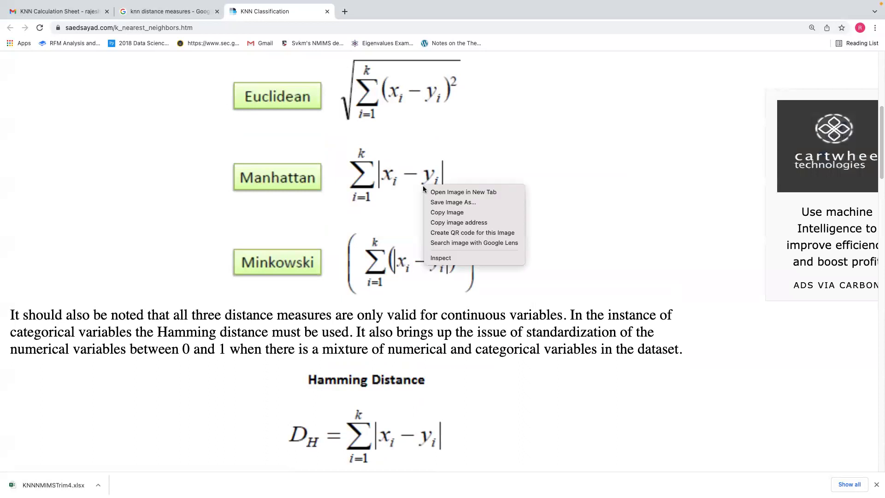
left_click(462, 214)
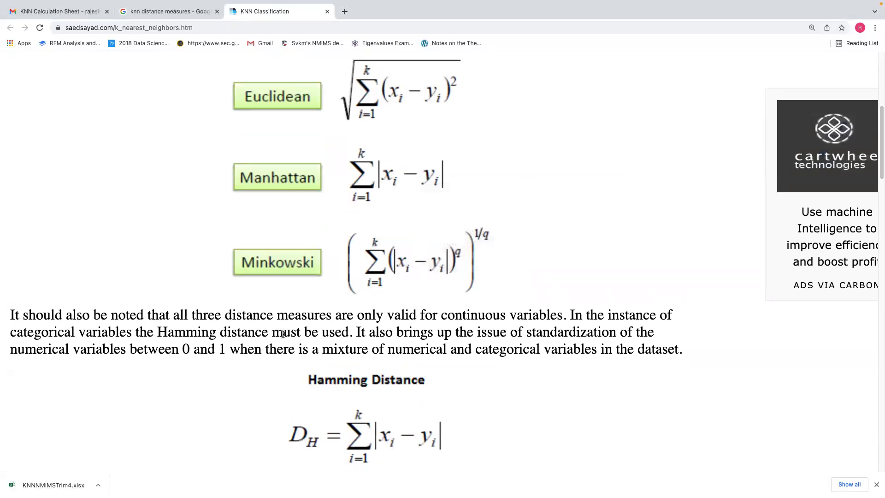
left_click(880, 184)
left_click_drag(880, 184, 879, 167)
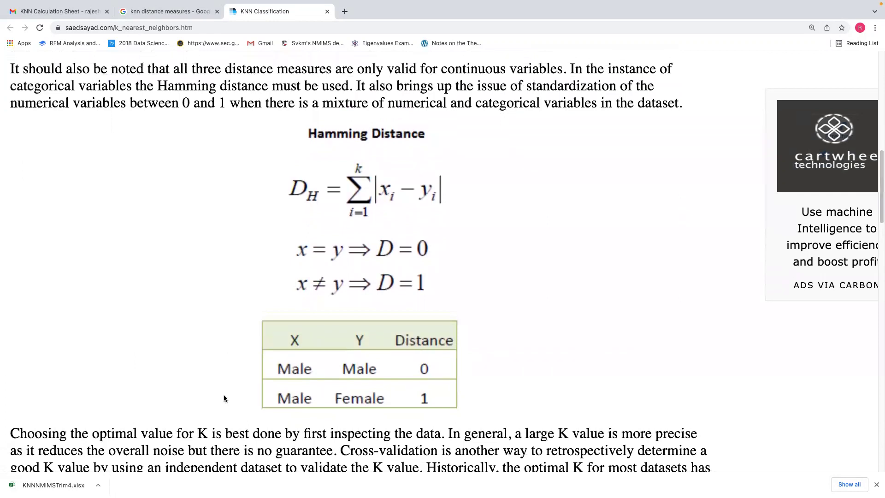
right_click(356, 210)
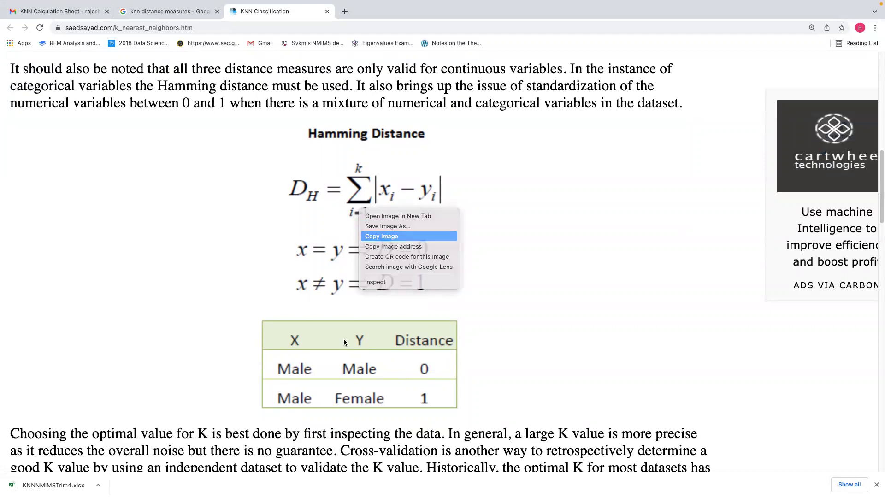
left_click(385, 240)
left_click(31, 17)
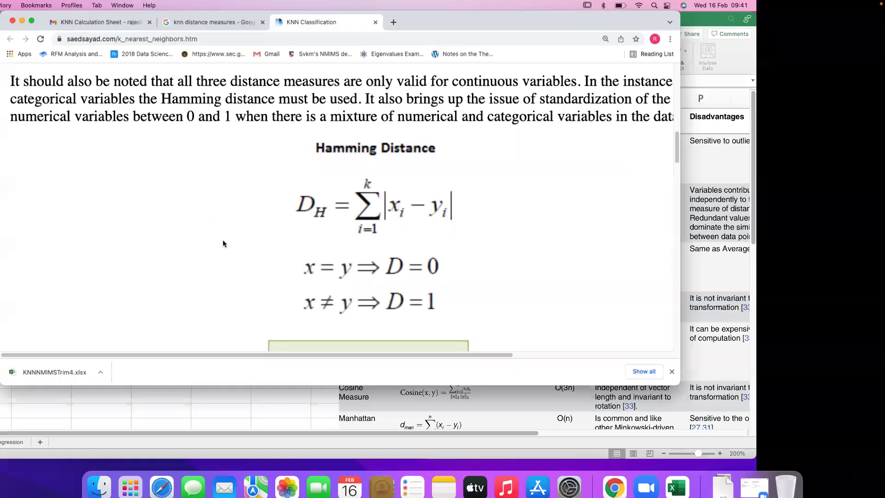
Paste the Hamming Distance image at F15 as a picture and move it below the KNN notes
key("super+Tab")
left_click(218, 327)
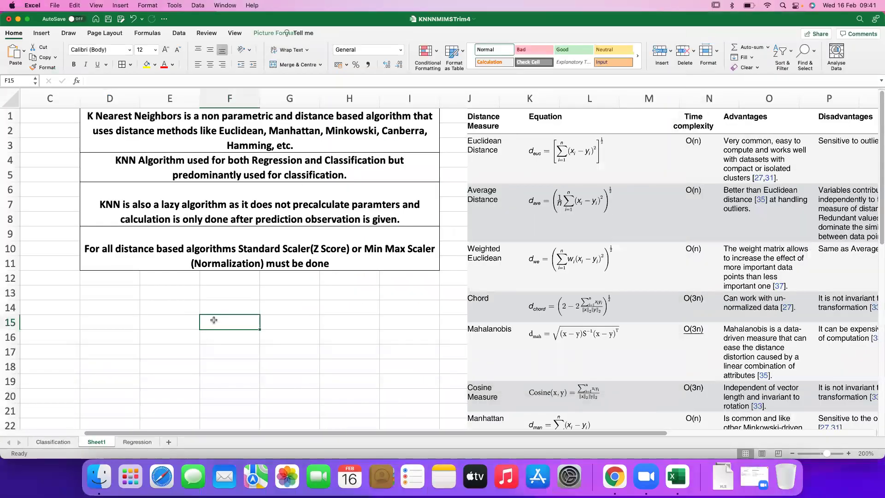
left_click(24, 51)
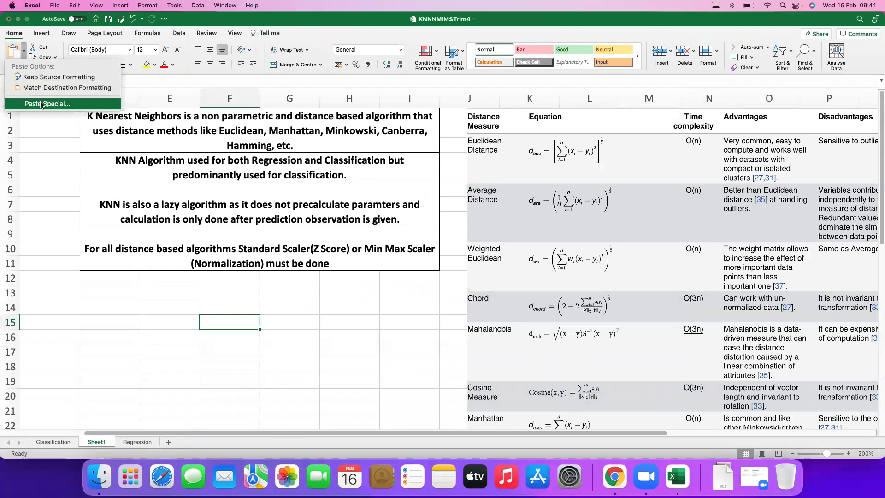
left_click(47, 104)
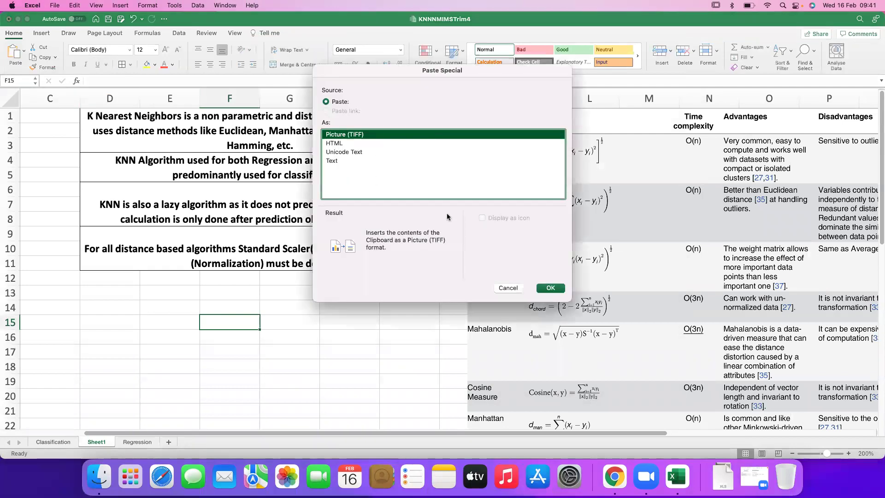
left_click(550, 288)
left_click_drag(208, 318, 298, 293)
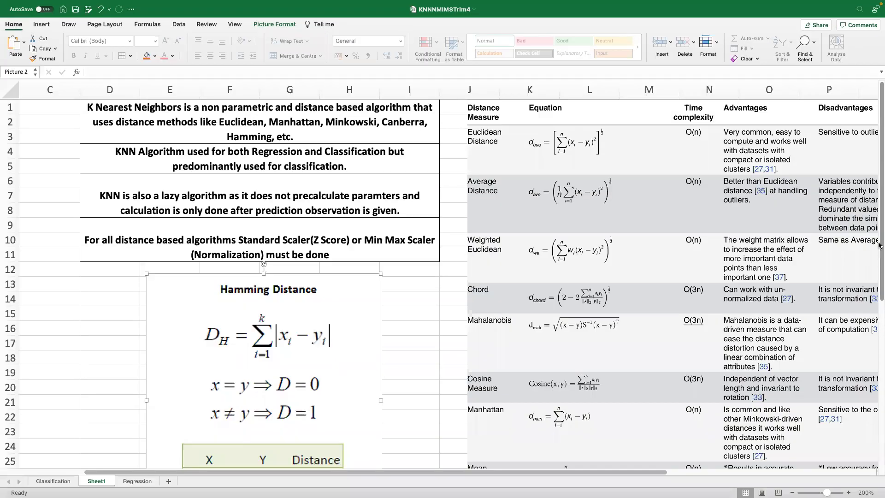
Save the workbook
scroll(879, 313, "down", 5)
scroll(879, 313, "up", 4)
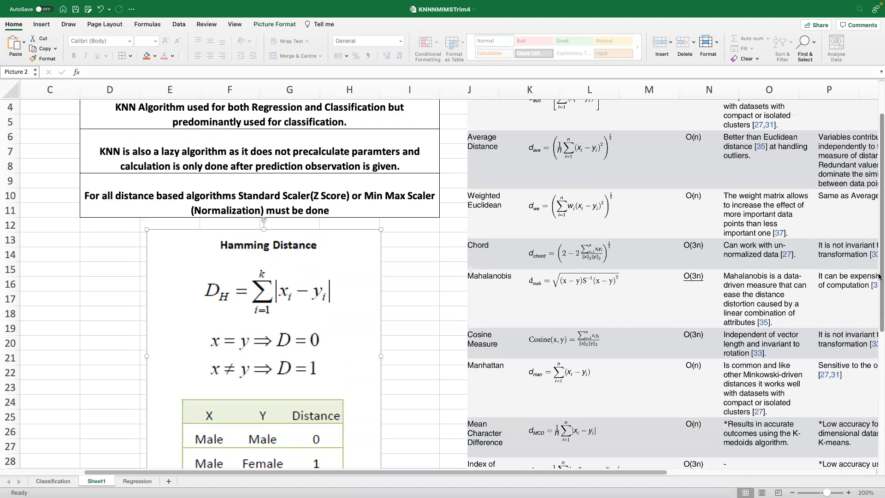
scroll(877, 198, "up", 3)
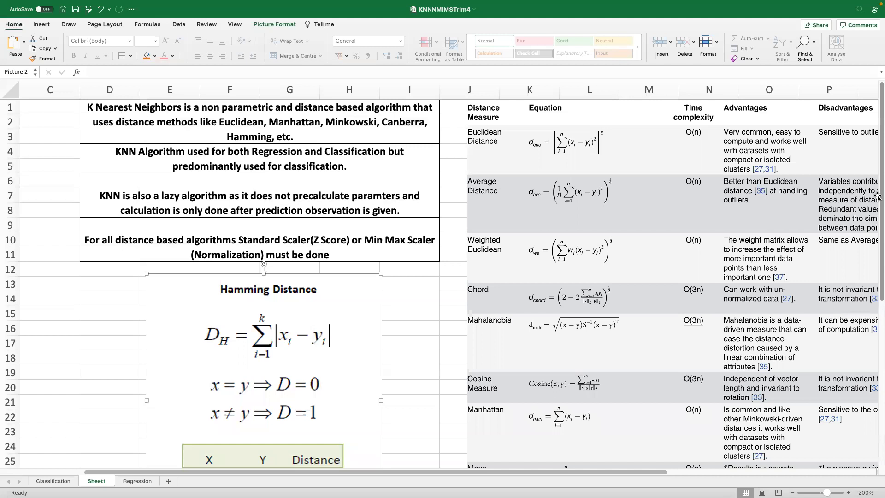
key("super+s")
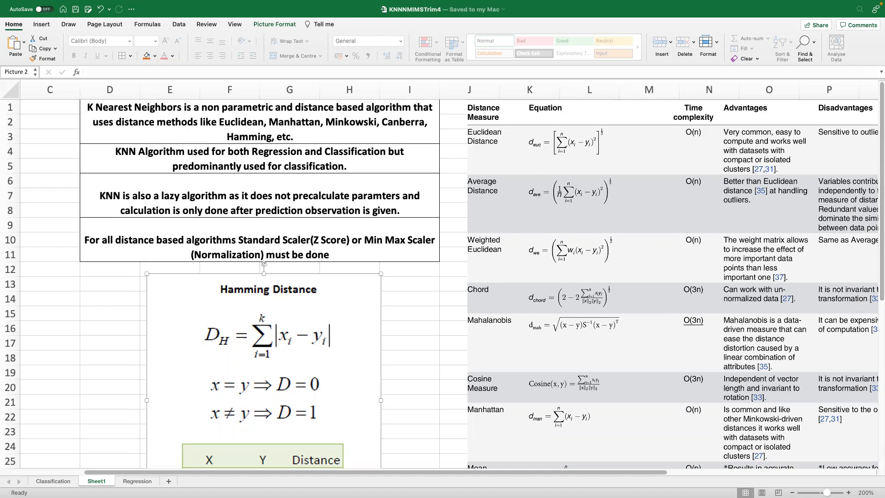
Open the Classification sheet with the height, weight and T-shirt size data
left_click(53, 481)
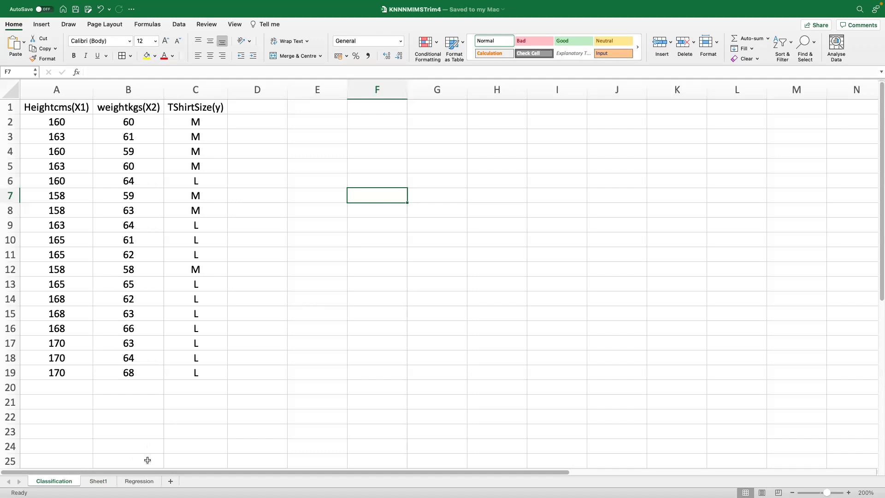
left_click(104, 483)
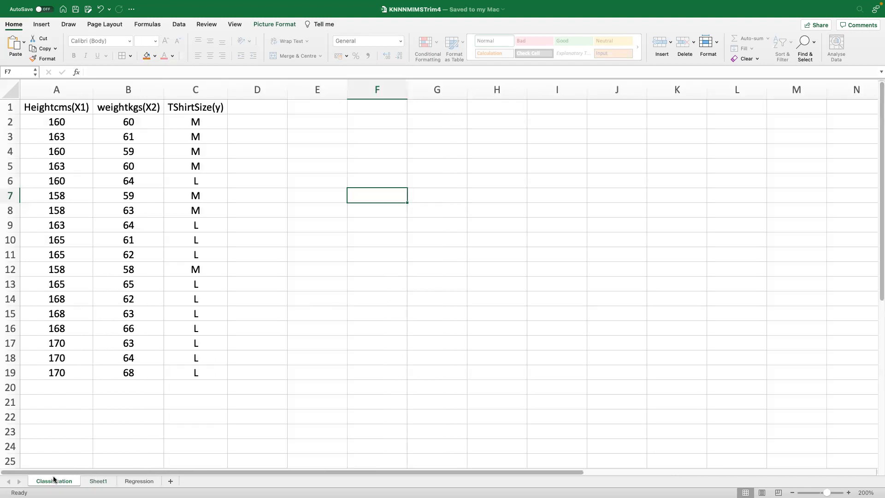
left_click(53, 480)
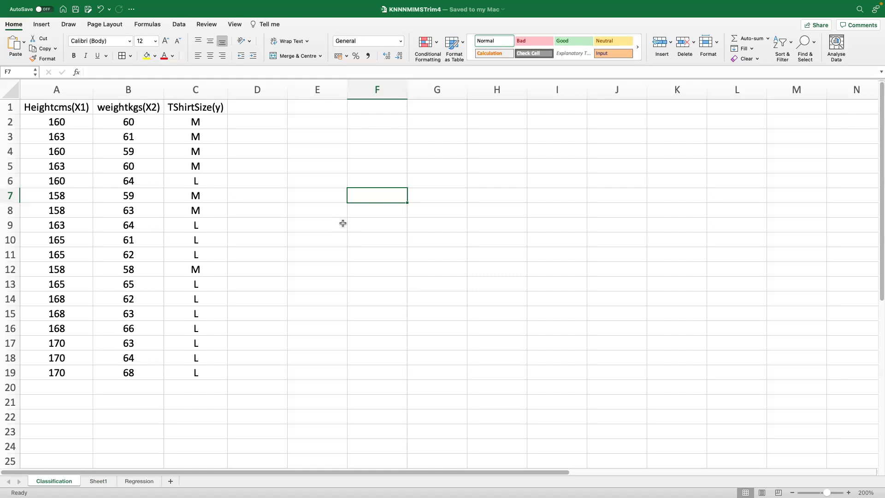
left_click(71, 403)
Label C21 'Average' and C22 'Std Dev' below the data table
left_click(139, 389)
left_click(76, 397)
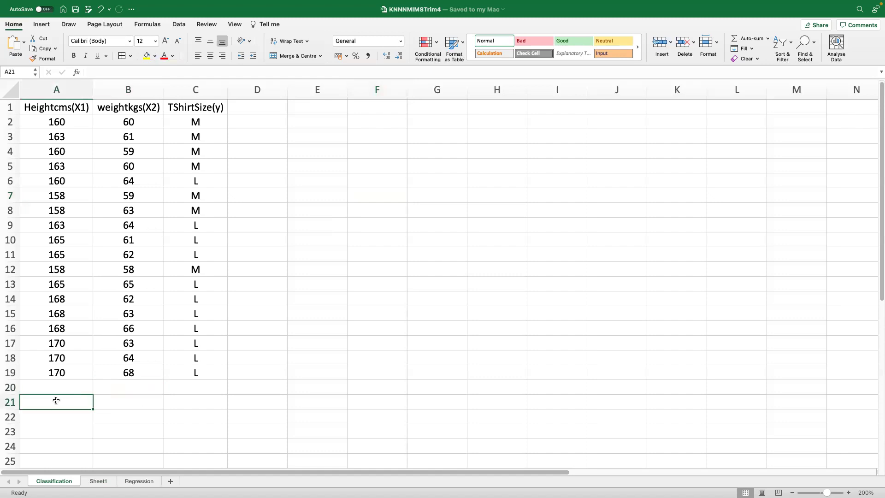
left_click(207, 404)
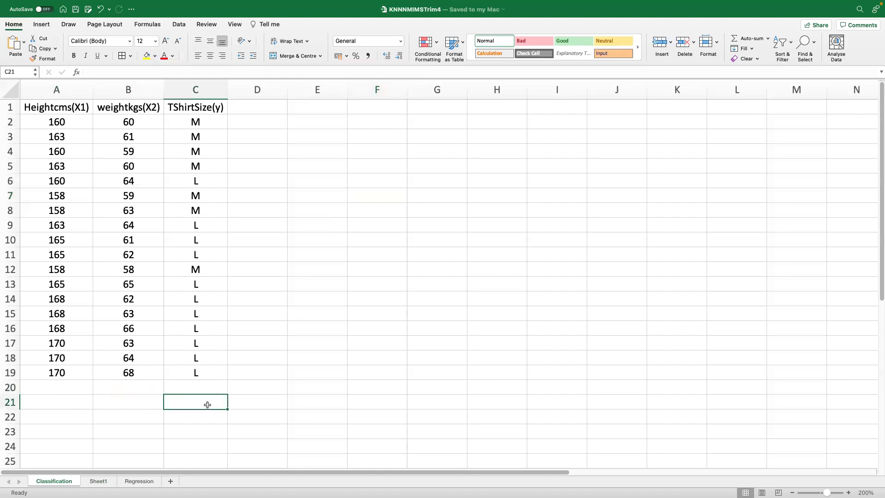
type("Average")
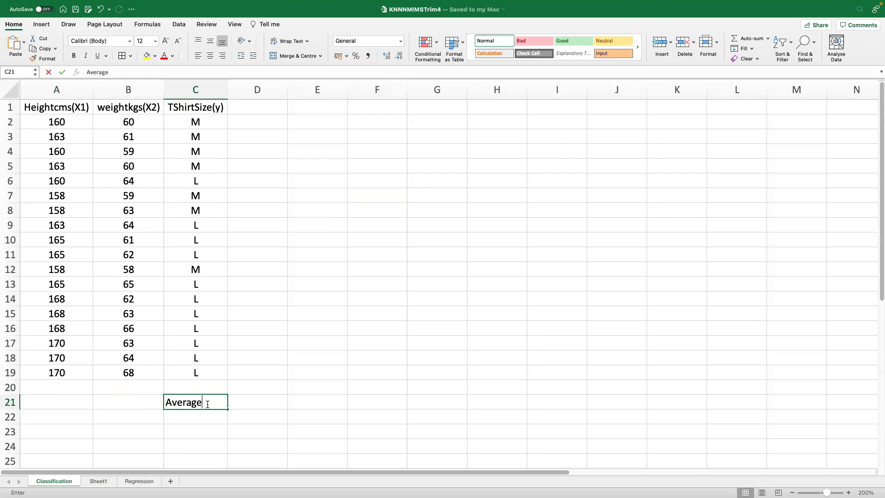
key("Return")
key("Left")
key("Right")
type("Std Dev")
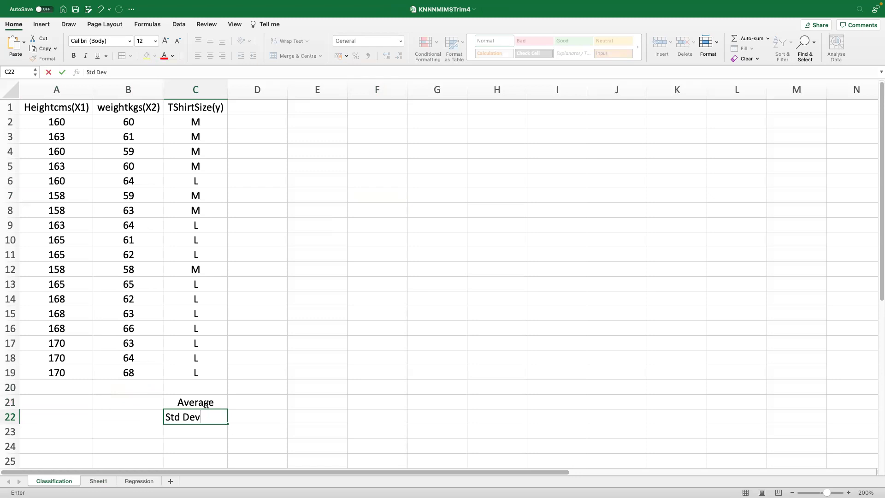
key("Tab")
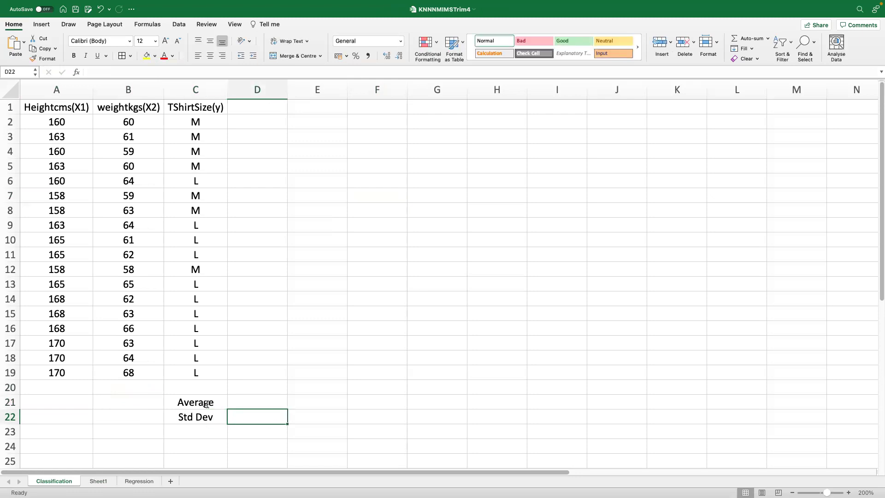
Enter =AVERAGE(A2:A19) in A21 and fill it right to B21
left_click(60, 399)
type("=average(")
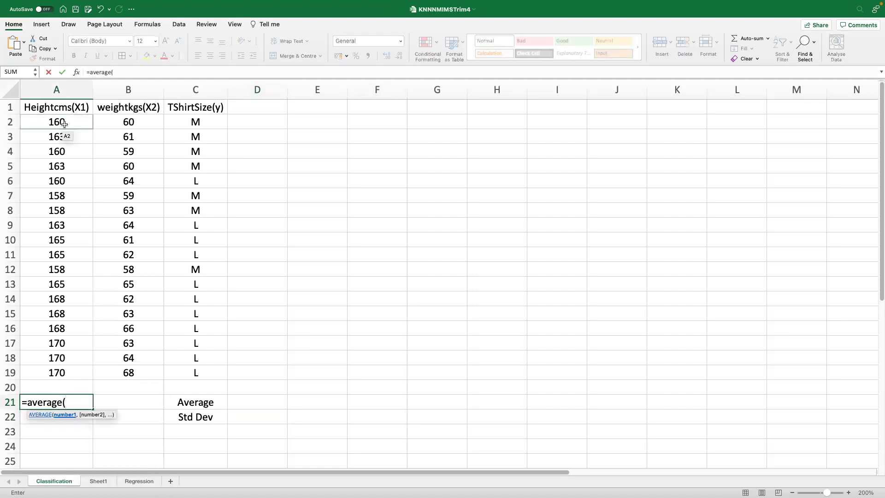
left_click_drag(64, 123, 72, 373)
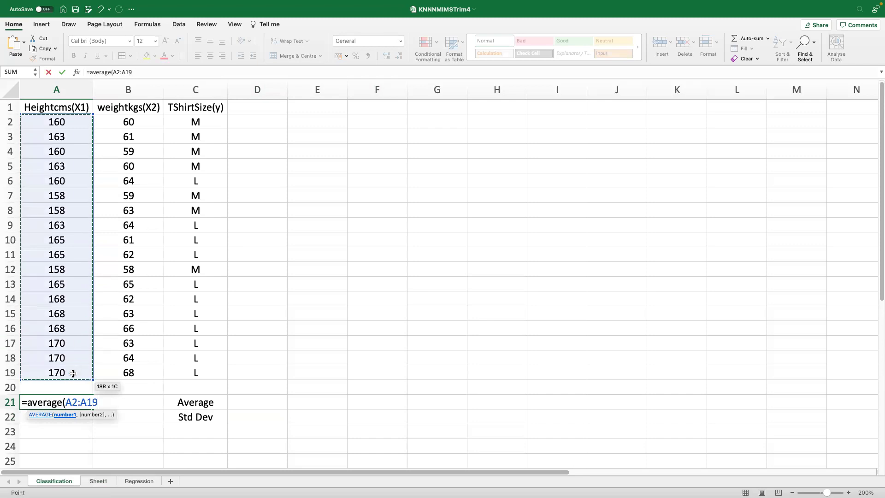
type(")")
key("Return")
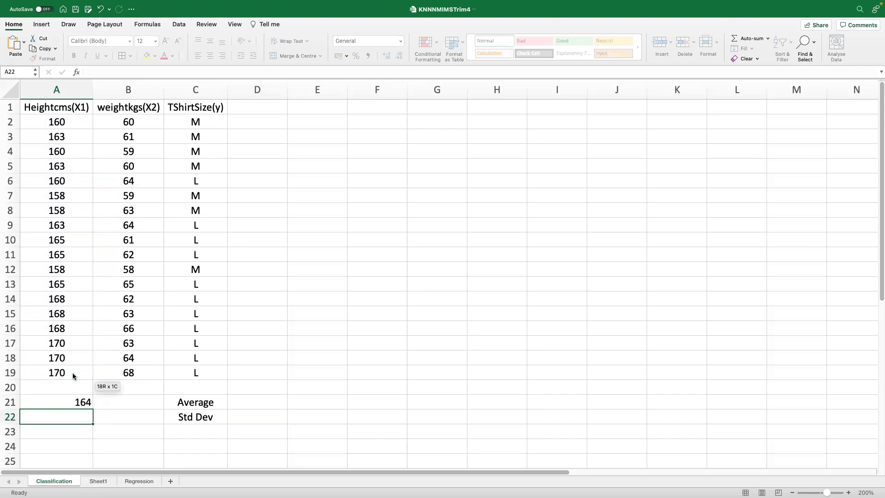
left_click(91, 403)
left_click_drag(93, 410, 154, 409)
Enter =STDEV(A2:A19) in A22 and fill it right to B22
left_click(70, 423)
type("=stdev(")
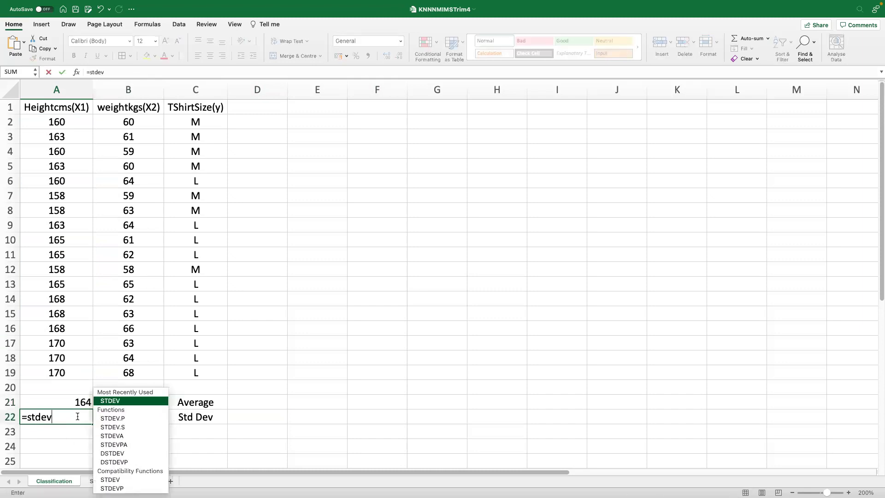
left_click(78, 122)
key("ctrl+shift+Down")
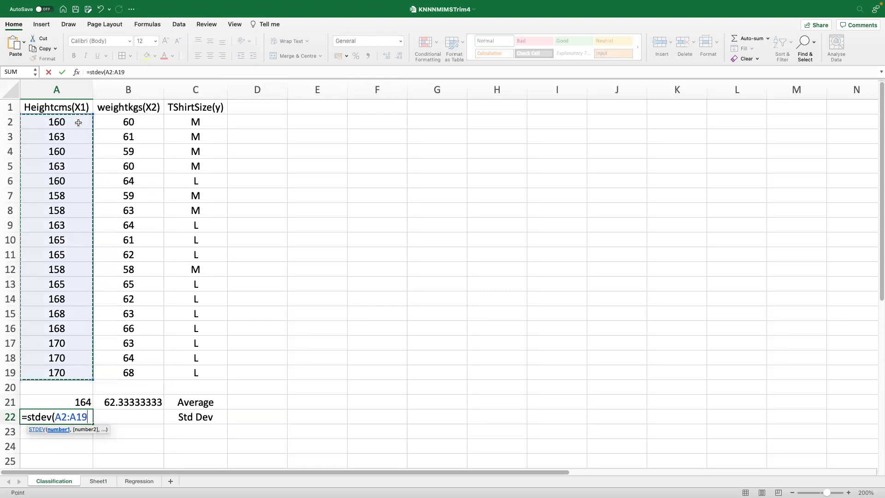
type(")")
key("Return")
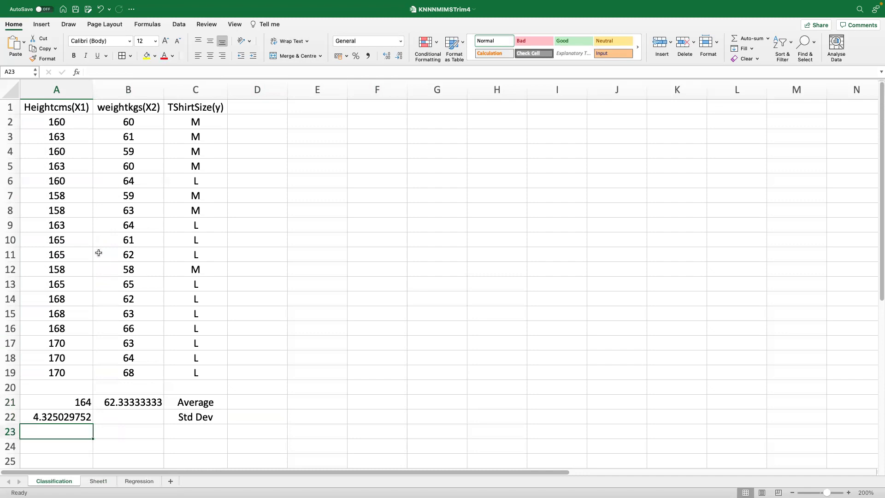
left_click(63, 414)
left_click_drag(92, 420, 152, 421)
Show the summary values A21:B22 to two decimals and save the workbook
left_click(317, 414)
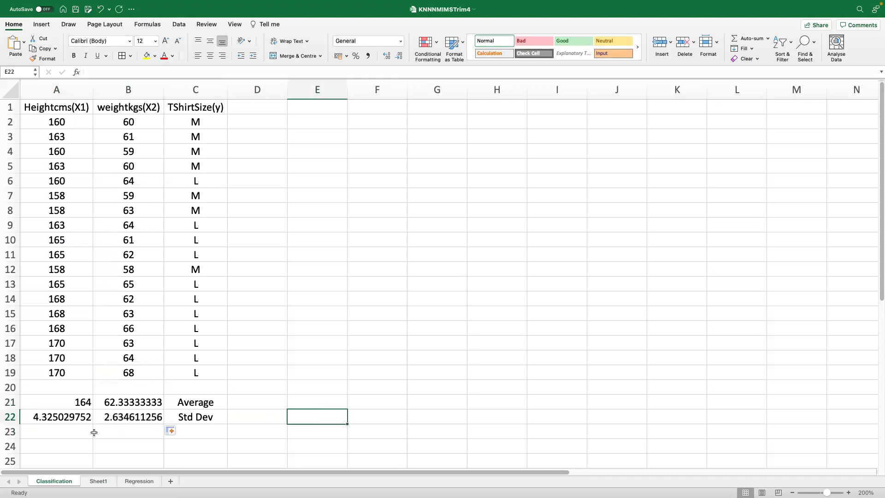
left_click_drag(86, 408, 141, 415)
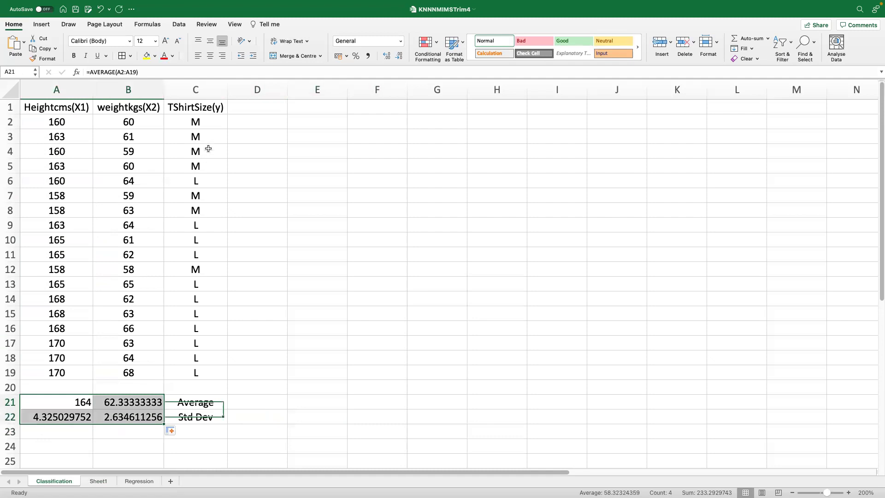
left_click(398, 56)
left_click(398, 55)
left_click(398, 56)
left_click(399, 56)
left_click(398, 56)
left_click(398, 55)
left_click(398, 56)
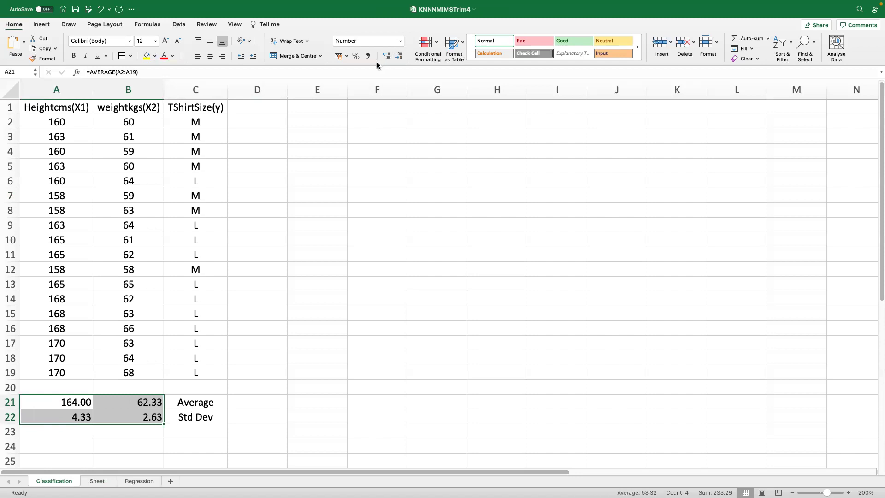
left_click(318, 279)
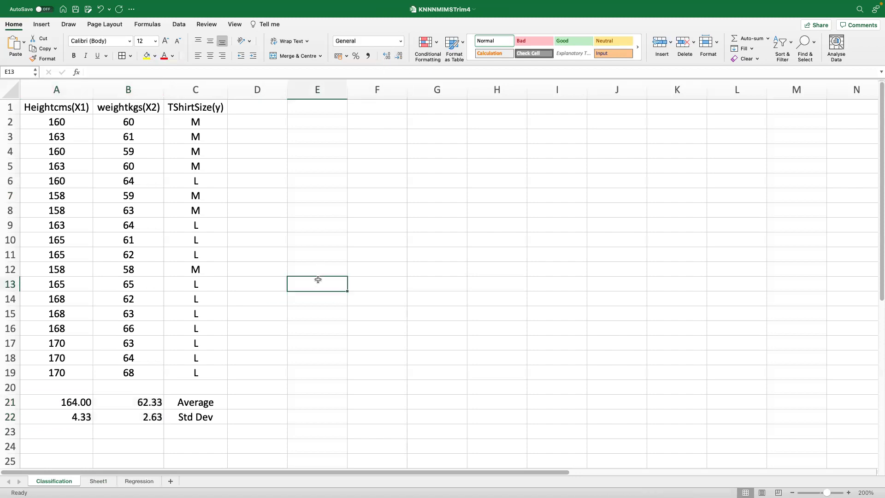
key("super+s")
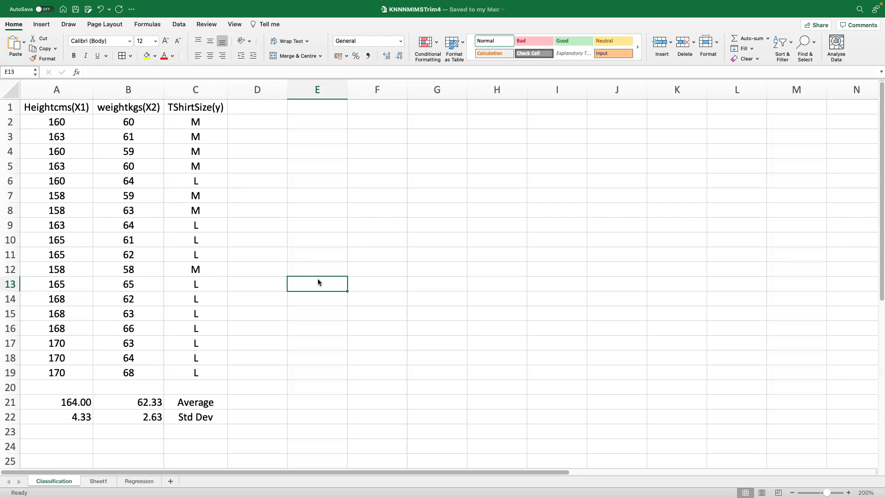
Enter headings Height_Scale in D1 and Weight_Scale in E1, autofitting both columns
left_click(250, 110)
type("He")
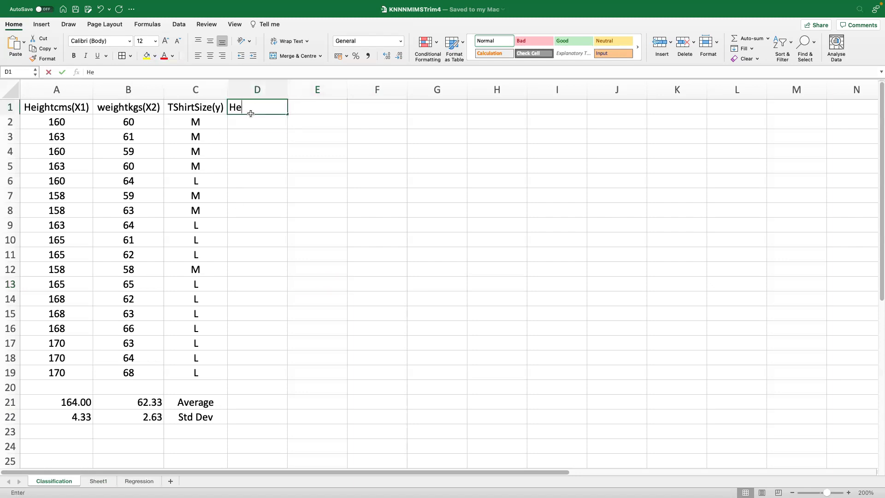
type("ight_Scale")
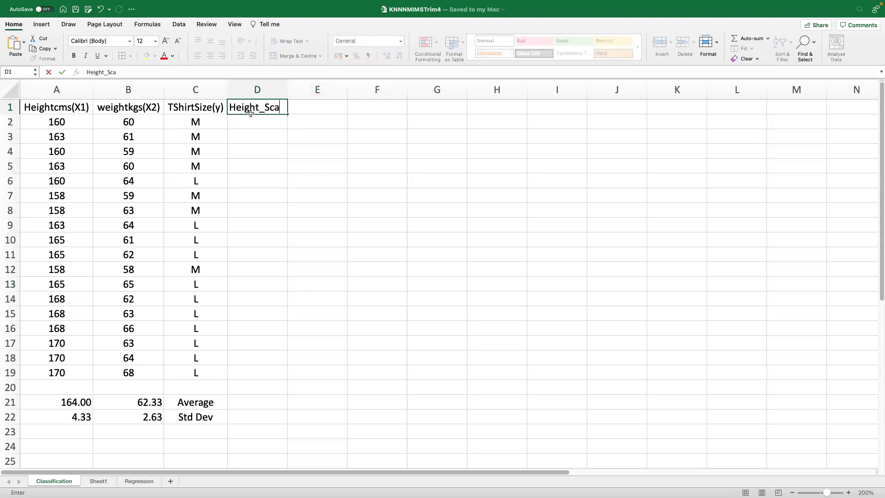
left_click(300, 180)
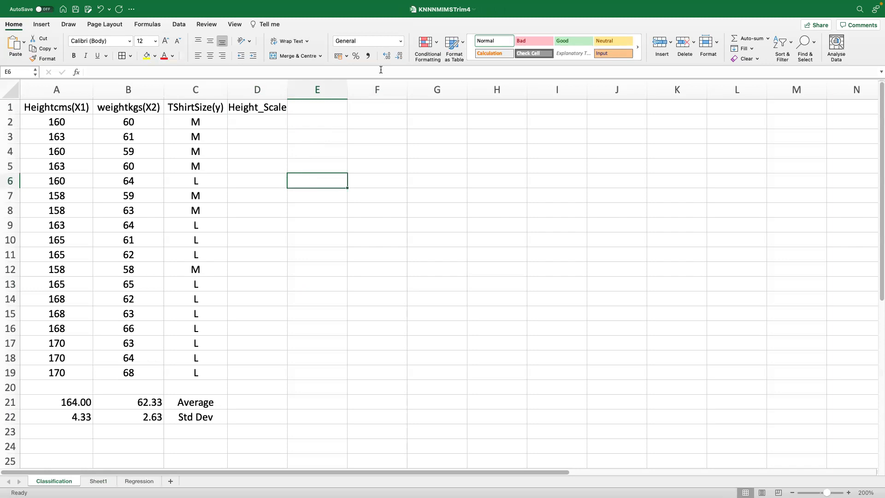
left_click(323, 109)
type("Weight_Scale")
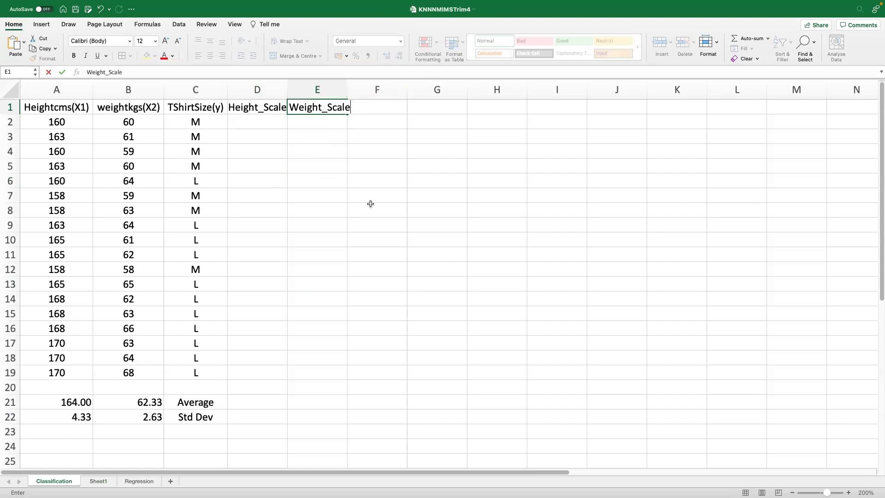
left_click(363, 220)
double_click(287, 93)
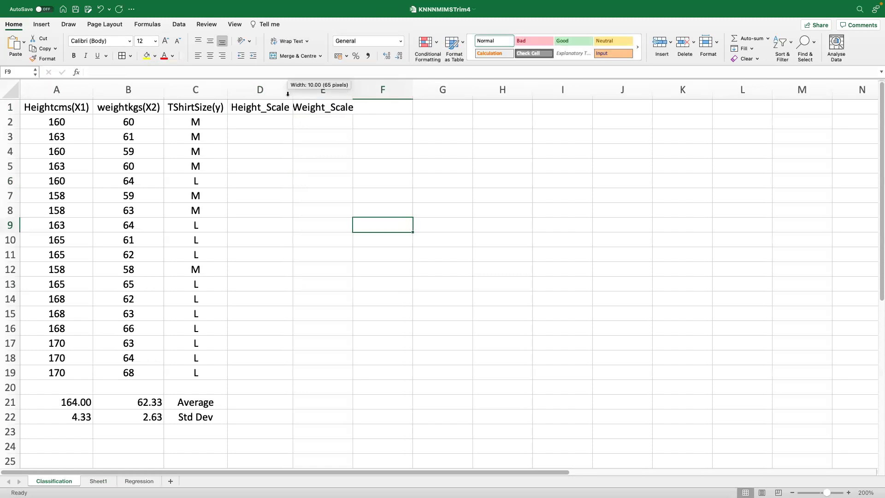
double_click(352, 93)
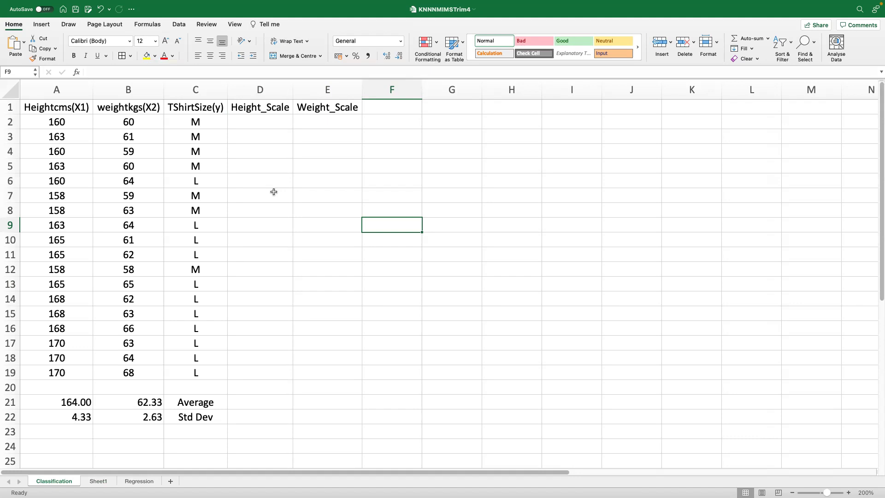
Enter =(A2-$A$21)/$A$22 in D2 and fill it down to D19
left_click(252, 123)
type("=(")
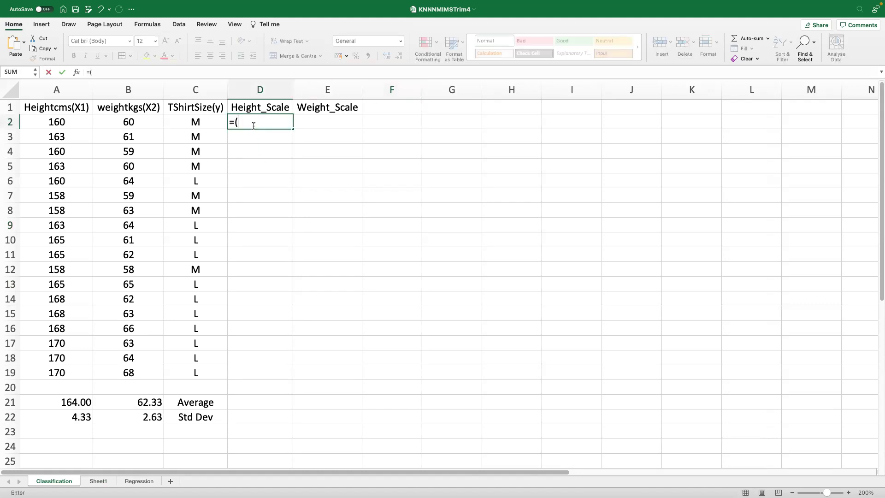
left_click(43, 123)
type("-")
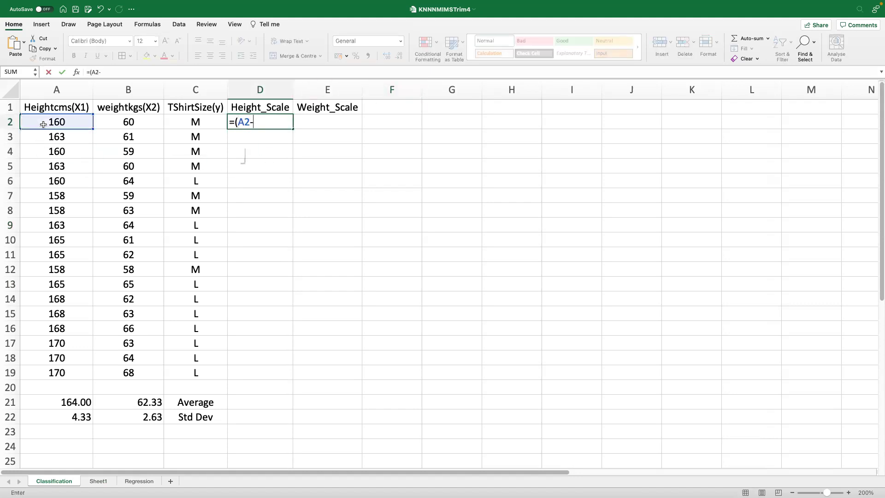
left_click(79, 397)
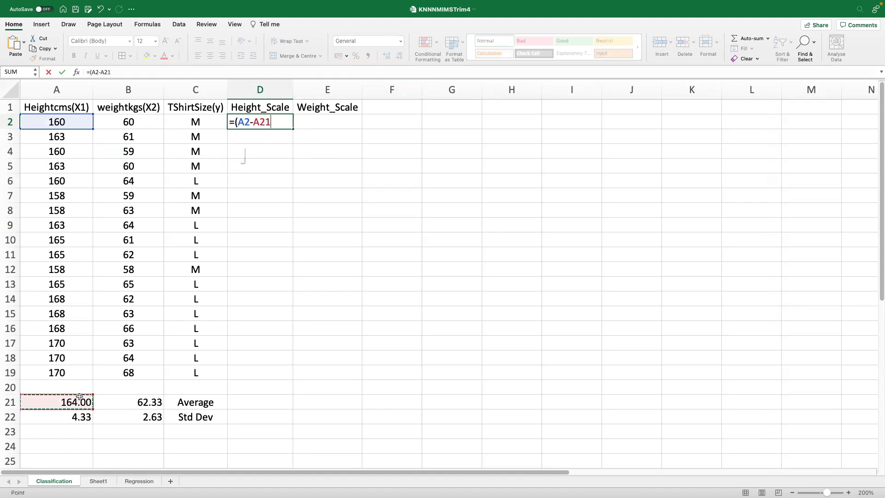
key("F4")
type(")")
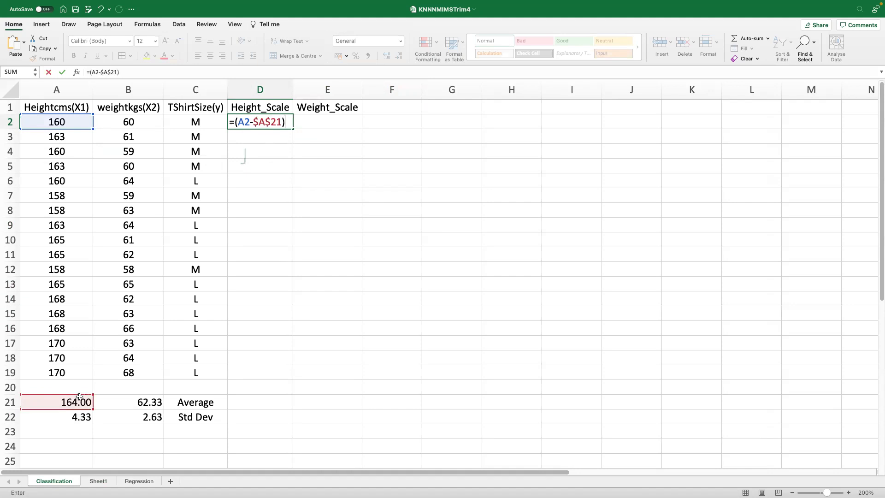
type("/")
left_click(83, 418)
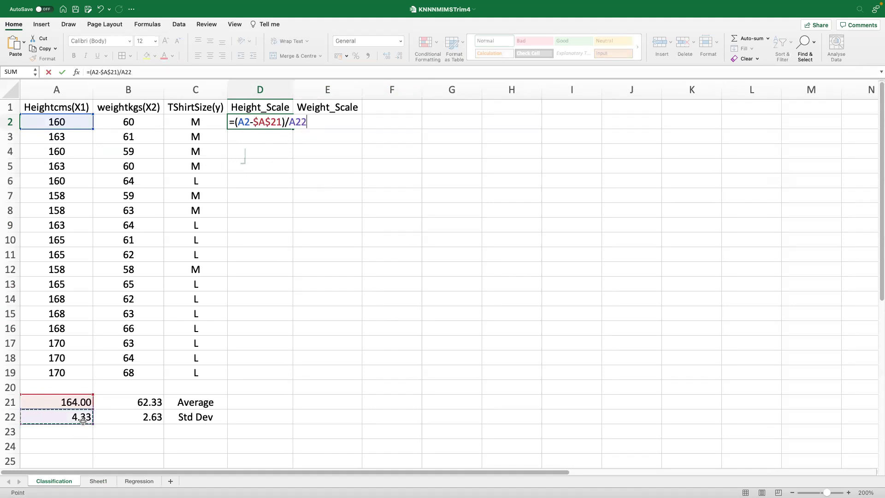
key("F4")
key("Return")
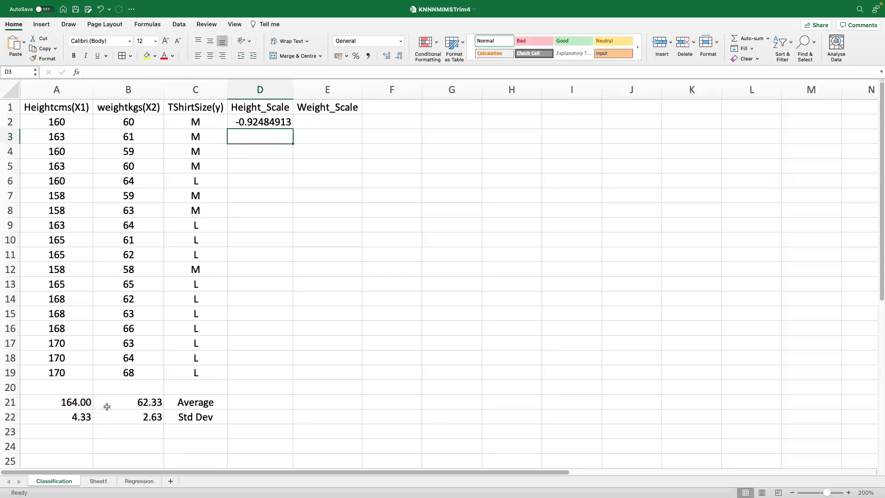
left_click(249, 124)
double_click(293, 131)
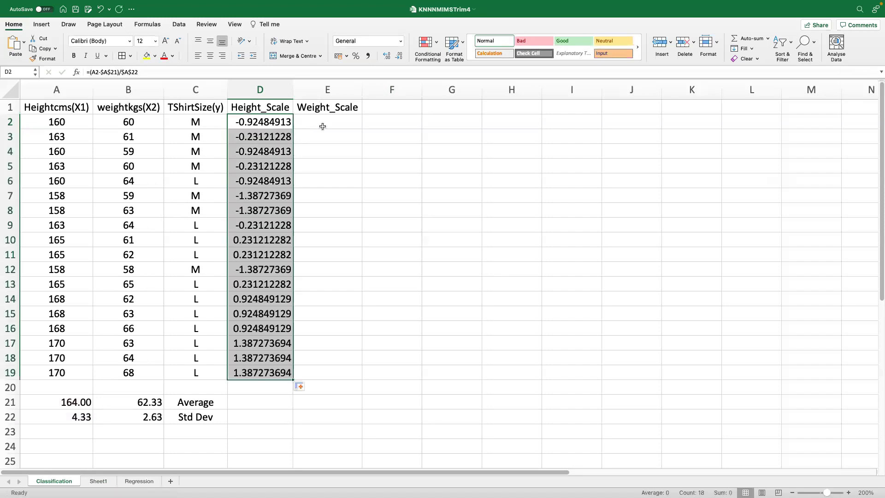
left_click(403, 157)
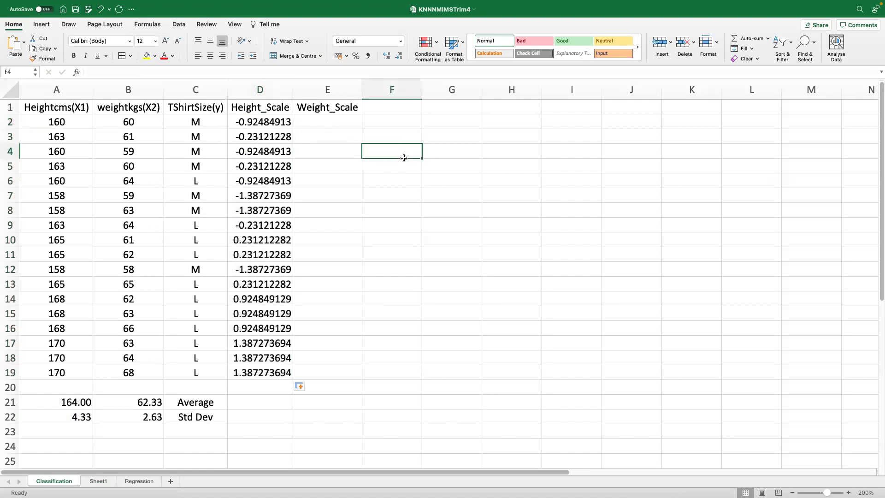
Review D2's height scaling formula in the formula bar
left_click(256, 116)
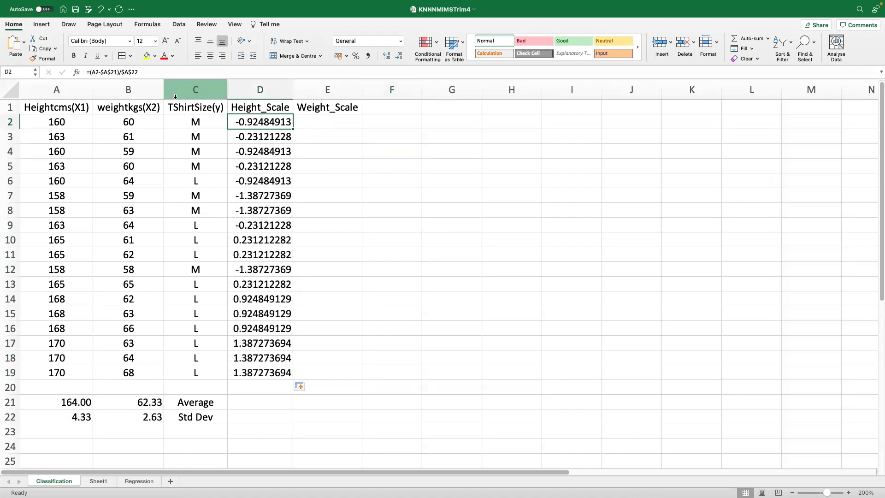
left_click(123, 73)
left_click(270, 122)
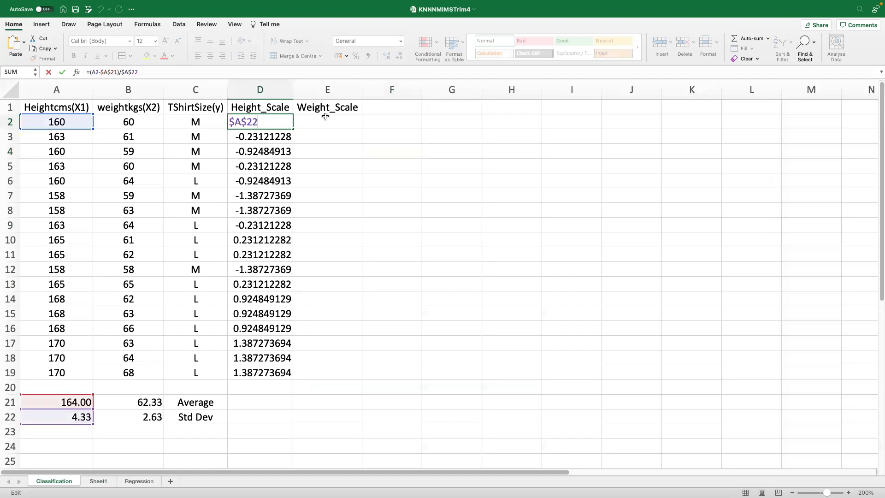
left_click(104, 74)
left_click(334, 122)
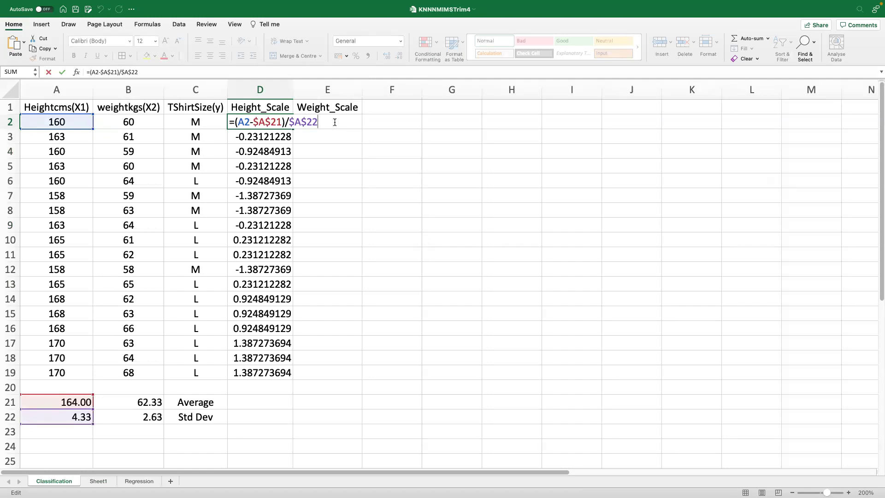
Enter =(B2-$B$21)/$B$22 in E2 and fill it down to E19
key("ctrl+Return")
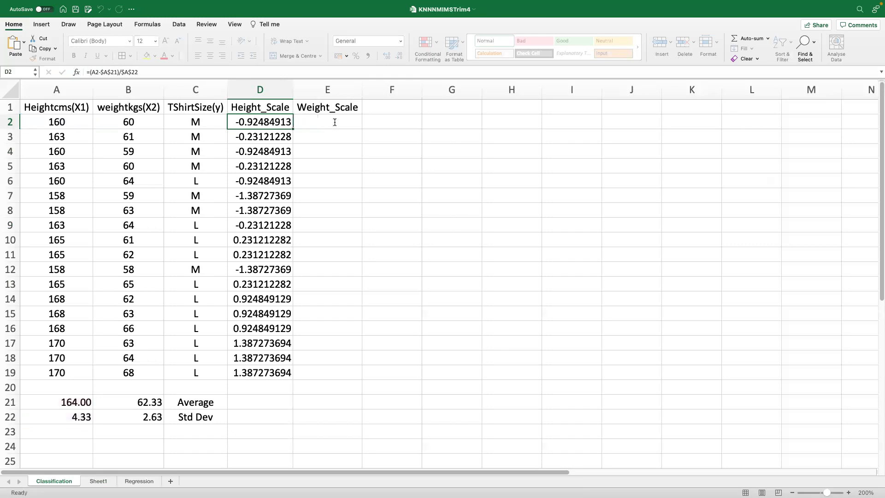
left_click(347, 123)
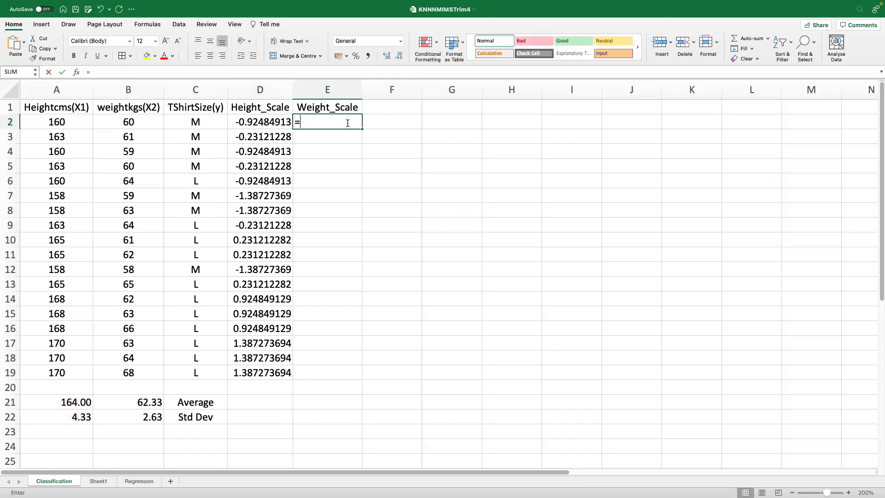
type("=(")
left_click(138, 121)
type("-")
left_click(148, 402)
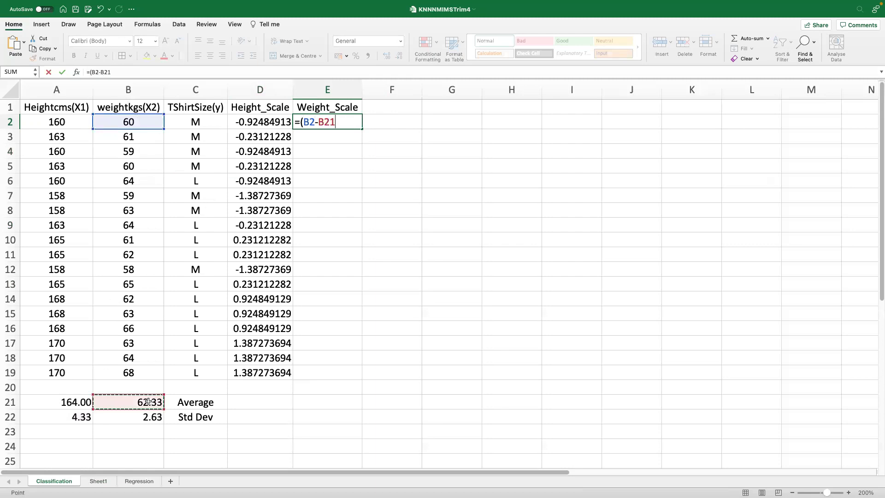
key("F4")
type(")/")
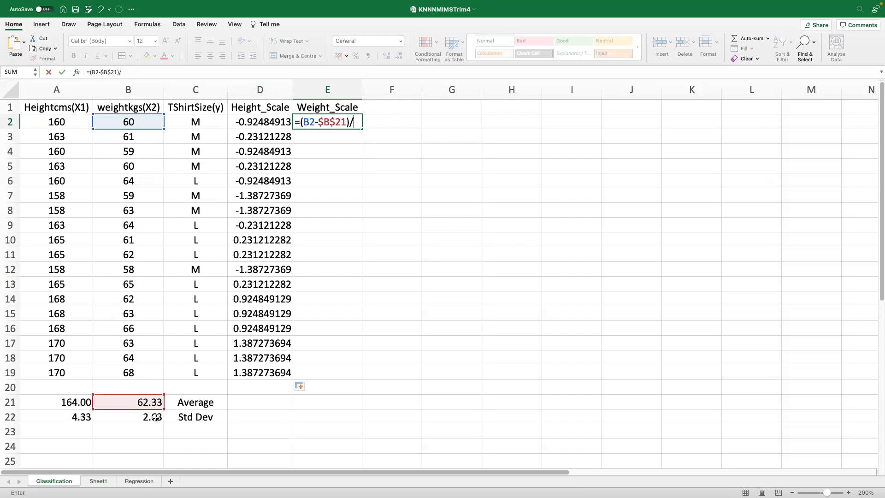
left_click(156, 417)
key("F4")
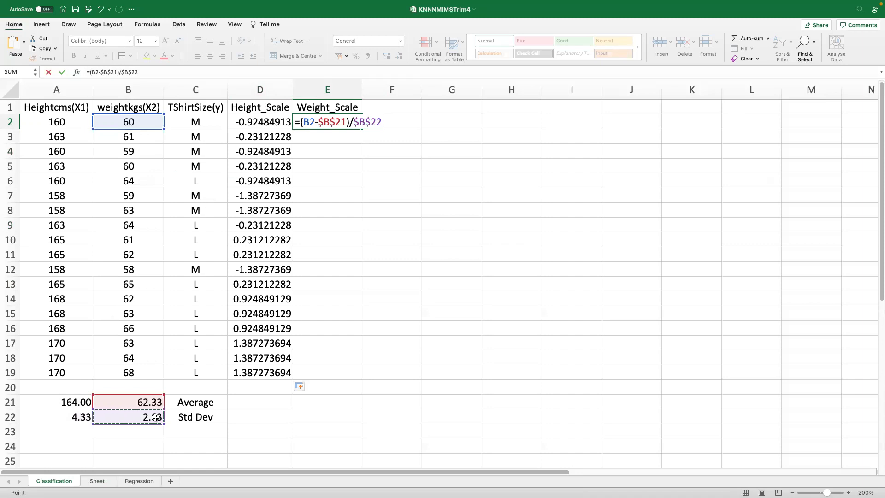
key("Return")
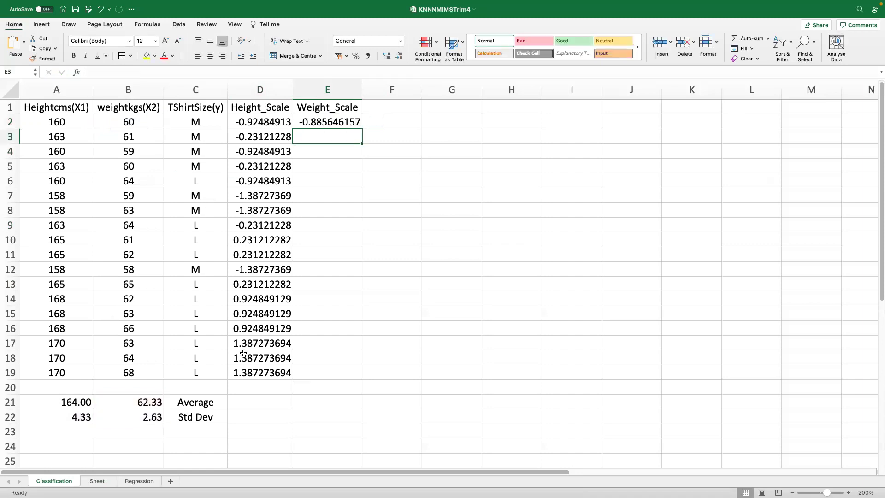
left_click(335, 122)
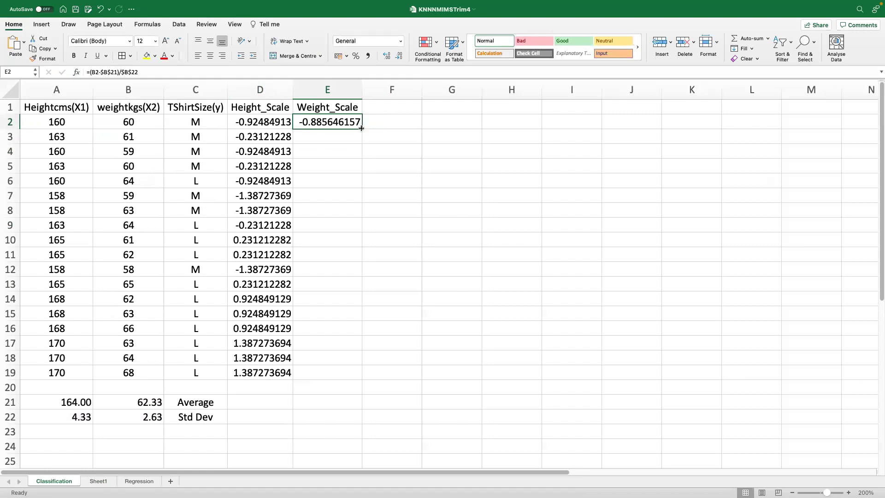
double_click(362, 129)
Review the D2 Height_Scale formula again in the formula bar
left_click(262, 134)
left_click(261, 121)
left_click(191, 73)
left_click(136, 73)
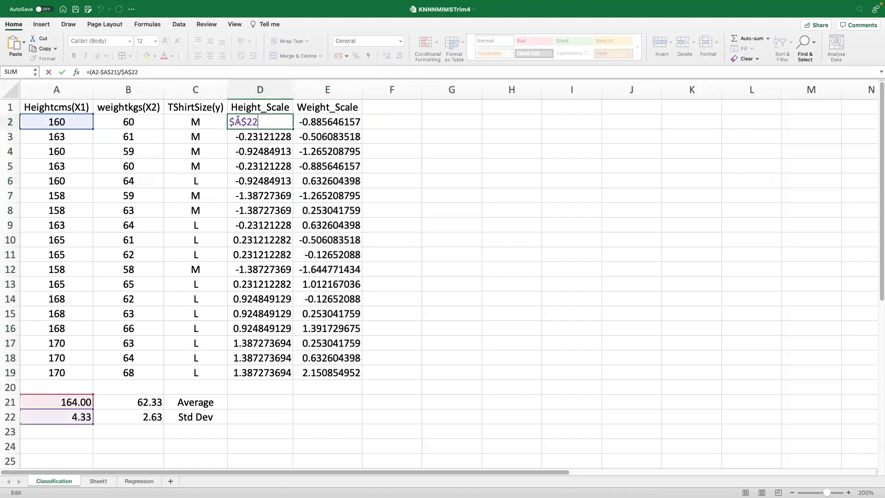
left_click(321, 122)
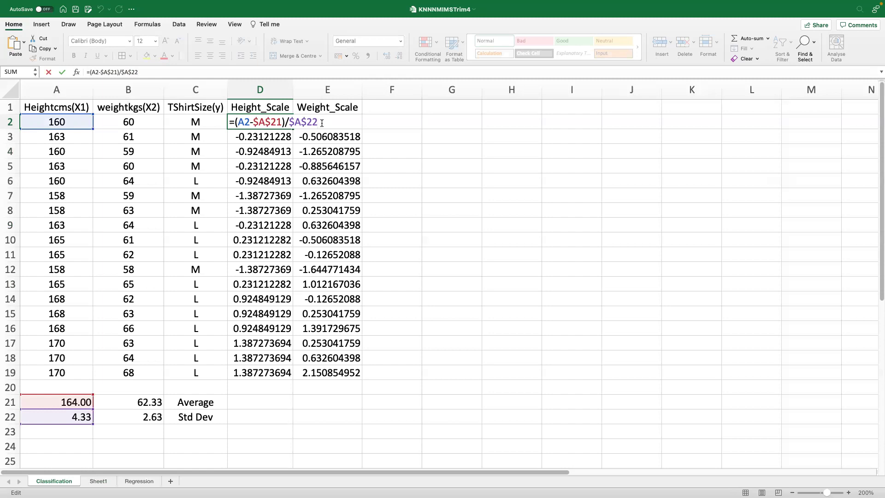
Type the title 'Predict T Shirt Size based on Height & Weight' in G1
key("Return")
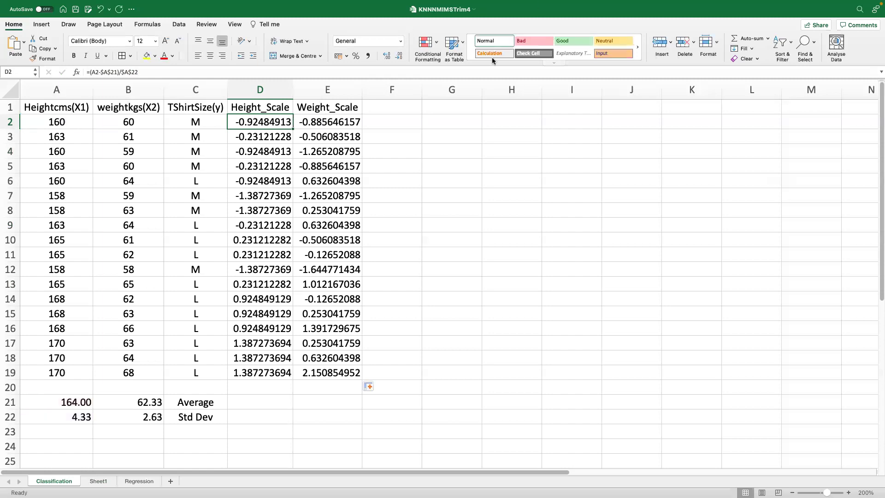
left_click(437, 106)
type("Pred")
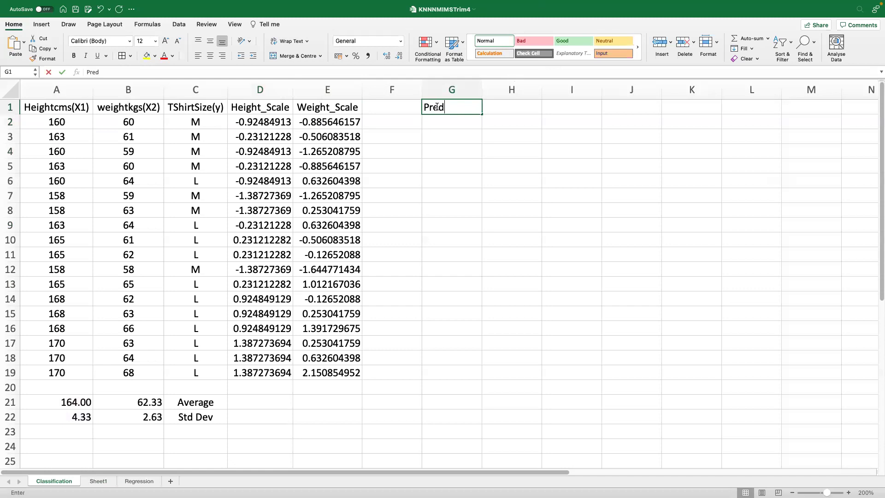
type("ict T")
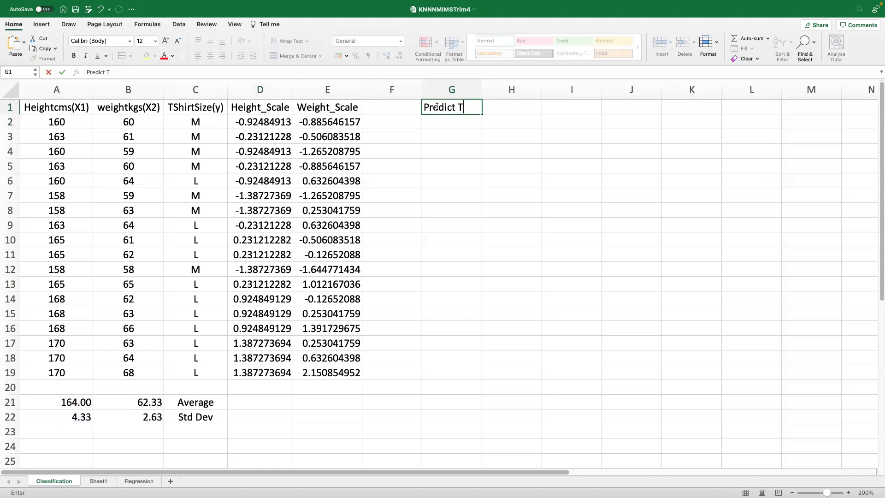
type(" Shirt Size N")
key("BackSpace")
type("ased")
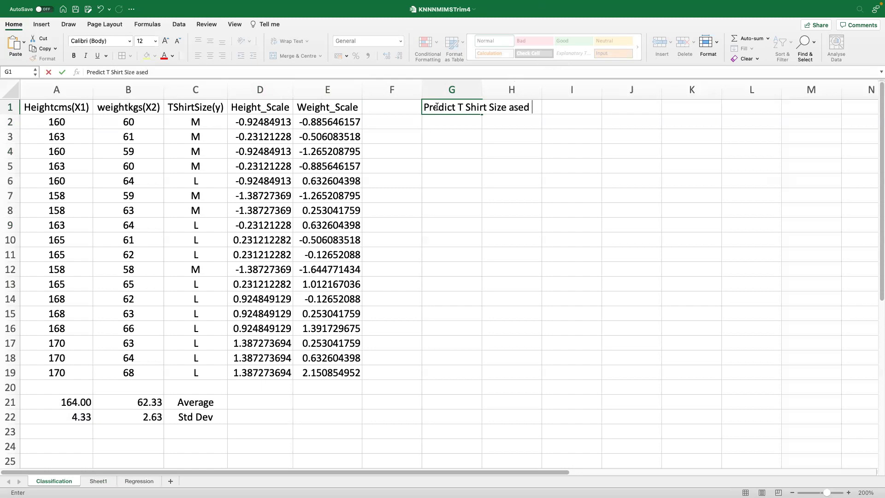
left_click(135, 72)
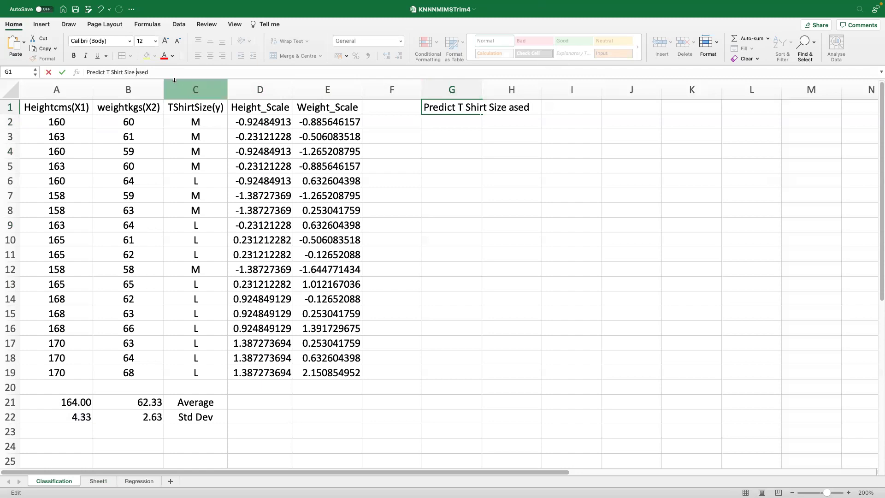
type("b")
left_click(223, 70)
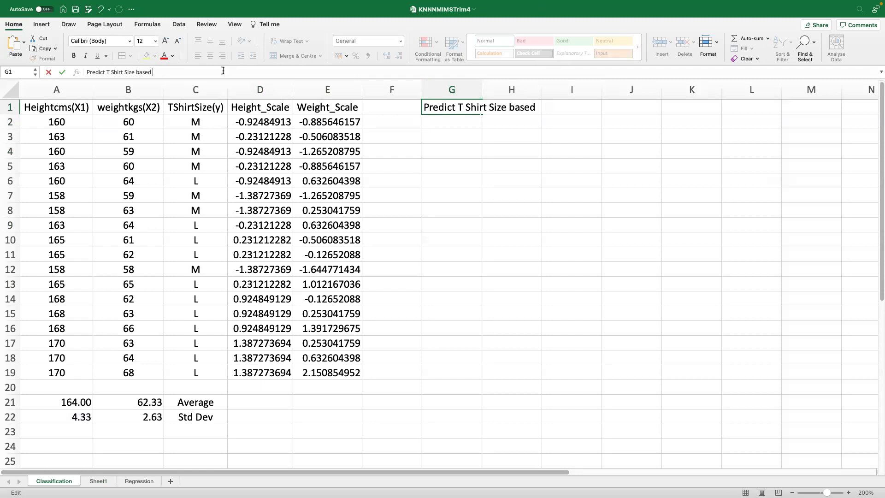
type("on Height & Weigh")
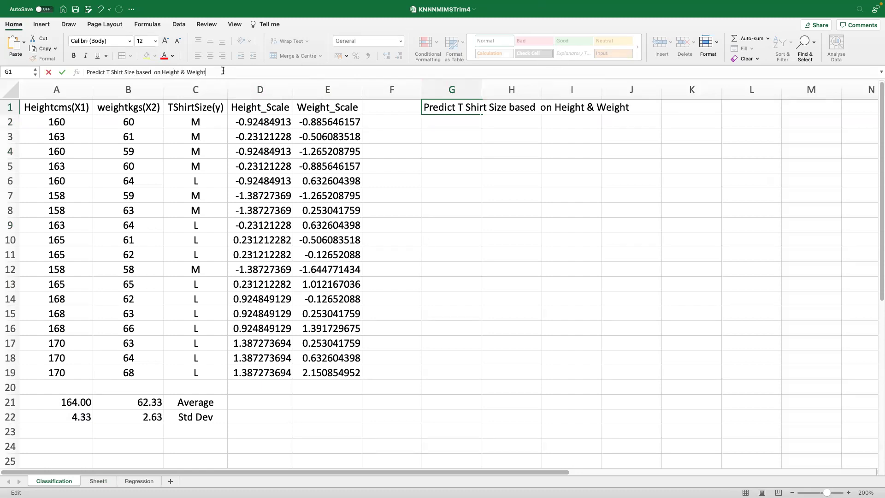
type("t")
left_click(441, 119)
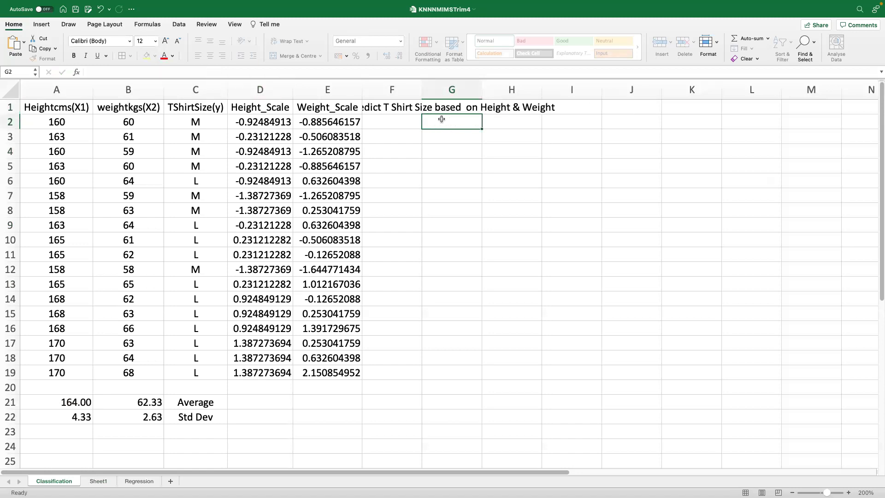
Merge and centre the title across G1:K1
left_click_drag(442, 108, 579, 98)
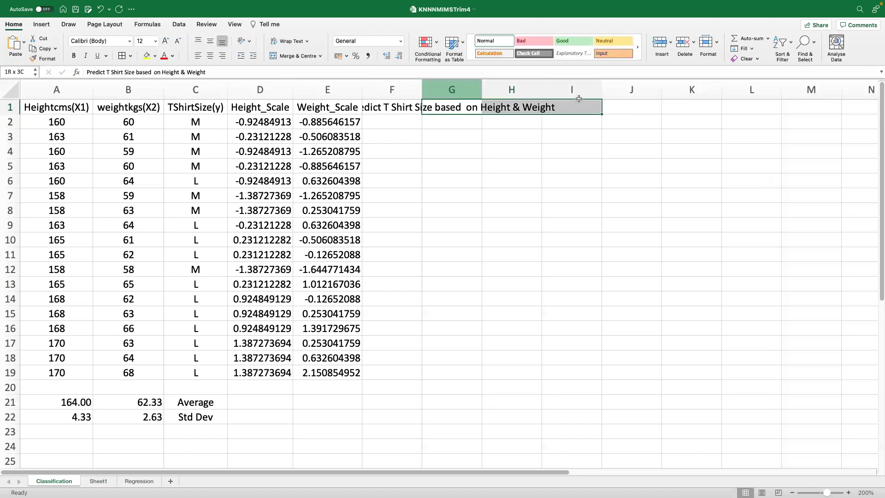
left_click(302, 56)
left_click(646, 150)
left_click(464, 106)
left_click_drag(465, 107, 695, 102)
left_click(308, 56)
left_click(462, 162)
Enter the subheading 'Predict for a Customer' in G2, fixing its typos
left_click(460, 137)
left_click(459, 120)
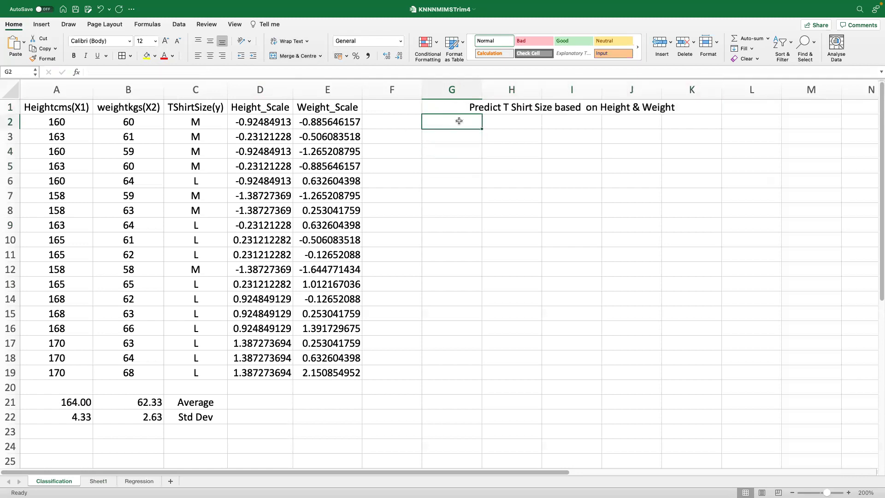
type("Predicy")
key("BackSpace")
type("t for ")
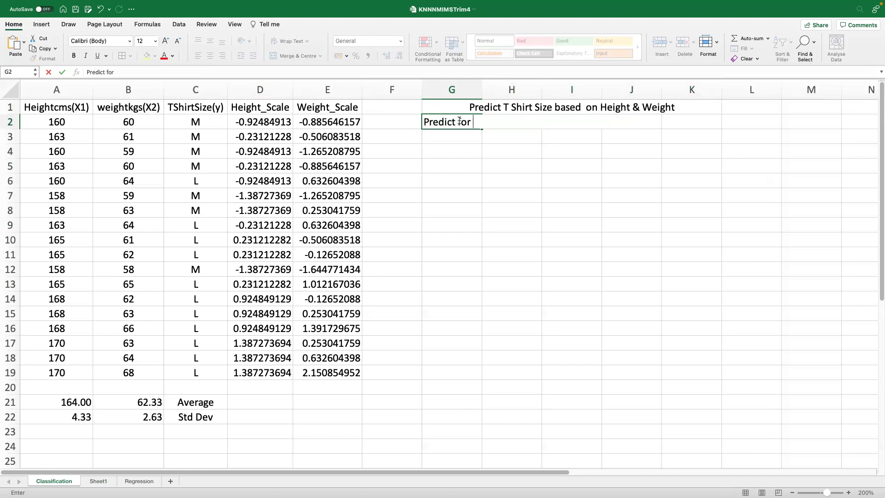
type("a Custimer")
key("Up")
left_click(456, 124)
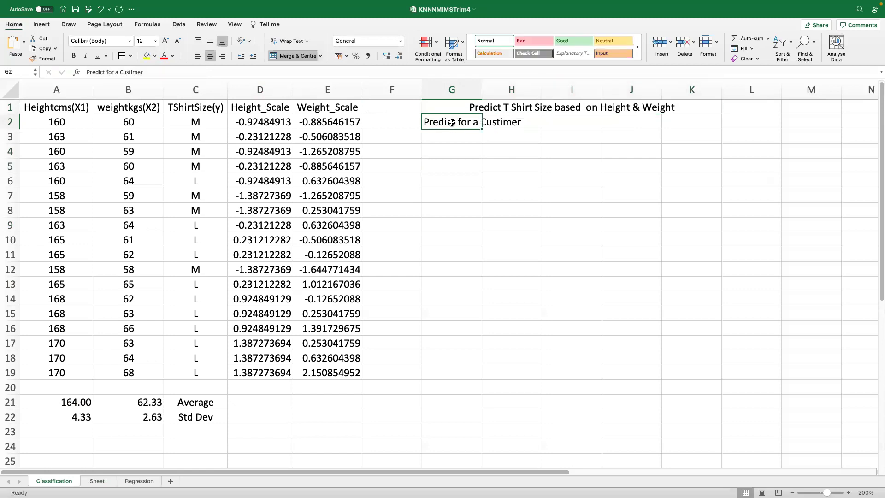
left_click(132, 72)
key("BackSpace")
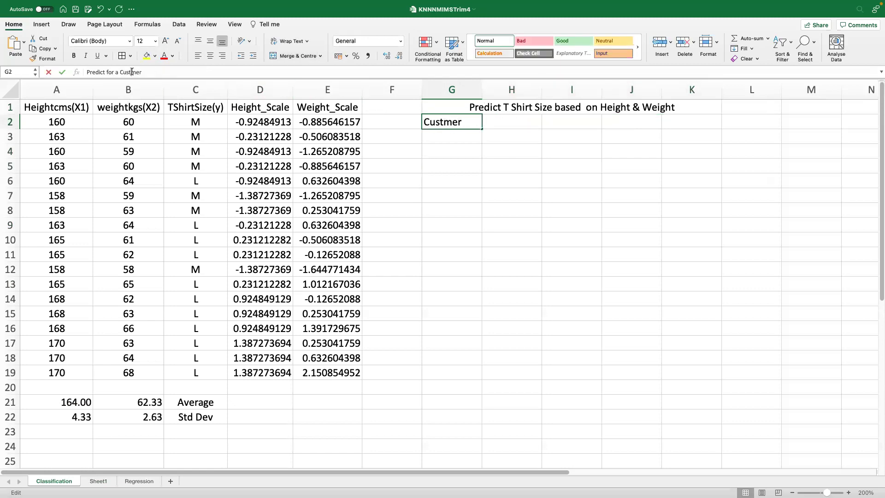
Enter Height and Weight headings in G3:H3 with values 168 and 71 beneath
type("o")
left_click(424, 239)
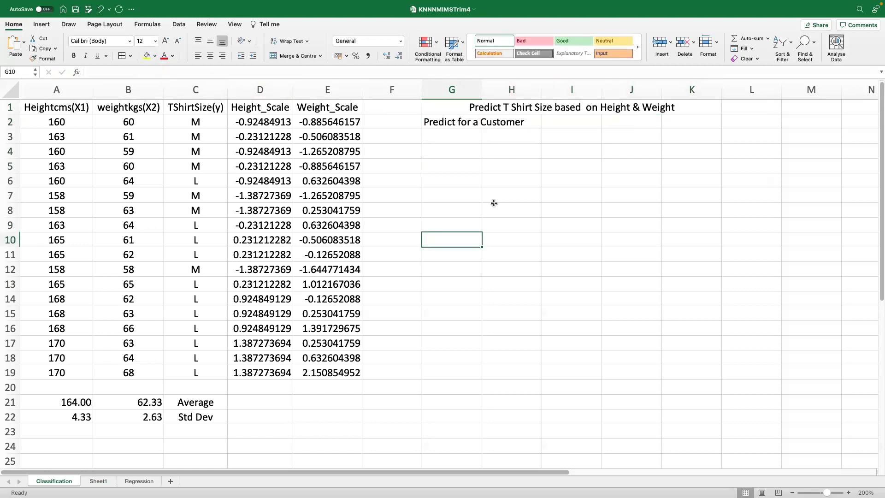
left_click(455, 134)
type("Height")
key("Tab")
type("Weight")
key("Return")
key("Left")
type("168")
key("Tab")
type("71")
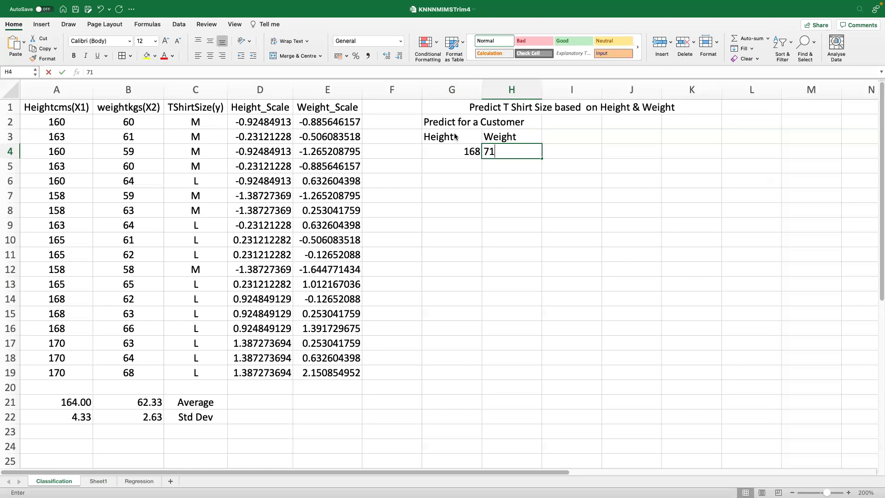
key("Return")
Centre the customer block G3:H4
key("Left")
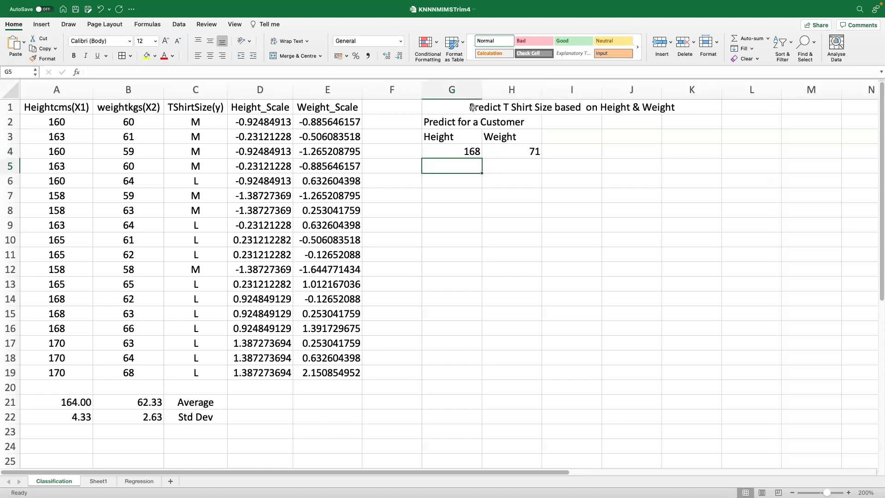
left_click_drag(444, 133, 501, 148)
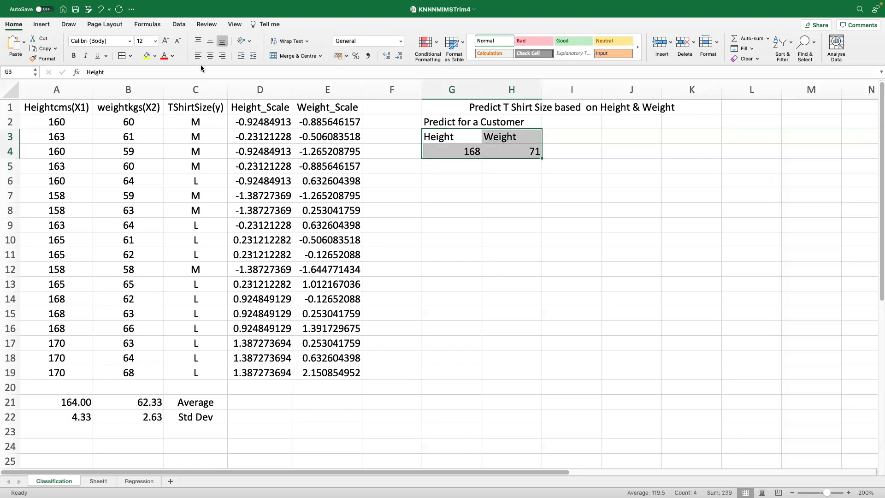
left_click(209, 56)
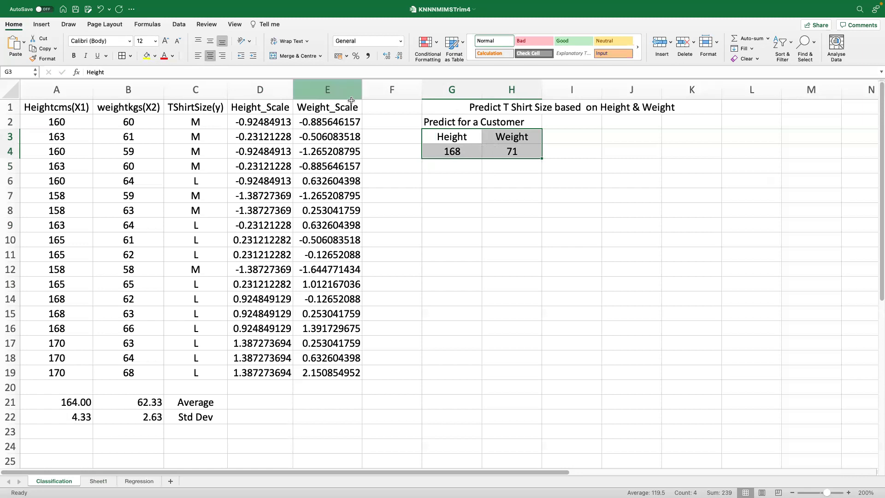
left_click(452, 175)
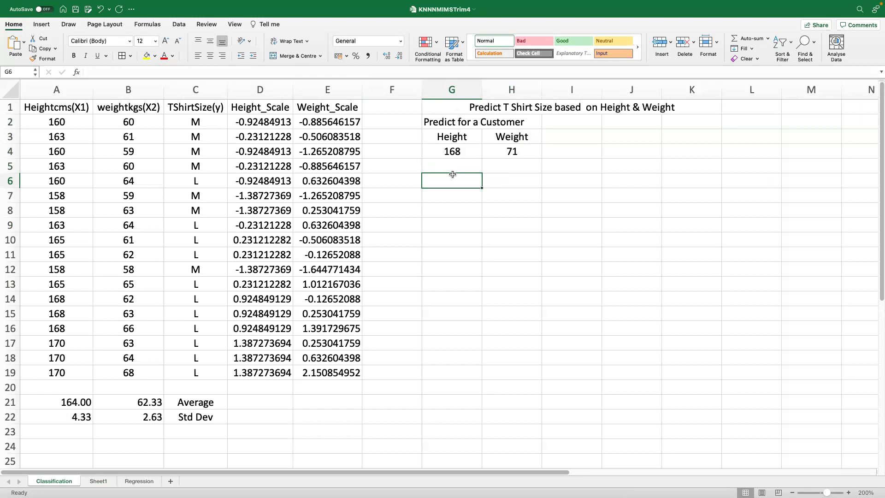
Insert an empty column before G and add a 'Scale' label in J5
right_click(443, 89)
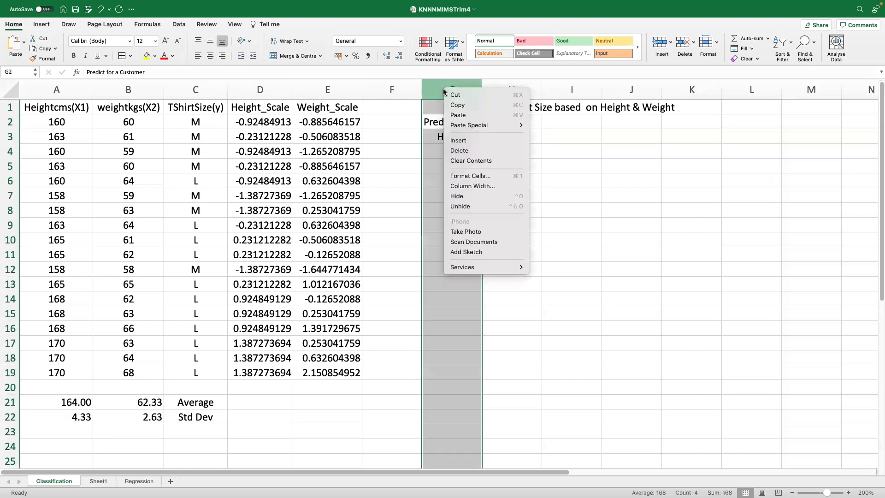
left_click(471, 140)
left_click(517, 180)
left_click(520, 162)
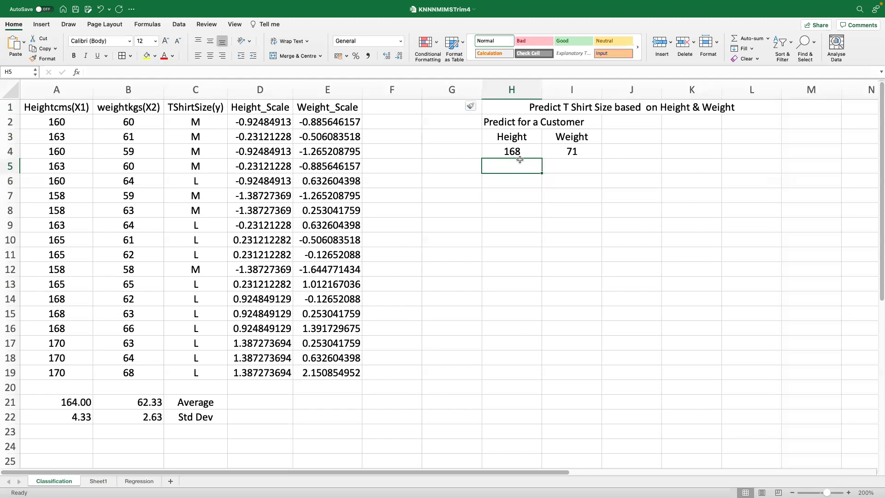
key("Right")
key("Right")
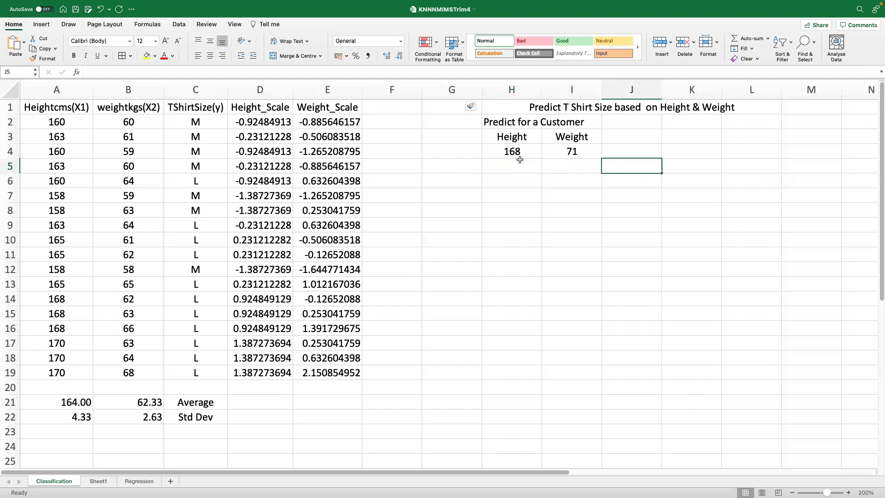
type("Scale")
key("Return")
Compute the customer's scaled height in H5 as (height 168 − A21 average) / A22 standard deviation
key("Up")
key("Left")
key("Left")
type("=(")
left_click(531, 146)
type("-")
left_click(81, 401)
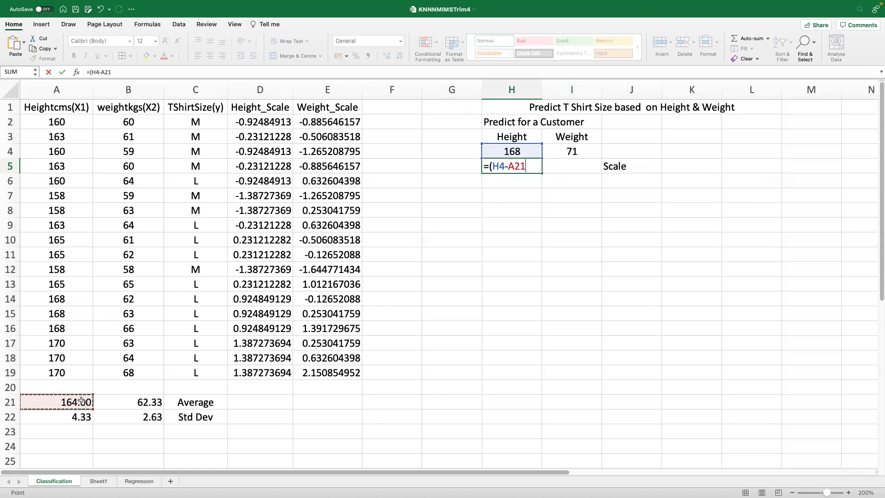
type(")/")
left_click(83, 418)
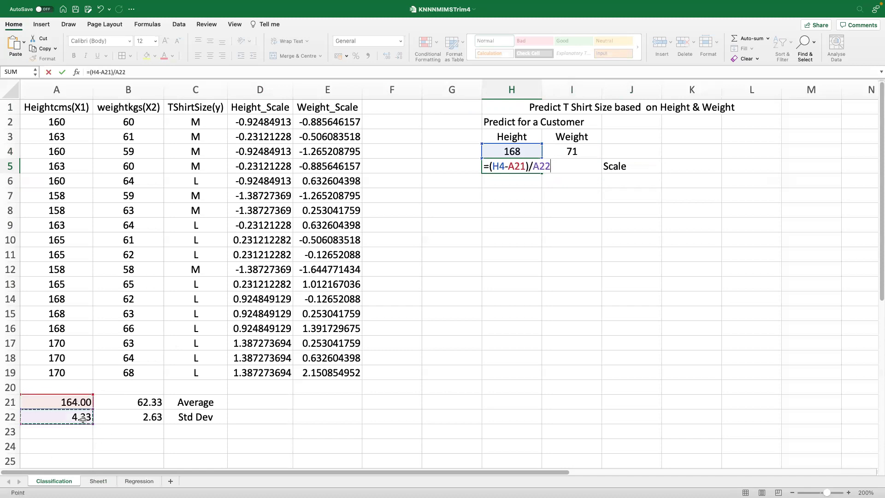
key("Return")
Compute the scaled weight 3.29 in I5 with =(I4-B21)/B22
left_click(561, 167)
type("=(")
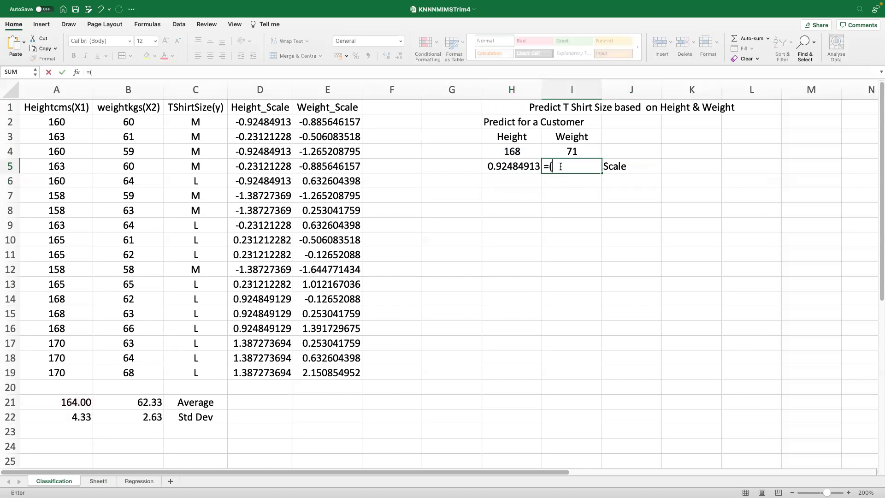
left_click(581, 150)
type("-")
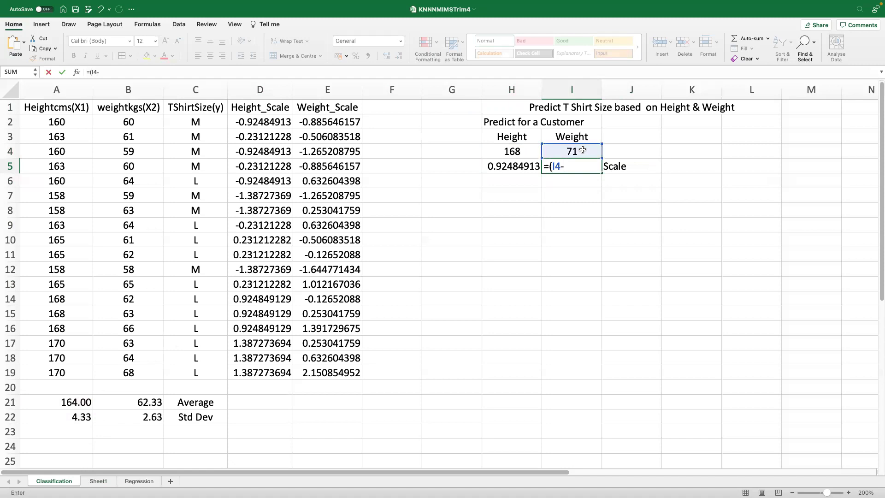
left_click(144, 404)
type(")/")
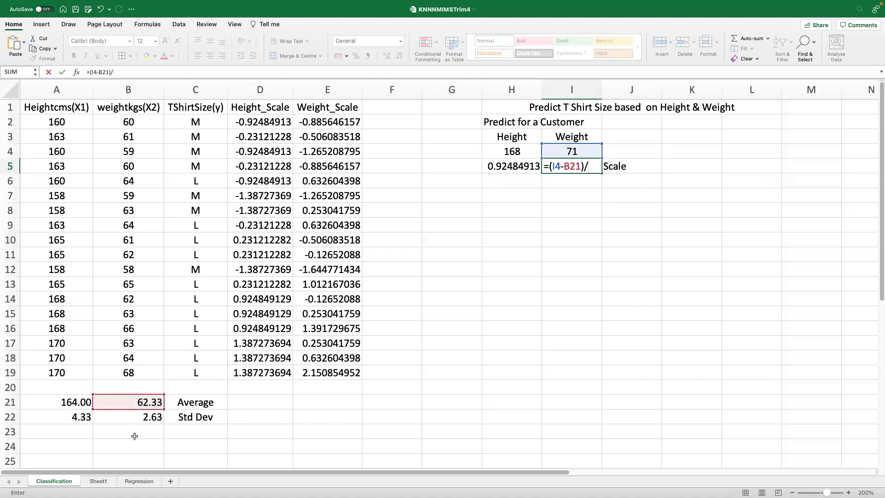
left_click(151, 419)
key("Return")
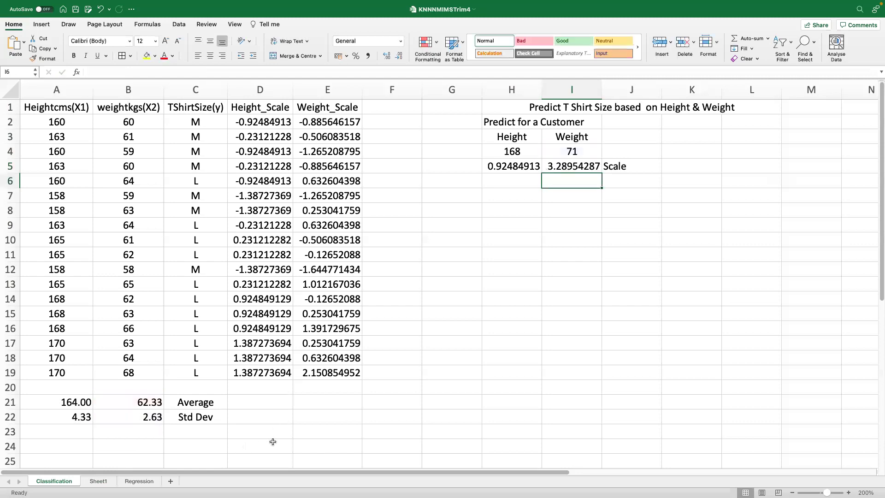
Show the scaled values in H5:I5 to two decimal places
left_click_drag(512, 165, 552, 166)
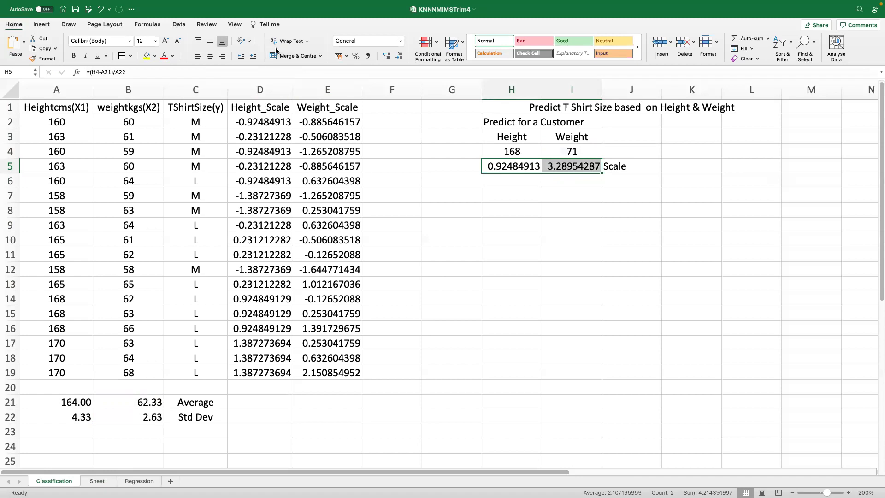
left_click(399, 55)
left_click(399, 56)
left_click(399, 56)
left_click(399, 55)
left_click(399, 55)
left_click(399, 56)
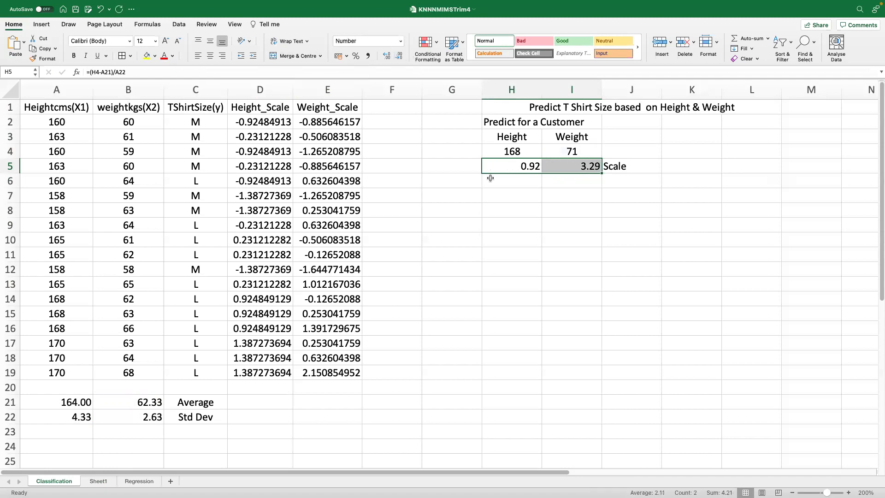
key("Down")
key("Down")
key("Down")
key("Down")
Centre the contents of the customer Height/Weight table H3:I5
left_click_drag(513, 138, 592, 167)
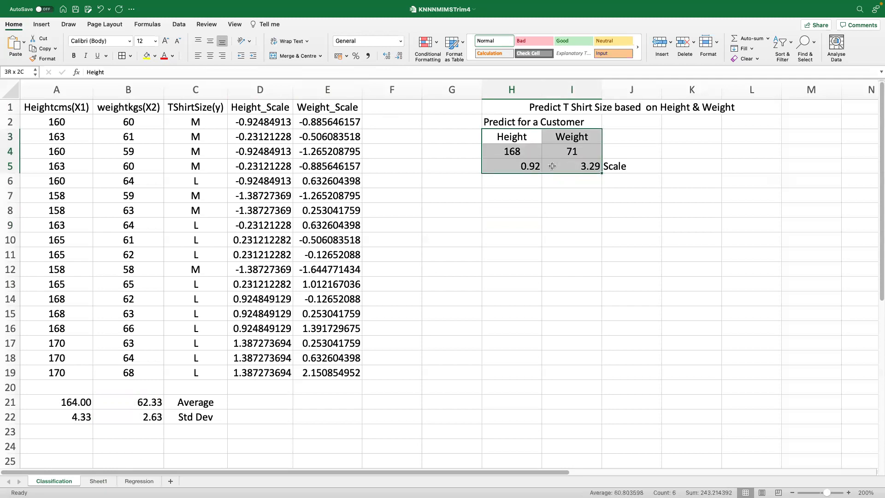
left_click(209, 56)
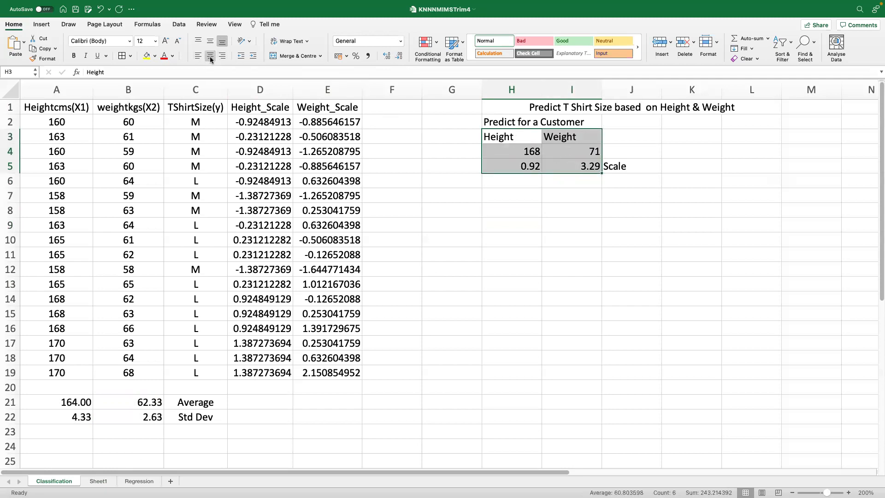
left_click(209, 56)
left_click(555, 282)
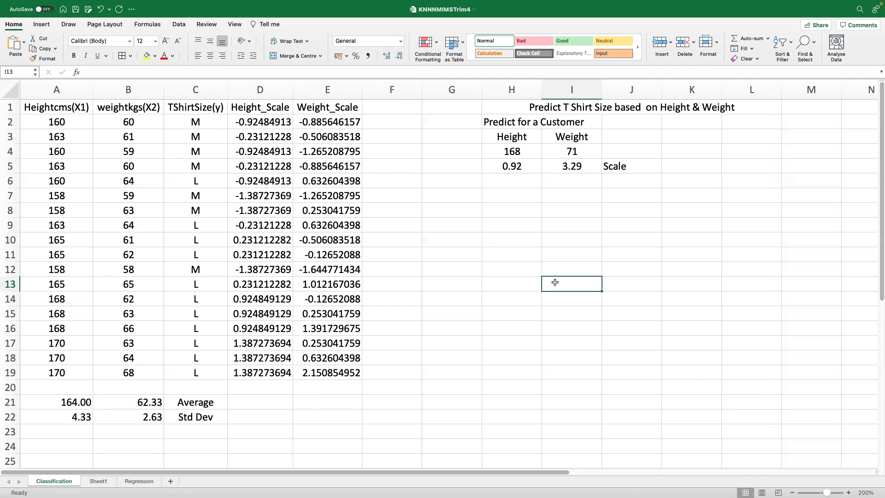
Enter the heading 'Euclidean Distance' in F1 and widen column F to fit it
left_click(390, 105)
type("Euclidead")
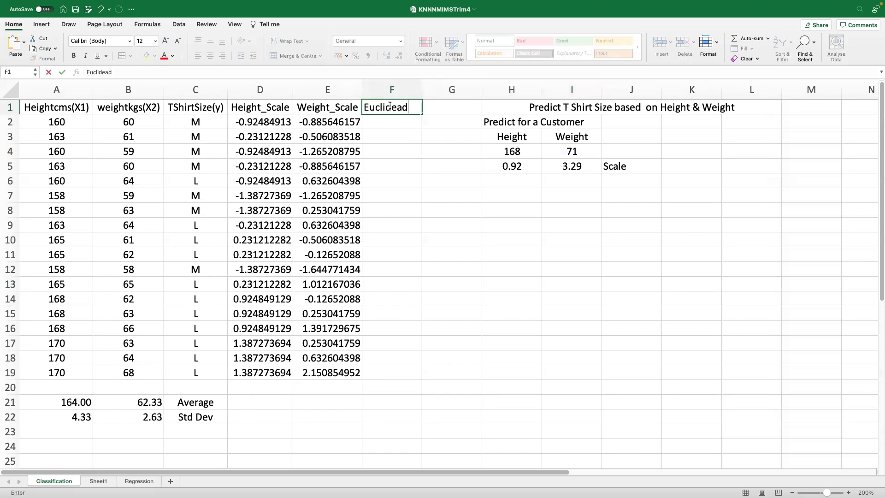
key("BackSpace")
type("n Distance")
left_click(433, 195)
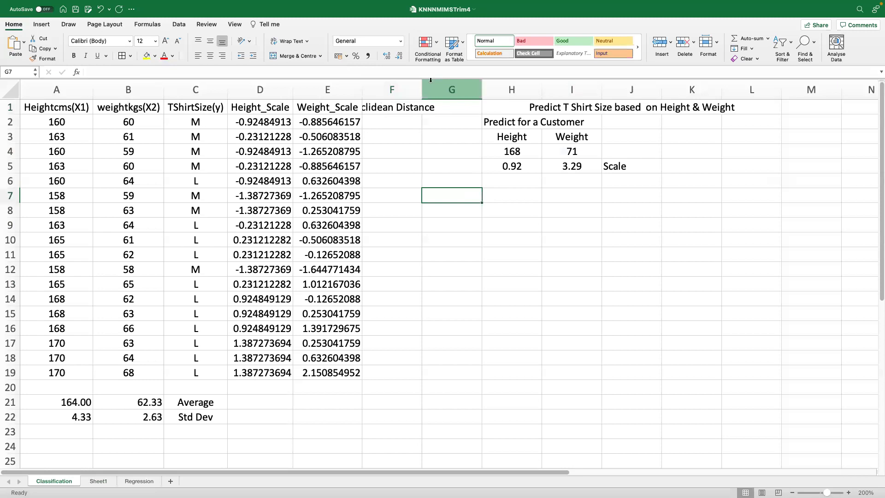
left_click_drag(422, 89, 454, 90)
left_click(411, 137)
Start F2's formula as =sqrt(($H$5-D2)^2 with H5 made absolute
left_click(416, 119)
type("=s")
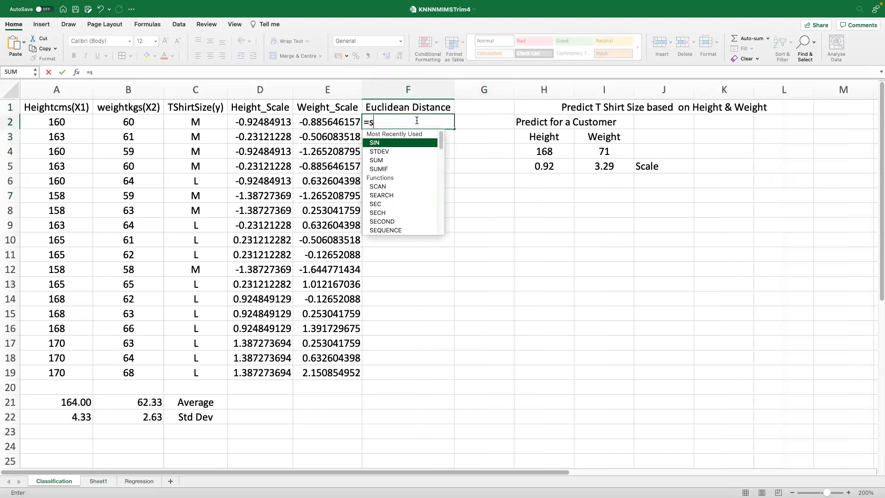
type("qrt((")
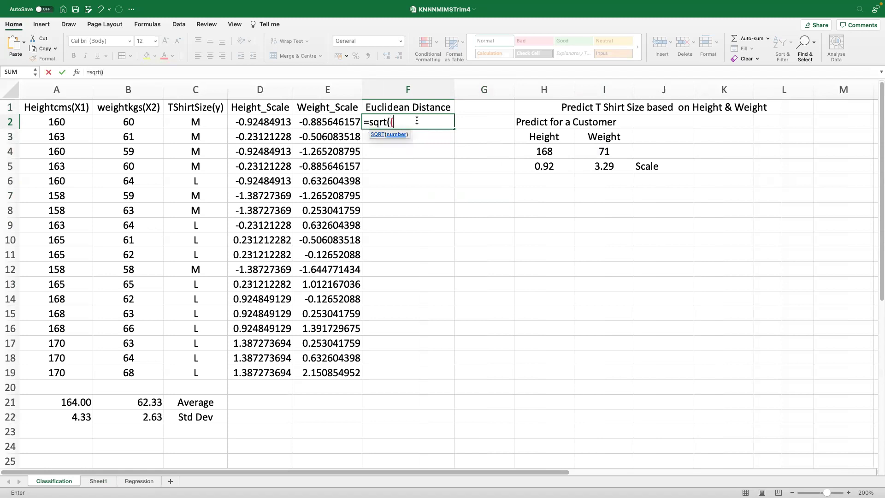
left_click(546, 172)
type("-")
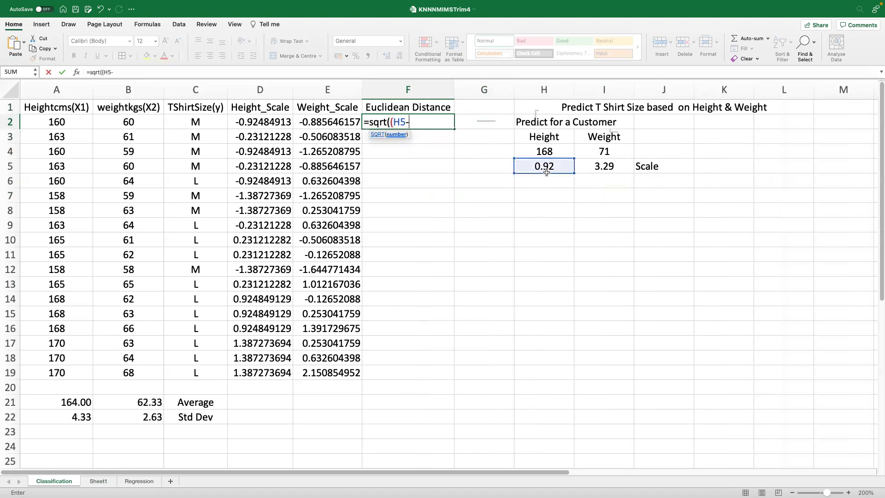
left_click(274, 122)
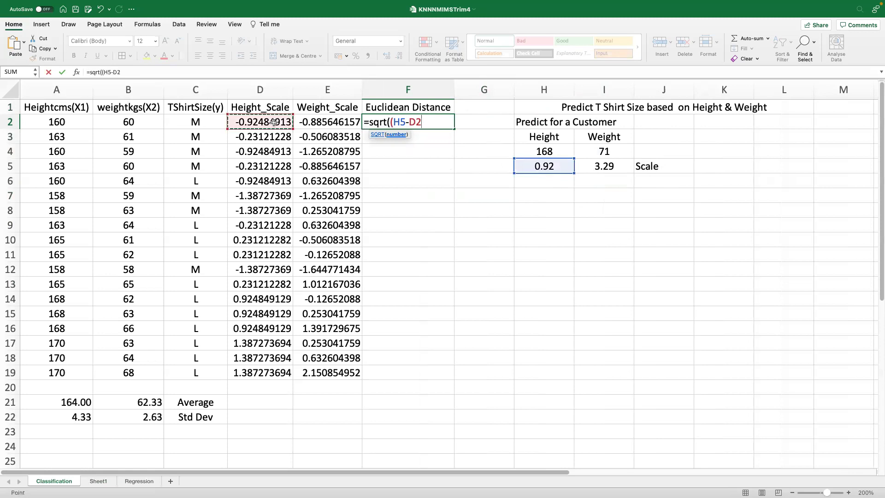
type(")^2")
left_click(399, 123)
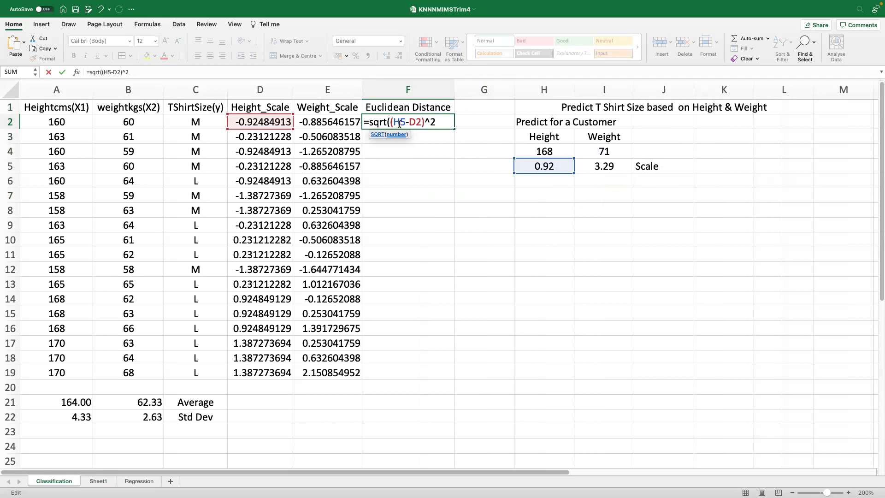
key("F4")
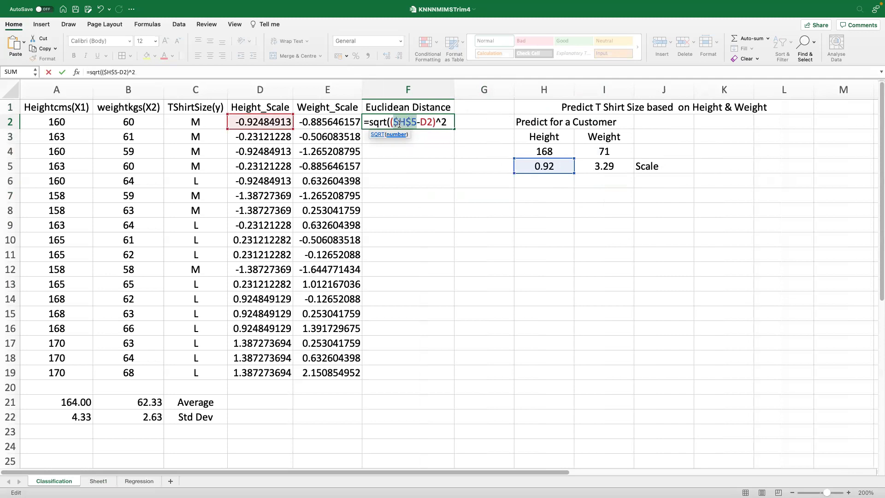
Add the squared weight term +($I$5-E2)^2 and close the square root
left_click(450, 121)
type("+")
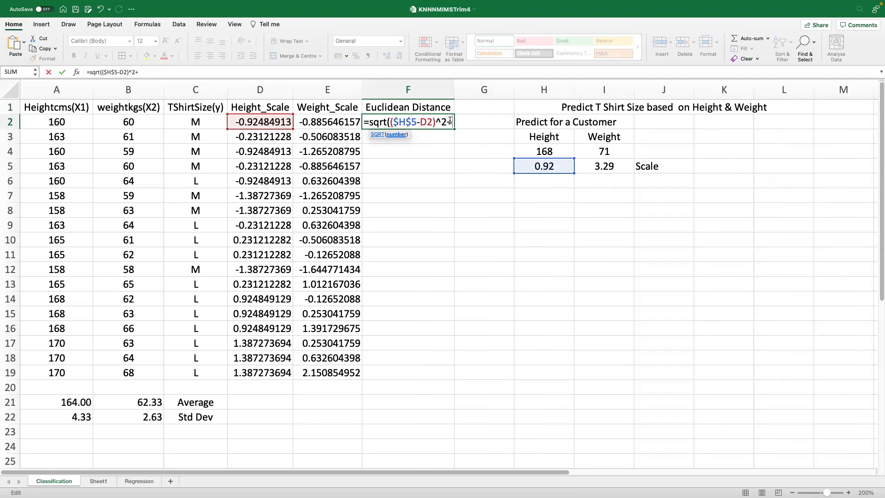
type("(")
left_click(607, 167)
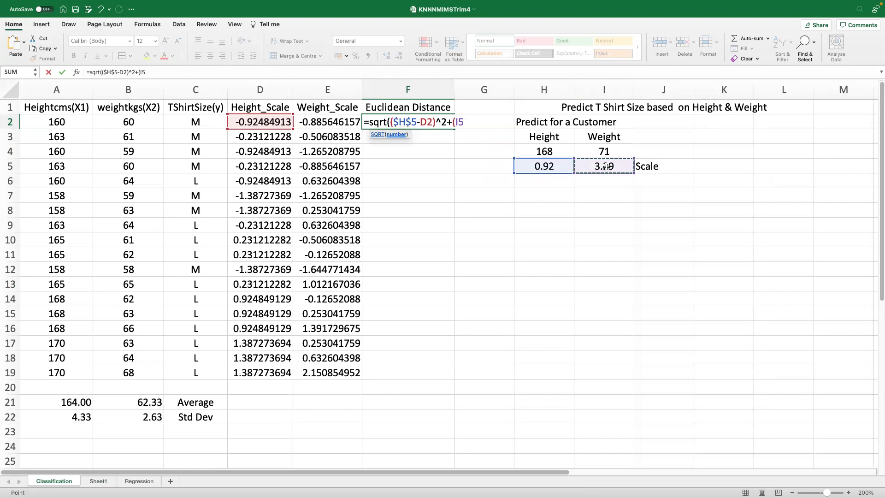
key("F4")
type("-")
left_click(344, 122)
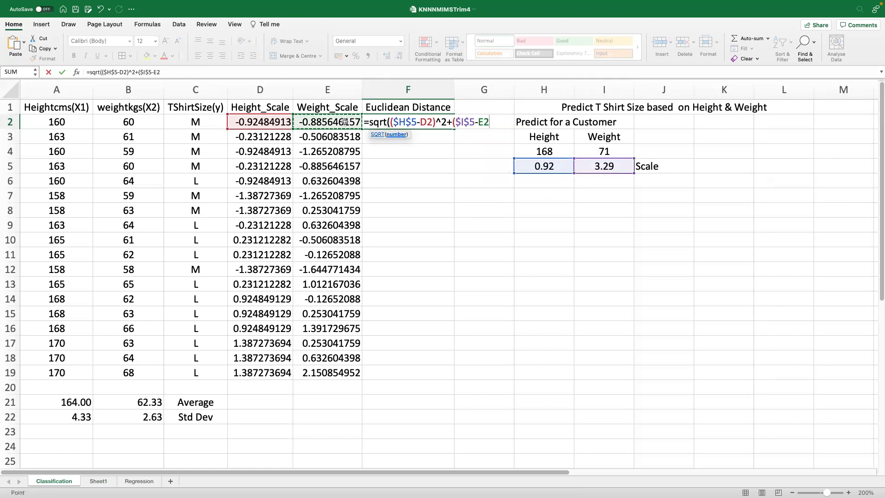
type(")^2)")
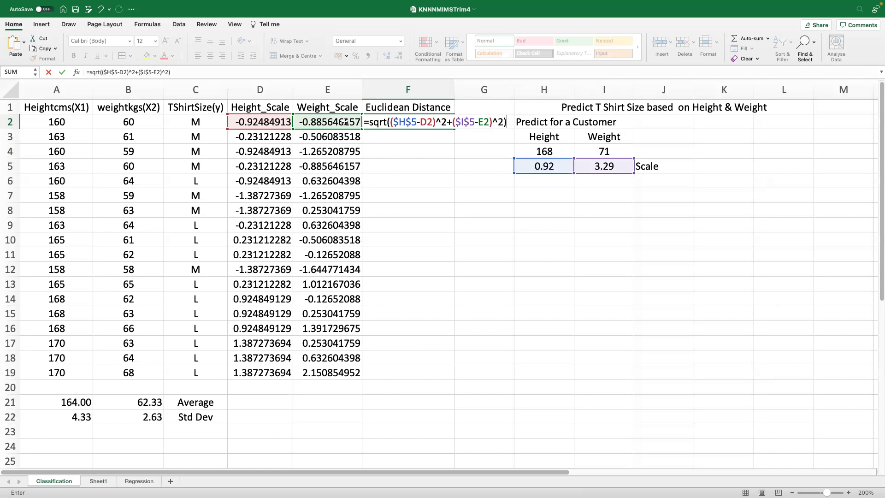
Commit F2's =SQRT(($H$5-D2)^2+($I$5-E2)^2), giving a distance of 4.566572789
key("Return")
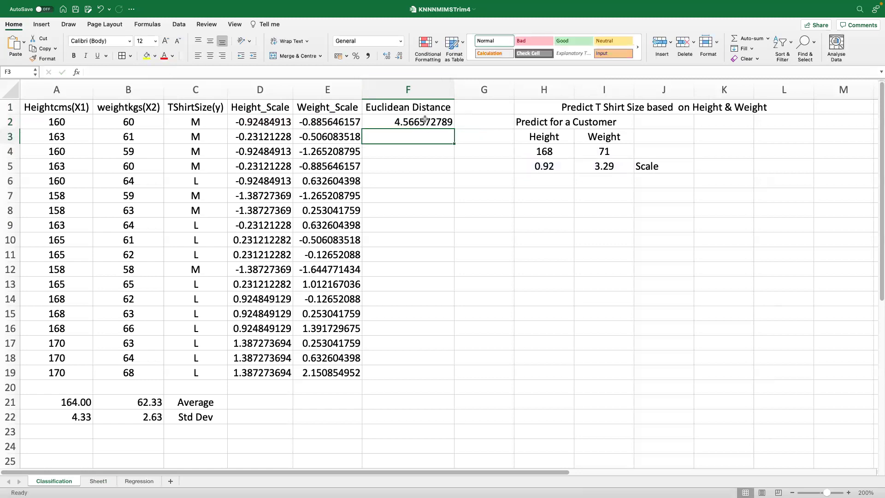
Fill F2's distance formula down to F19 and show the distances to two decimals
left_click(424, 118)
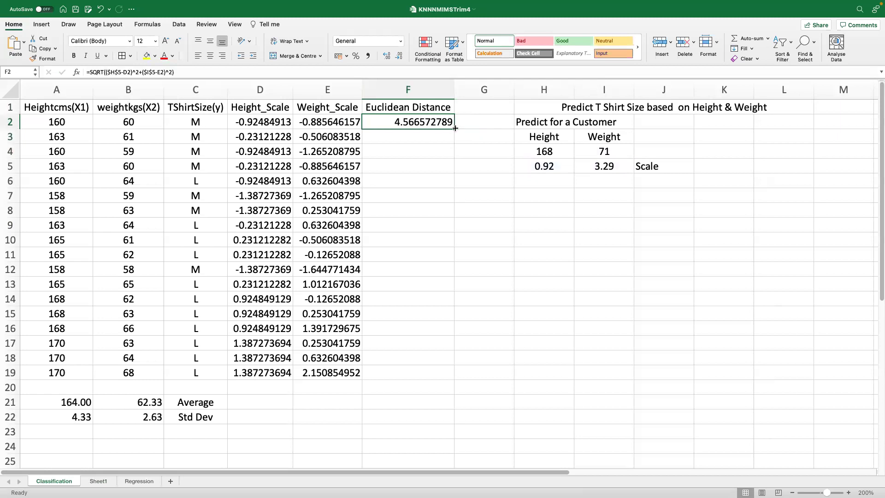
double_click(455, 128)
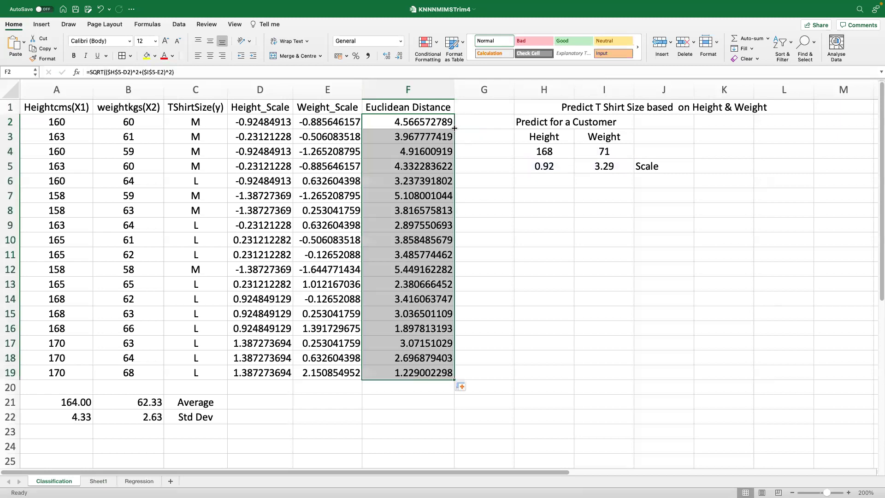
left_click(399, 56)
left_click(400, 56)
left_click(400, 56)
left_click(400, 56)
left_click(400, 55)
left_click(400, 56)
left_click(400, 56)
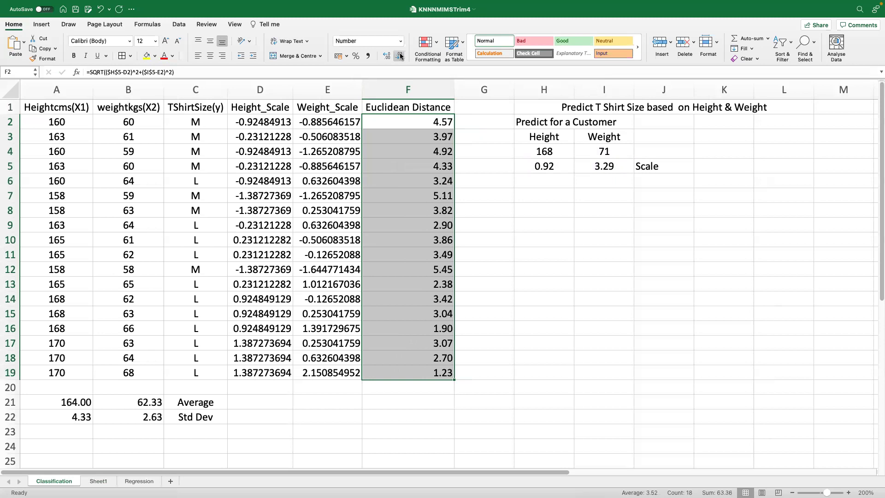
left_click(462, 207)
left_click(423, 121)
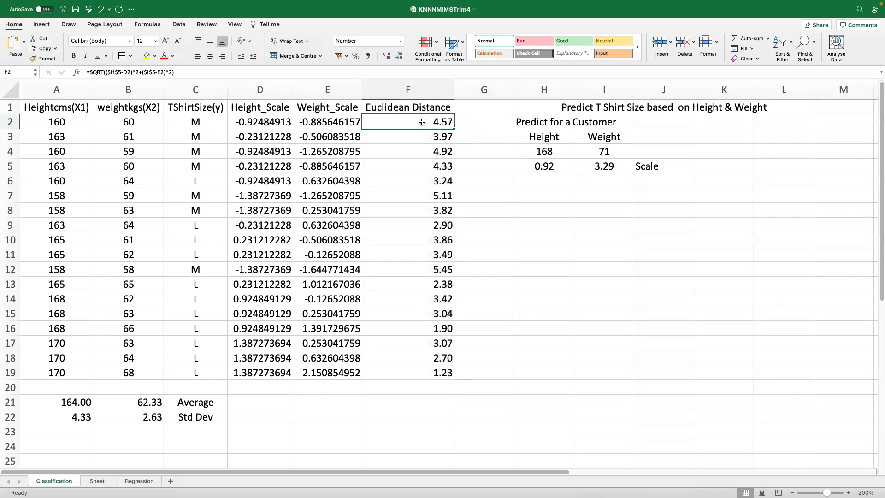
left_click(449, 164)
Review the distances in F2:F19 and check F2's full distance formula
left_click(441, 124)
key("super+shift+Down")
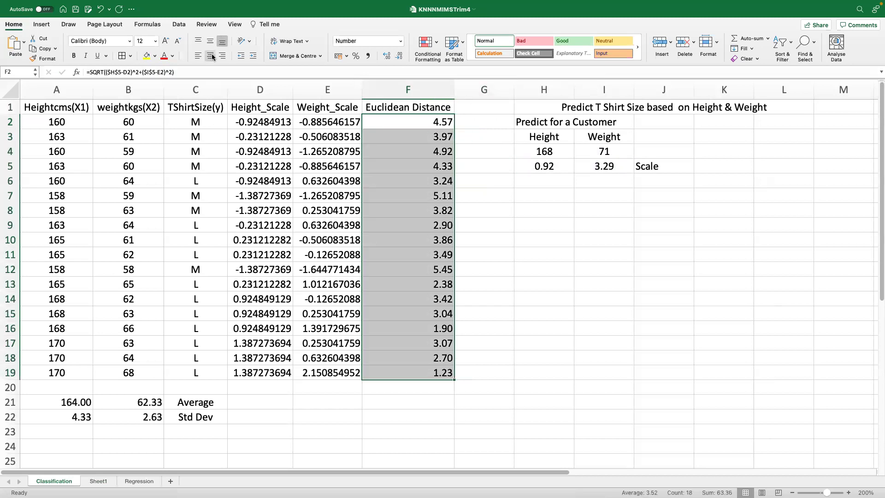
left_click(444, 235)
left_click(417, 124)
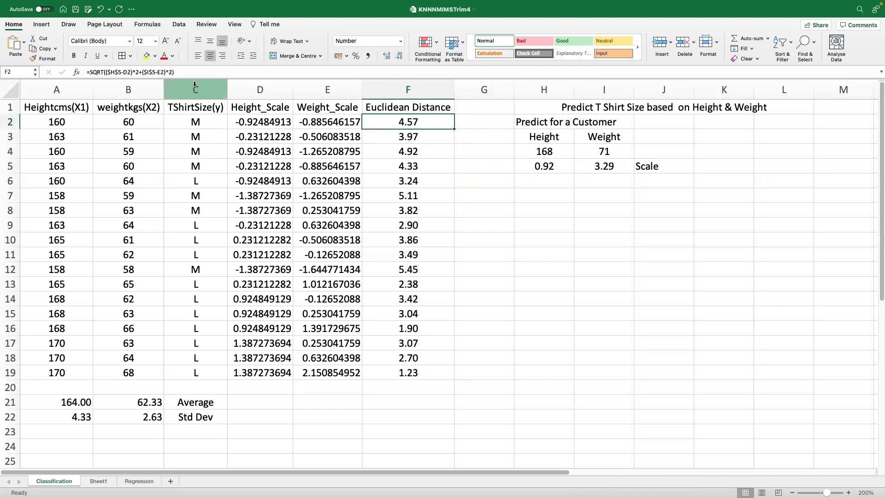
left_click(164, 69)
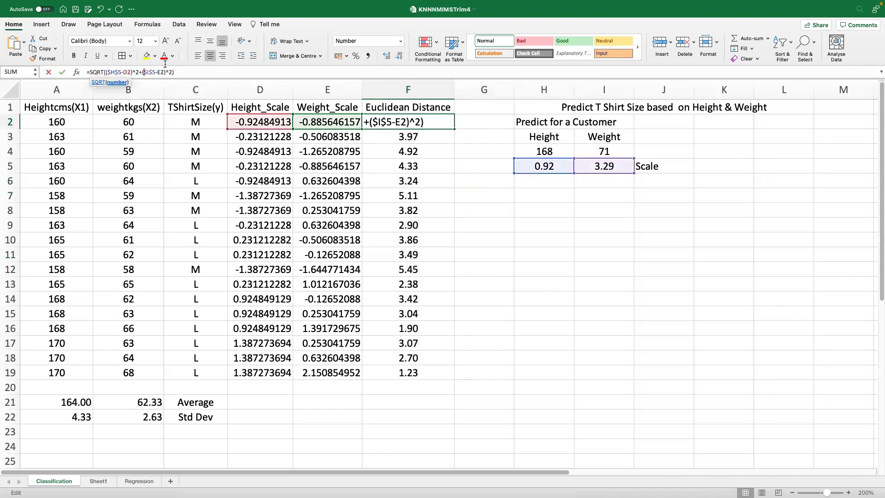
left_click(425, 119)
left_click(425, 119)
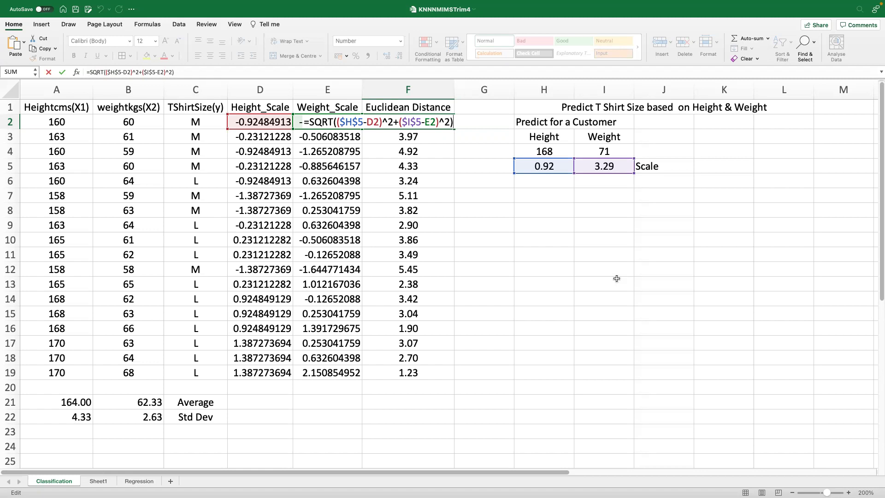
key("Escape")
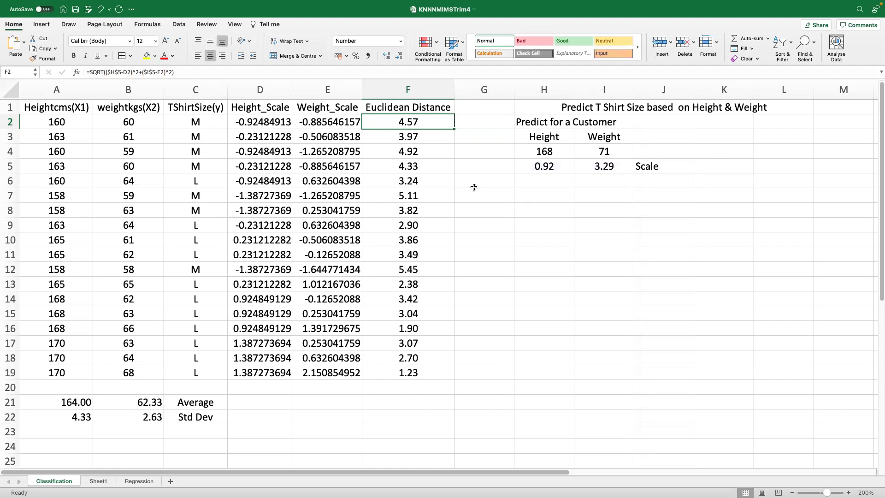
Sort the table smallest to largest by Euclidean Distance, expanding the selection to whole rows
left_click(428, 108)
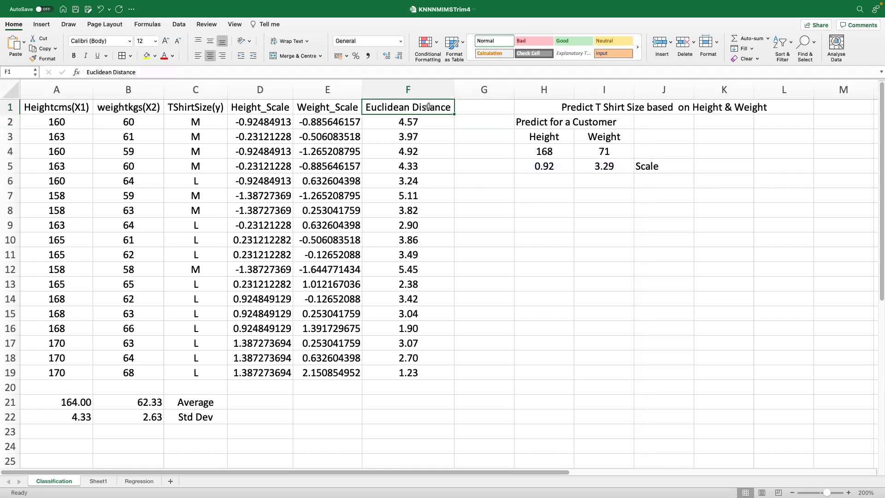
left_click(431, 125)
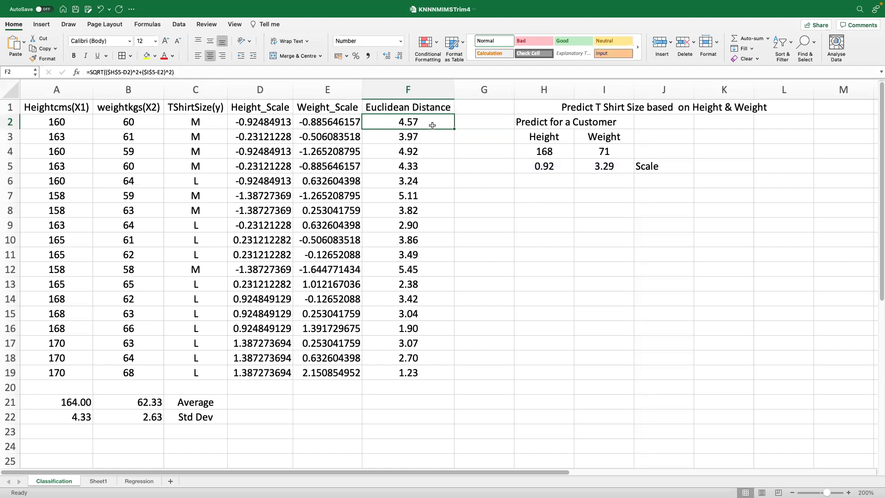
key("super+shift+Down")
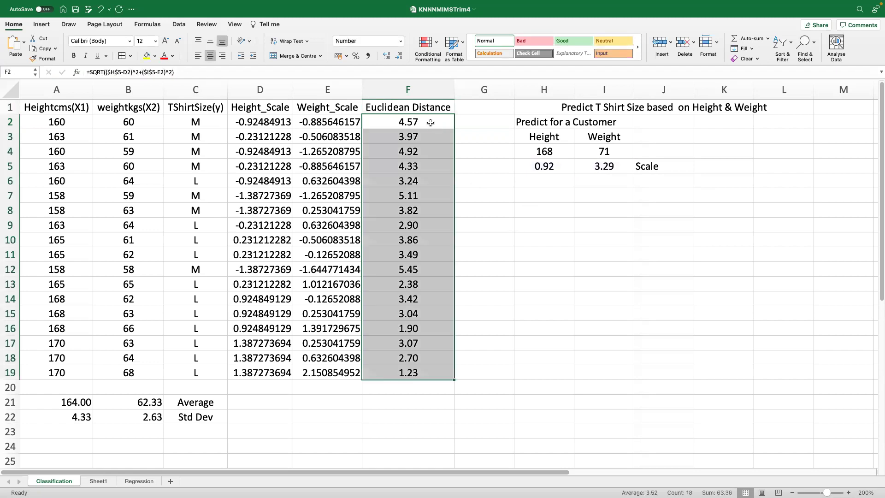
left_click(786, 55)
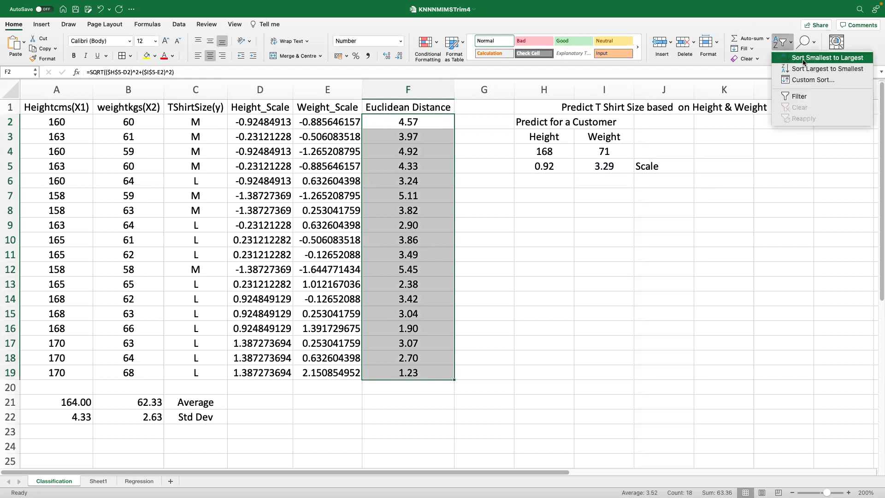
left_click(802, 58)
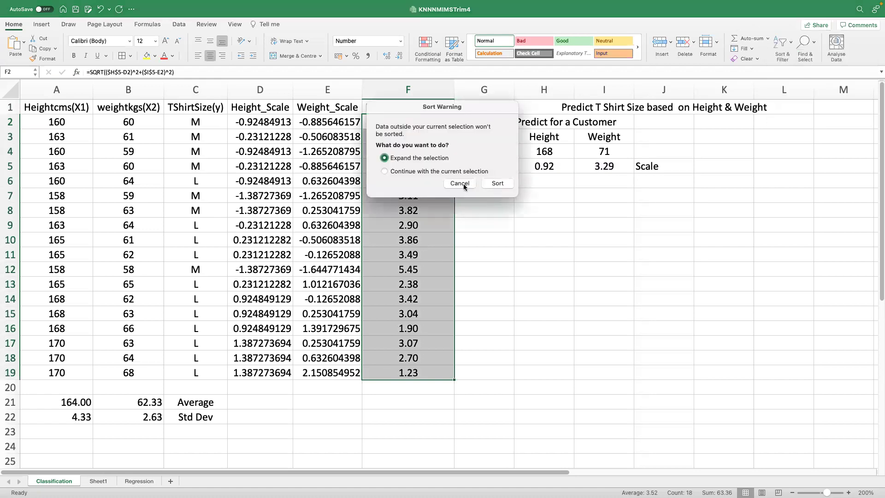
left_click(498, 184)
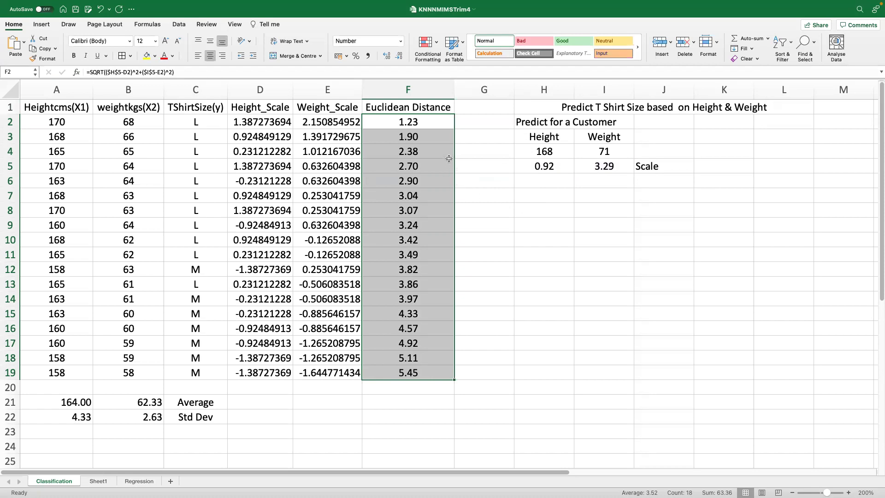
Enter 'Assume K=3' in H7, then inspect the three smallest distances and their sizes
left_click(543, 188)
type("Assume ")
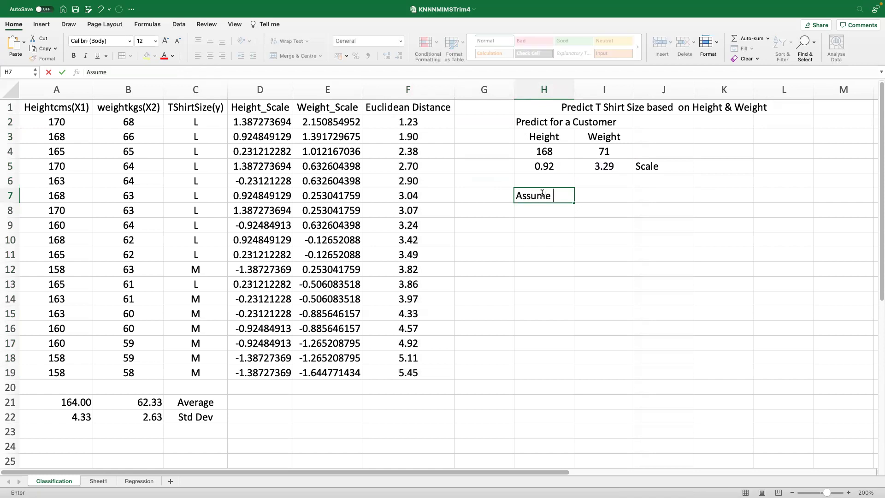
type("K=3")
left_click(583, 280)
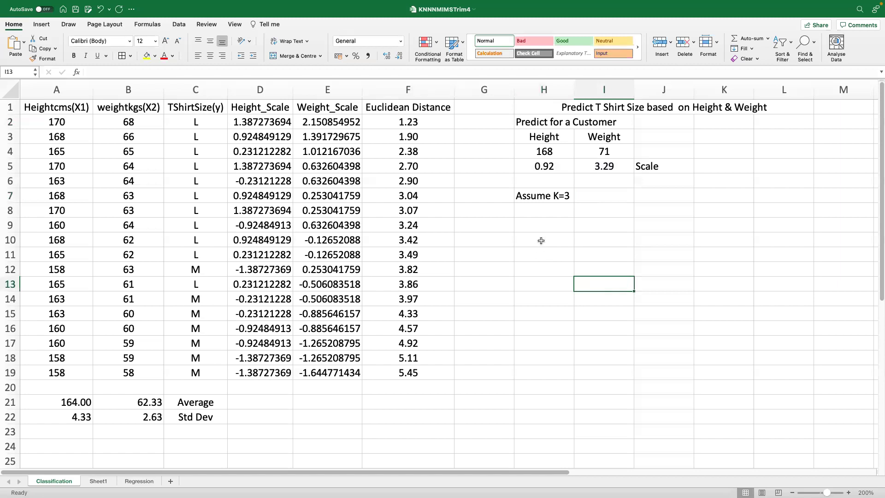
left_click(555, 197)
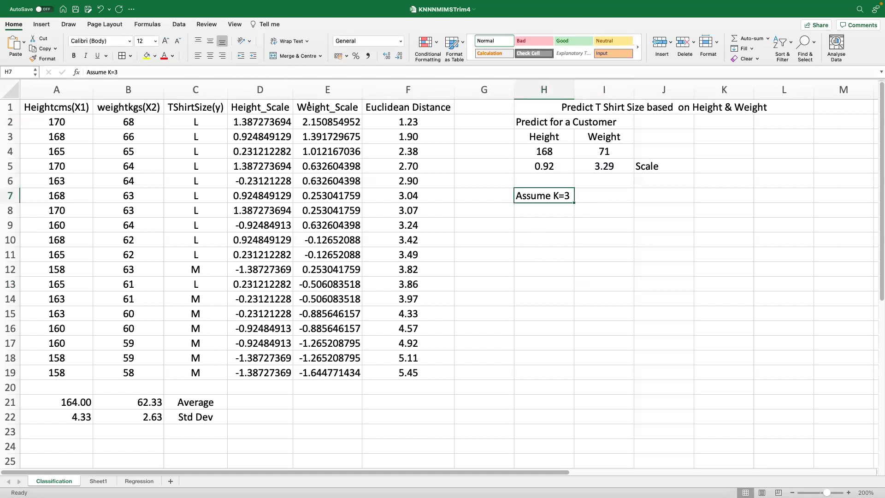
left_click(417, 122)
left_click(418, 135)
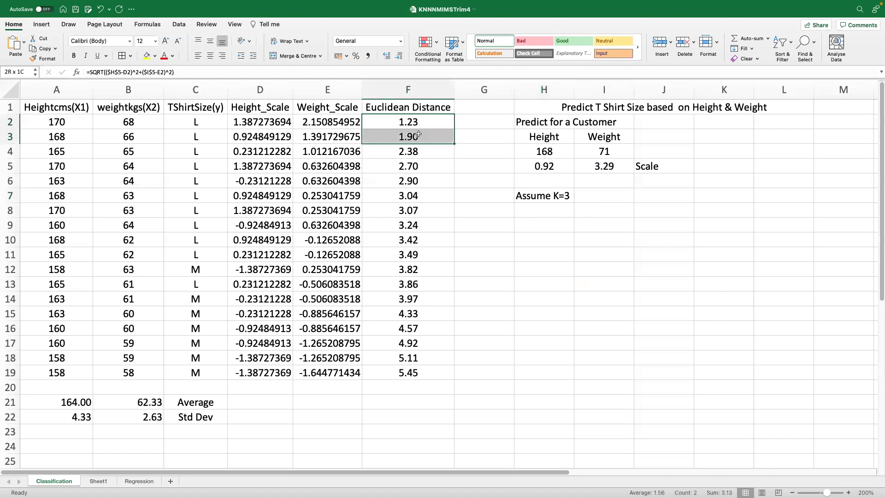
left_click(442, 189)
left_click_drag(433, 124, 431, 150)
left_click_drag(214, 122, 214, 152)
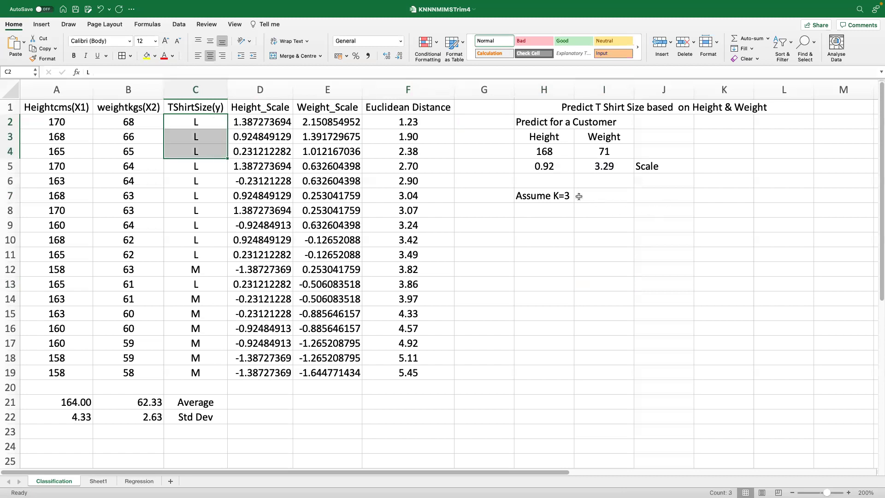
Complete H7 as 'Assume K=3, Predicted t Shirt Size is L' and start 'Assume K=5,' in H8
left_click(564, 196)
key("F2")
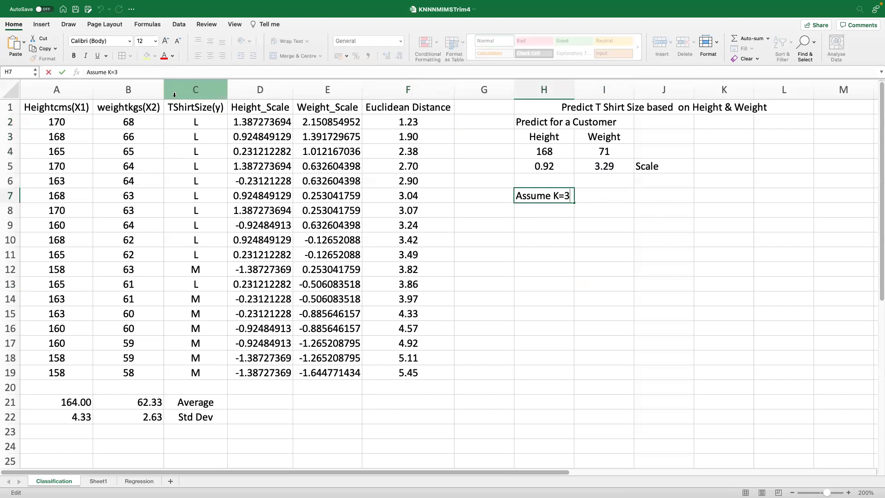
left_click(205, 71)
type(", Predictd")
key("BackSpace")
type("ed t")
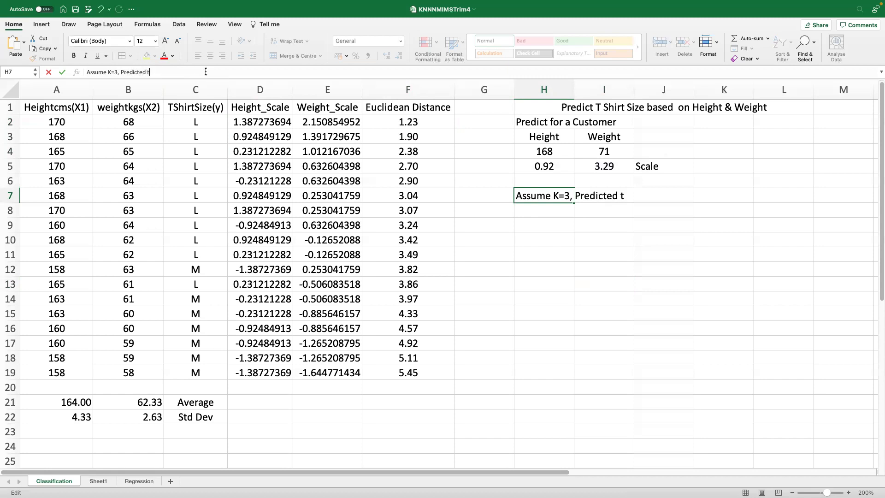
type(" Shirt Size is L")
left_click(545, 210)
type("Assume ")
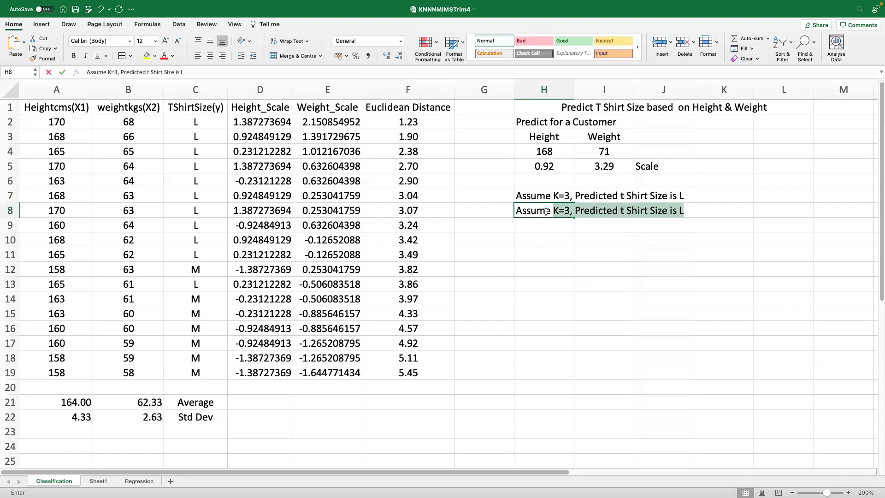
type("K=")
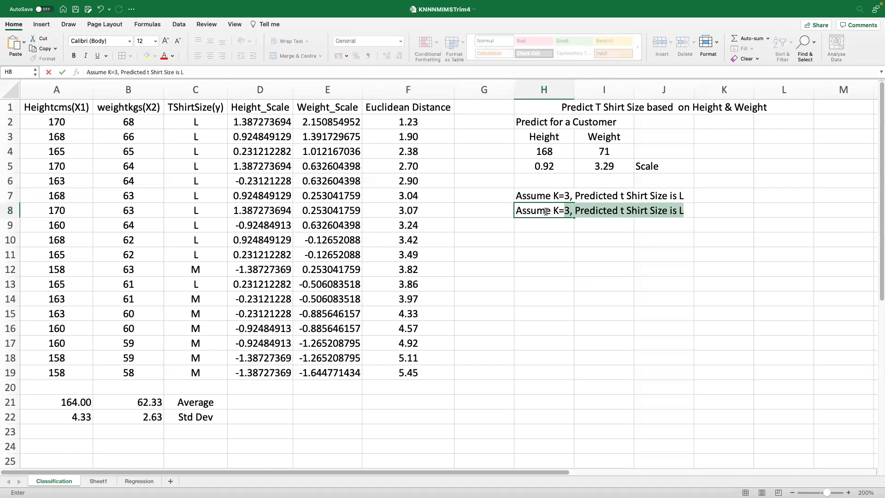
type("5,")
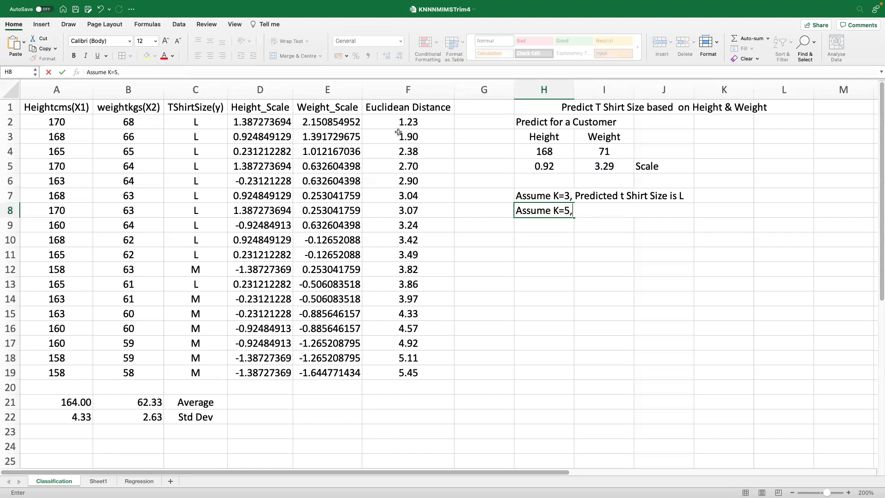
Complete H8 as 'Assume K=5, Predicted T Shirt size is L' after checking five nearest sizes
left_click_drag(182, 119, 195, 179)
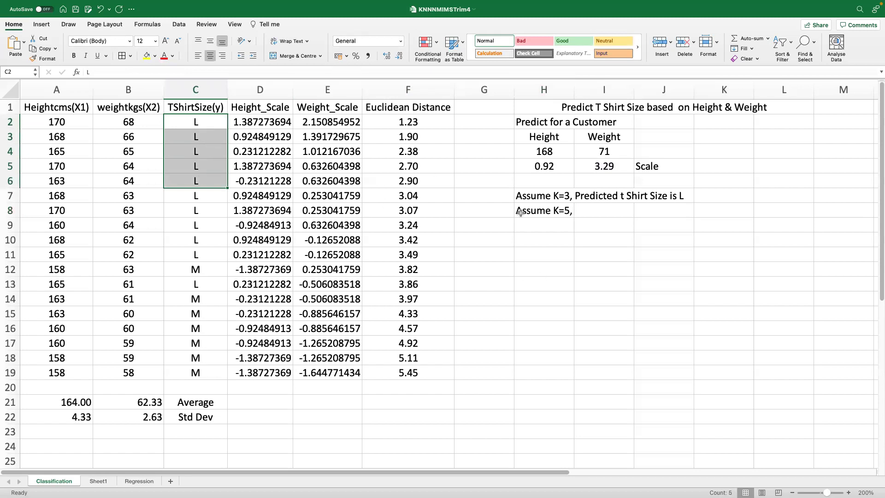
left_click(563, 208)
left_click(269, 74)
type("Predictes")
key("BackSpace")
key("BackSpace")
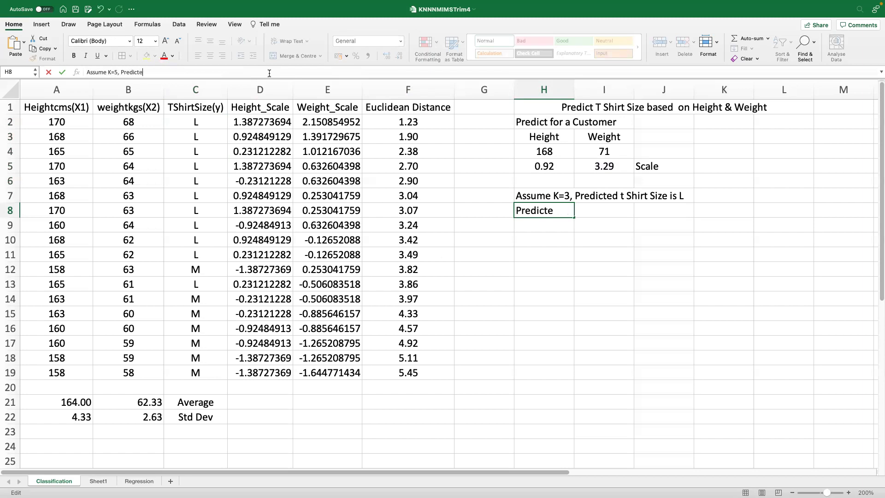
type("ed T Shirt size is L")
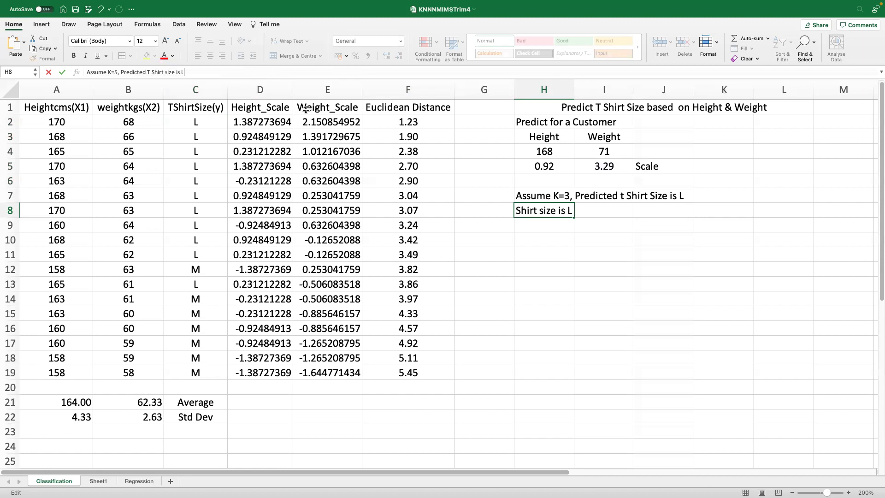
left_click(611, 279)
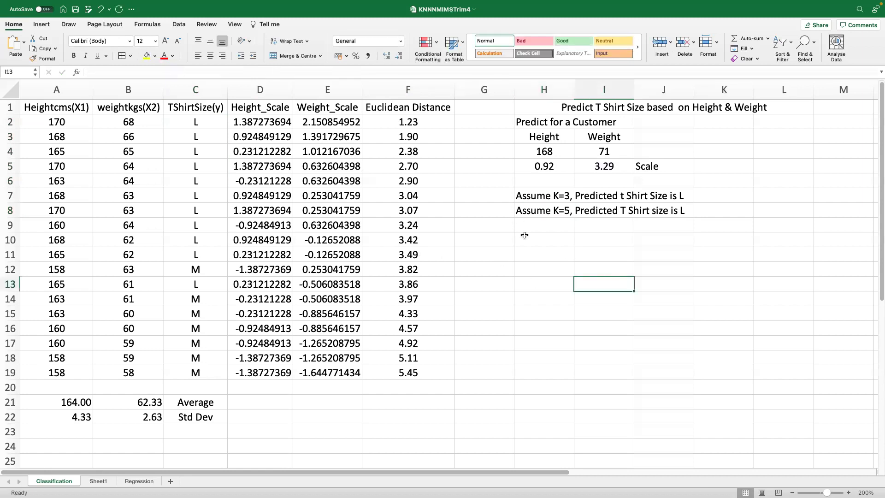
Capitalise 'T Shirt' in the K=3 note in H7
left_click(544, 201)
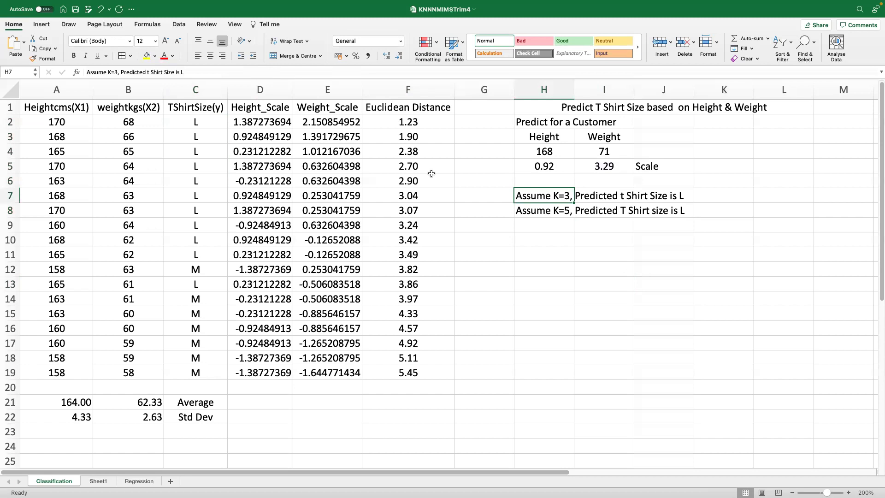
left_click(153, 73)
key("BackSpace")
key("BackSpace")
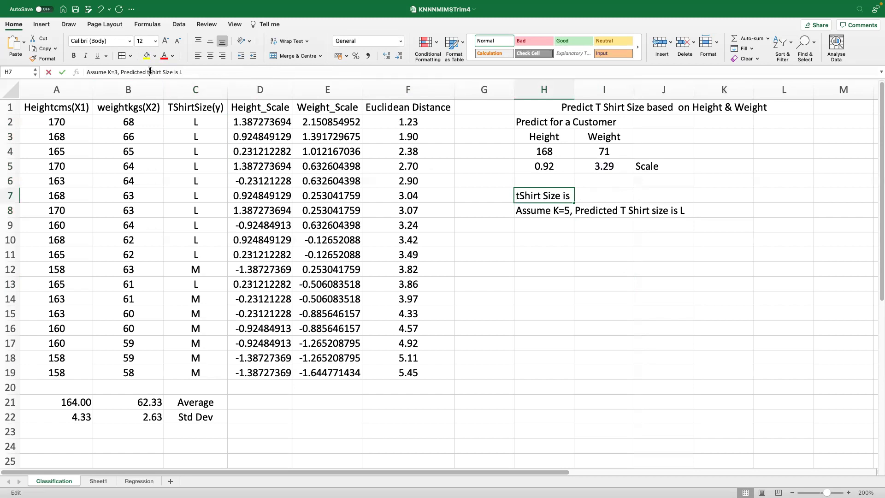
type("T")
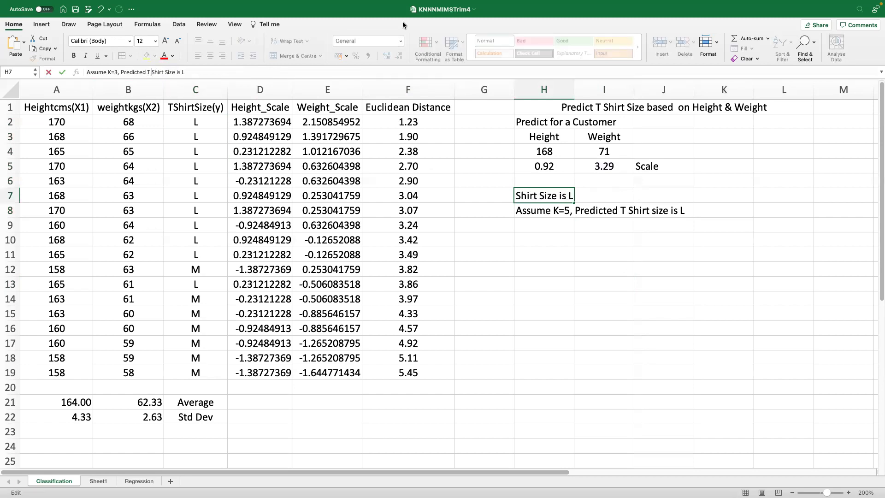
left_click(577, 260)
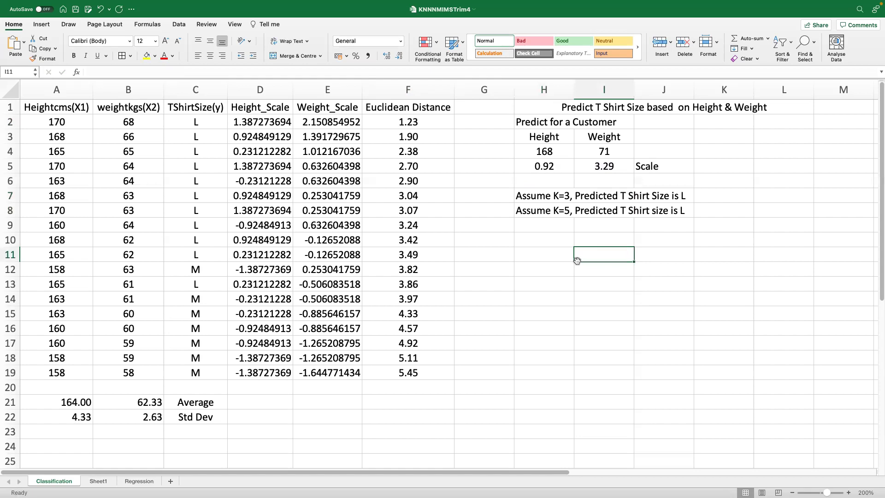
Save the workbook, then select the distances F2:F19 and bring up the sorting options
left_click(423, 134)
left_click(421, 124)
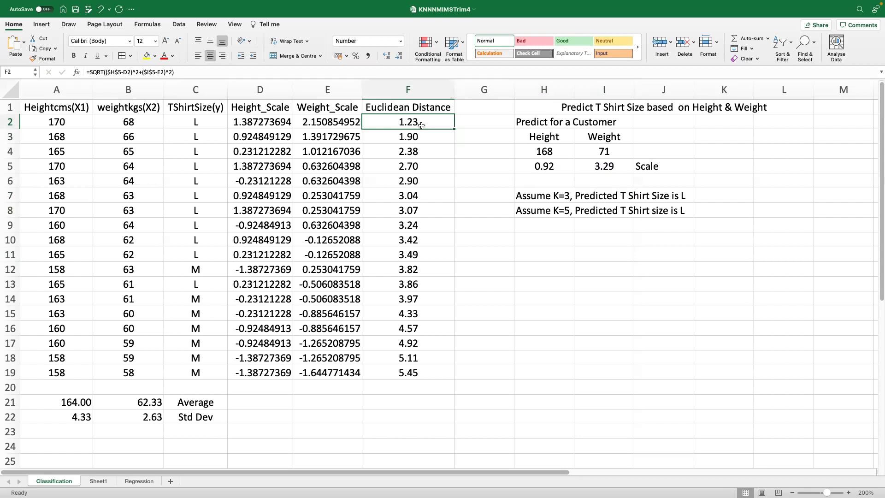
key("super+s")
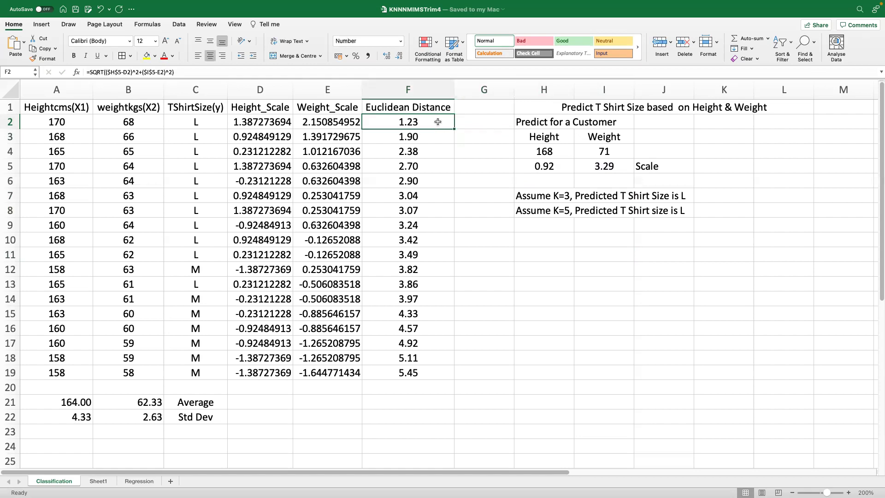
key("super+shift+Down")
left_click(787, 50)
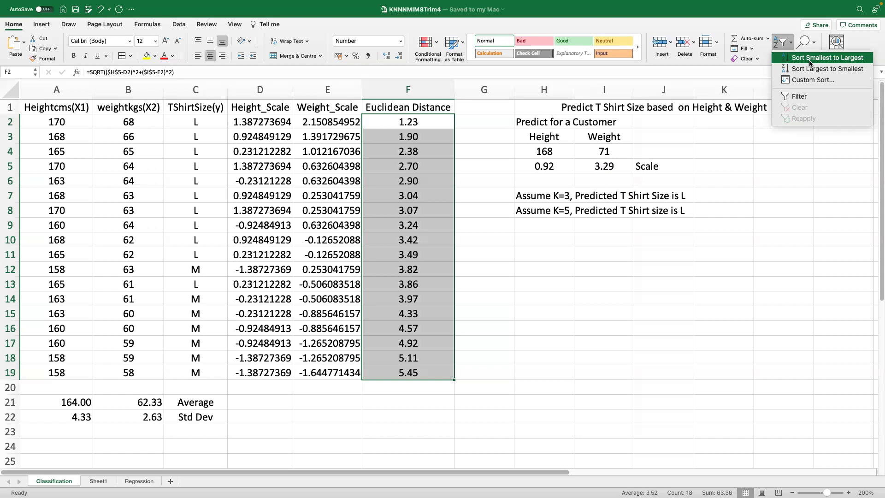
left_click(482, 184)
left_click(594, 325)
left_click_drag(434, 119, 410, 367)
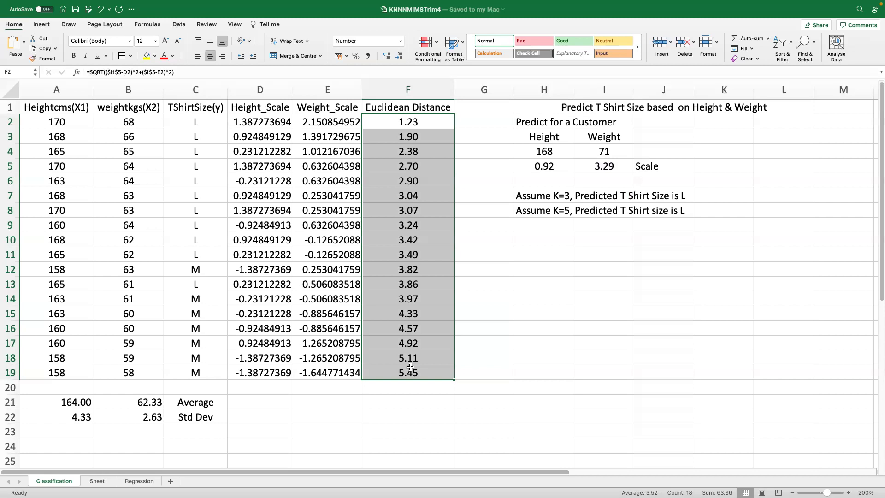
Highlight the size labels of the three, then five, nearest neighbours
left_click(587, 255)
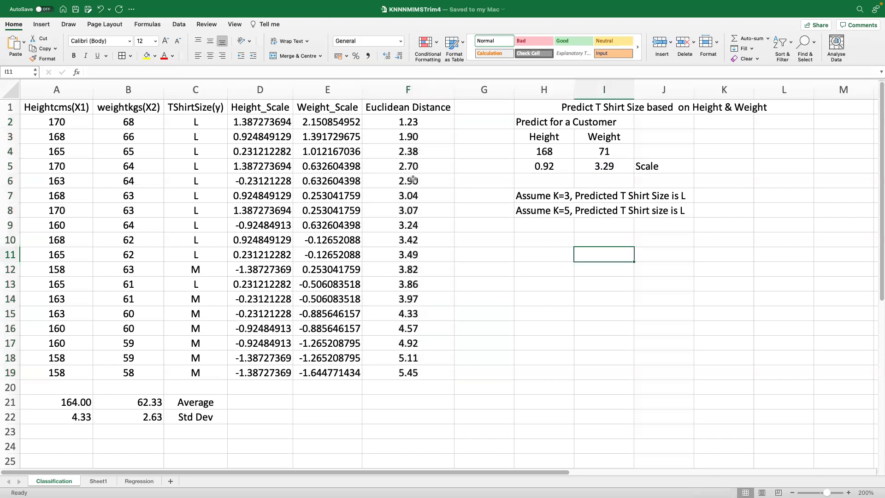
left_click(419, 123)
left_click(210, 120)
left_click_drag(210, 121, 210, 148)
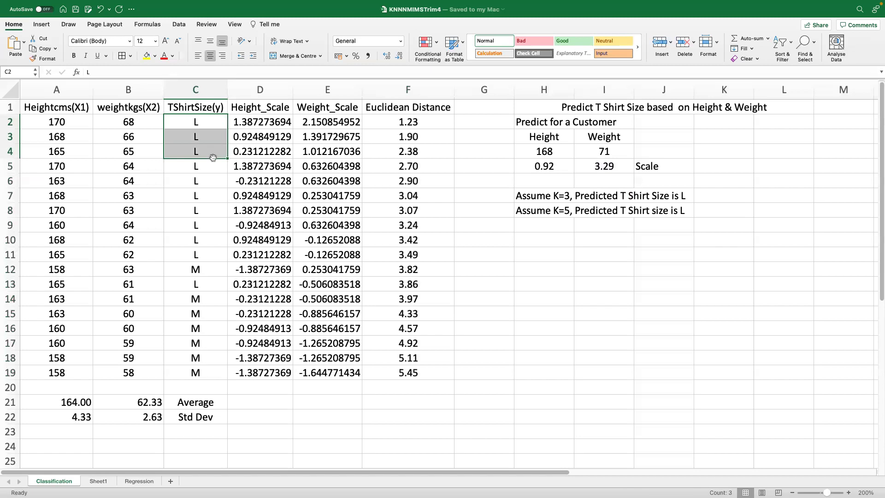
key("shift+Up")
key("shift+Up")
left_click_drag(207, 150, 206, 180)
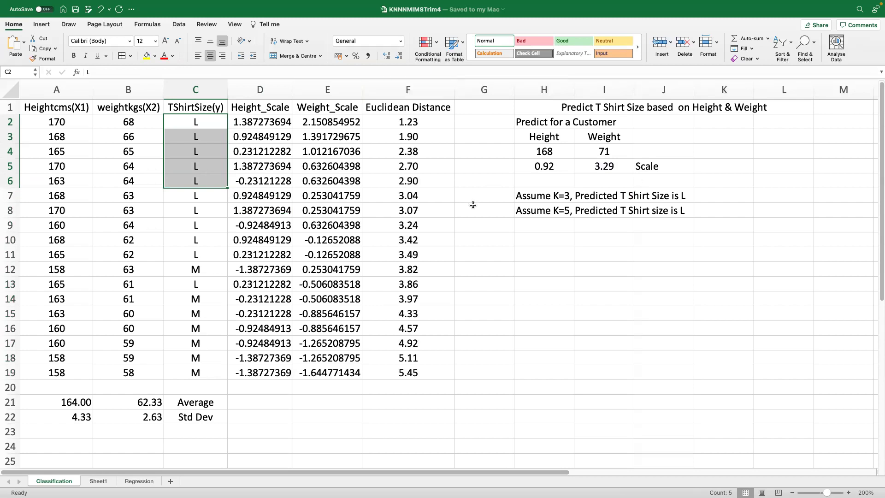
left_click(490, 232)
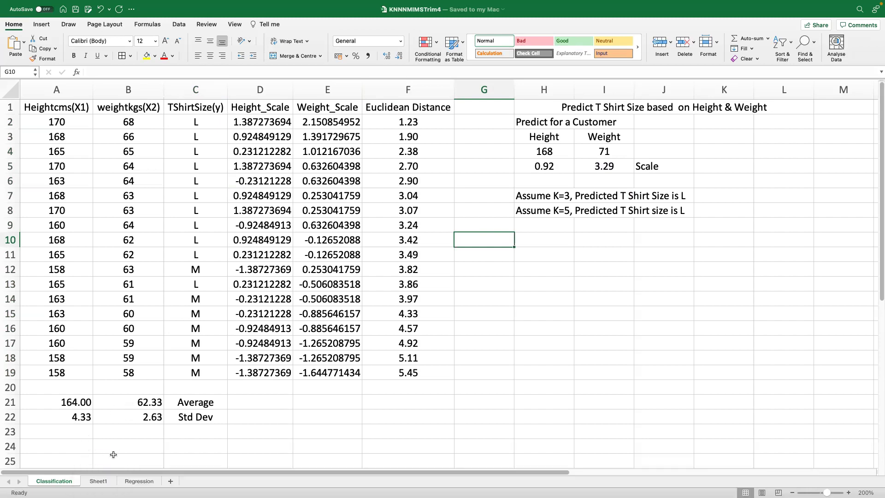
Rename Sheet1 to 'notes', add a blank Sheet2, and go back to Classification
double_click(105, 482)
type("notes")
key("Return")
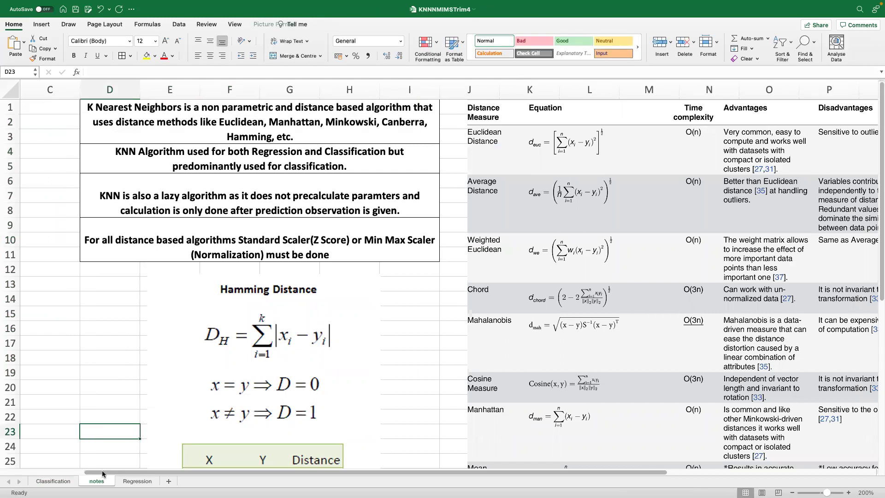
left_click(167, 481)
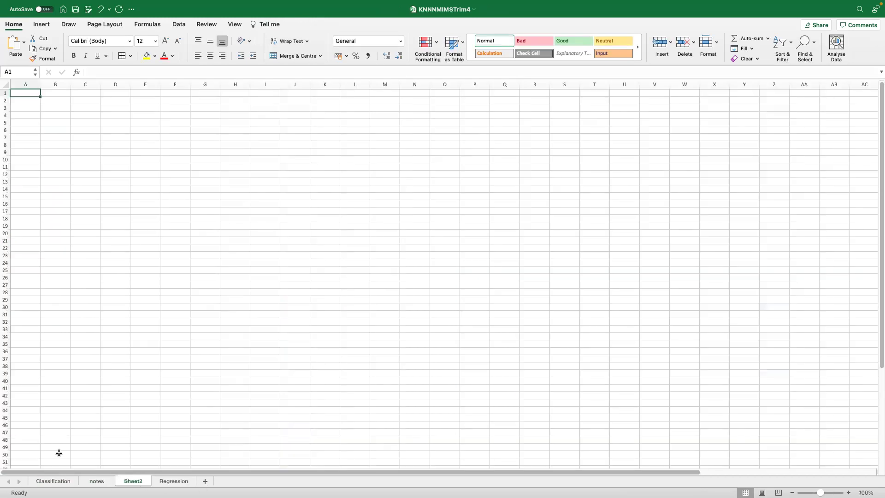
left_click(53, 479)
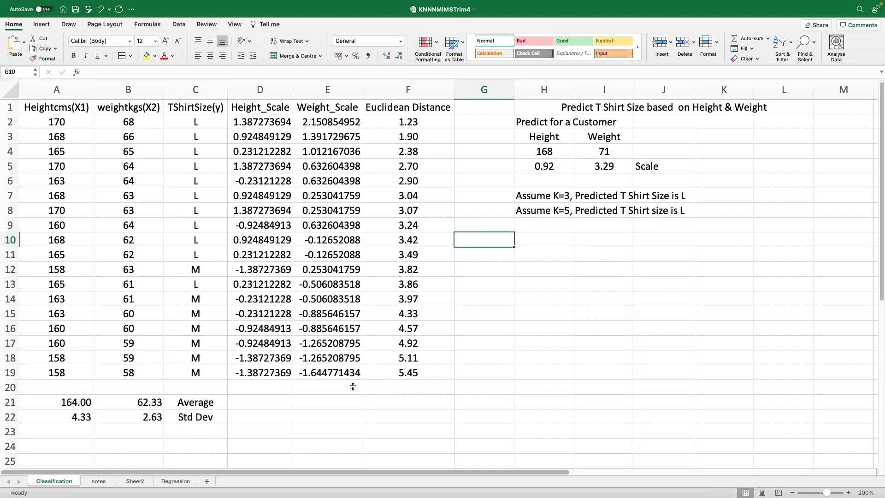
left_click(270, 418)
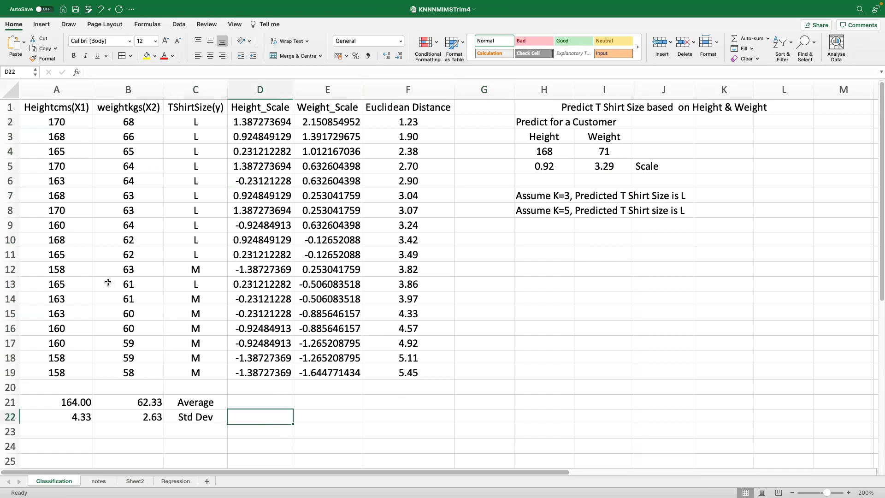
Copy the table A1:C19 from Classification and paste it into Sheet2
left_click(53, 107)
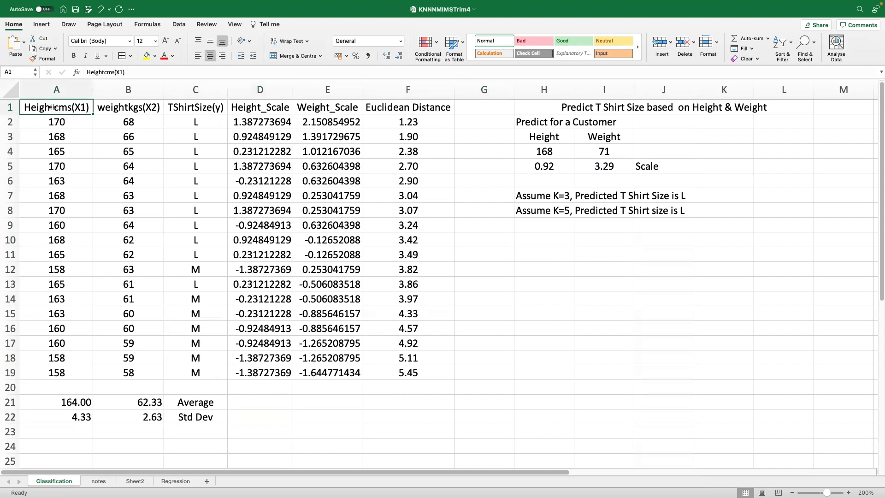
key("shift+Right")
key("shift+Right")
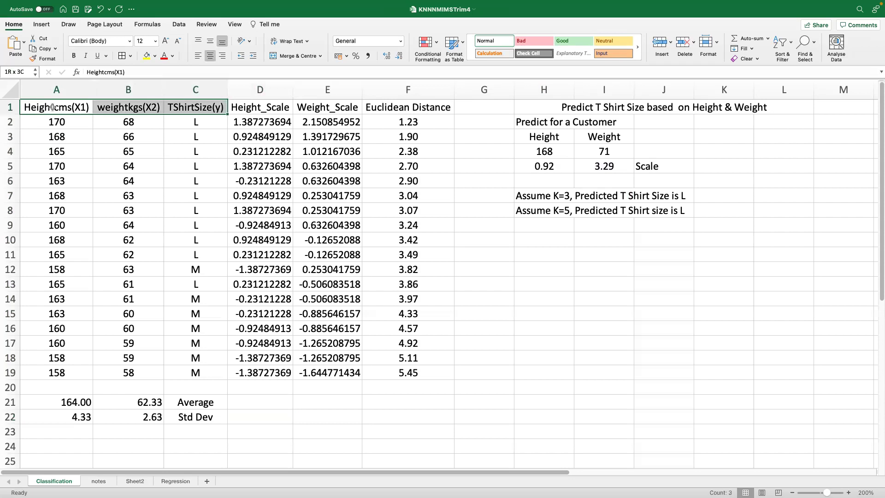
key("ctrl+shift+Down")
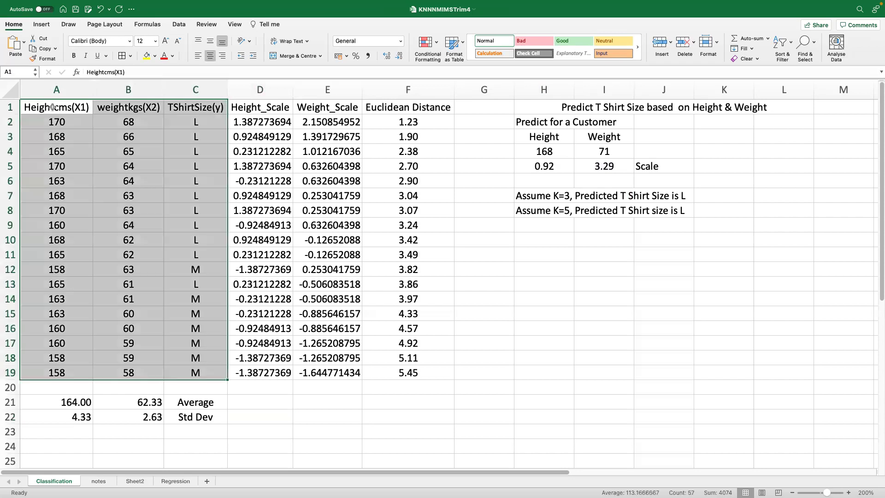
key("super+c")
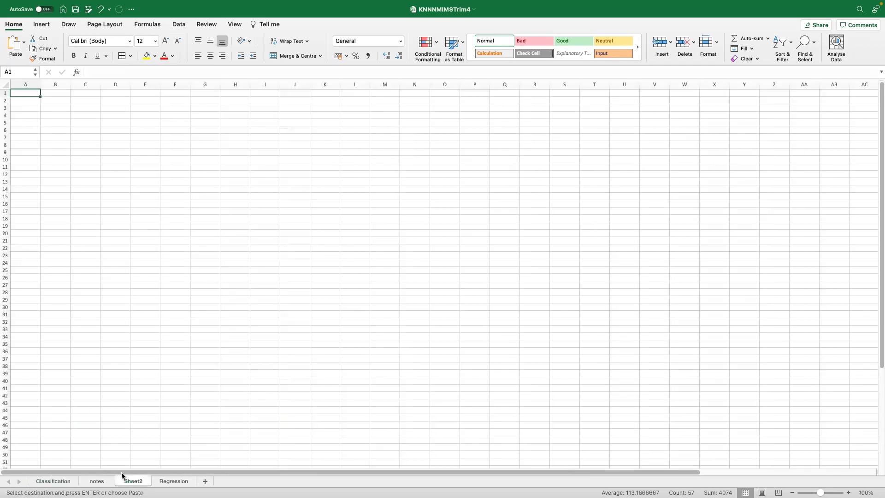
left_click(133, 480)
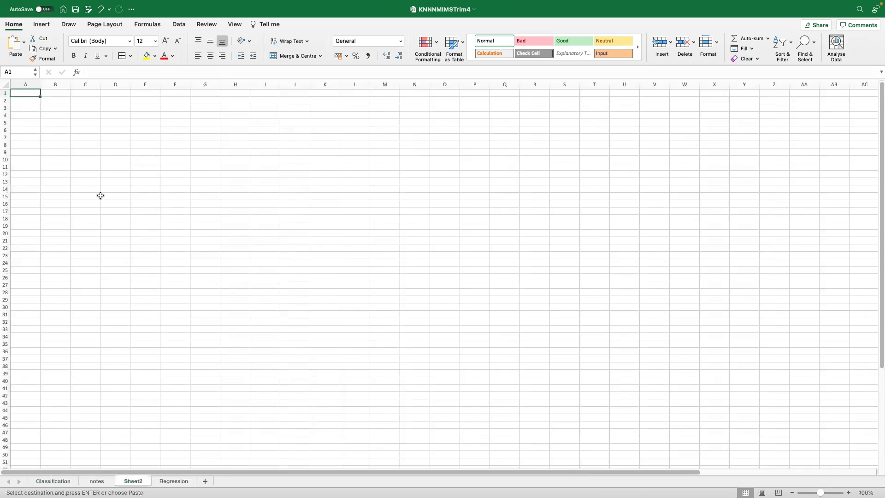
key("super+v")
left_click(318, 232)
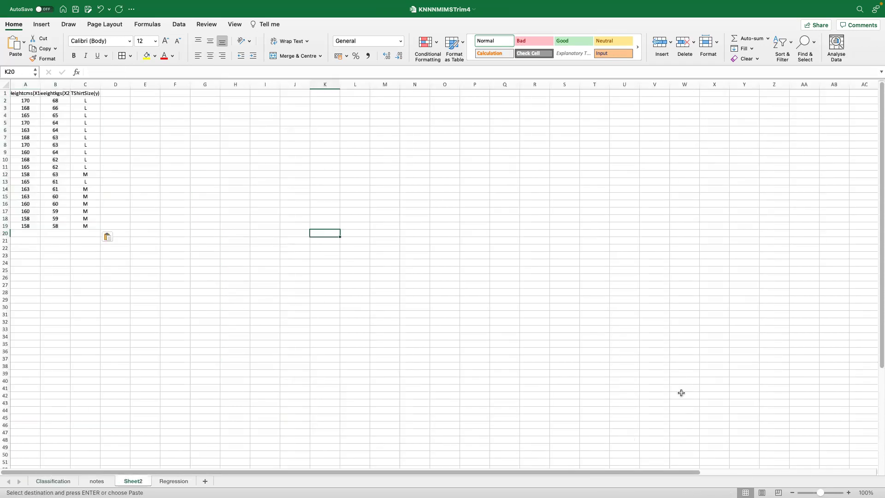
Zoom Sheet2 to 200% and autofit columns A, B and C to their headers
left_click(236, 24)
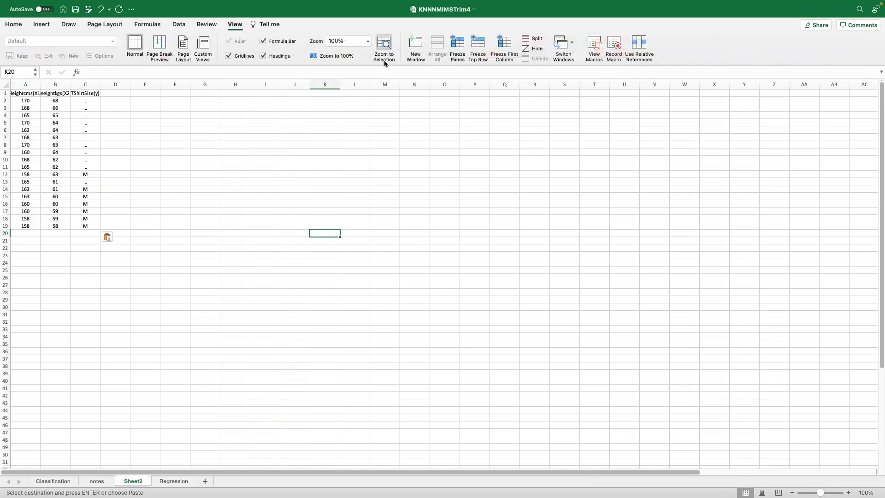
left_click(367, 41)
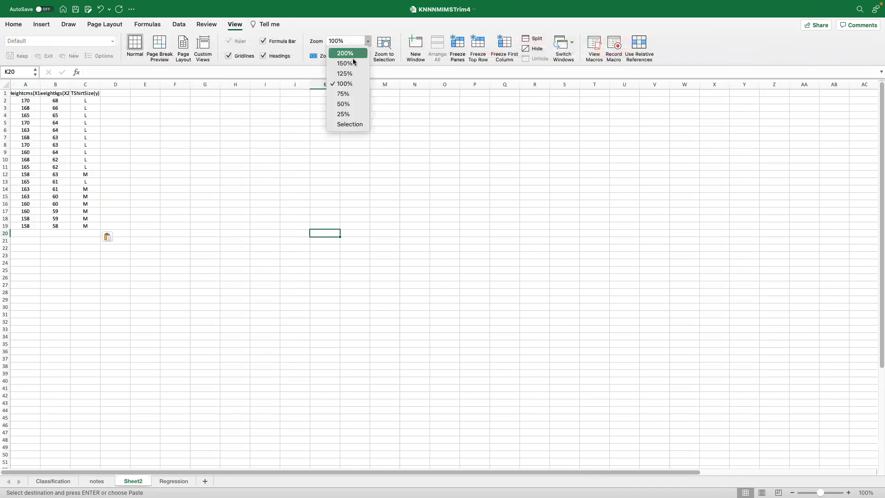
left_click(353, 53)
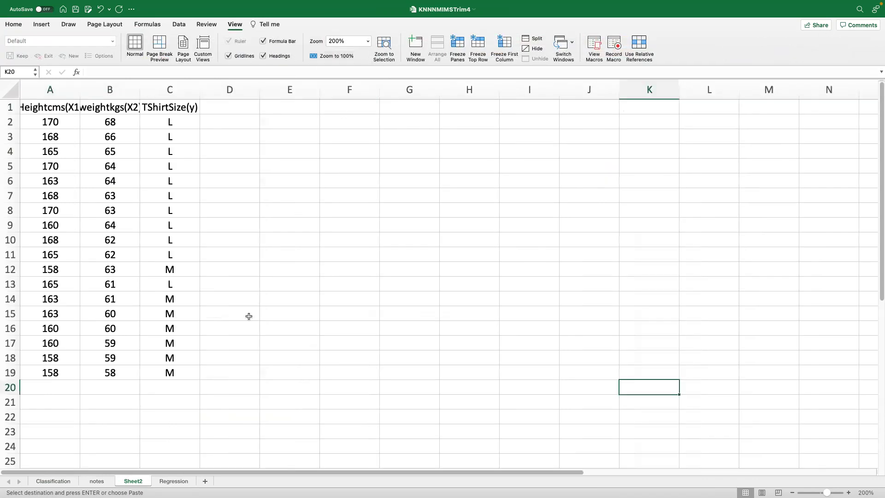
left_click(77, 91)
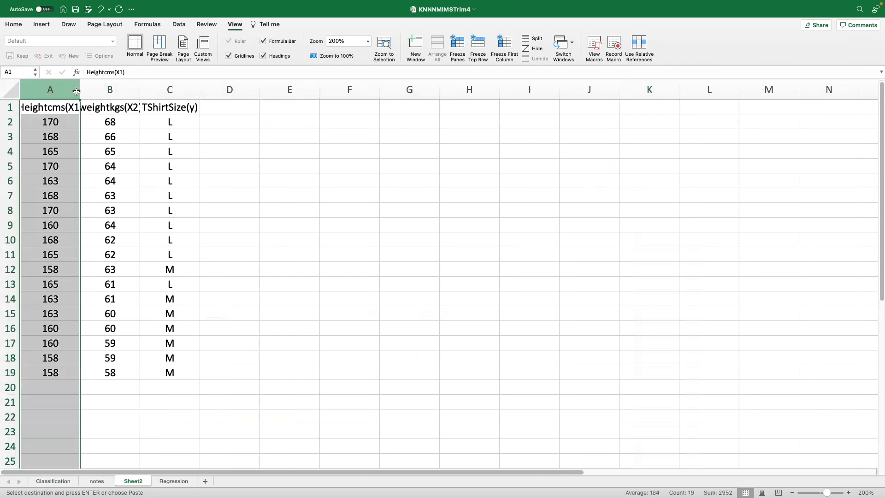
double_click(77, 91)
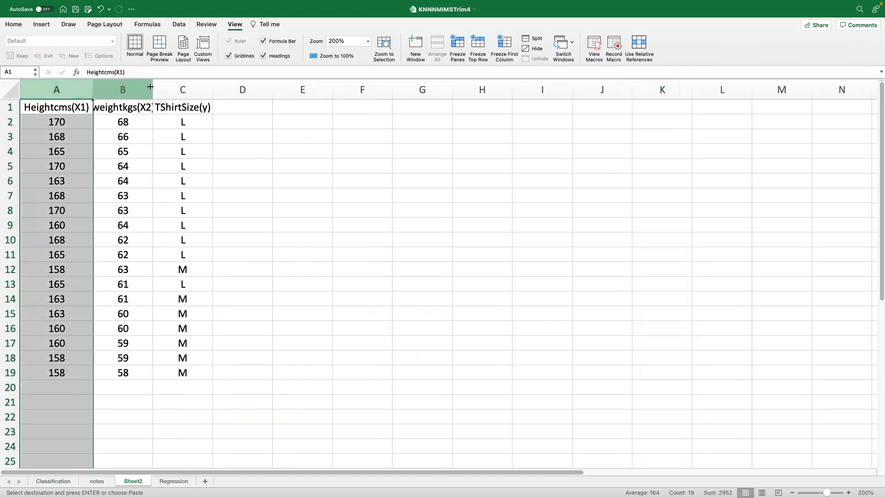
double_click(150, 87)
left_click(222, 85)
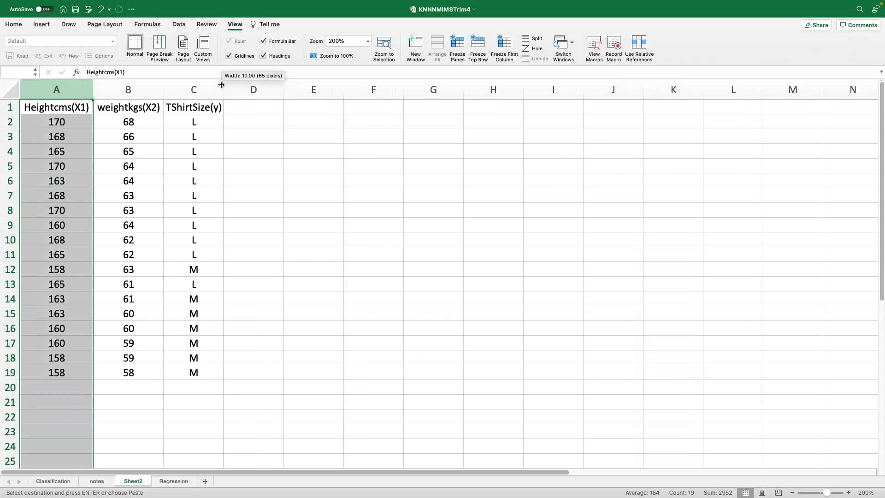
double_click(221, 85)
left_click(261, 176)
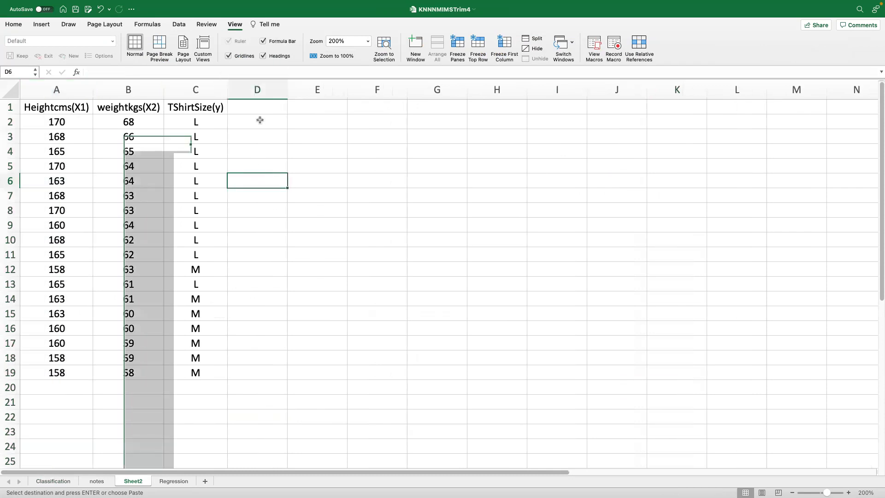
Enter Height_Norm in D1 and Weight_Norm in E1, autofitting columns D and E
left_click(262, 106)
type("Hei")
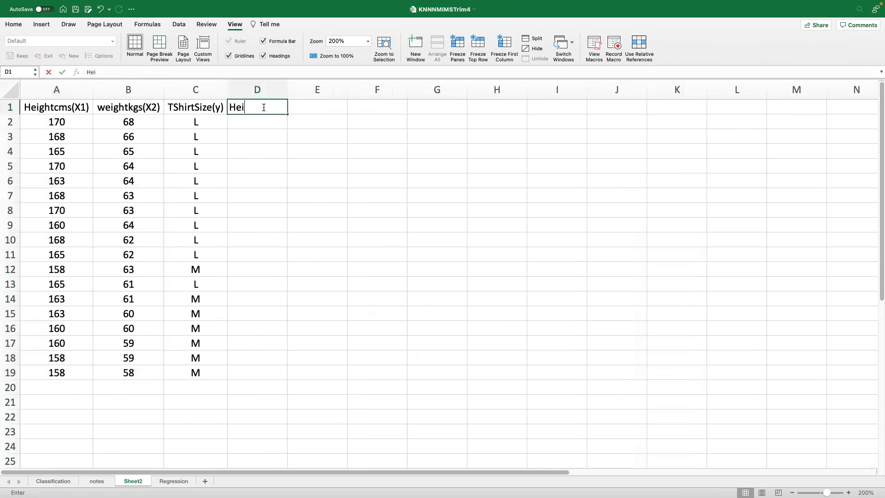
type("ght_Norm")
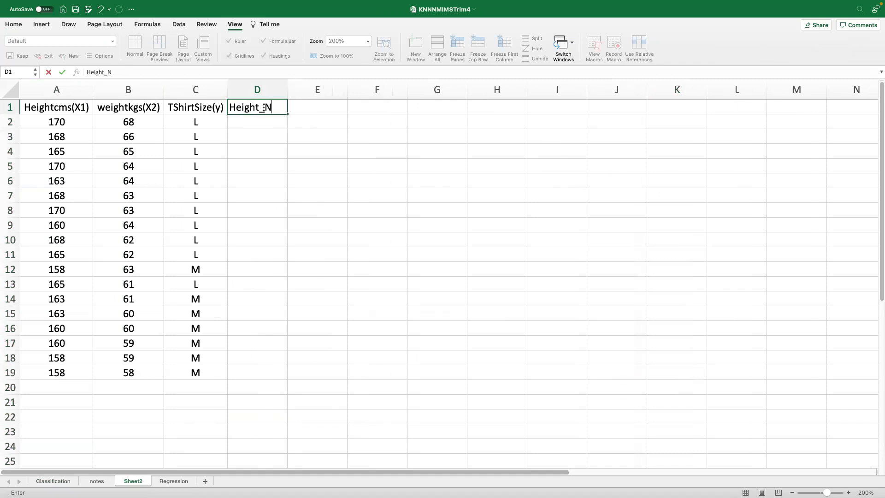
left_click(336, 167)
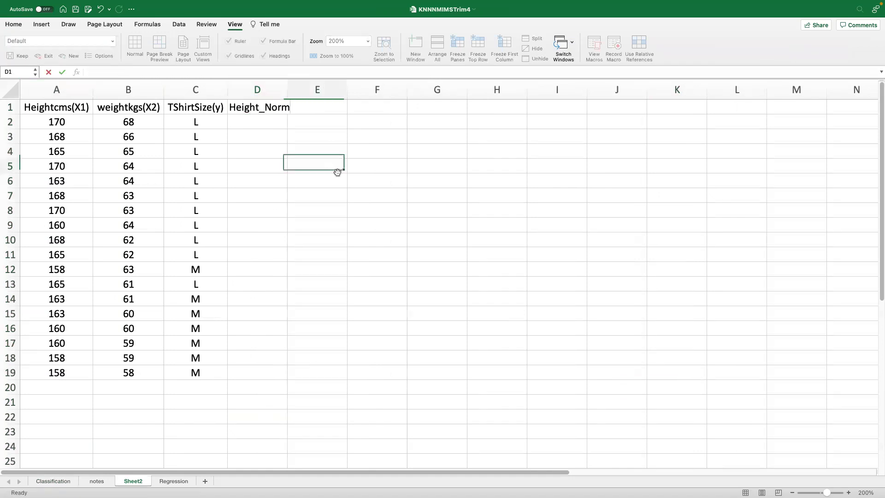
double_click(287, 89)
left_click(317, 104)
type("Weight_Norm")
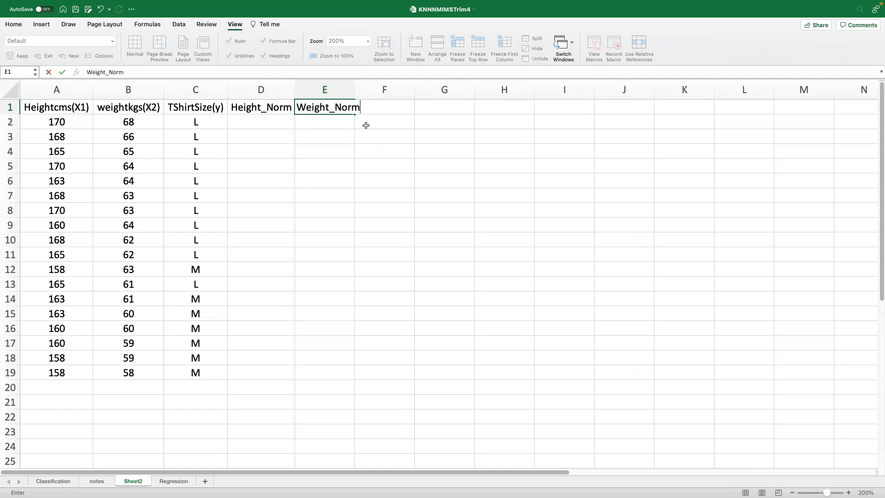
double_click(355, 88)
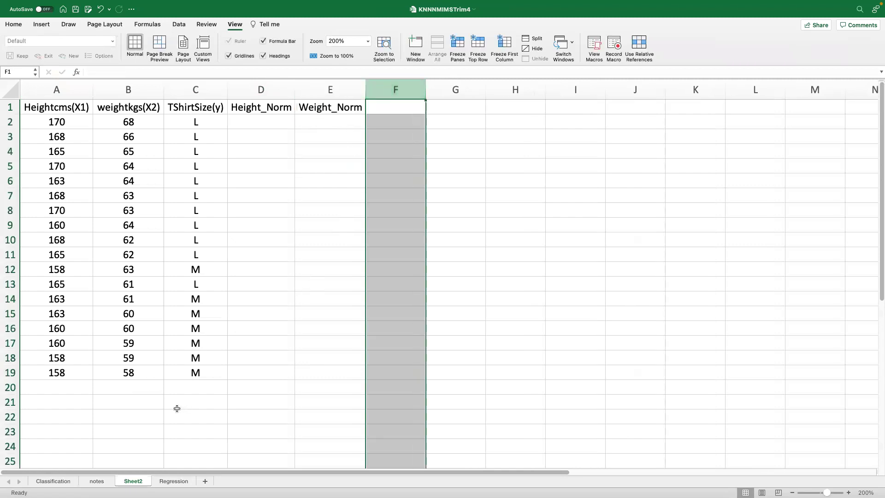
left_click(190, 401)
Label C21 and C22 as Min and Max
type("Min")
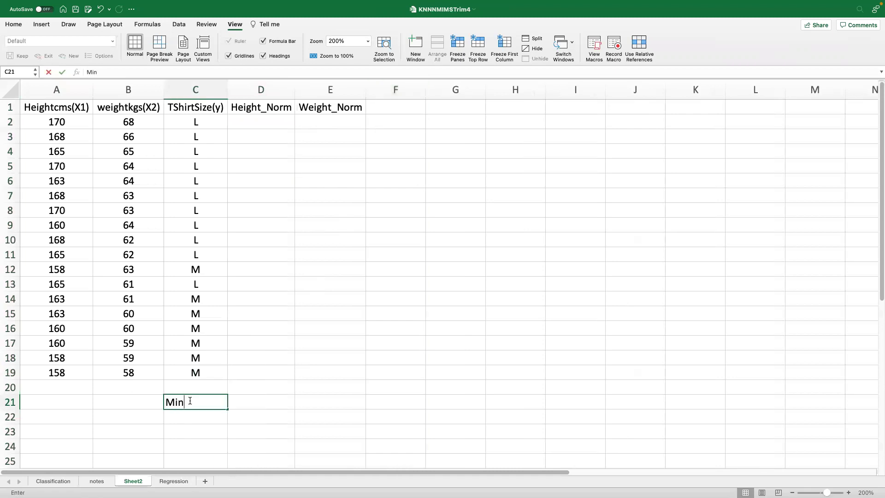
key("Return")
type("Max")
key("Return")
Enter =MIN(A2:A19) in A21 and fill it right into B21
key("Left")
key("Left")
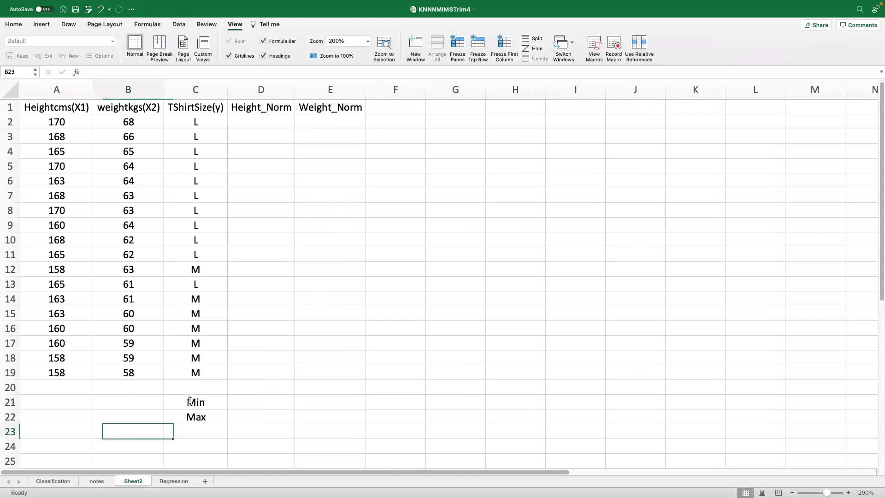
key("Up")
key("Up")
type("=")
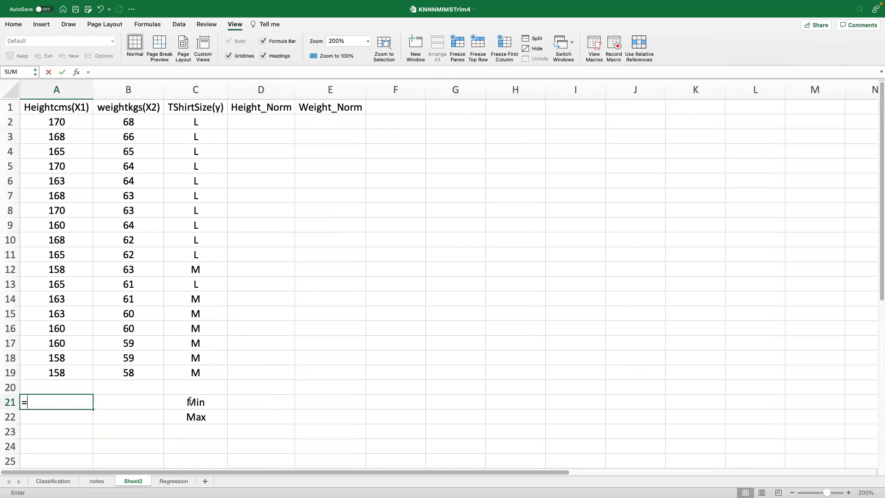
type("min(")
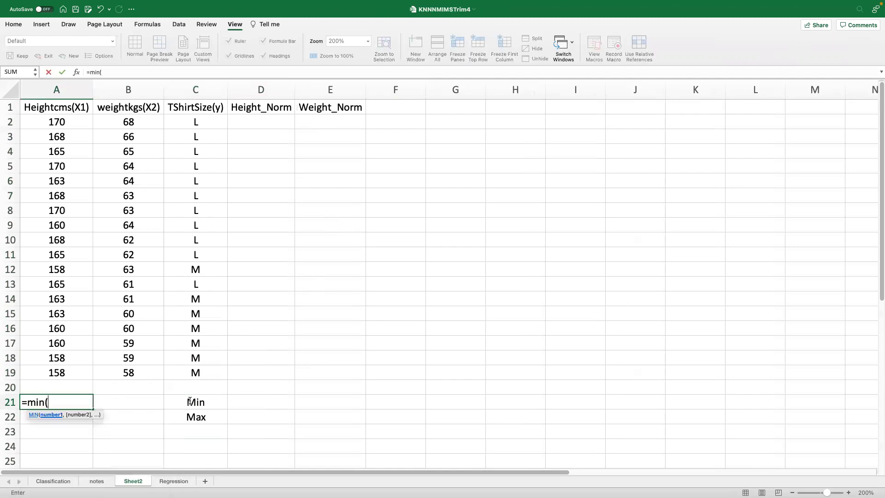
left_click(77, 118)
left_click_drag(77, 144, 70, 374)
key("Return")
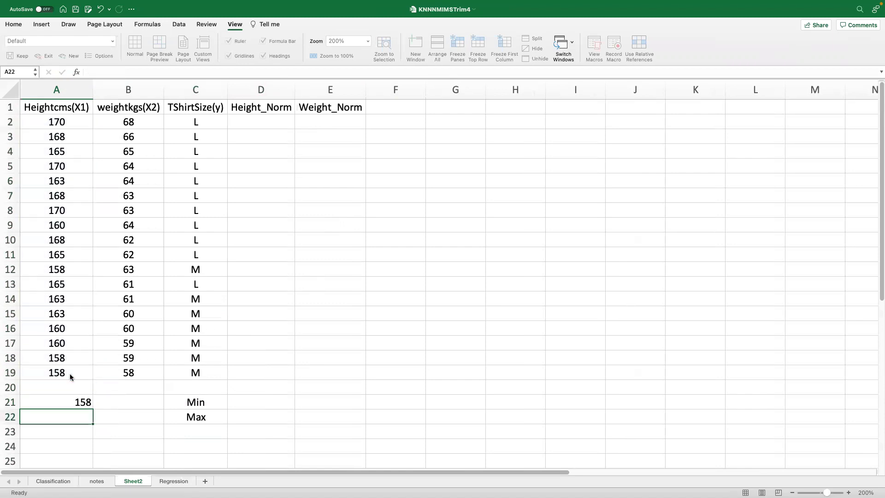
left_click(87, 407)
left_click_drag(92, 408, 156, 408)
Enter =MAX(A2:A19) in A22, fill it to B22, and type 'Euclidean Distance' in F1
left_click(66, 416)
type("=max(")
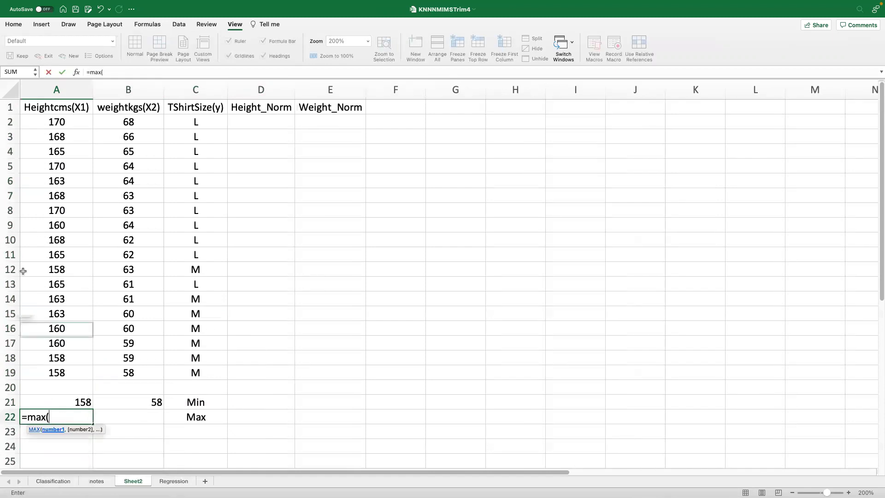
left_click_drag(69, 122, 56, 372)
type(")")
key("Return")
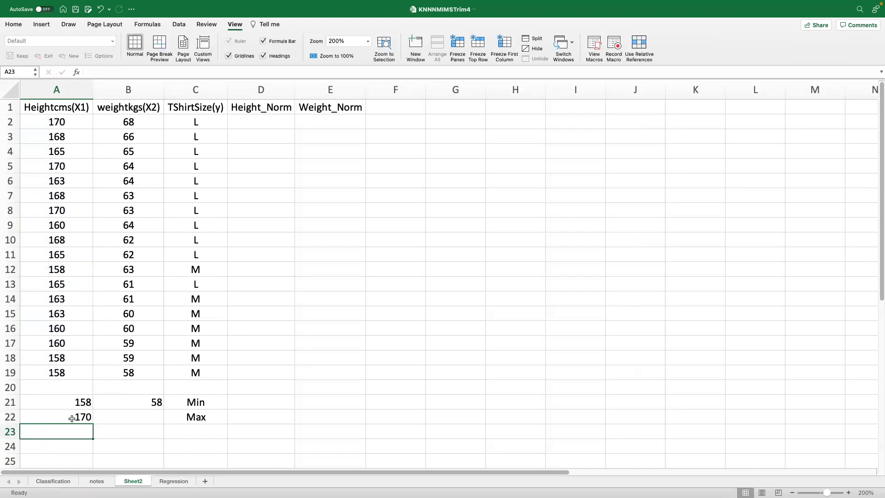
left_click(74, 420)
left_click_drag(92, 424, 156, 421)
left_click(294, 416)
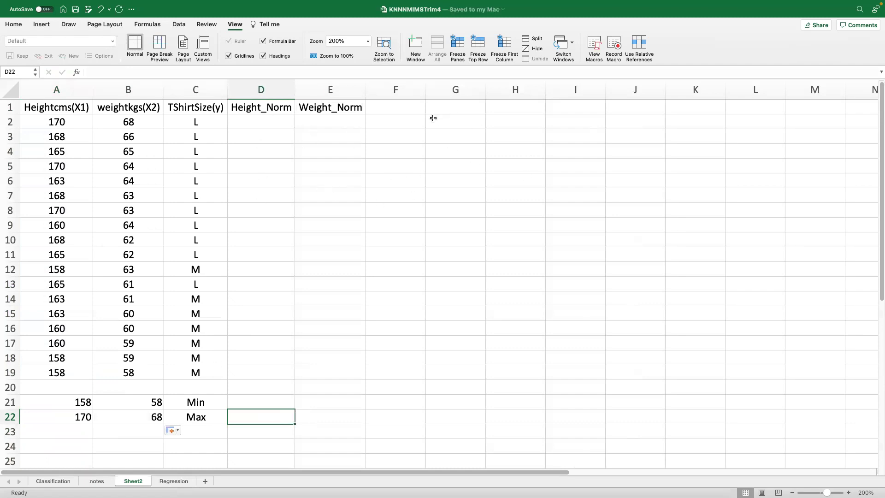
left_click(397, 107)
type("Euclidea")
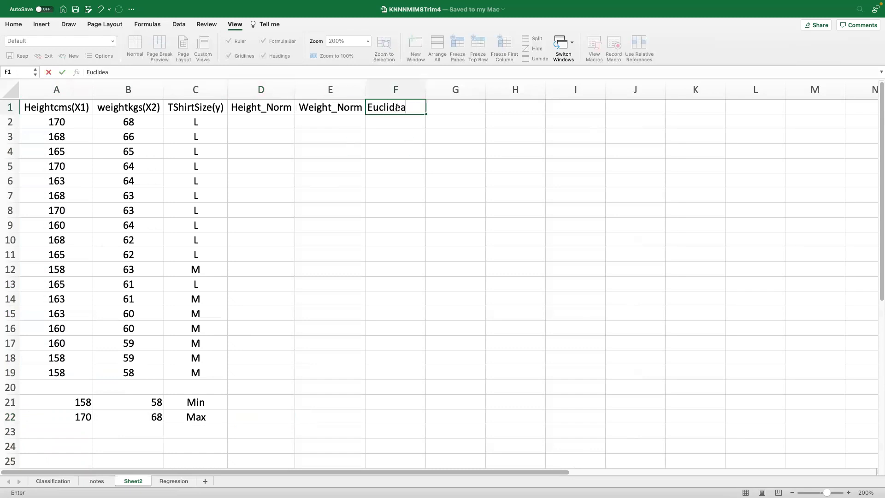
type("n Distance")
Autofit column F and title H1 'Predict for a customer'
left_click(448, 193)
double_click(425, 90)
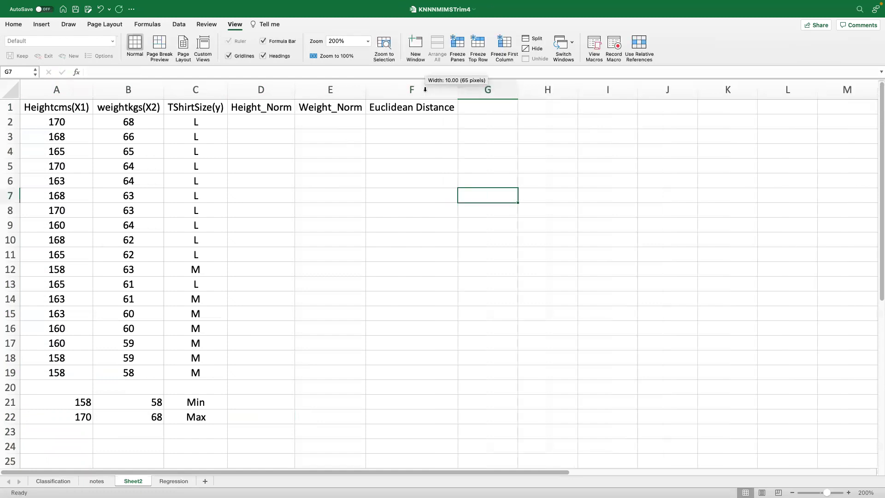
left_click(539, 104)
type("P")
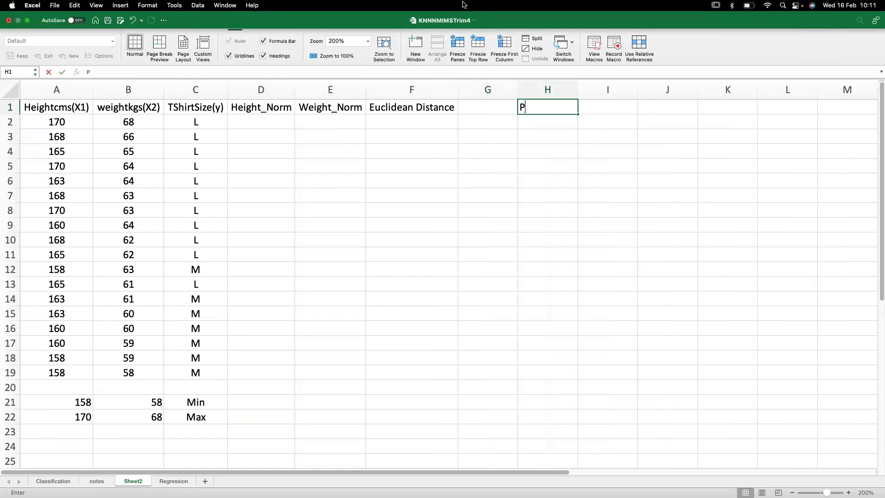
type("redict")
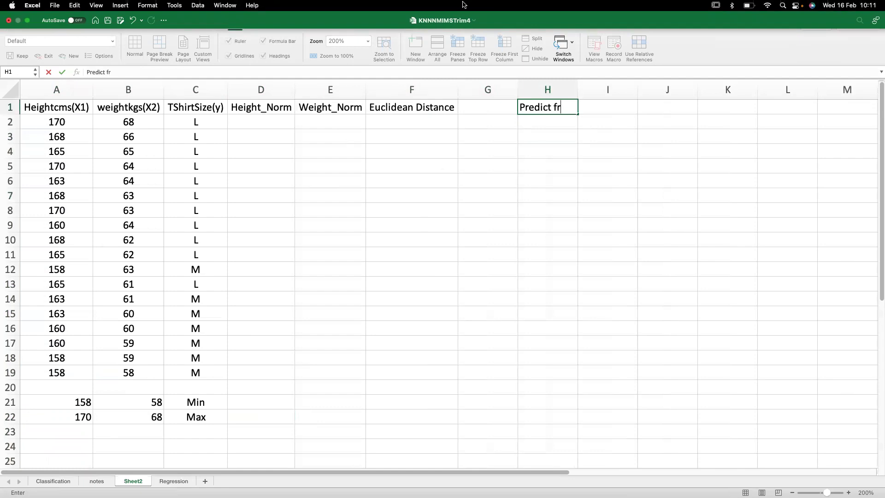
type(" for a customer")
key("Return")
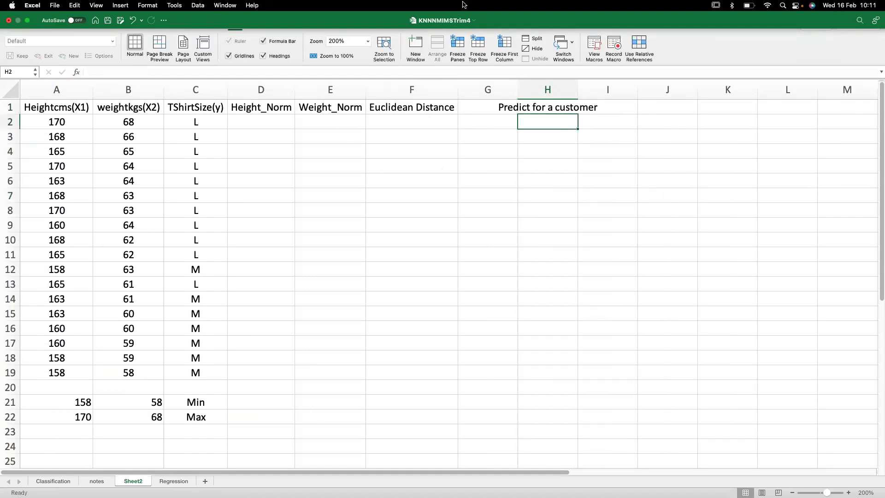
Enter Height and Weight labels in H2:I2 with values 168 and 71 in H3:I3
type("Height")
key("Tab")
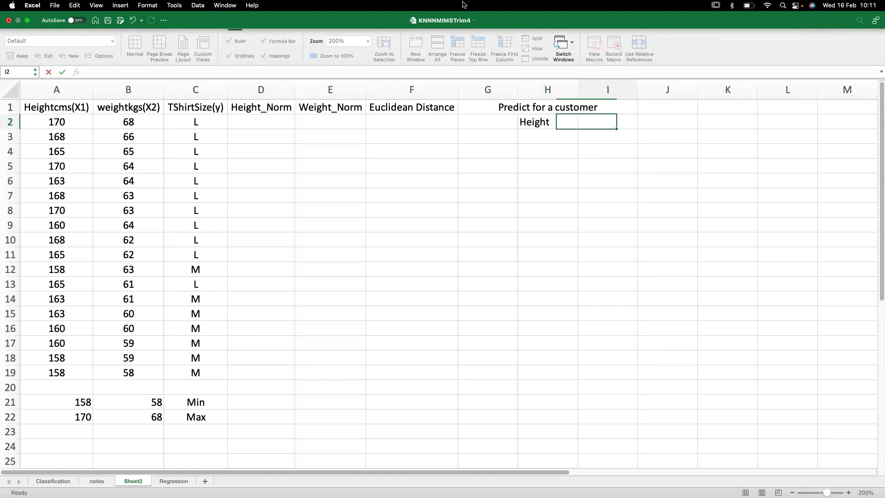
type("Weiht")
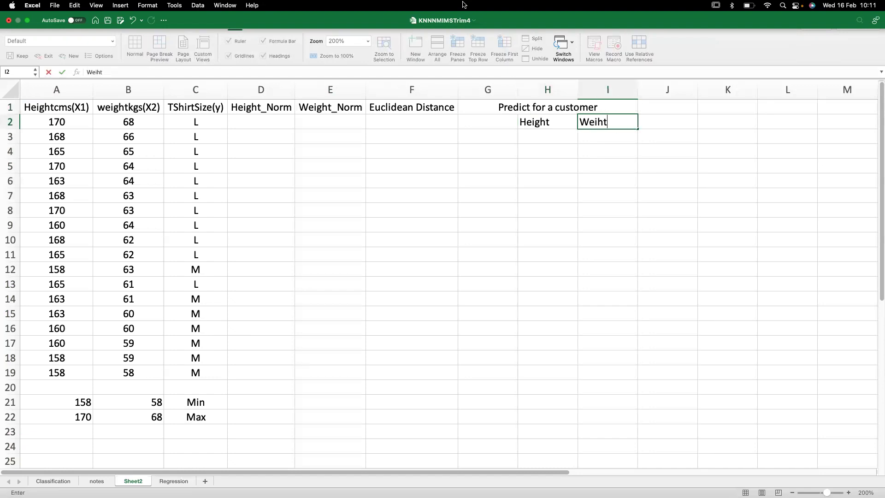
key("BackSpace")
key("BackSpace")
type("ight")
key("Return")
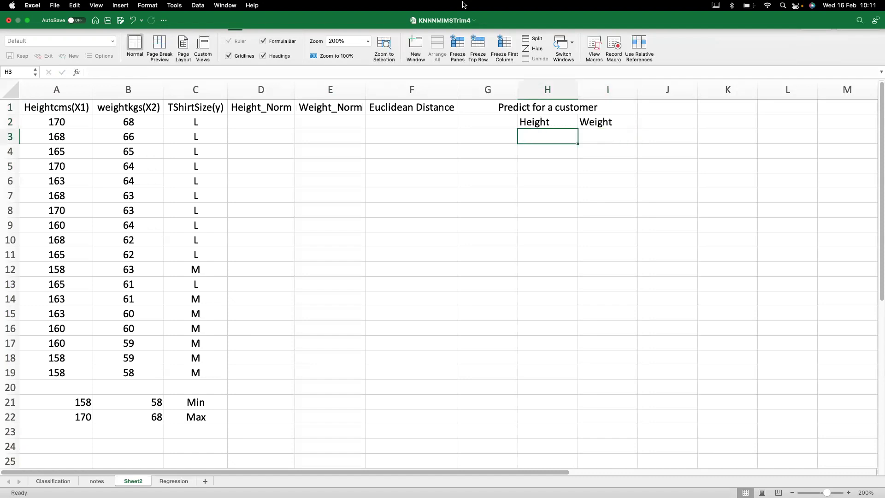
type("168")
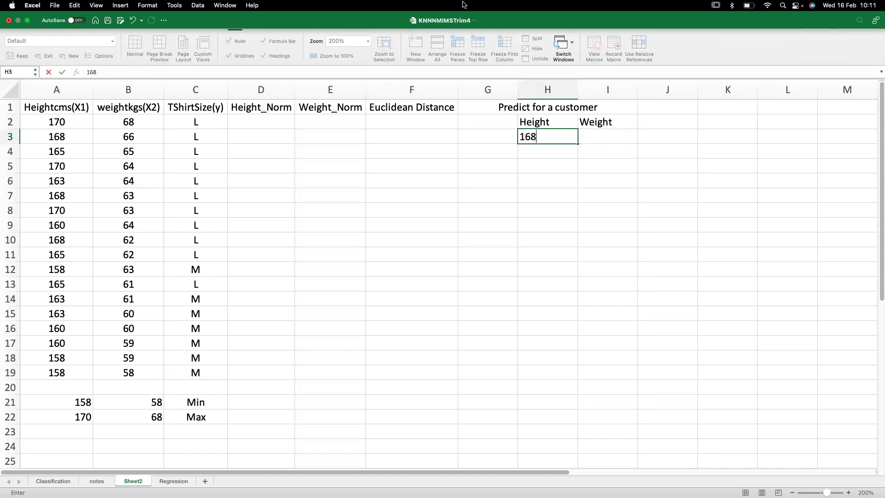
key("Tab")
type("71")
key("Tab")
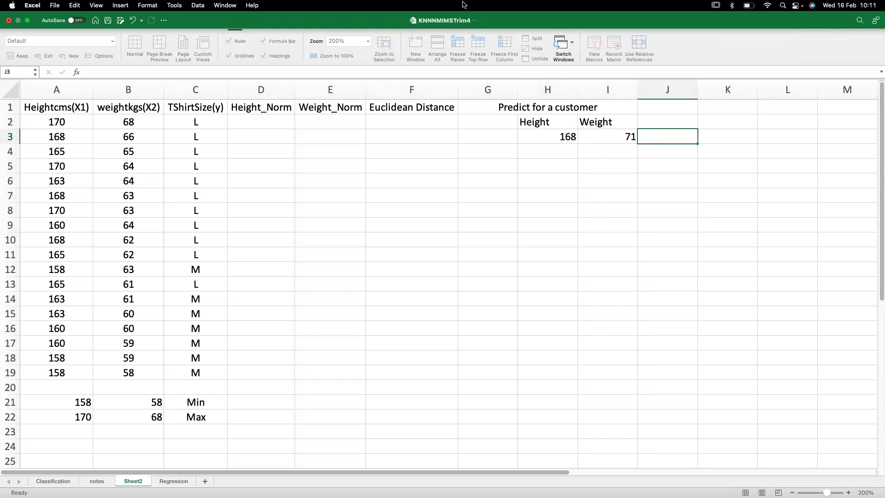
Centre-align the customer Height and Weight block H2:I3
left_click_drag(568, 124, 590, 135)
left_click(21, 25)
left_click(209, 57)
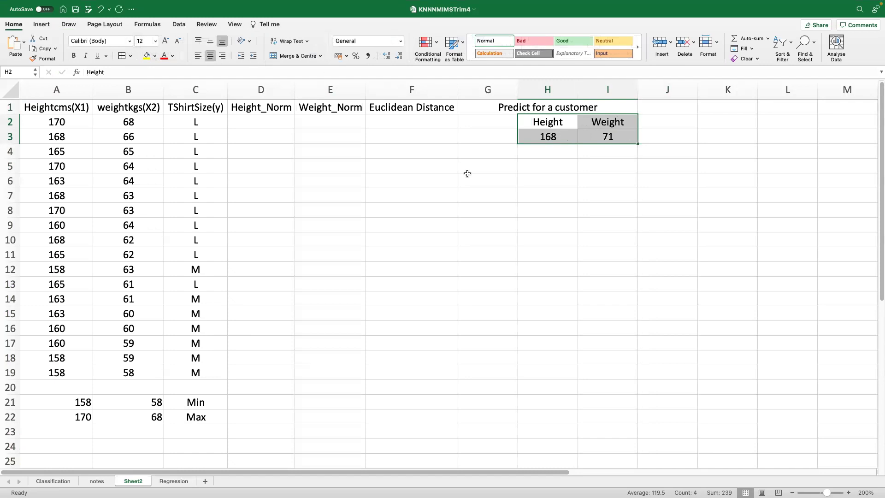
left_click(641, 180)
Type the label 'Norm' in J4 and save the workbook
left_click(653, 151)
type("NOrm")
key("BackSpace")
key("BackSpace")
key("BackSpace")
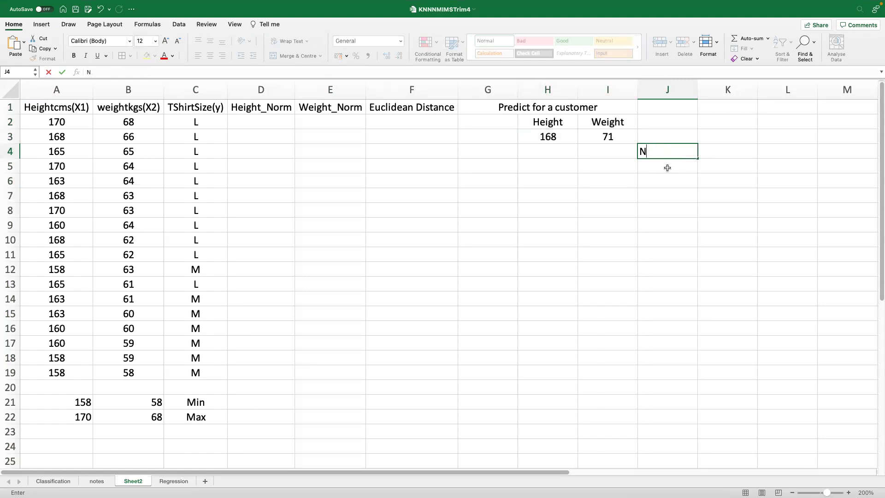
type("orm")
key("Return")
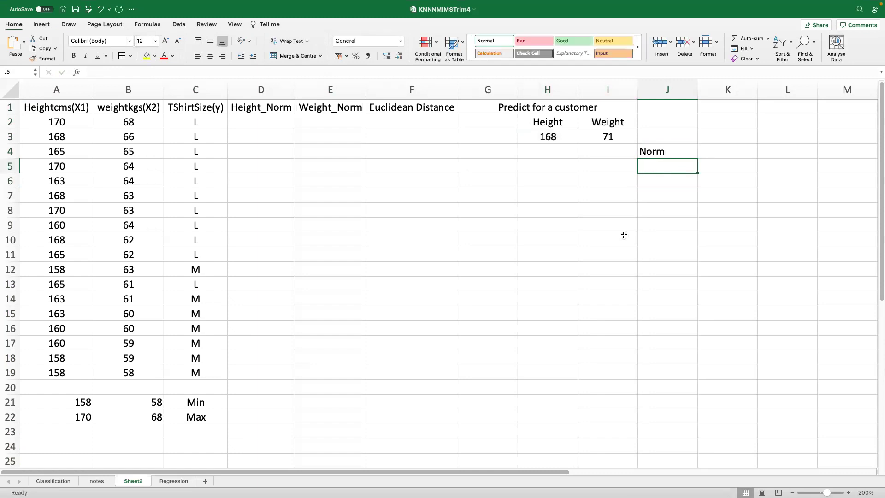
left_click(562, 148)
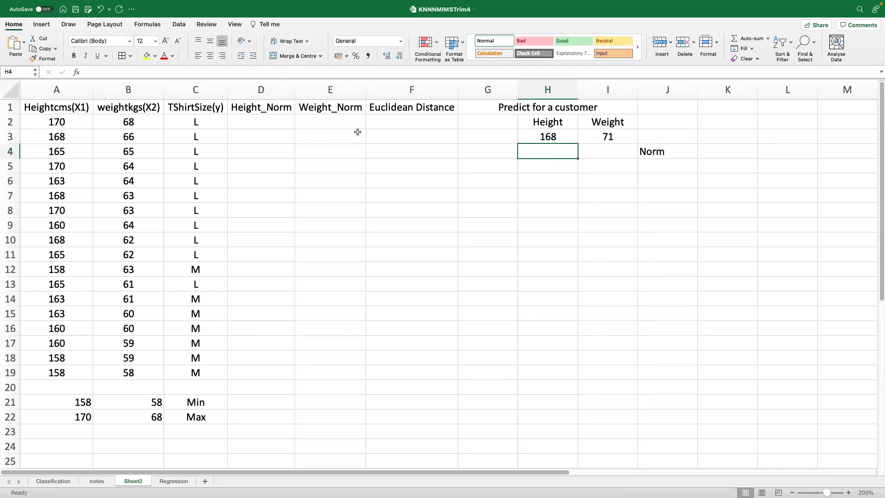
key("super+s")
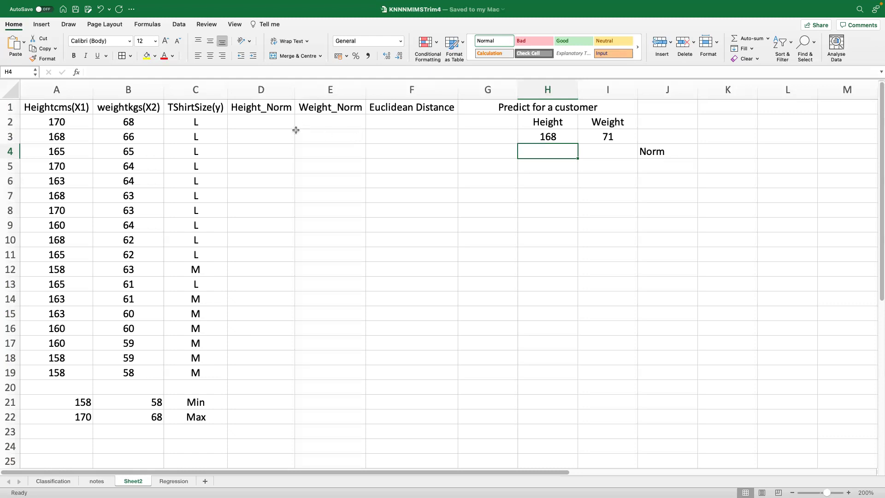
Start D2's formula with the numerator (A2-$A$21), making A21 absolute
left_click(278, 128)
type("=(")
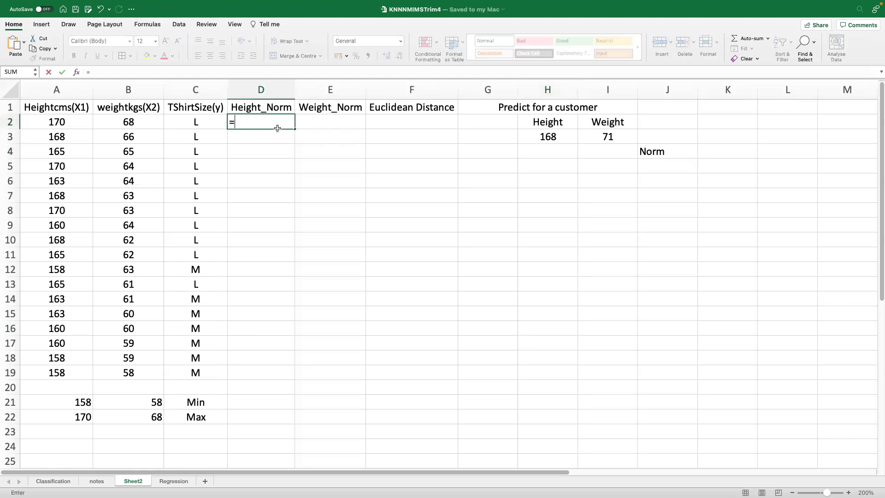
left_click(84, 121)
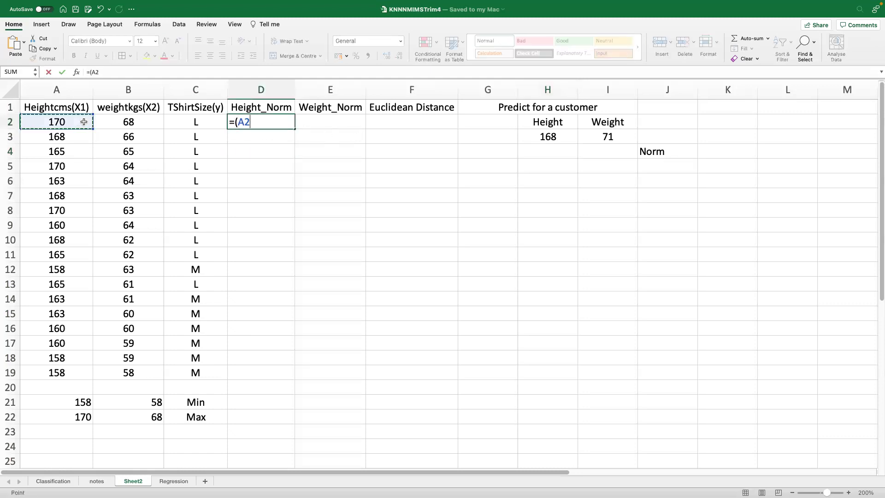
type("-")
left_click(84, 405)
type(")")
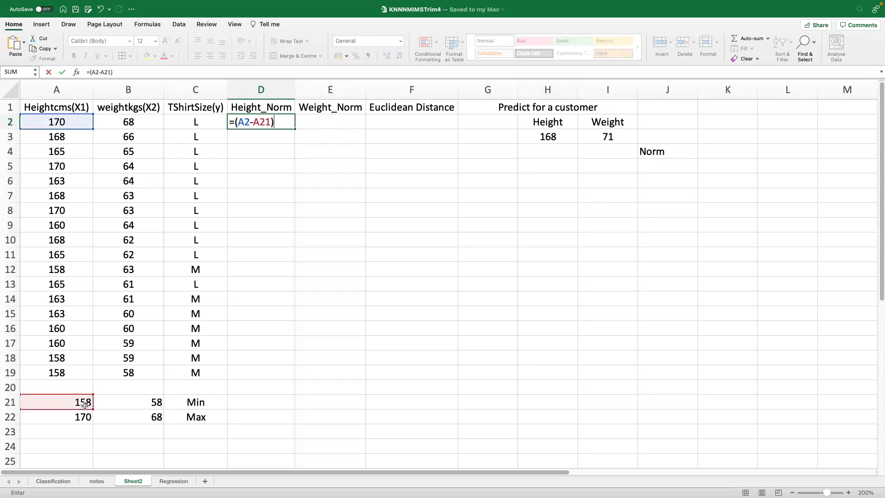
scroll(276, 221, "down", 4)
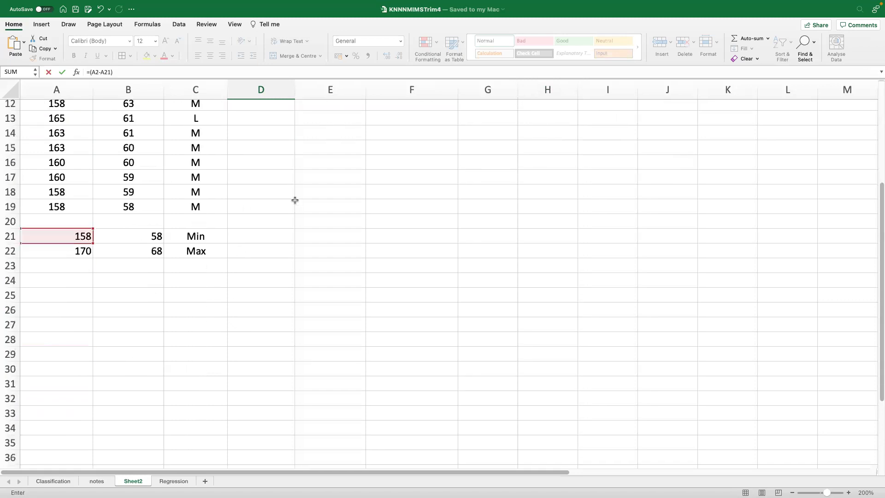
scroll(879, 274, "up", 4)
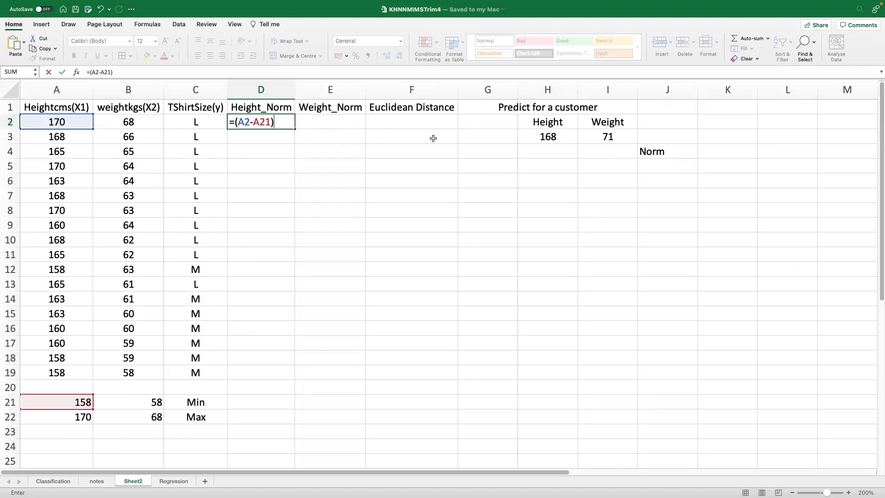
left_click(264, 122)
key("F4")
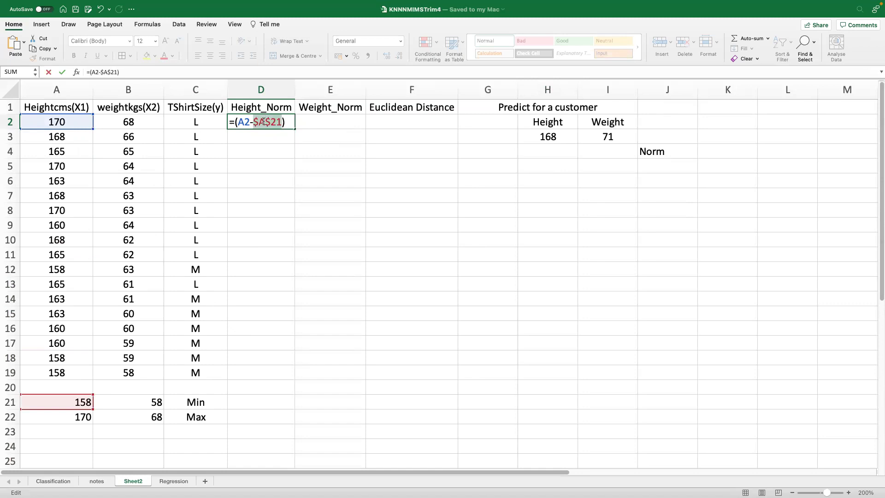
left_click(289, 122)
Divide by ($A$22-$A$21) to complete the Height_Norm formula in D2
type("/(")
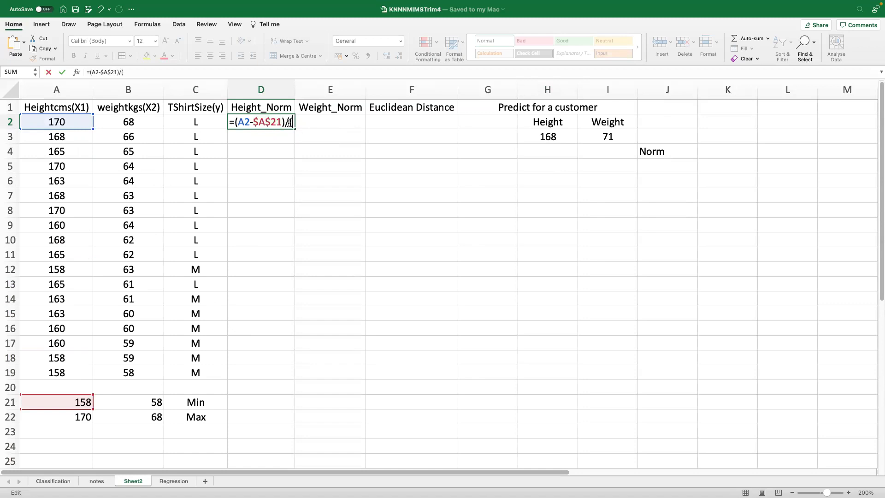
left_click(87, 416)
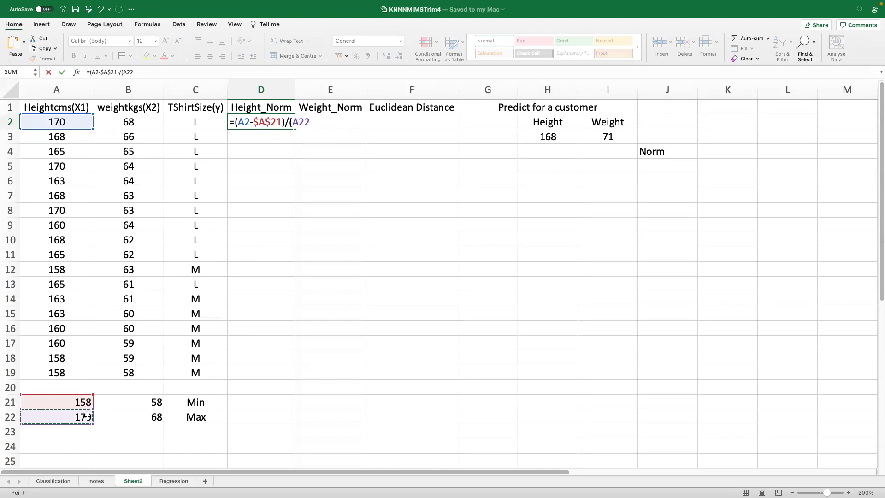
key("F4")
type("-")
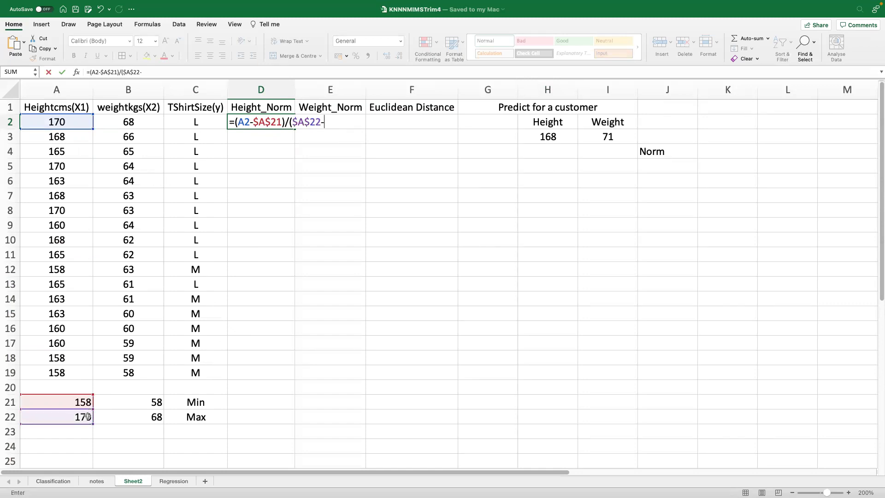
left_click(67, 400)
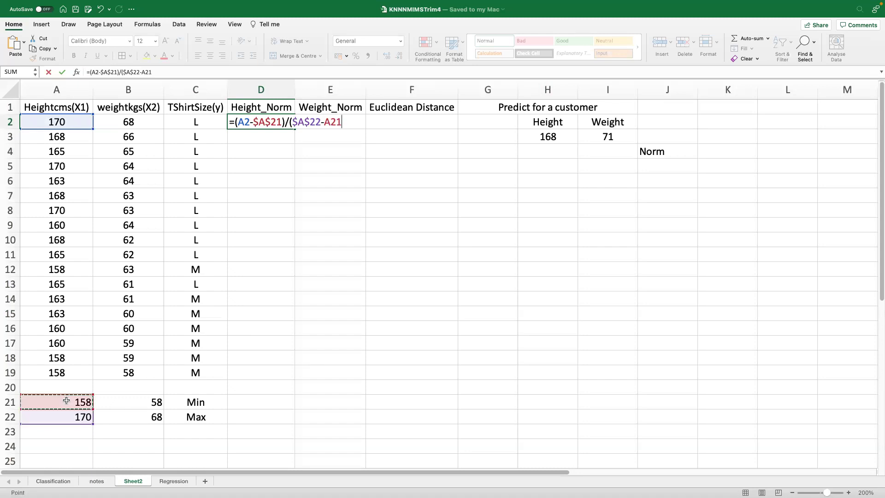
key("F4")
type(")")
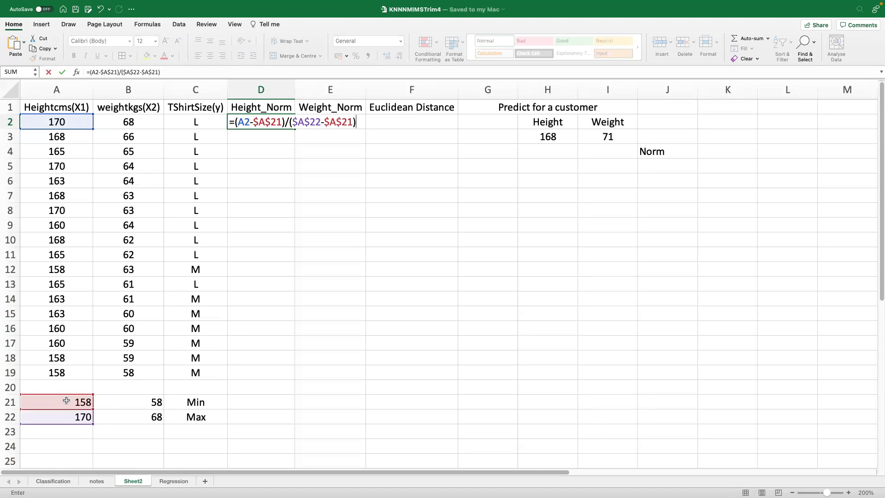
key("Return")
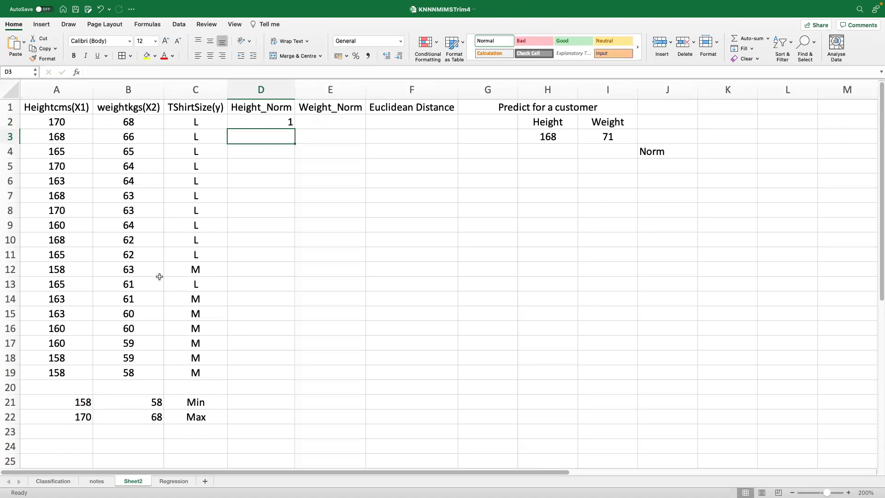
Fill D2's normalization formula down to D19 and reopen D2's formula for review
left_click(277, 120)
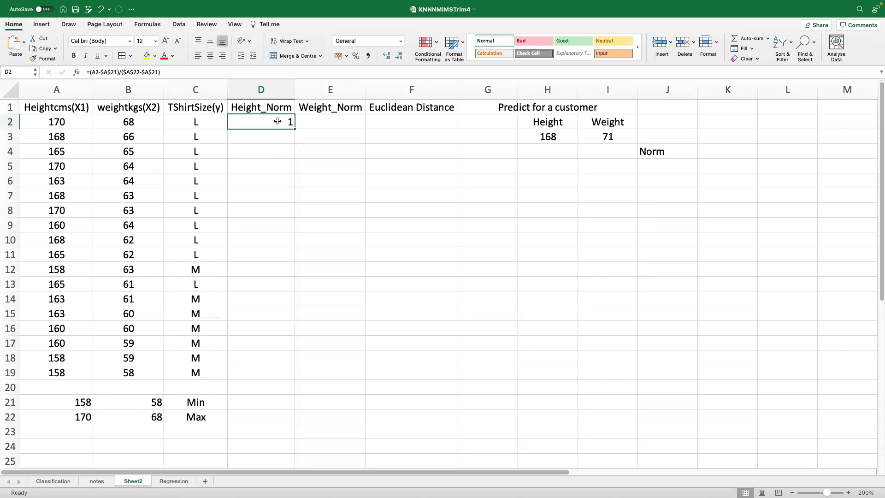
double_click(294, 129)
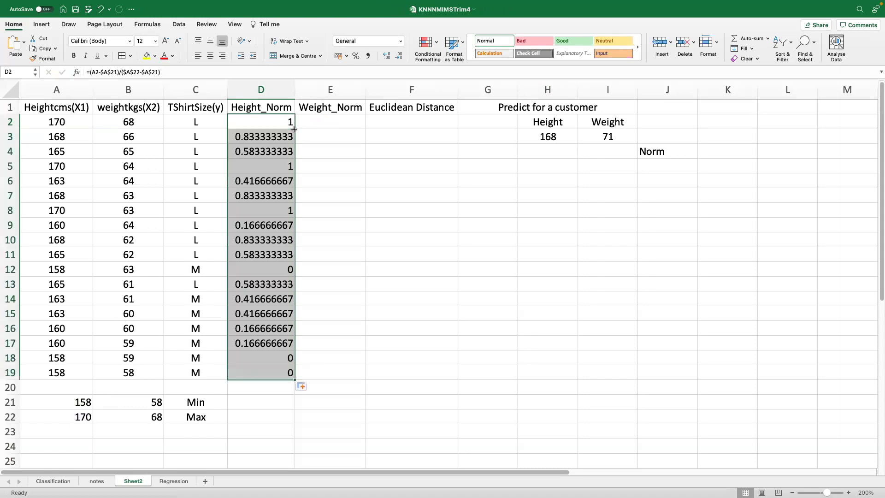
left_click(324, 212)
left_click(279, 122)
left_click(137, 72)
left_click(240, 121)
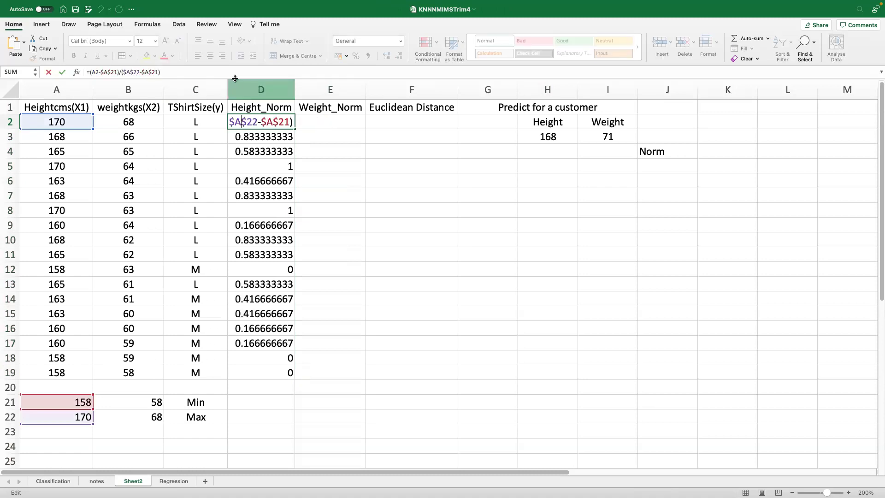
left_click(360, 121)
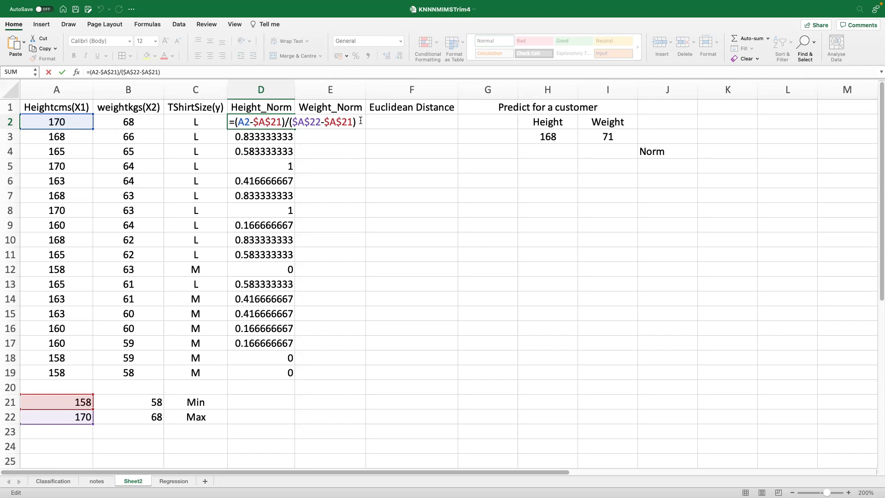
Insert a blank column at G
right_click(493, 86)
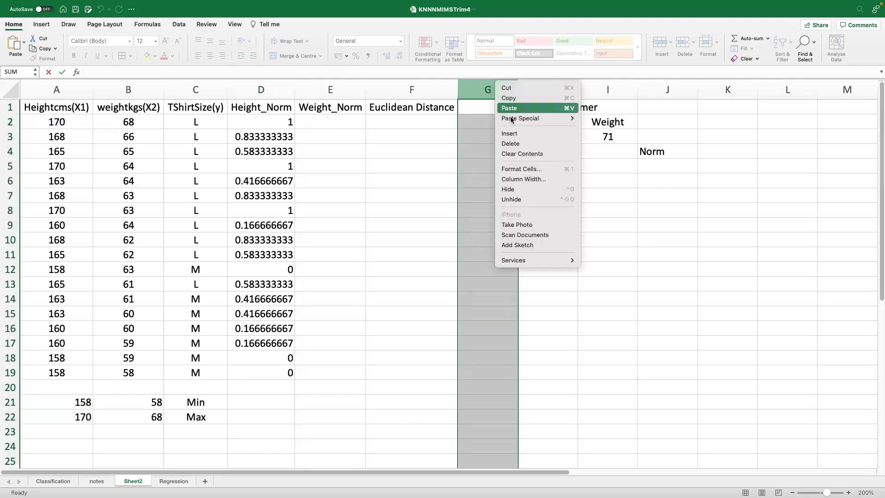
left_click(510, 133)
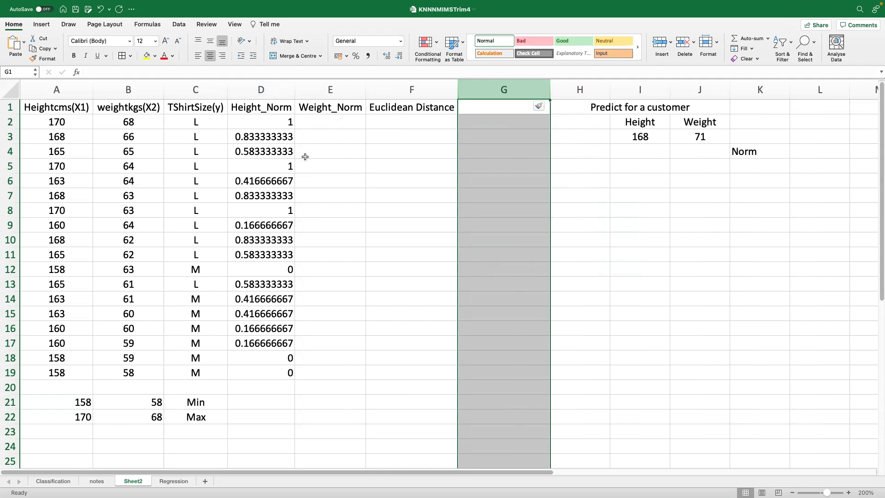
left_click(290, 137)
Review D2's formula =(A2-$A$21)/($A$22-$A$21) in the cell and formula bar
left_click(285, 124)
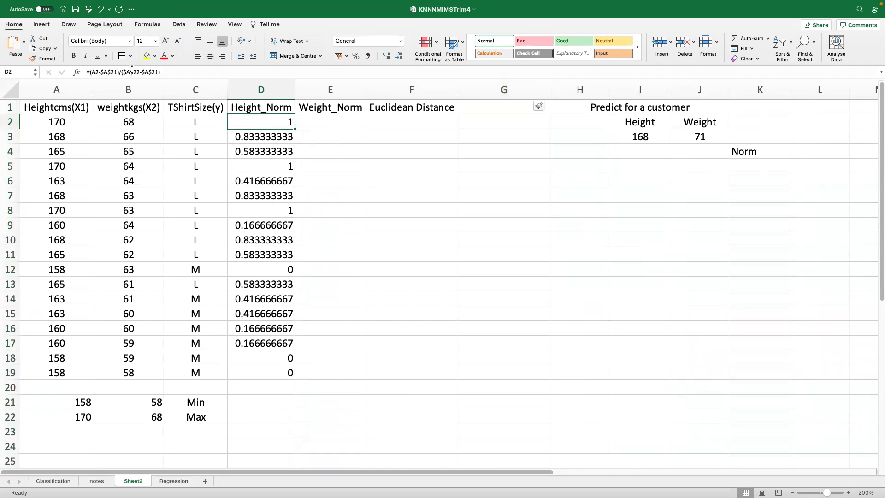
double_click(272, 122)
left_click(307, 125)
left_click(261, 122)
left_click(162, 72)
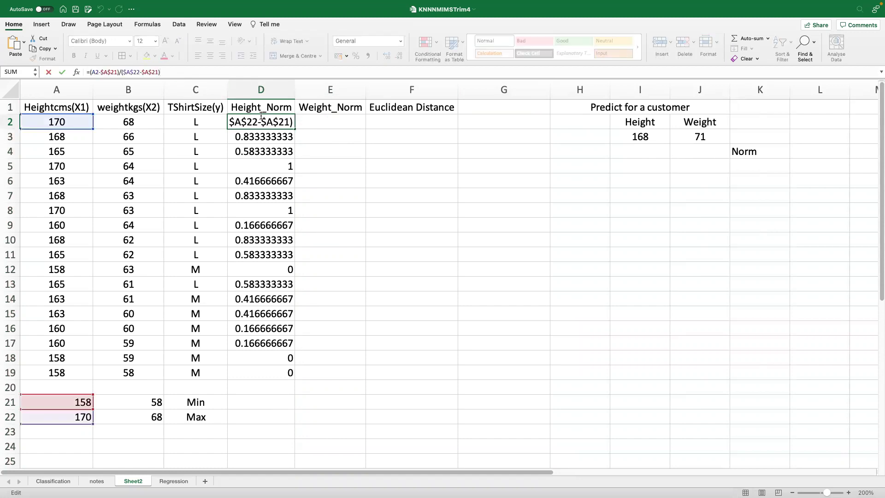
left_click(205, 73)
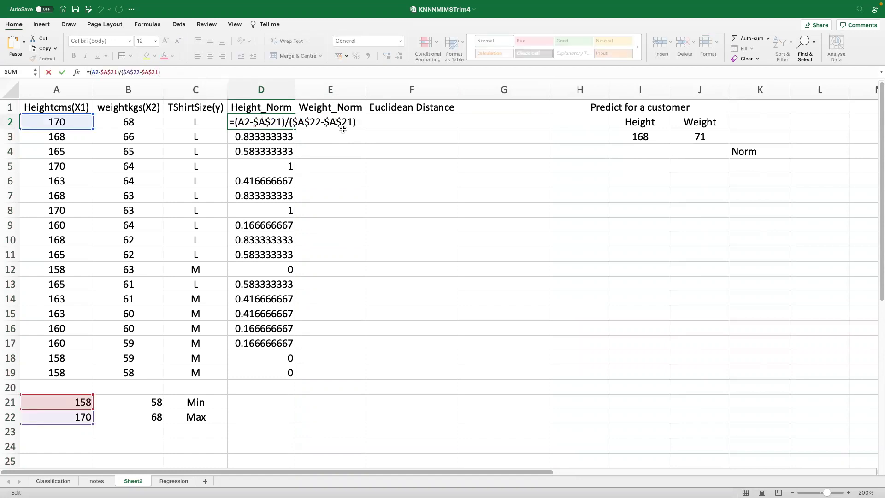
left_click(361, 123)
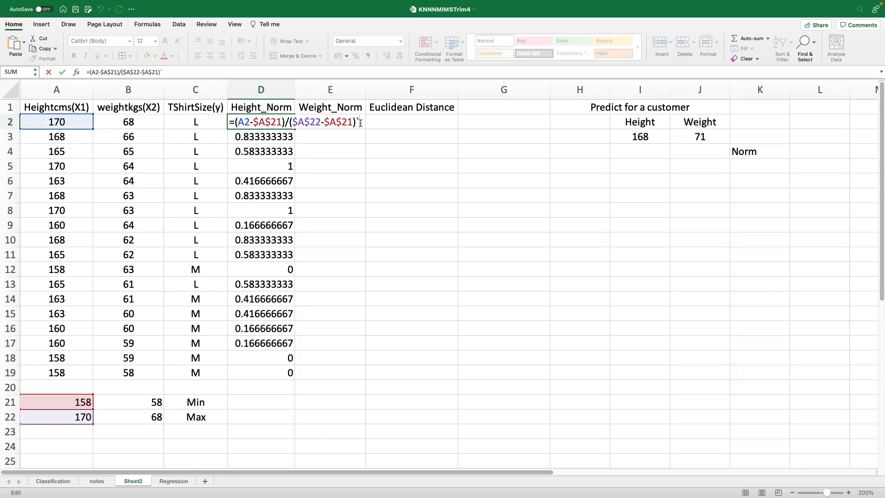
Commit the D2 Height_Norm formula so it shows 1, then dismiss E2's context menu
key("Return")
right_click(335, 120)
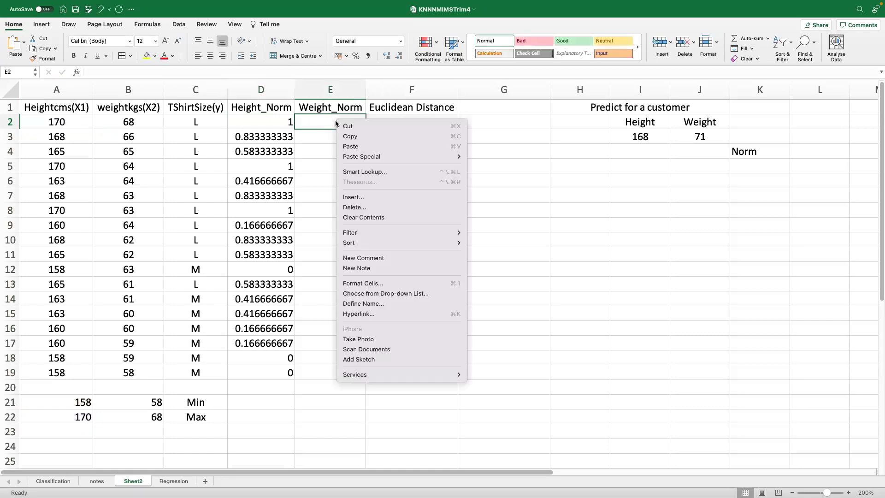
key("Up")
key("Up")
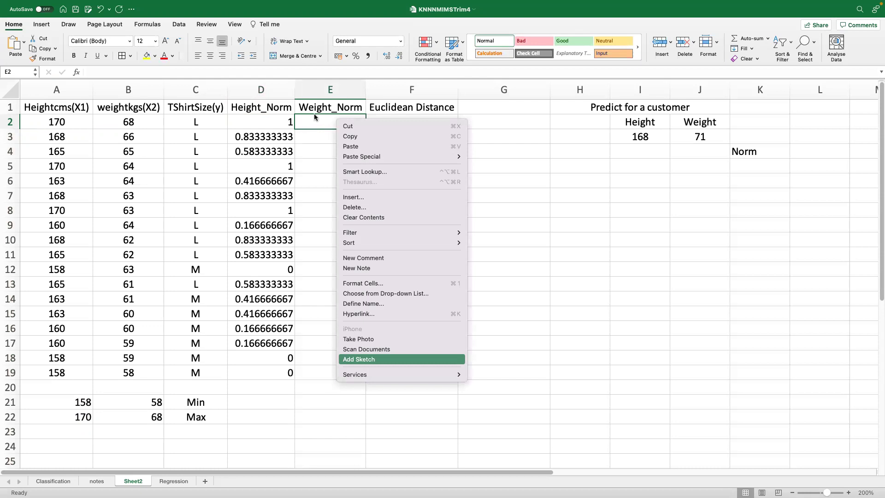
key("Escape")
Enter =(B2-$B$21)/($B$22-$B$21) in E2 for the first normalized weight
type("=")
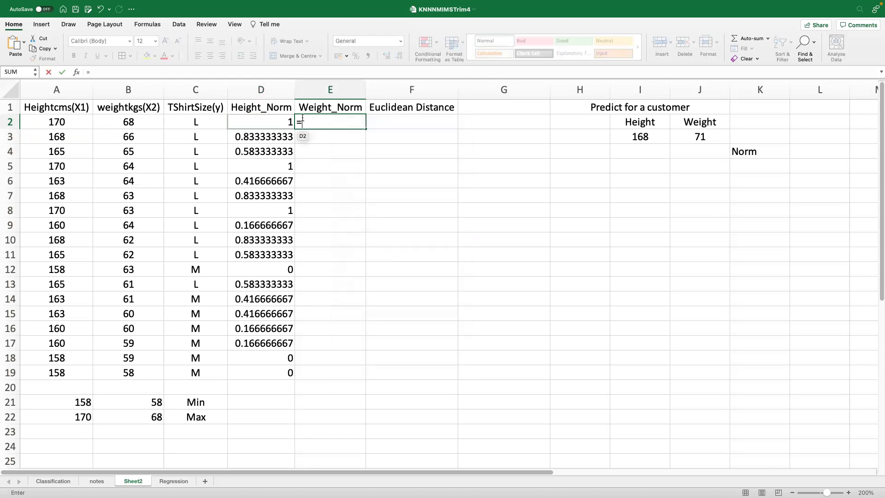
type("(")
left_click(155, 123)
type("-")
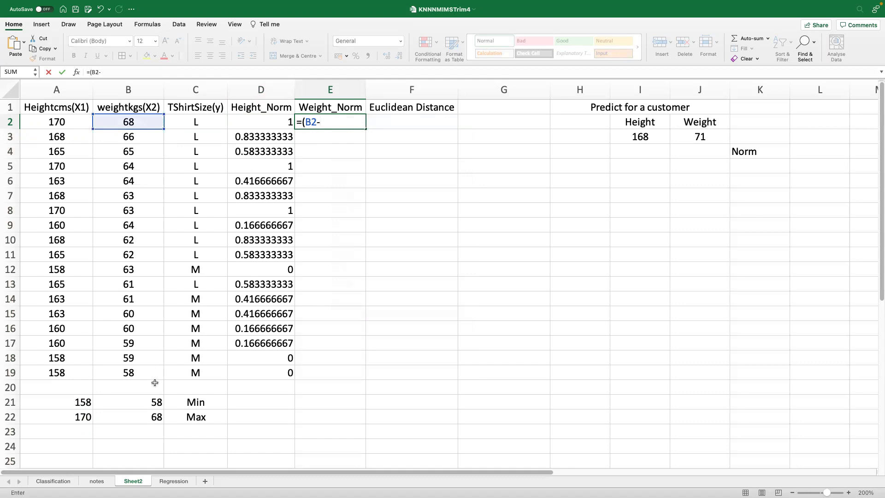
left_click(154, 399)
key("F4")
type(")/(")
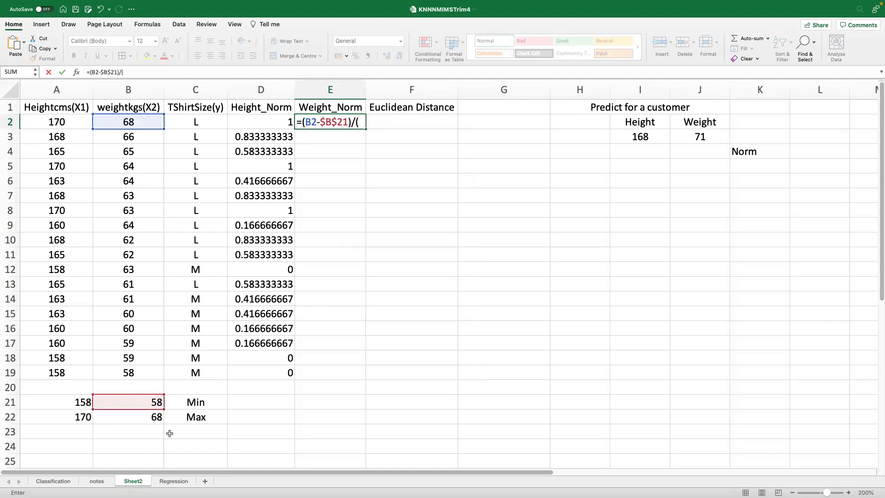
left_click(152, 417)
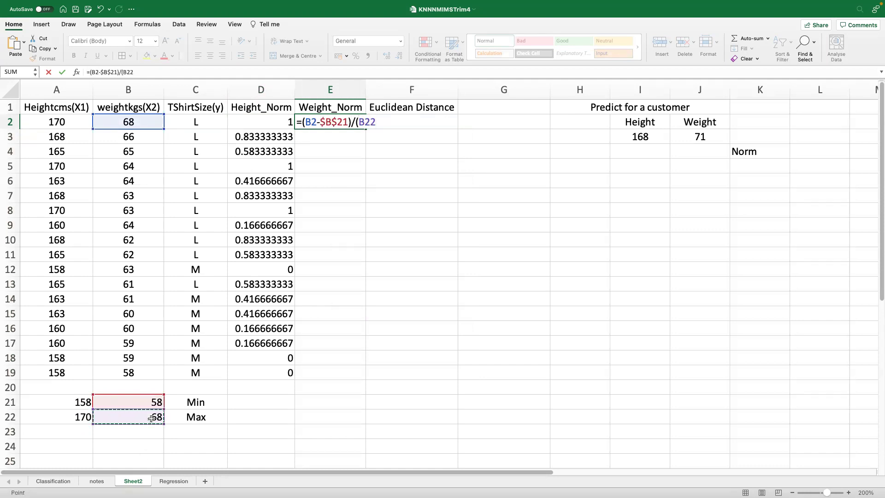
key("F4")
type("-")
left_click(152, 403)
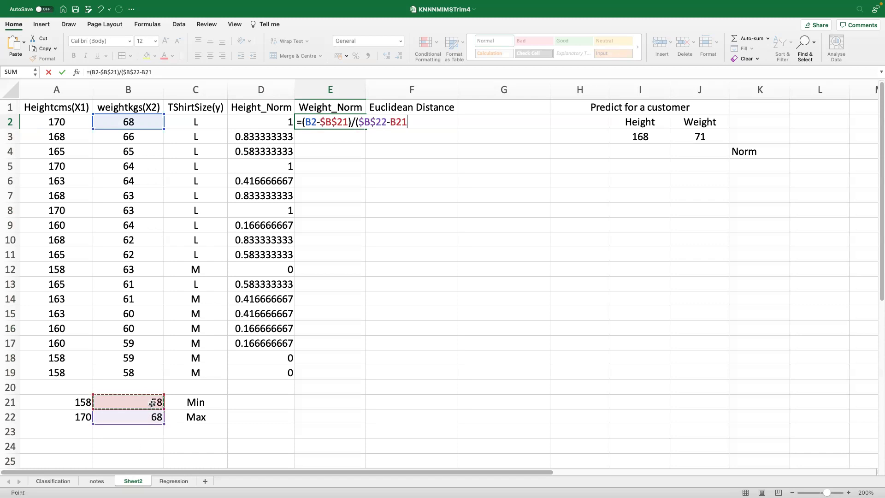
key("F4")
type(")")
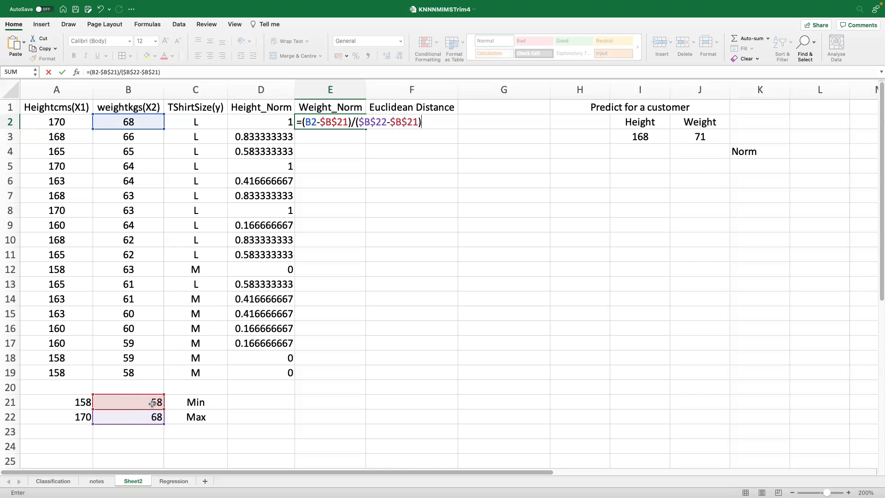
key("Return")
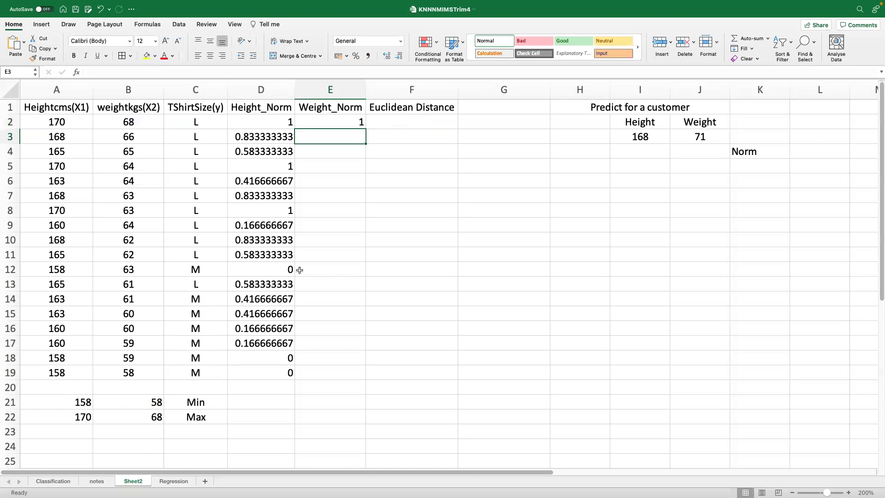
Fill the E2 Weight_Norm formula down to E19
left_click(346, 121)
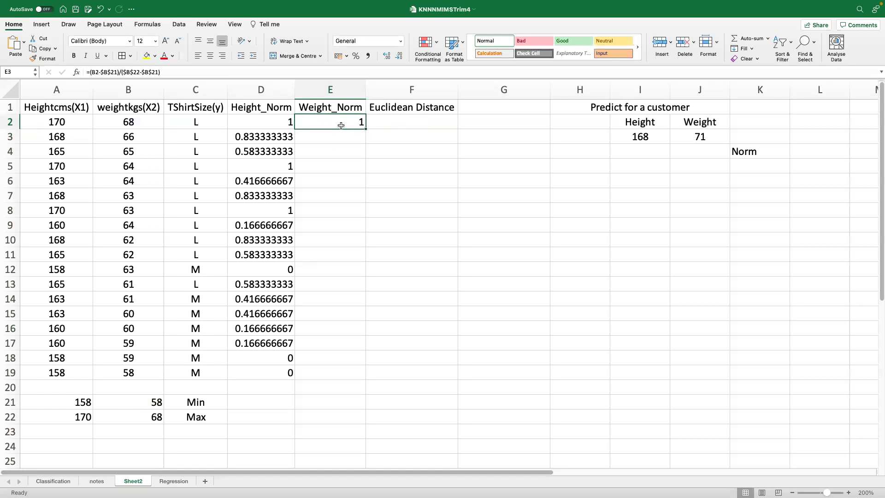
double_click(365, 128)
left_click(325, 237)
Reduce the decimal places shown in Height_Norm D2:D19
left_click(276, 118)
key("super+shift+Down")
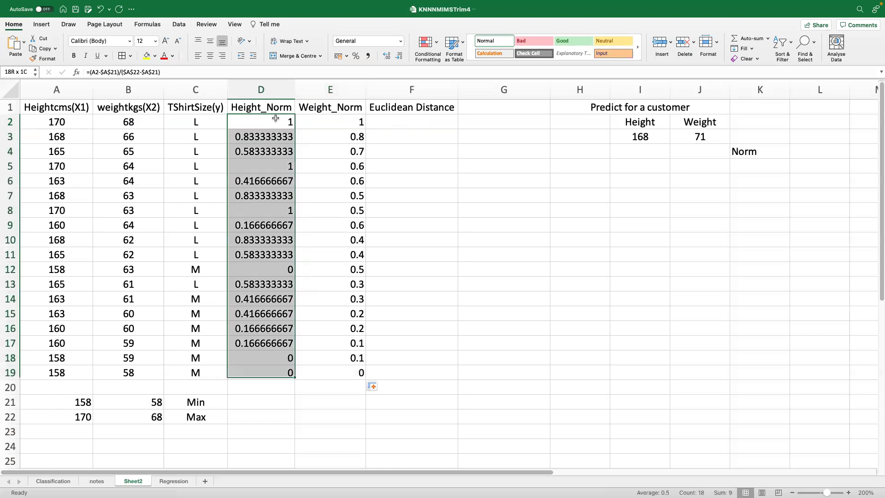
left_click(399, 55)
left_click(399, 55)
left_click(399, 55)
left_click(399, 55)
left_click(399, 55)
left_click(399, 55)
left_click(399, 55)
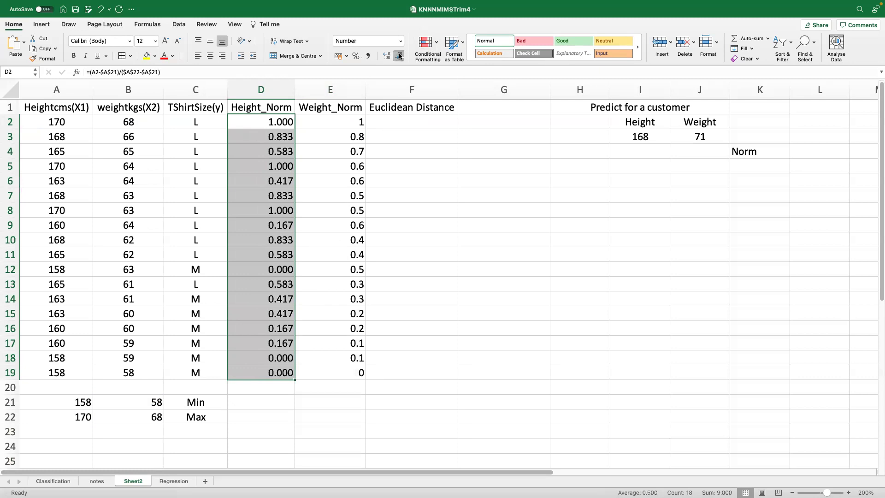
Trim Height_Norm to two decimals and enter =(I3-A21)/(A22-A21) in I4
left_click(479, 193)
left_click(641, 151)
type("=(")
left_click(648, 136)
type("-")
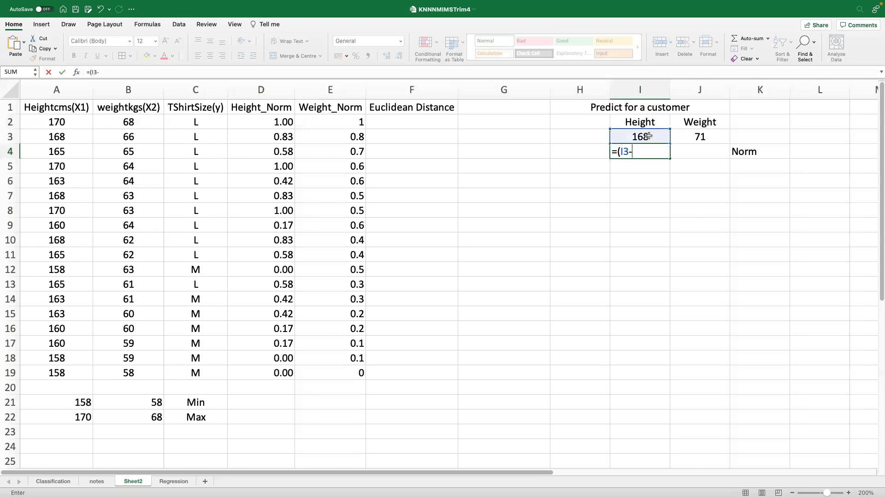
left_click(75, 402)
type(")")
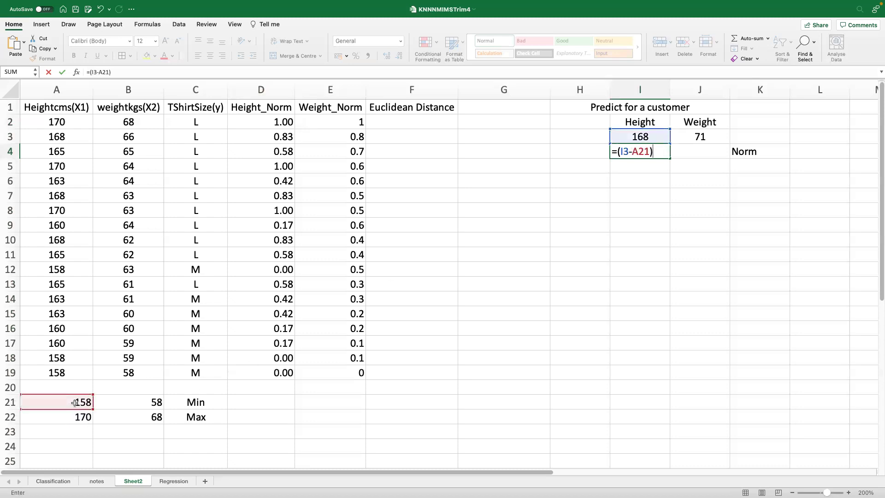
type("/(")
left_click(83, 416)
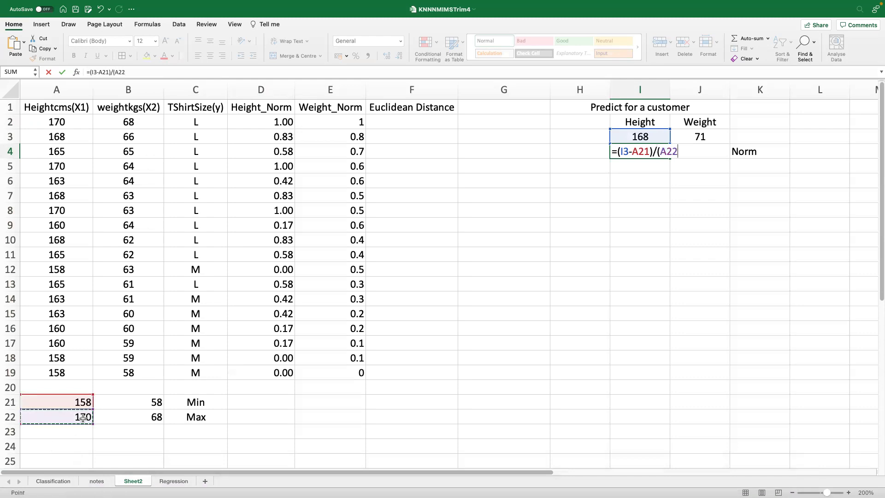
type("-")
left_click(68, 399)
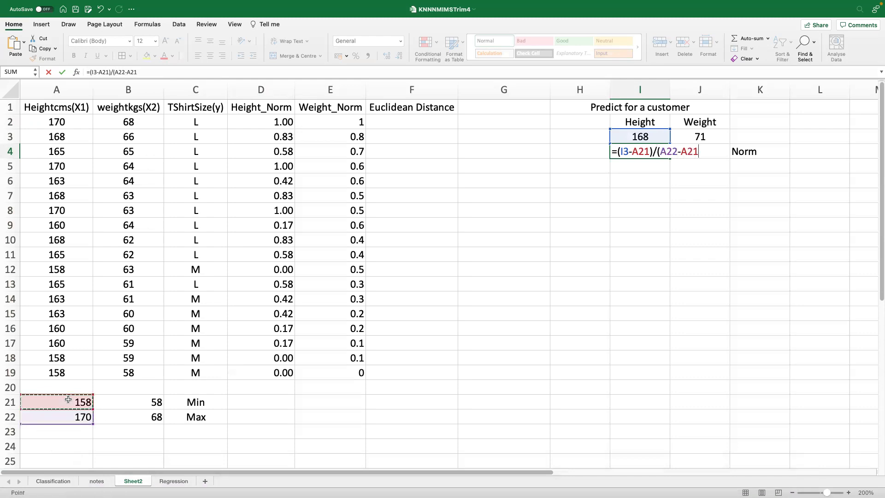
type(")")
key("Return")
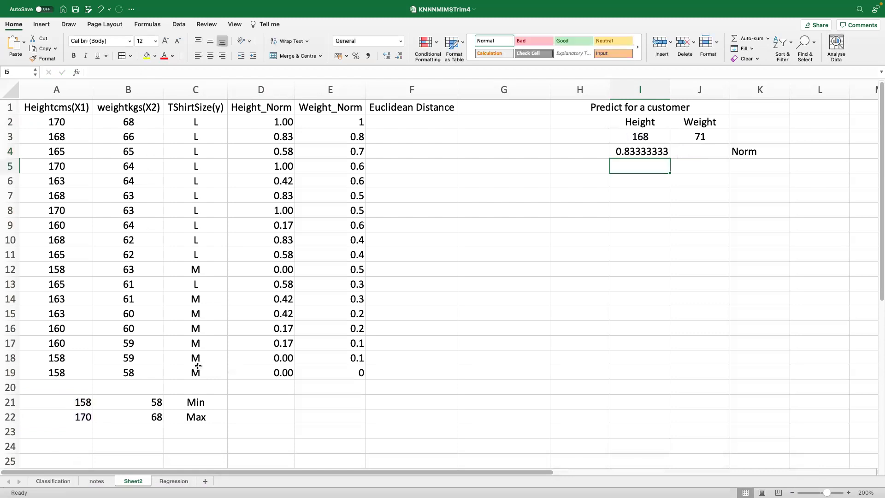
Enter =(J3-B21)/(B22-B21) in J4 for the customer's normalized weight
left_click(691, 154)
type("=")
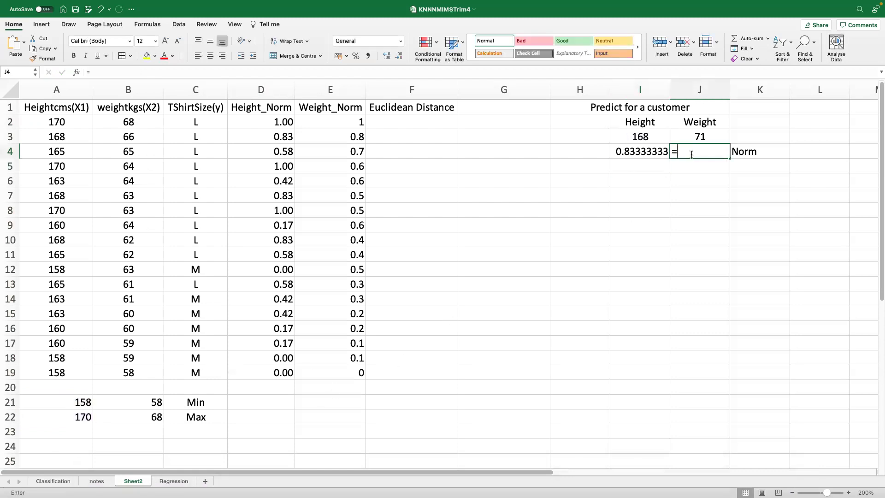
type("(")
left_click(715, 133)
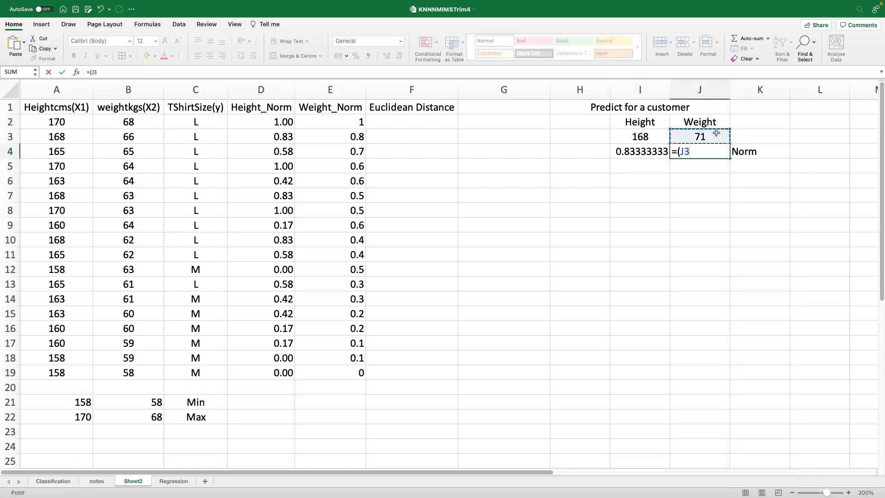
type("-")
left_click(156, 402)
type(")")
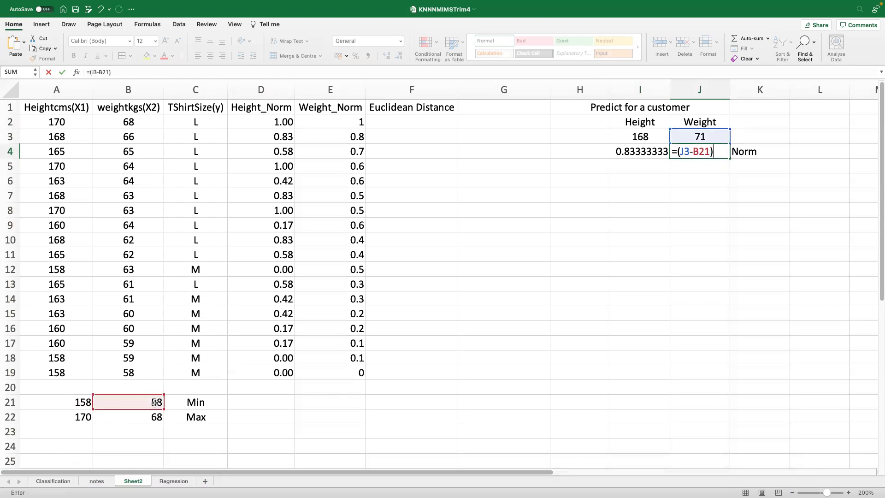
type("/(")
left_click(129, 416)
type("-")
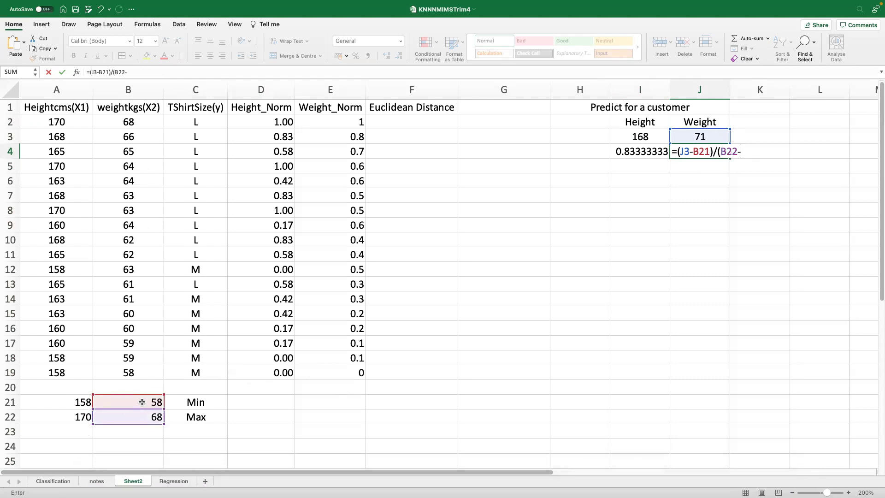
left_click(143, 403)
type(")")
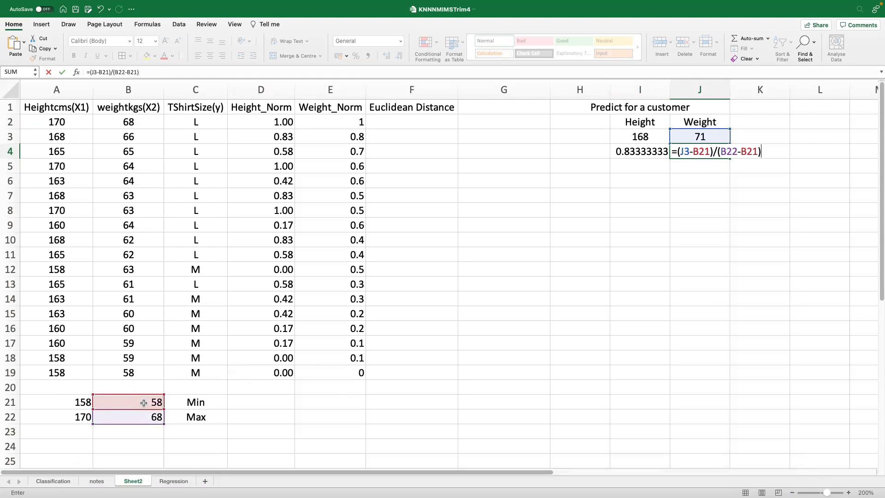
key("Return")
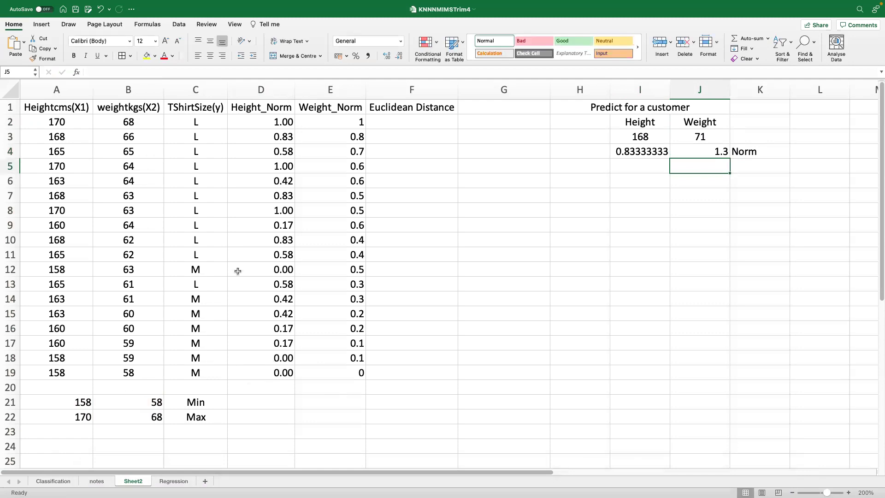
Show I4:J4 with two decimals, giving 0.83 and 1.30
left_click(667, 150)
left_click_drag(667, 150, 682, 148)
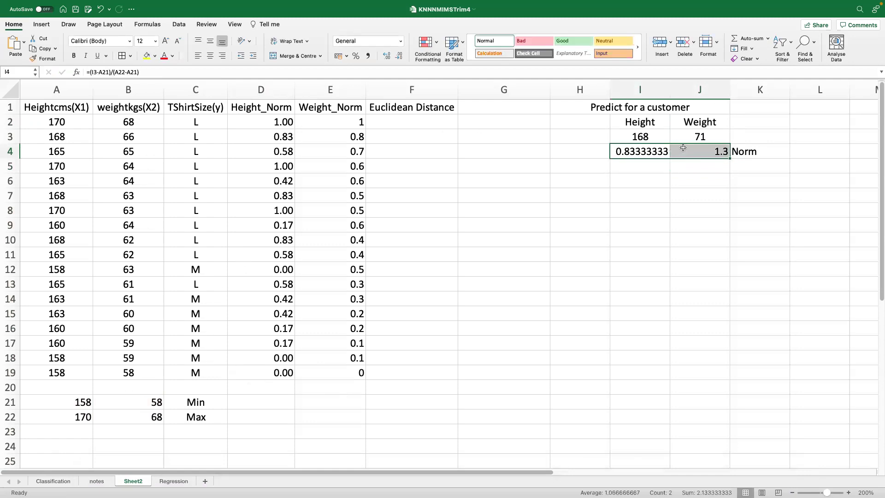
left_click(399, 55)
left_click(399, 56)
left_click(399, 56)
left_click(399, 55)
left_click(399, 55)
left_click(399, 55)
left_click(480, 208)
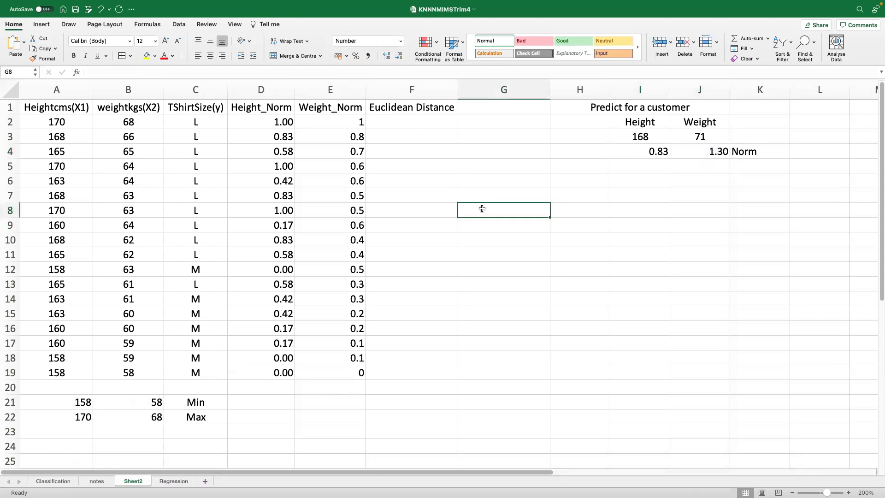
Start F2's formula as =SQRT(($I$4-D2 for the height term
left_click(411, 119)
type("=sqe")
key("BackSpace")
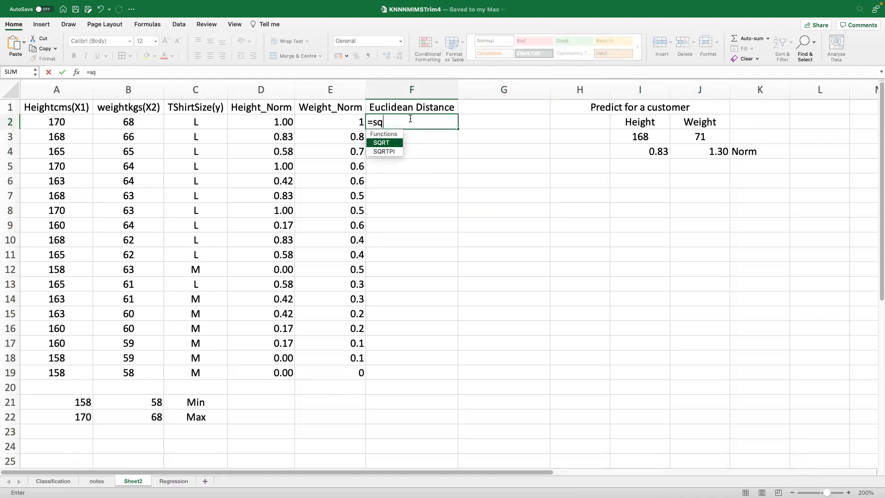
type("rt")
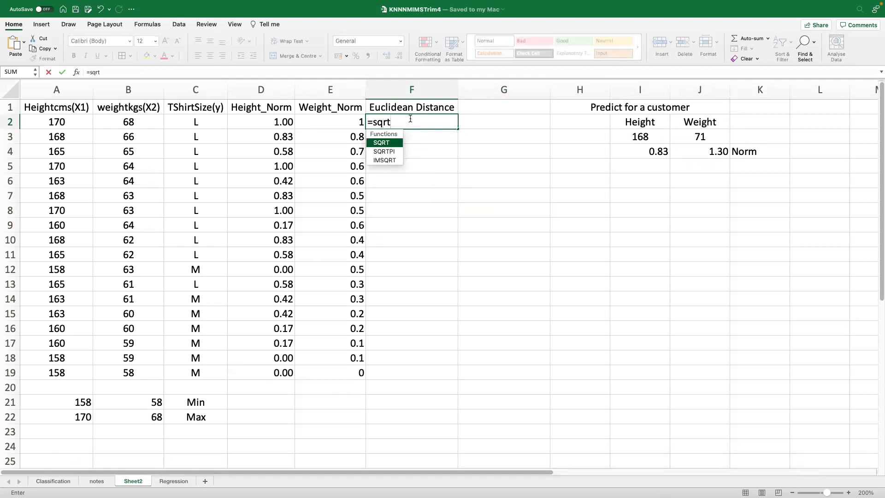
type("((")
left_click(659, 153)
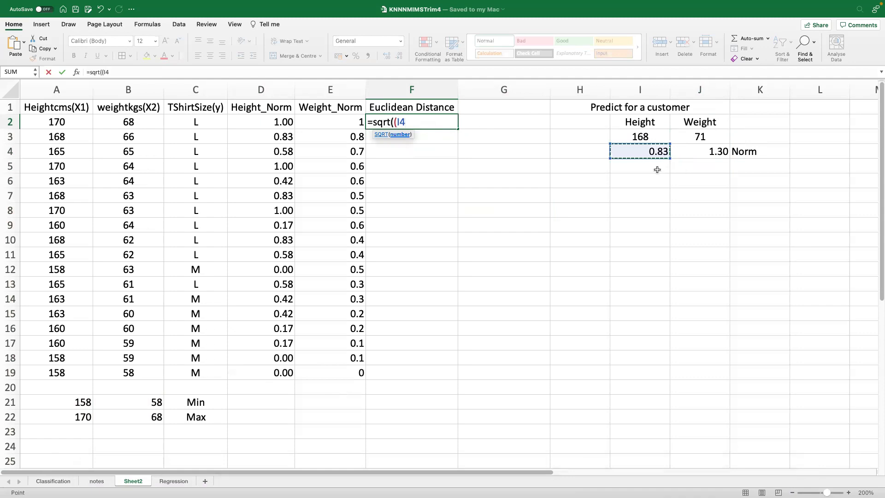
type("-")
left_click(281, 120)
left_click(402, 121)
key("F4")
left_click(440, 121)
Complete it with )^2+($J$4-E2)^2) and commit, giving 0.343187671
type(")^2+")
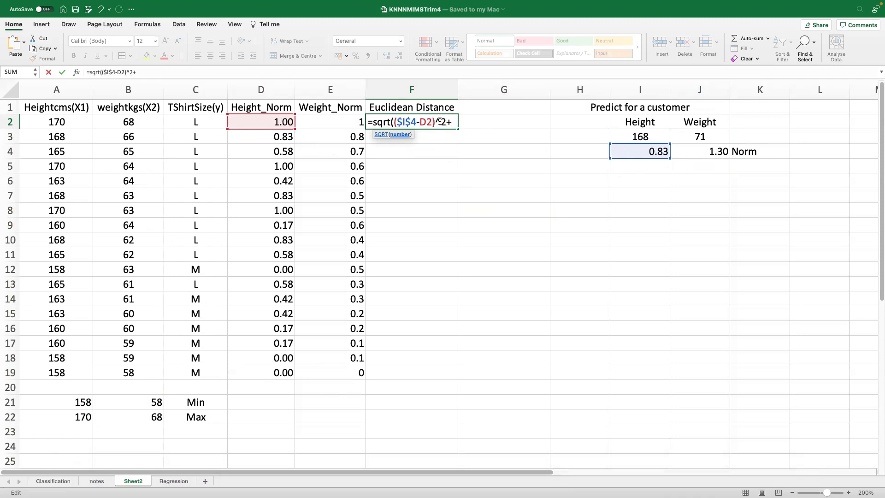
type("(")
left_click(699, 153)
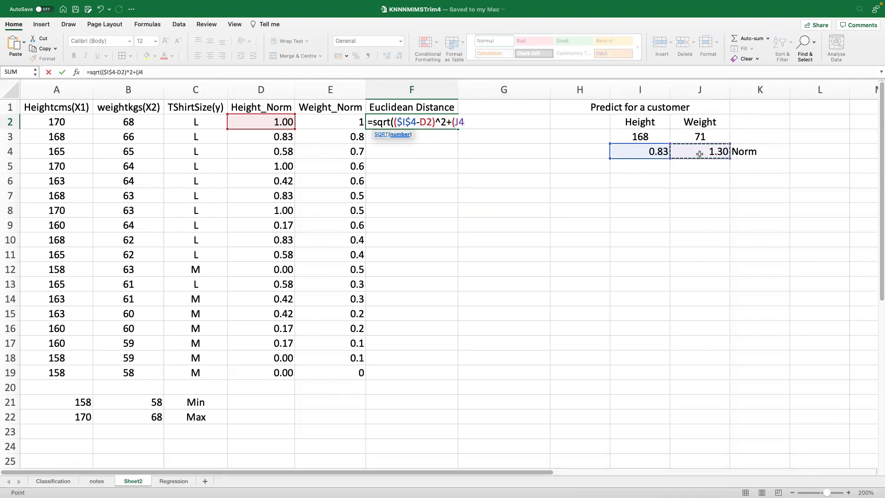
key("F4")
type("-")
left_click(347, 123)
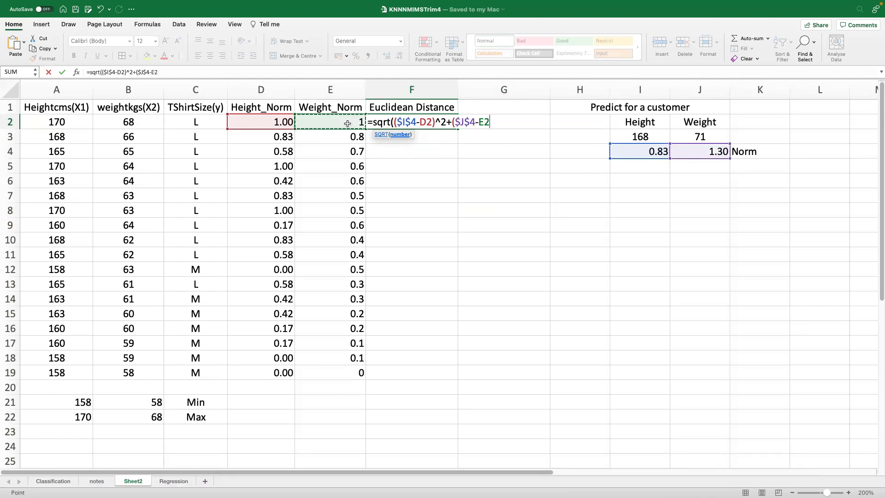
type(")^2)")
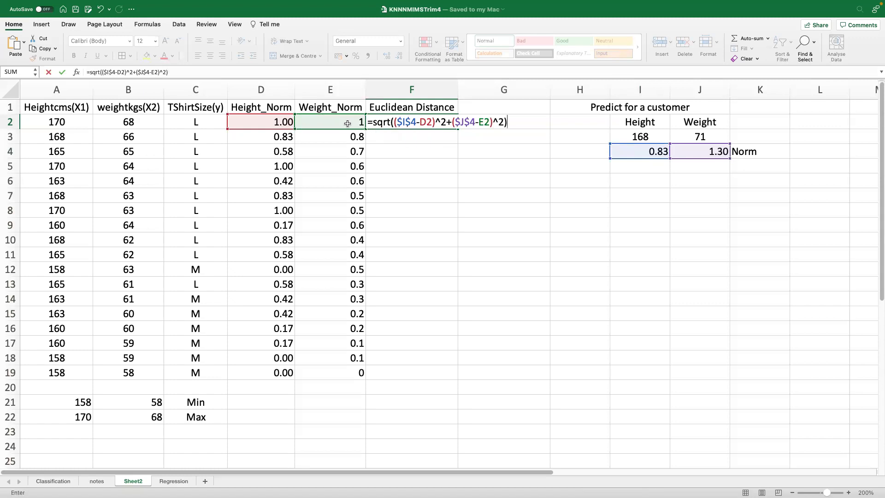
key("Return")
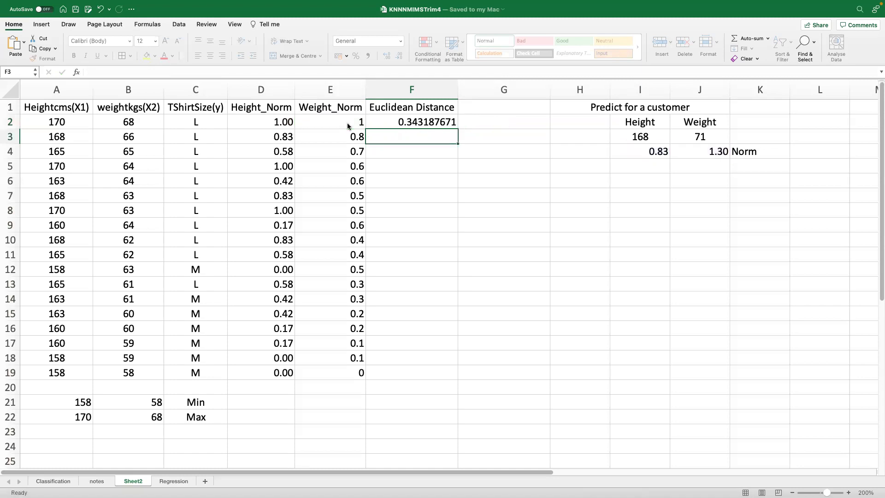
Fill the distance formula down to F19 and show two decimals
left_click(444, 123)
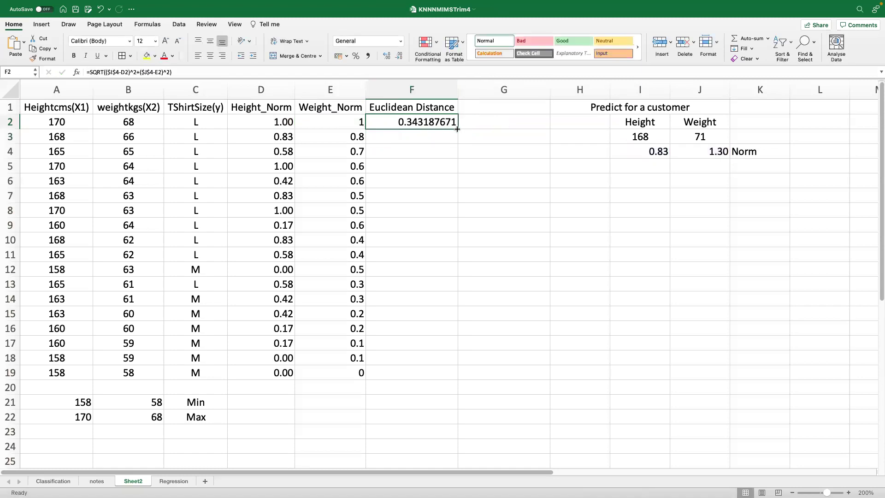
double_click(457, 129)
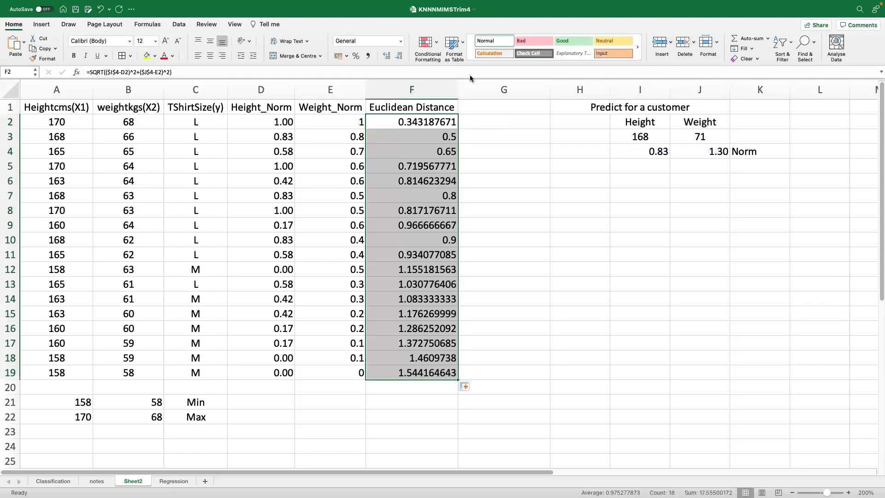
left_click(398, 55)
left_click(398, 56)
left_click(397, 56)
left_click(397, 56)
left_click(397, 56)
left_click(397, 55)
left_click(397, 56)
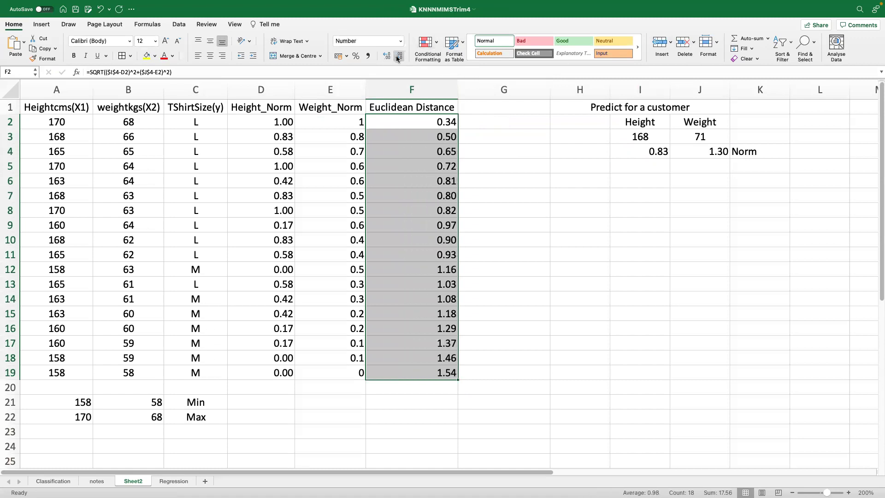
Sort all rows by Euclidean Distance smallest to largest, expanding the selection
left_click(789, 44)
left_click(793, 58)
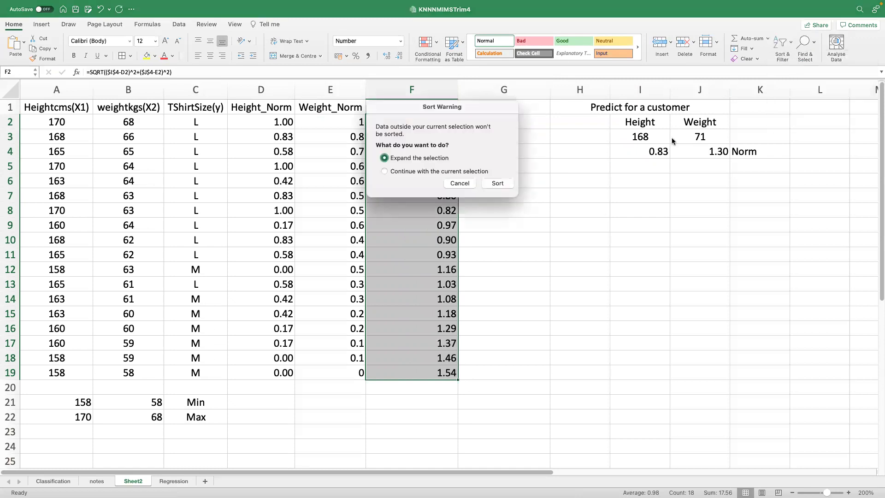
left_click(493, 183)
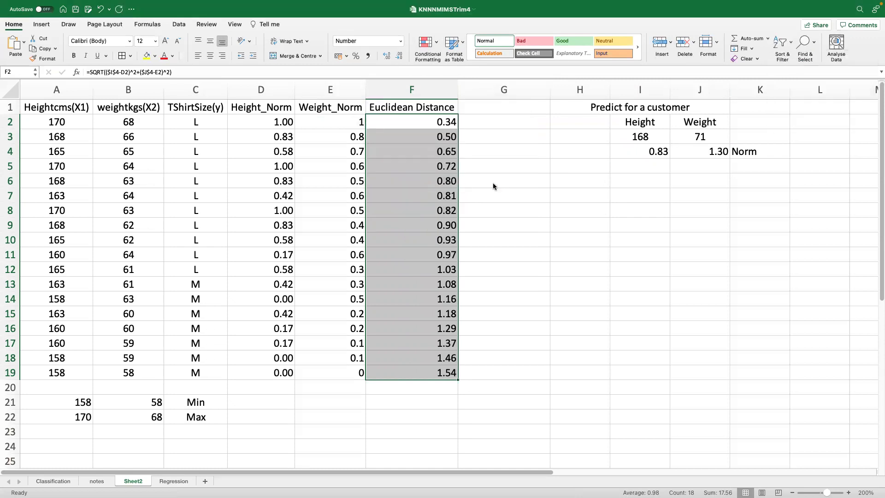
left_click(548, 198)
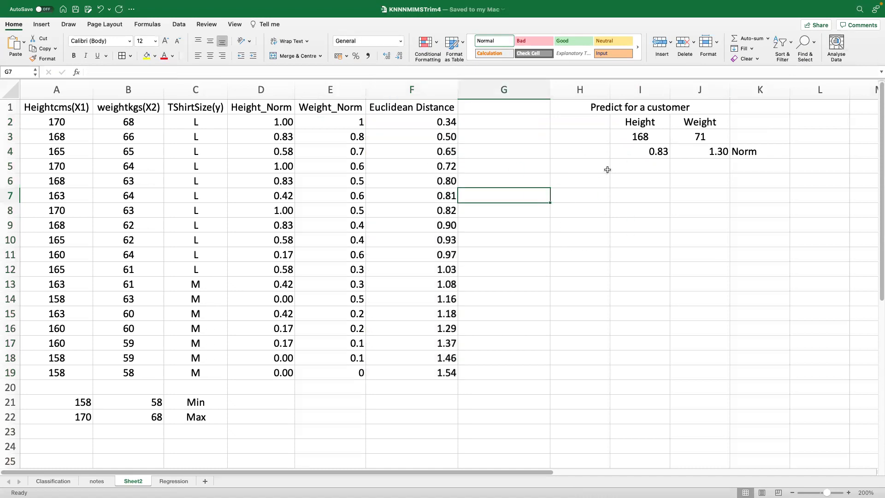
Type 'Assume K= 3' in I6 and check the three nearest sizes in C2:C4
left_click(622, 183)
type("Ass")
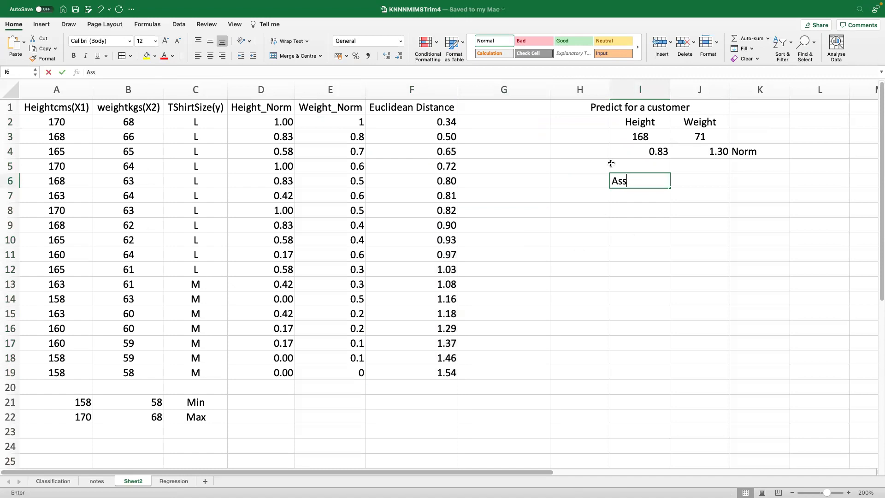
type("ume K= ")
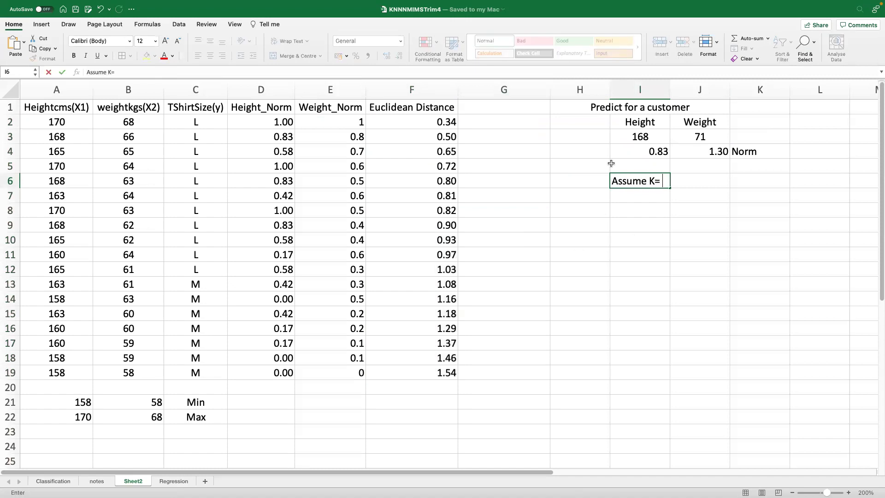
type("3")
left_click(510, 269)
left_click(219, 121)
left_click_drag(218, 121, 214, 151)
left_click(660, 168)
Extend the I6 note with ', predictd T Shirt Size is L'
left_click(648, 186)
left_click(298, 74)
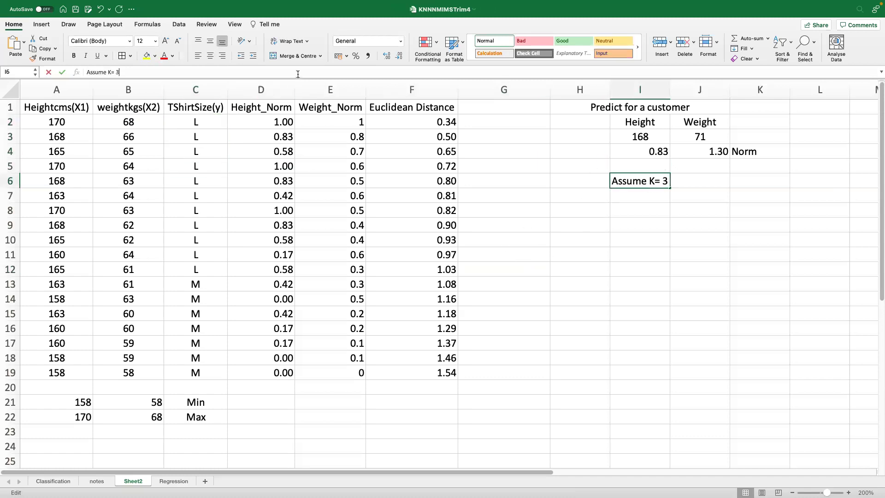
type(", predi")
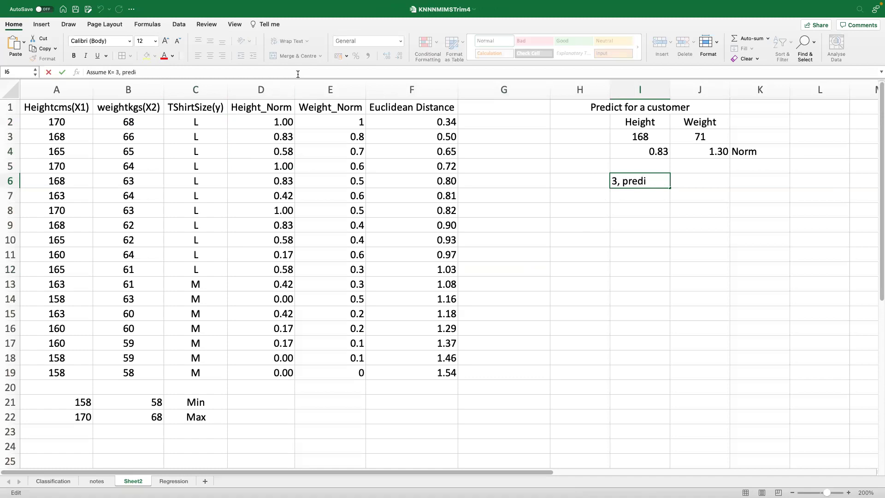
type("ctd T Shirt Size is L")
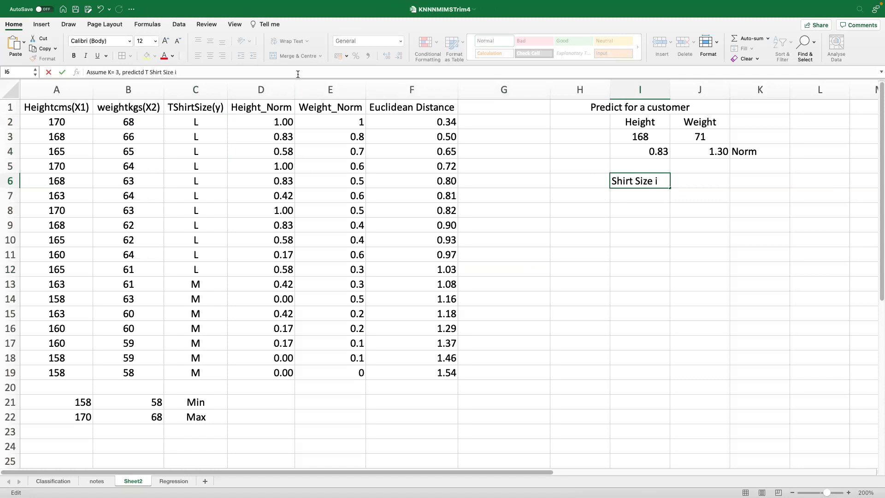
left_click(511, 265)
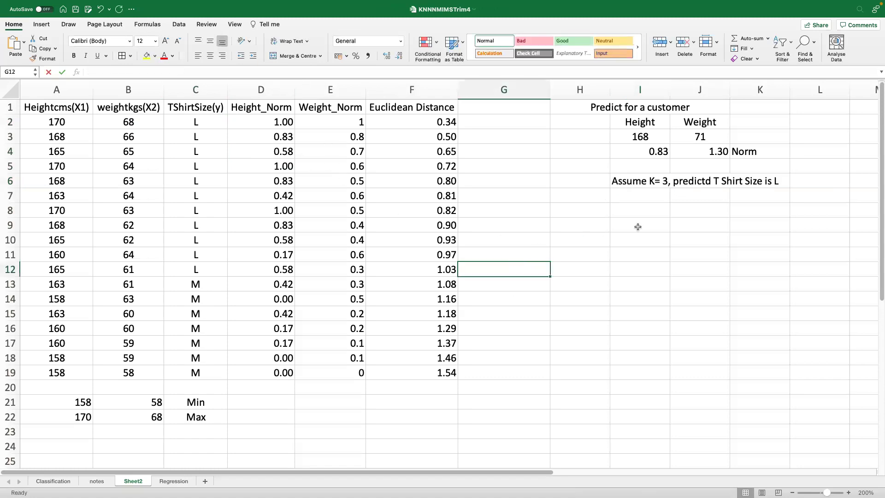
Copy the note to I7, change it to K= 5, and save the workbook
left_click(634, 181)
key("ctrl+c")
left_click(641, 195)
key("ctrl+v")
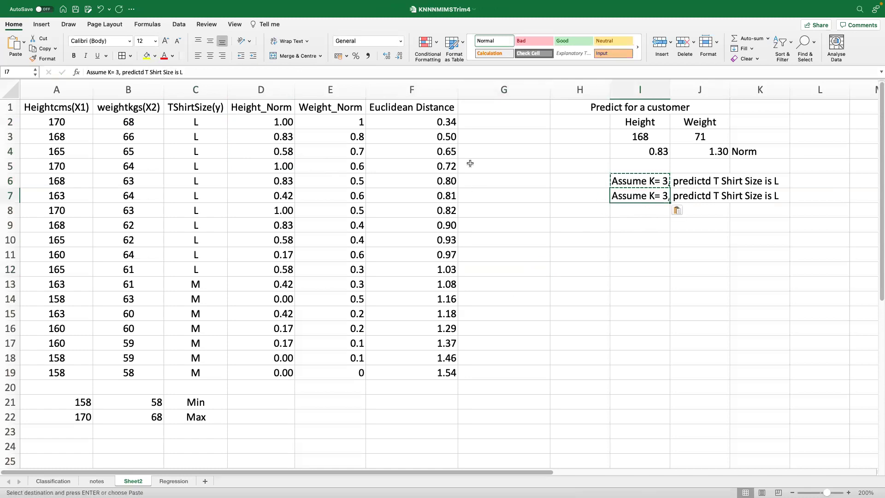
left_click(118, 72)
key("BackSpace")
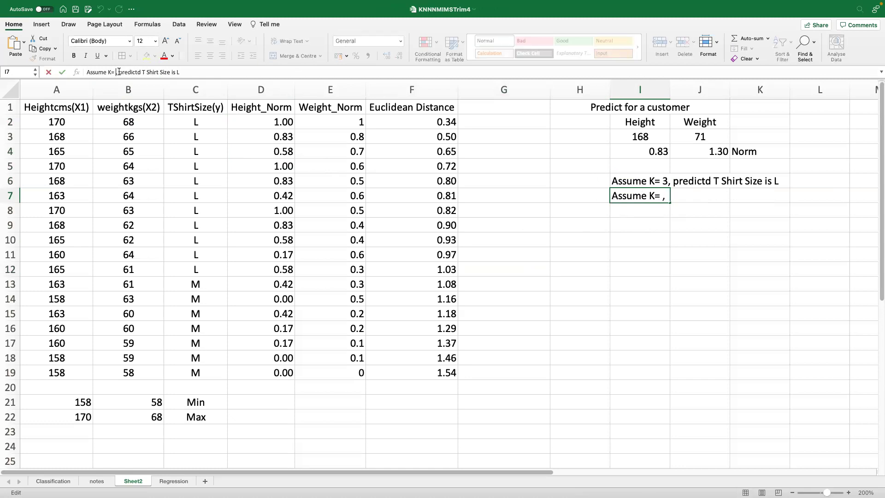
type("5")
left_click(640, 281)
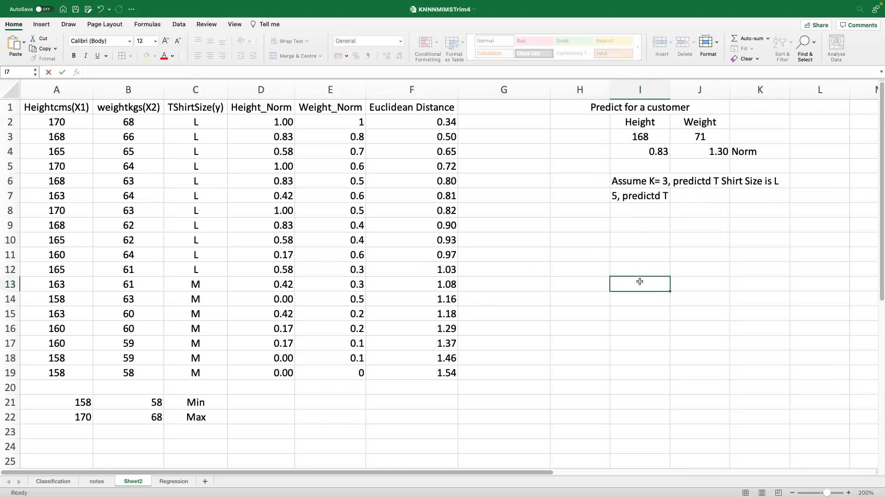
key("ctrl+s")
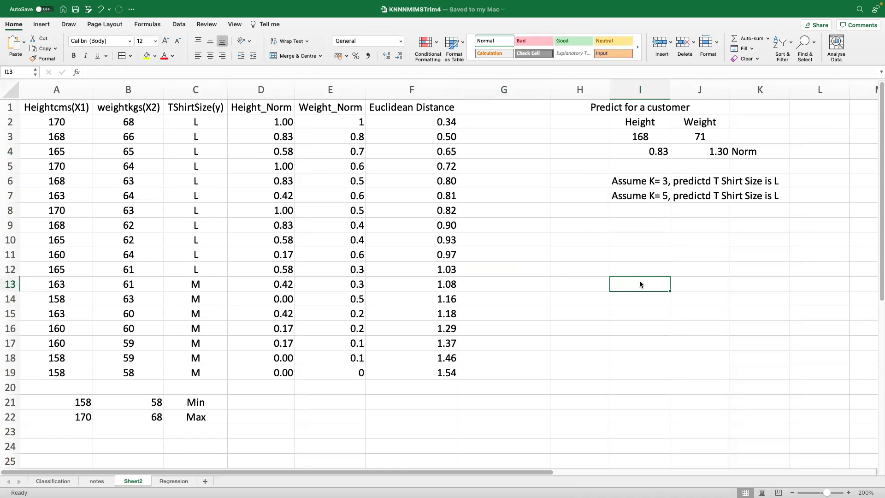
Edit F2 to show =SQRT(($I$4-D2)^2+($J$4-E2)^2) with coloured references
left_click(421, 121)
left_click(186, 69)
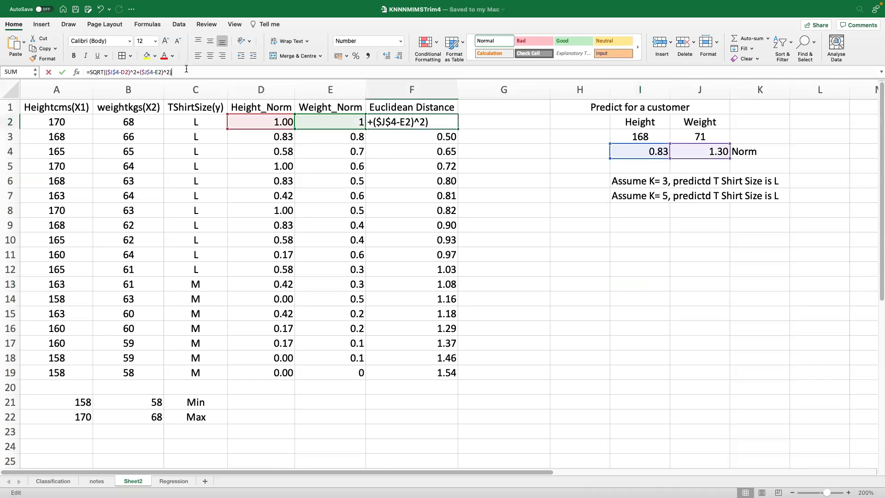
left_click(431, 125)
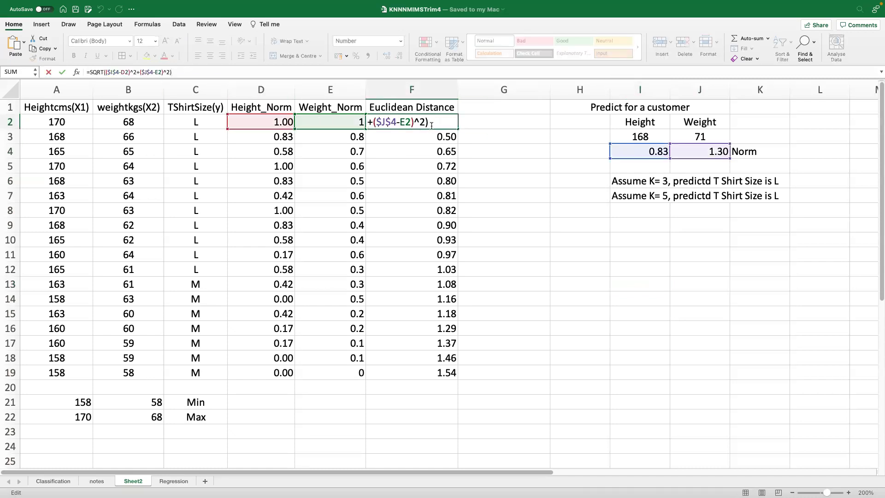
left_click(185, 71)
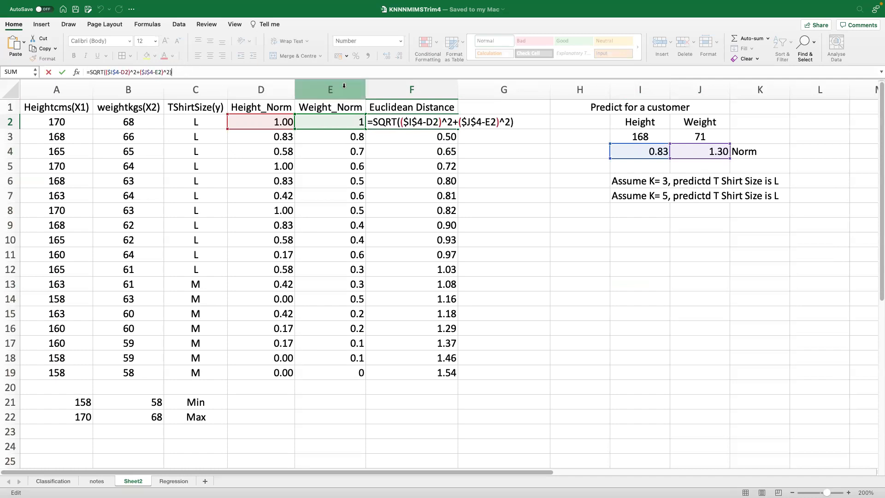
left_click(521, 122)
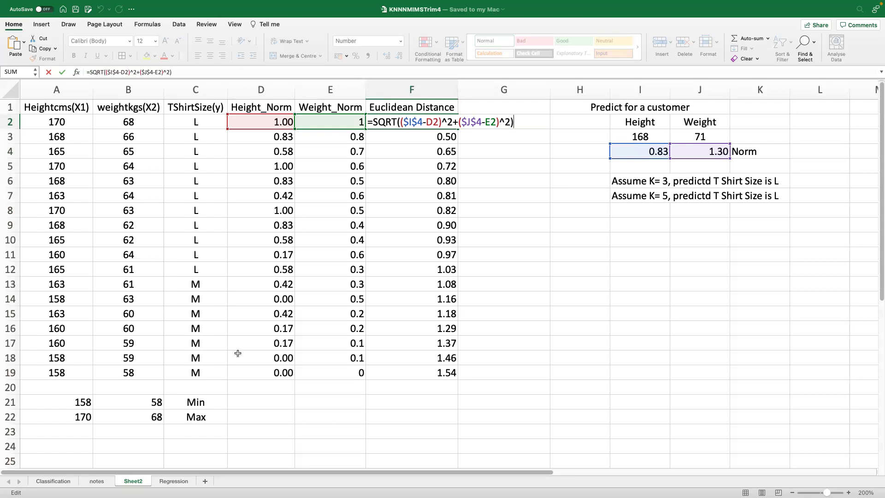
Commit the F2 distance formula, rename Sheet2 to Classification_Norm, and switch to the Regression sheet
key("Escape")
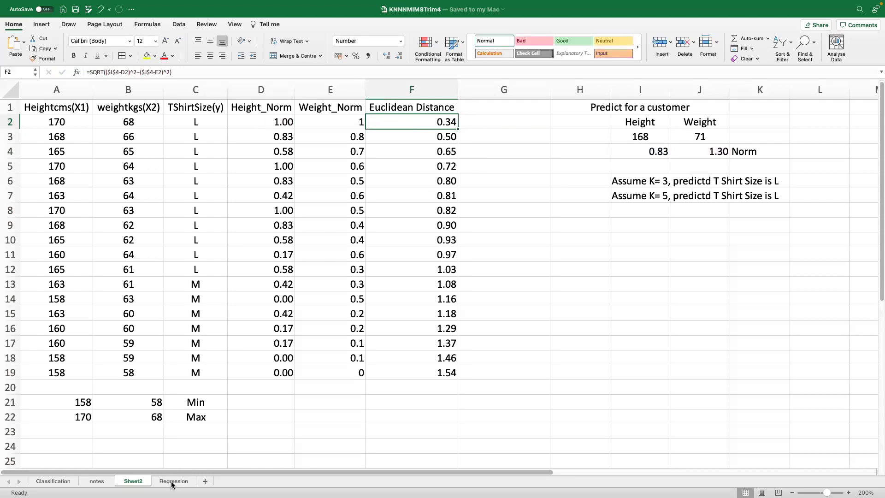
double_click(131, 482)
type("Classif")
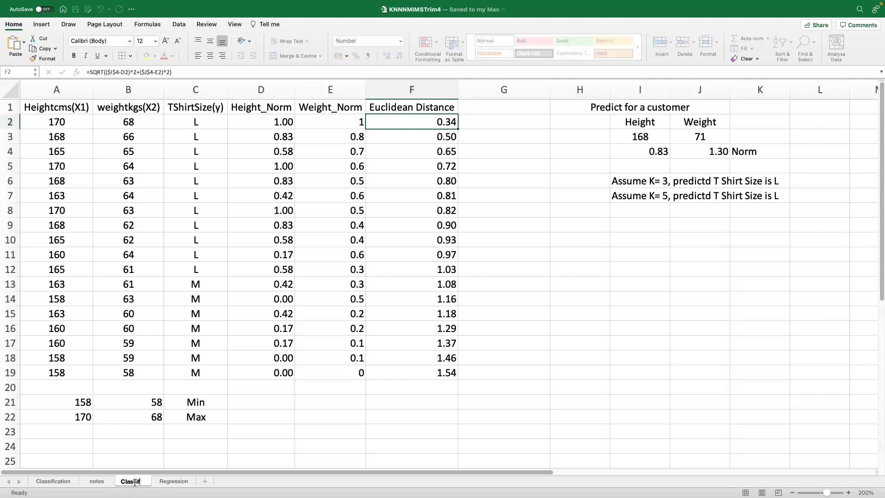
type("ication_Norm")
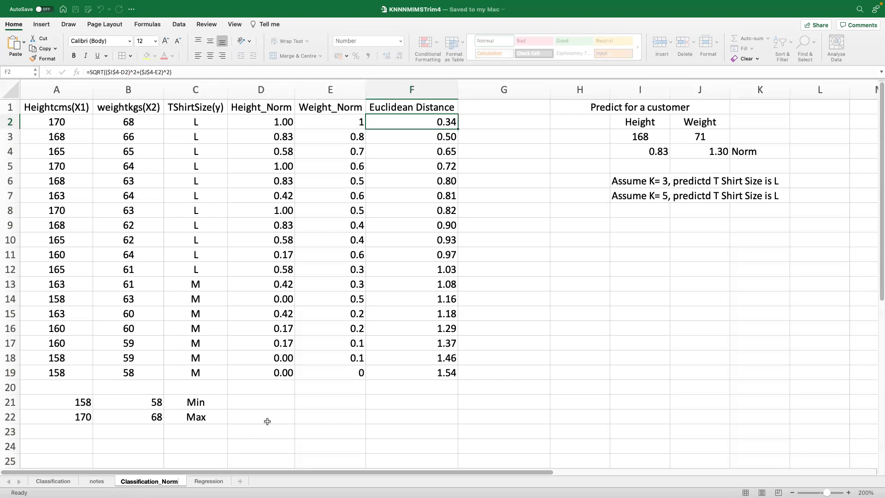
left_click(267, 421)
left_click(208, 480)
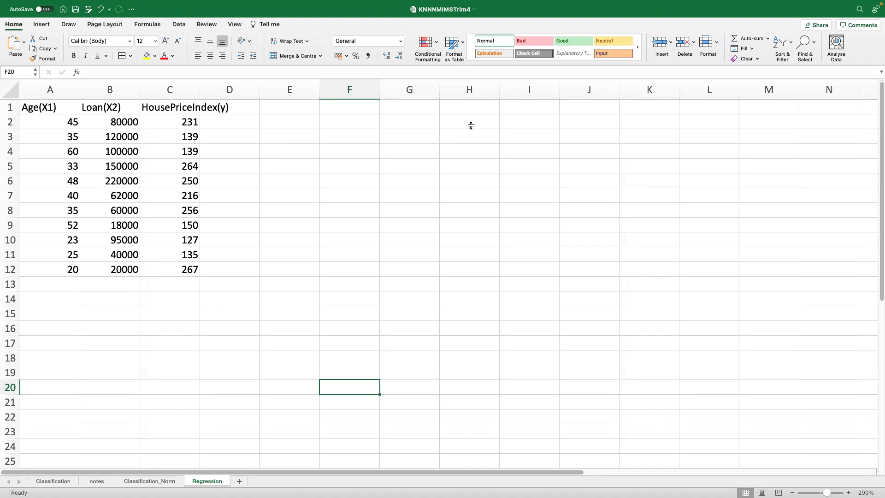
Enter the 'Predict for a Customer' title in H1 with Age and Loan headers in H2:I2
left_click(478, 108)
type("Predict for a Ci")
key("BackSpace")
type("ustomer")
key("Return")
type("Age")
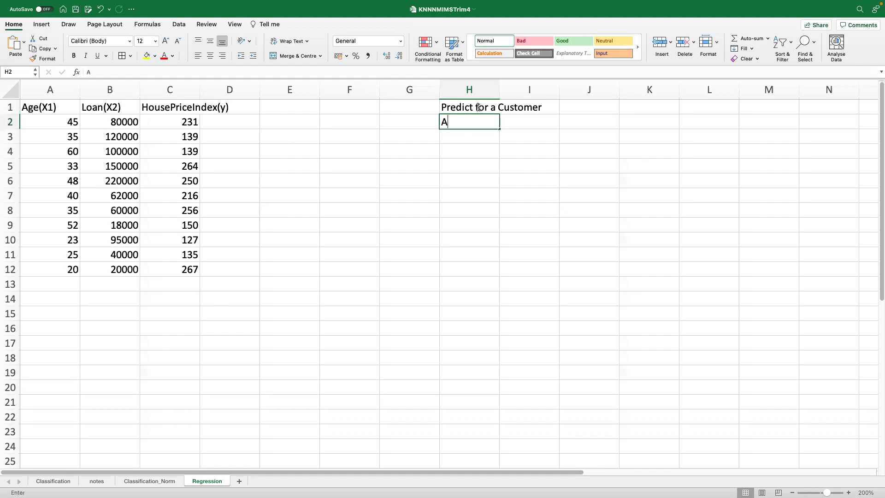
key("Tab")
type("Loan")
key("Return")
Enter age 28 and loan 120000 in H3:I3, and a 'Scale' label in J4
key("Left")
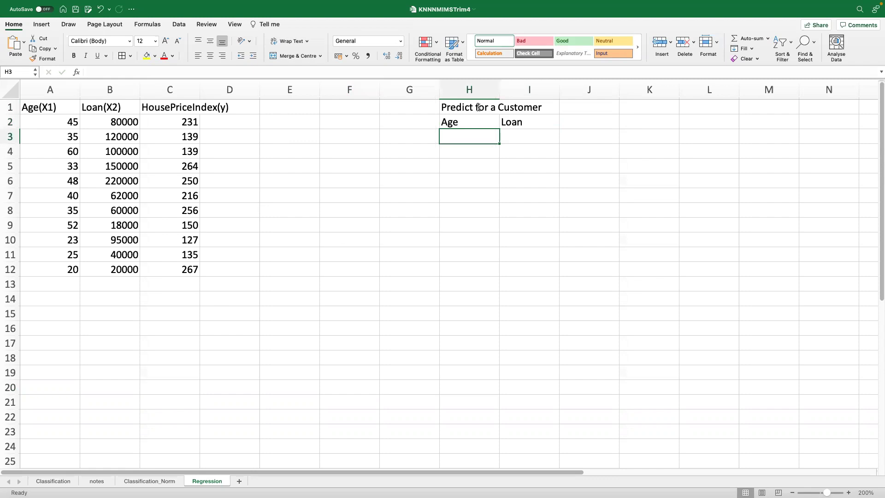
type("28")
key("Tab")
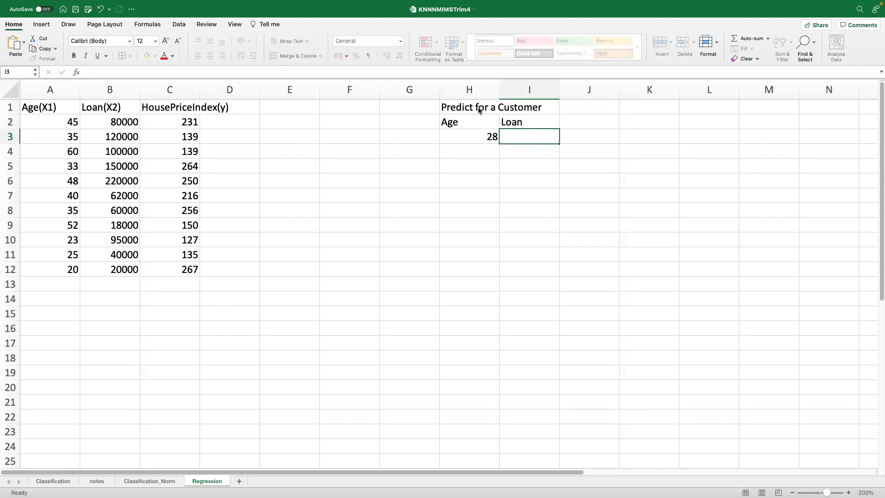
type("120000")
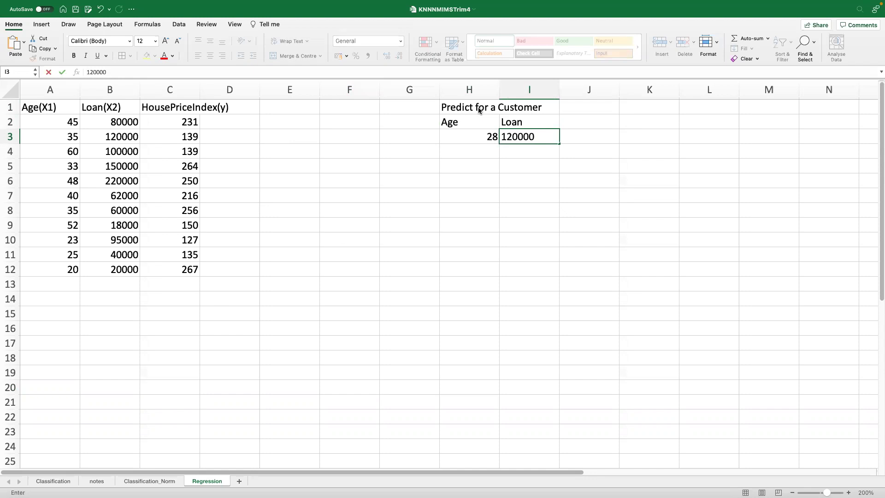
key("Tab")
key("Down")
type("Scale")
key("Return")
Autofit columns C, A and B to their contents
double_click(200, 90)
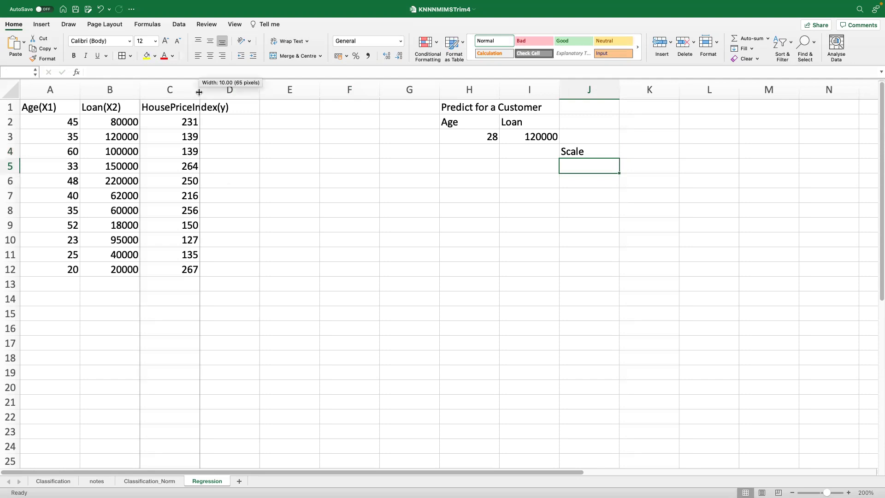
double_click(80, 85)
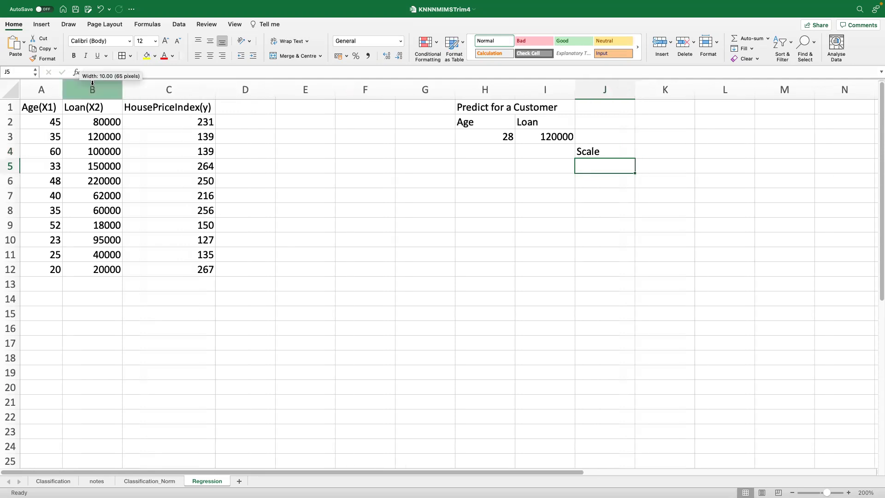
double_click(123, 86)
Type the headers 'Age _Scale', 'Loan_Scale' and 'Euclidean Distance' in D1:F1 and autofit column F
left_click(224, 109)
type("Age _")
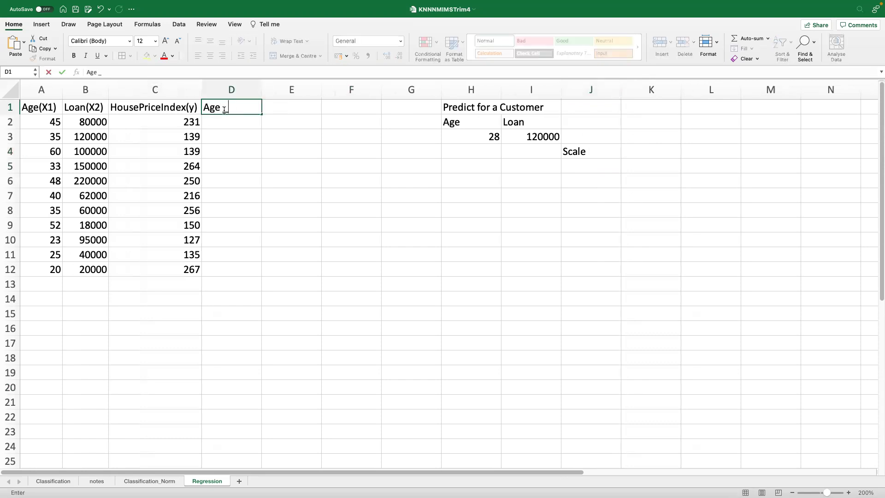
type("Scale")
left_click(335, 181)
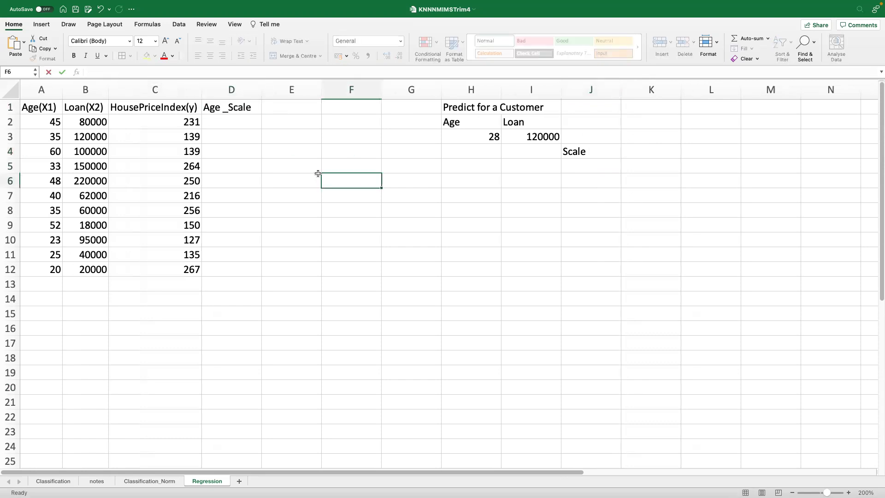
left_click(284, 104)
type("Loan")
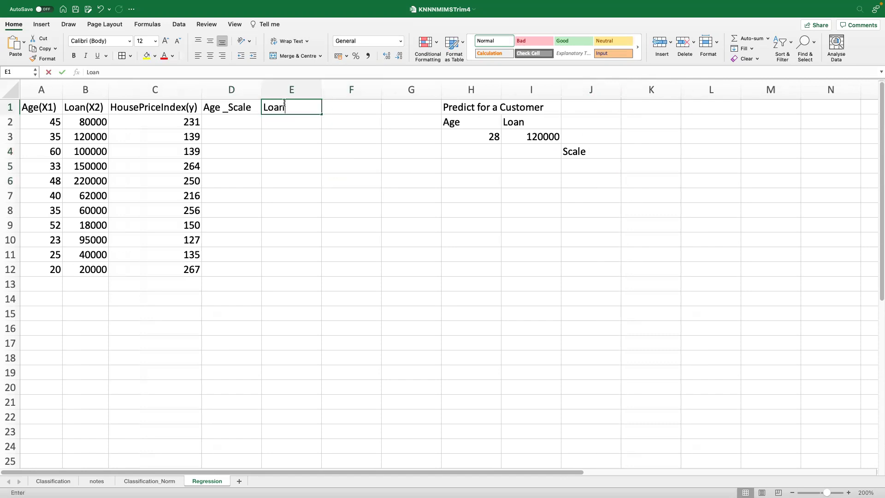
type("_Scale")
left_click(370, 177)
type("E")
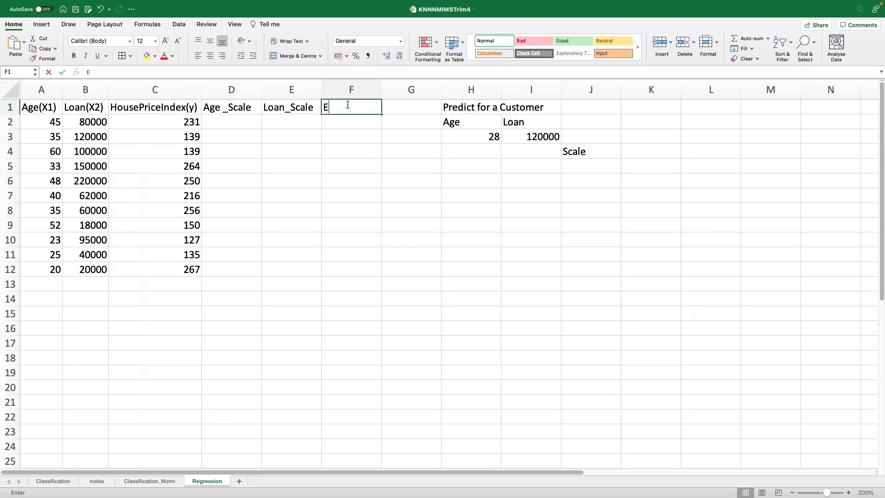
type("uclid")
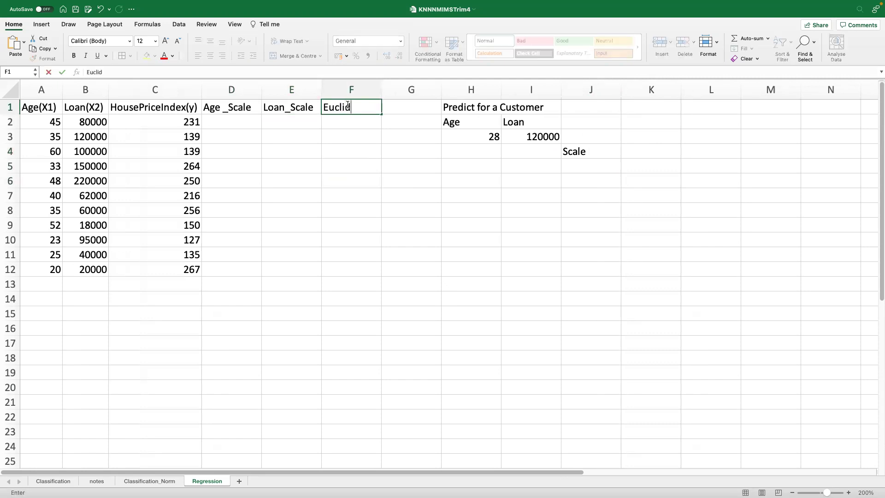
type("ean Distance")
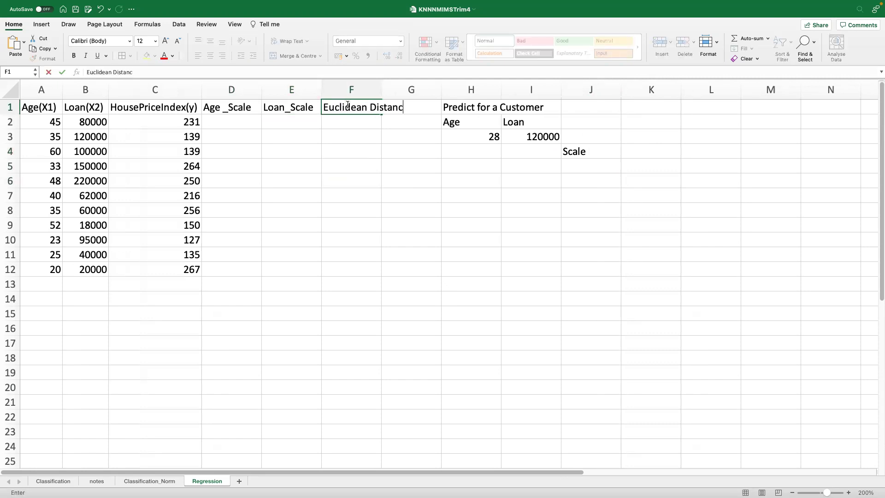
double_click(385, 92)
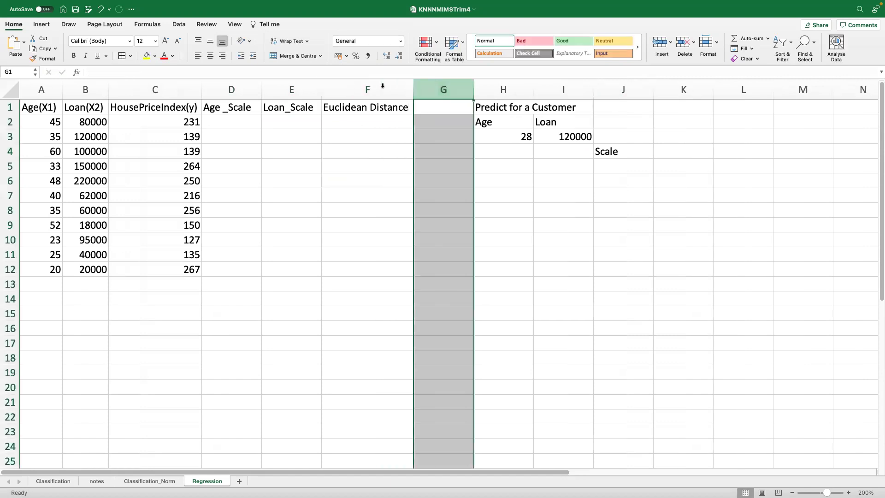
left_click(387, 256)
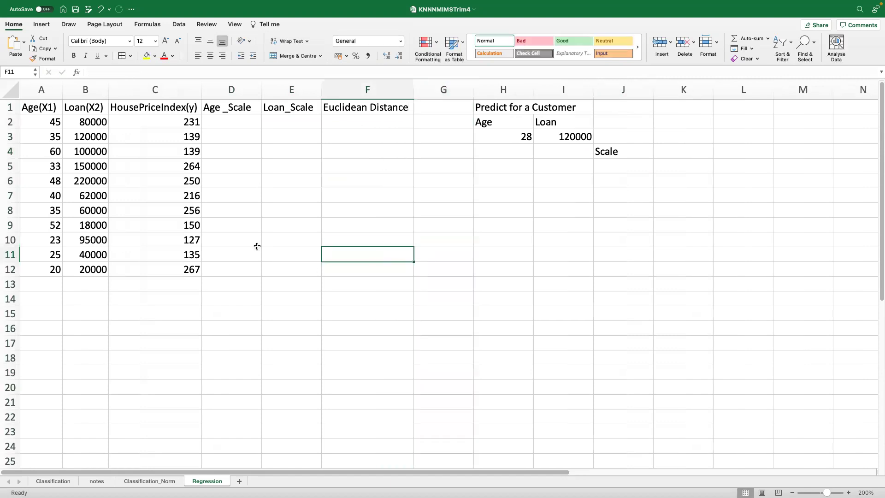
Label C14 'Average' and C15 'Std Deviation'
left_click(181, 299)
type("Average")
key("Return")
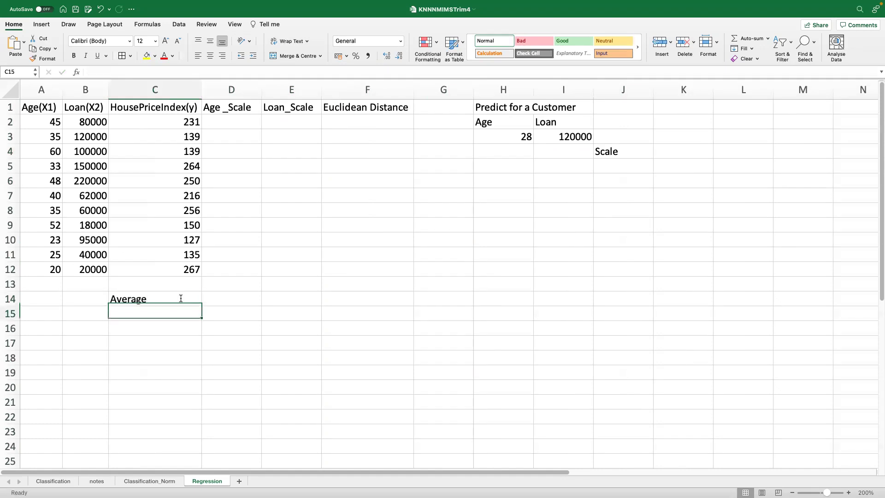
type("Std Deviation")
key("Return")
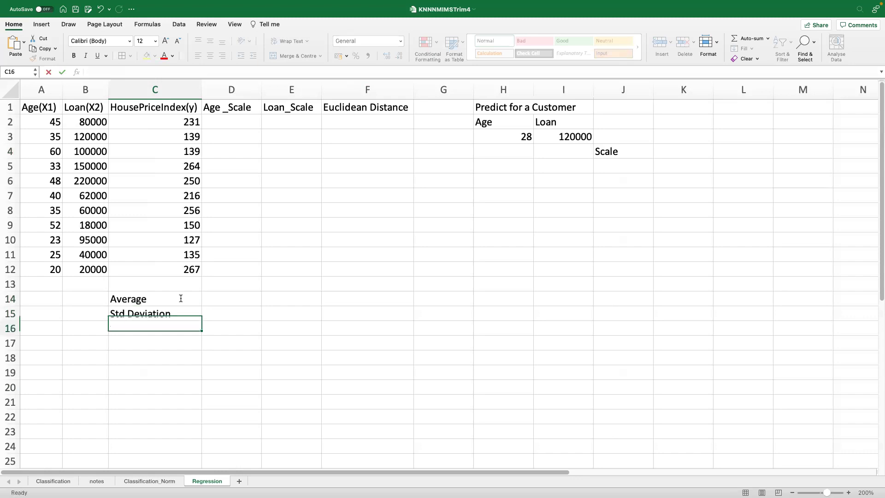
Compute the Age average (=AVERAGE(A2:A12)) and standard deviation (=STDEV(A2:A12)) in A14:A15
left_click(78, 305)
left_click(47, 304)
type("=average(")
left_click(51, 121)
left_click_drag(51, 122, 54, 266)
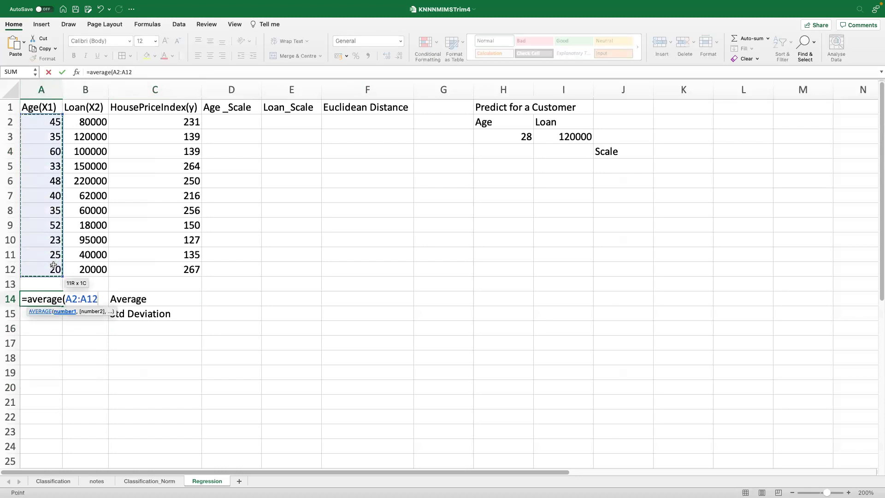
type(")")
key("Return")
type("=")
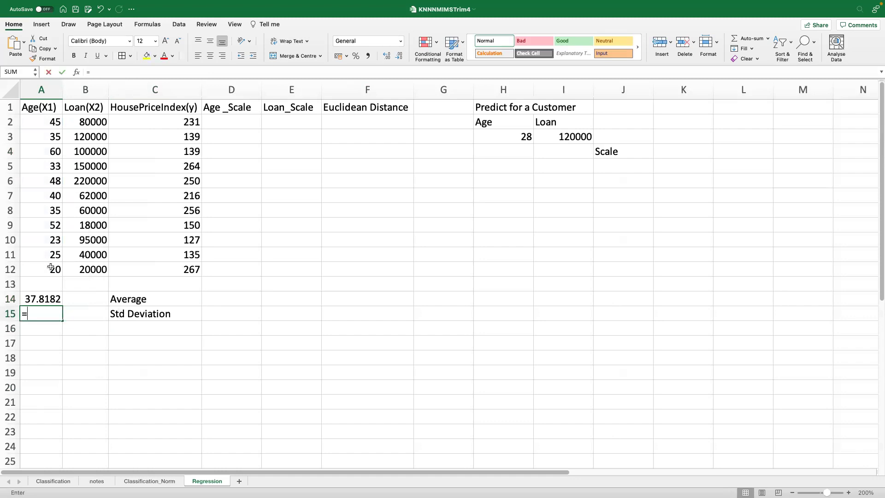
type("stdev(")
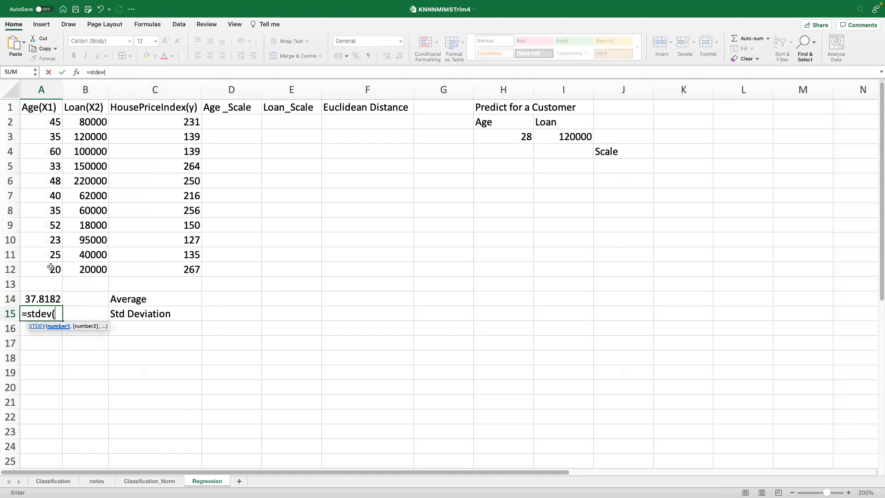
left_click_drag(41, 122, 44, 263)
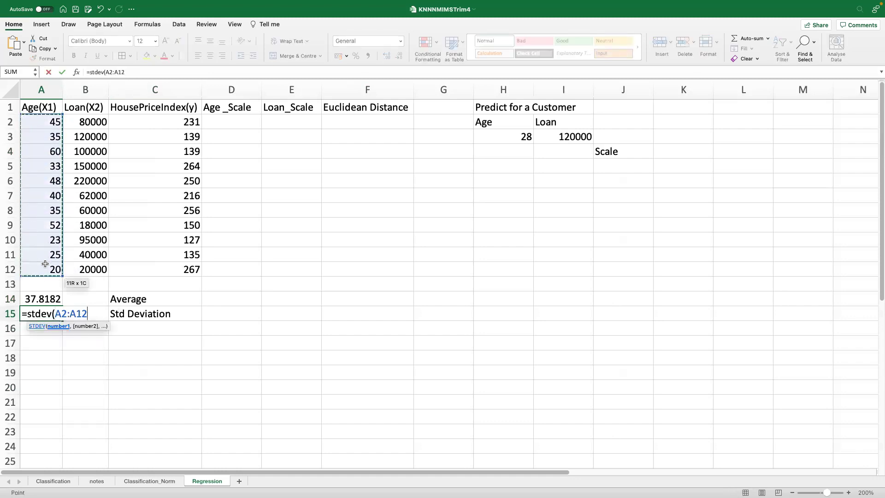
type(")")
key("Return")
Compute the Loan average and standard deviation over B2:B12 in B14:B15, then save the workbook
left_click(97, 300)
type("=average(")
left_click_drag(91, 121, 92, 266)
type(")")
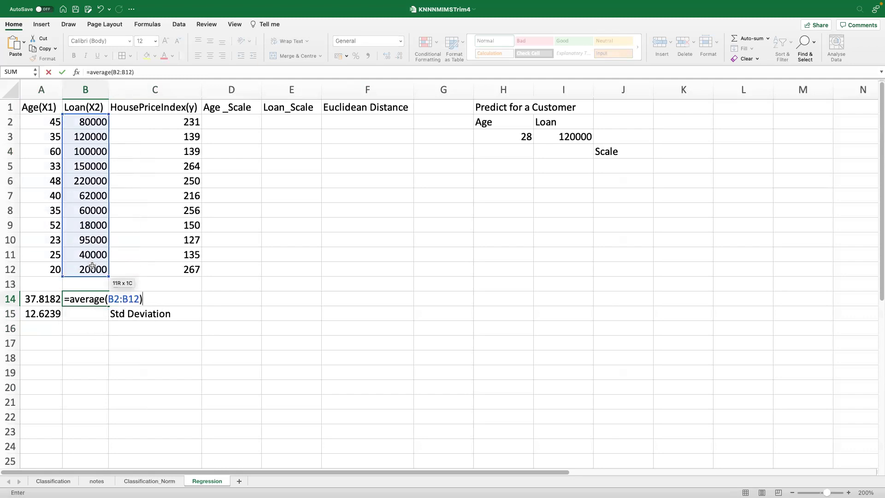
key("Return")
type("=stdev(")
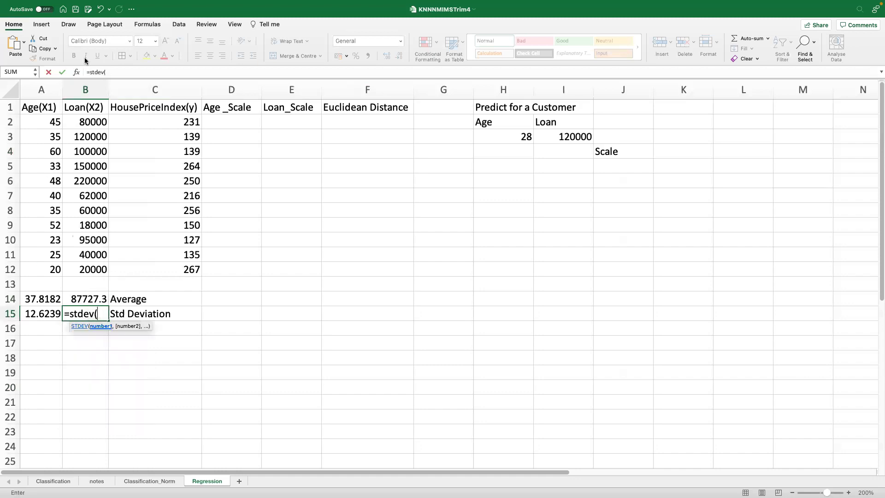
left_click_drag(90, 121, 90, 267)
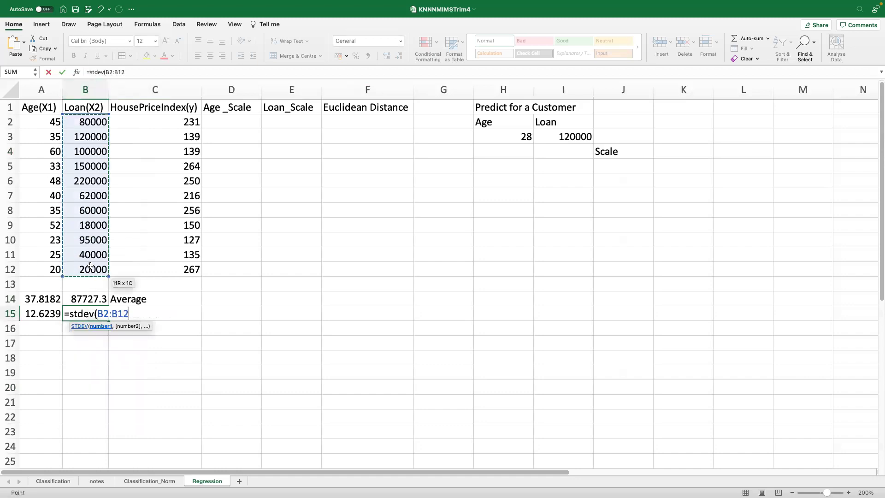
type(")")
key("Return")
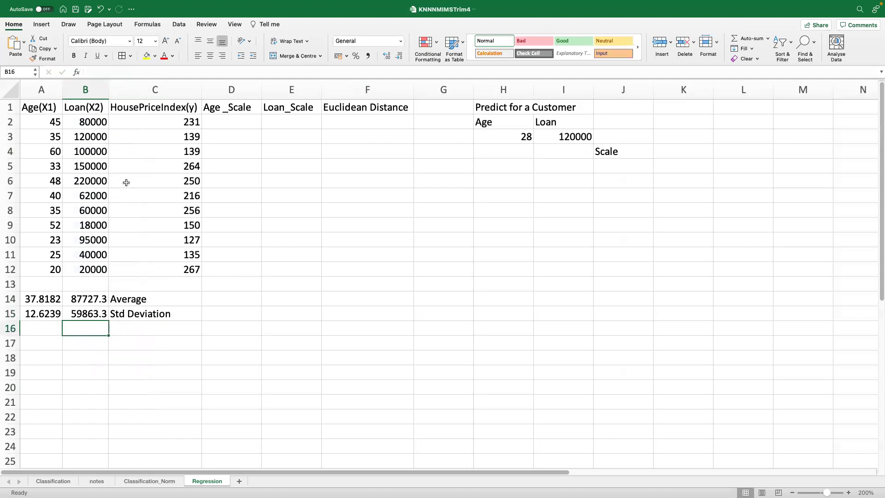
key("super+s")
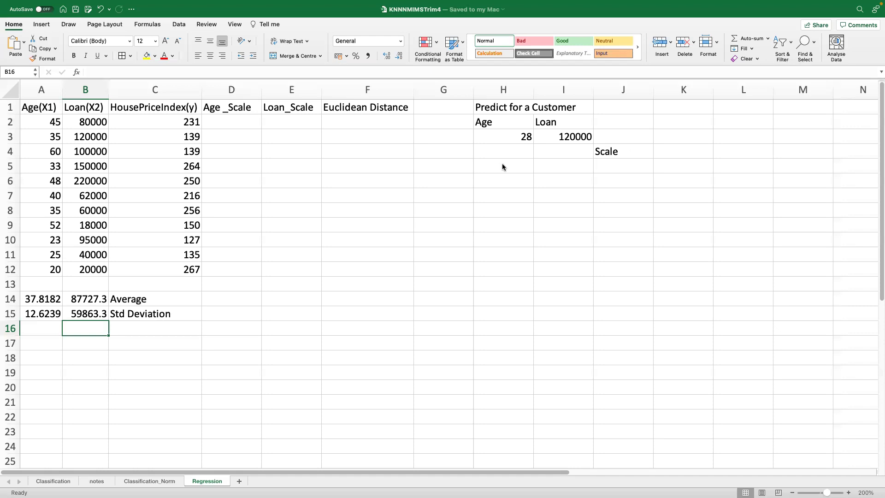
Enter =(A2-$A$14)/$A$15 in D2 and fill it down through row 12
left_click(236, 121)
type("=(")
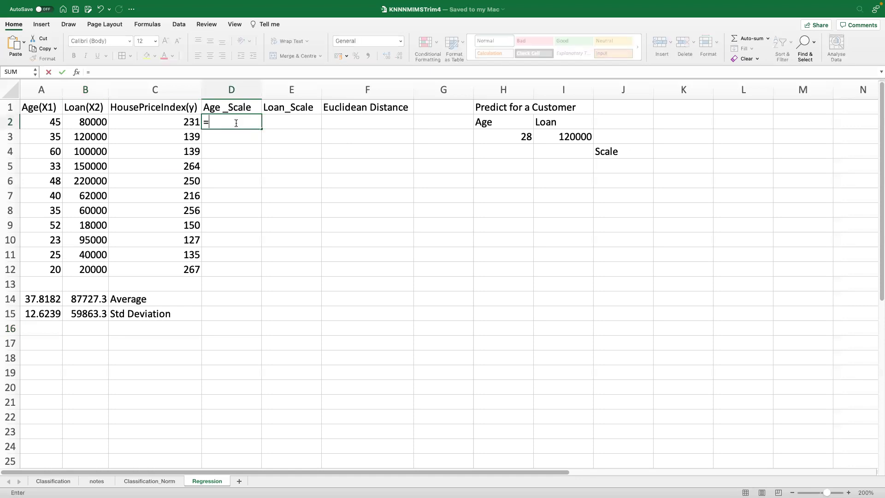
left_click(54, 121)
type("-")
left_click(46, 299)
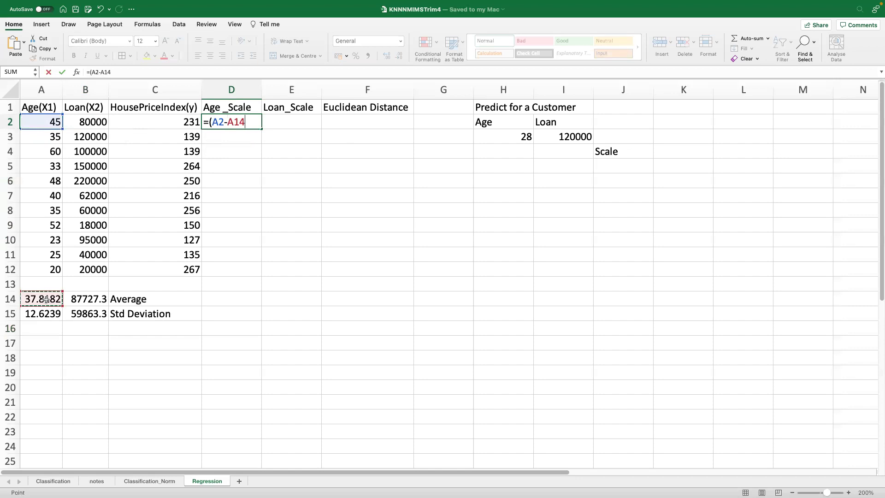
key("cmd+t")
type(")/")
left_click(49, 315)
key("cmd+t")
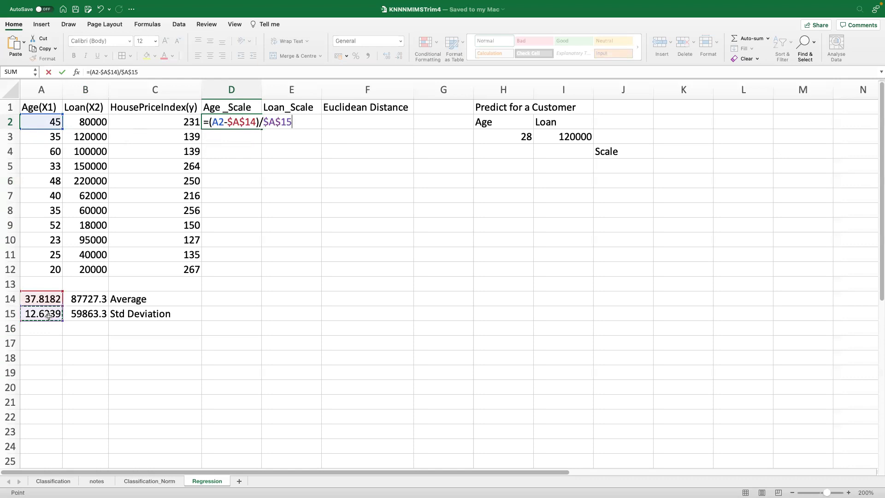
key("Return")
left_click(241, 121)
double_click(260, 127)
Enter =(B2-$B$14)/$B$15 in E2 and fill it down through row 12
left_click(308, 123)
type("=(")
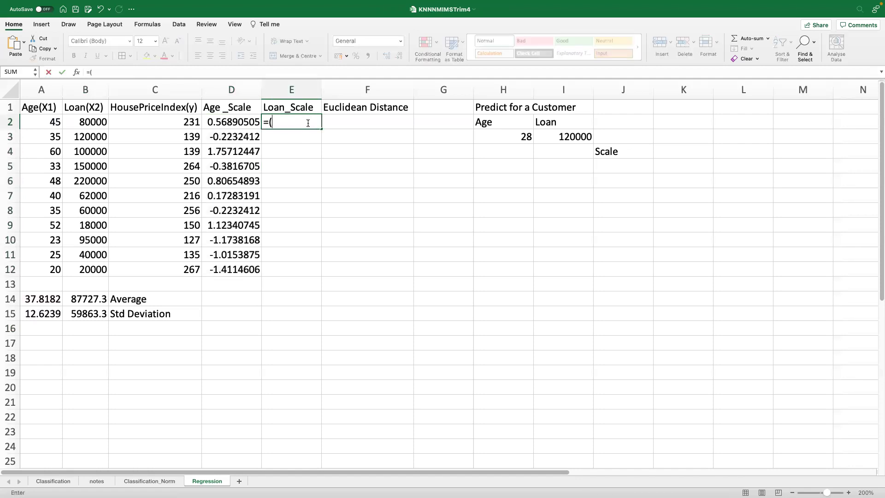
left_click(94, 122)
type("-")
left_click(95, 298)
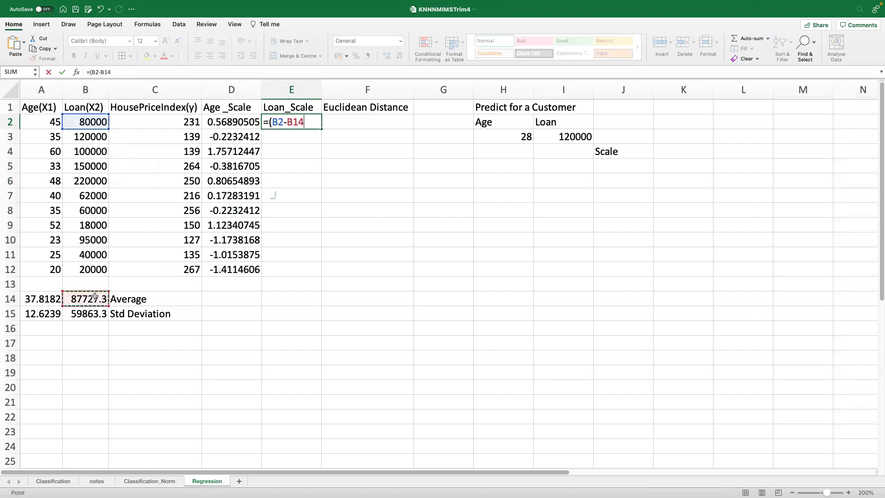
key("F4")
type(")/")
left_click(93, 314)
key("F4")
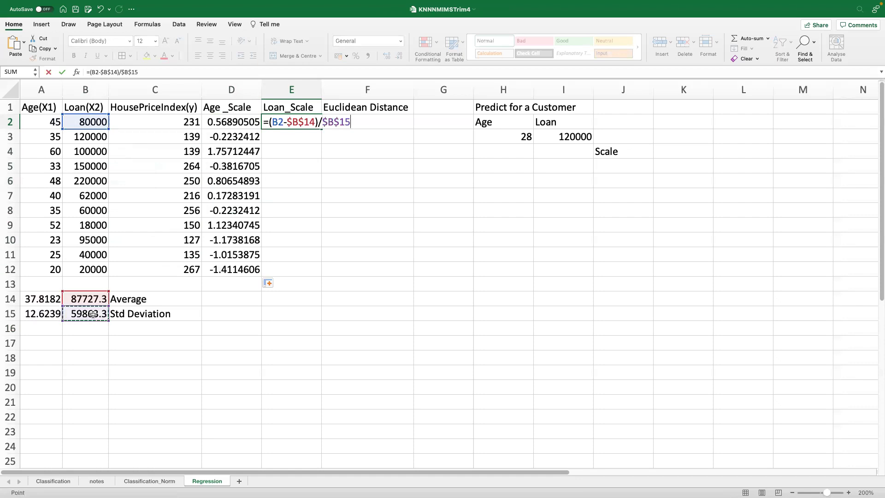
key("Return")
left_click(317, 121)
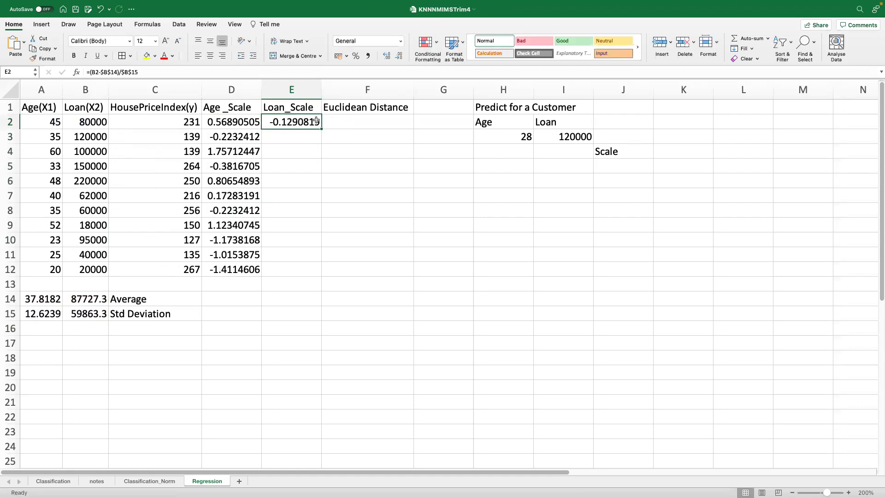
double_click(321, 129)
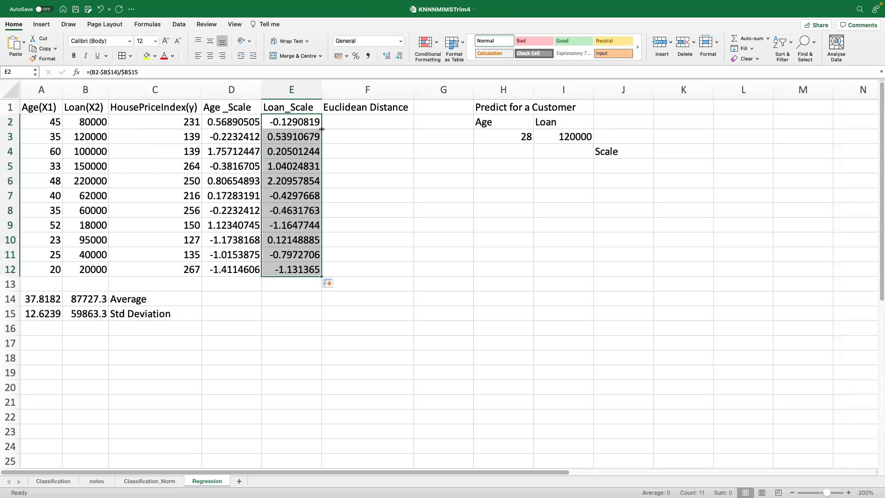
Standardize the customer's age 28 in H4 with =(H3-A14)/A15
left_click(510, 150)
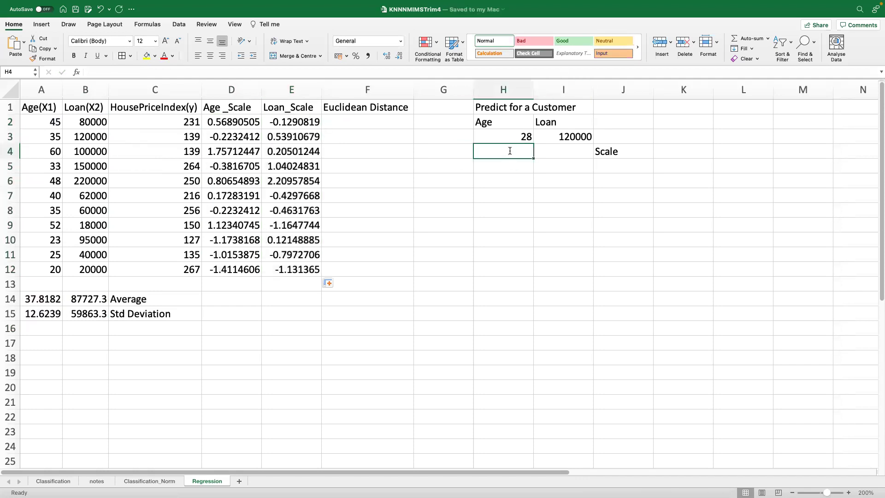
type("=(")
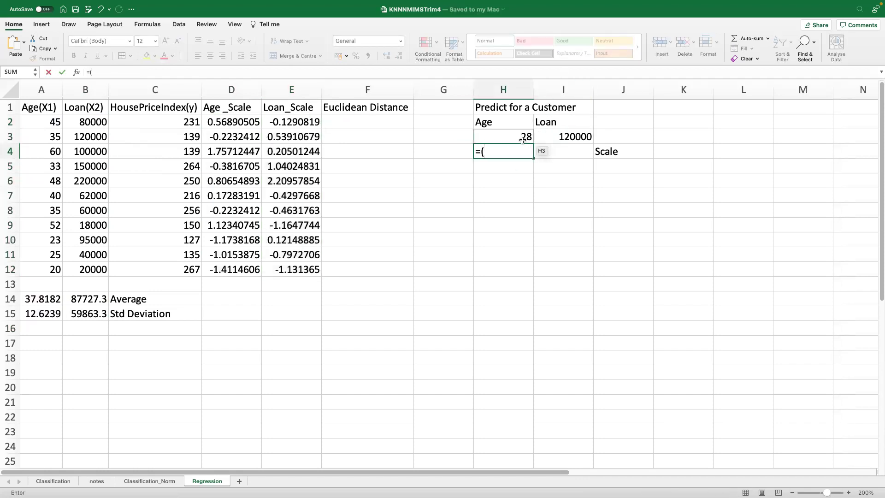
left_click(522, 139)
type("-")
left_click(39, 301)
type(")/")
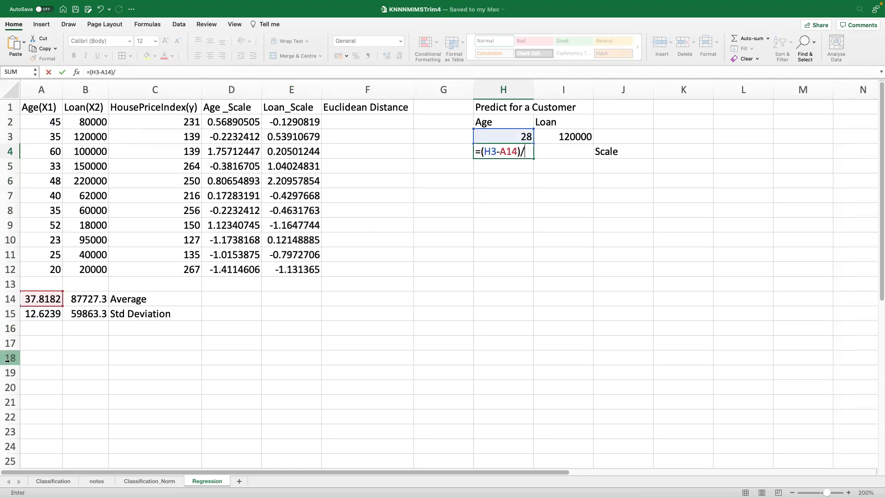
left_click(47, 316)
key("Return")
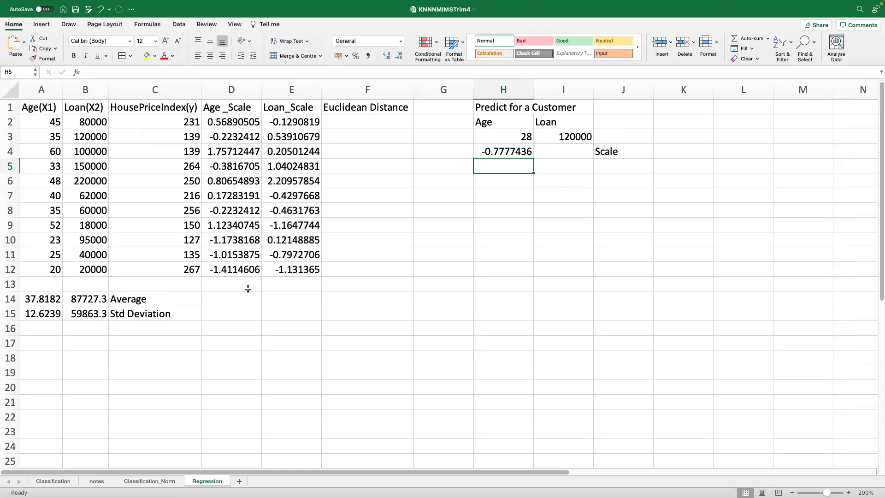
Standardize the customer's loan 120000 in I4 with =(I3-B14)/B15
left_click(559, 151)
type("=(")
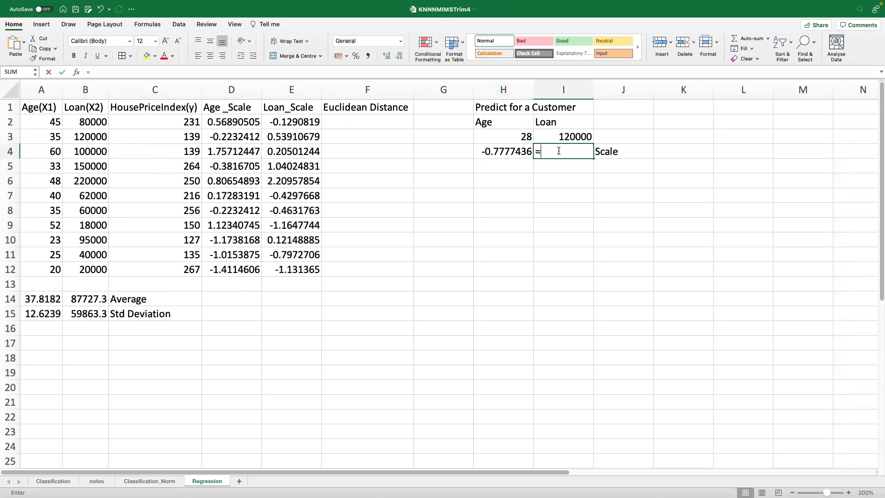
left_click(575, 137)
type("-")
left_click(96, 299)
type(")/")
left_click(87, 315)
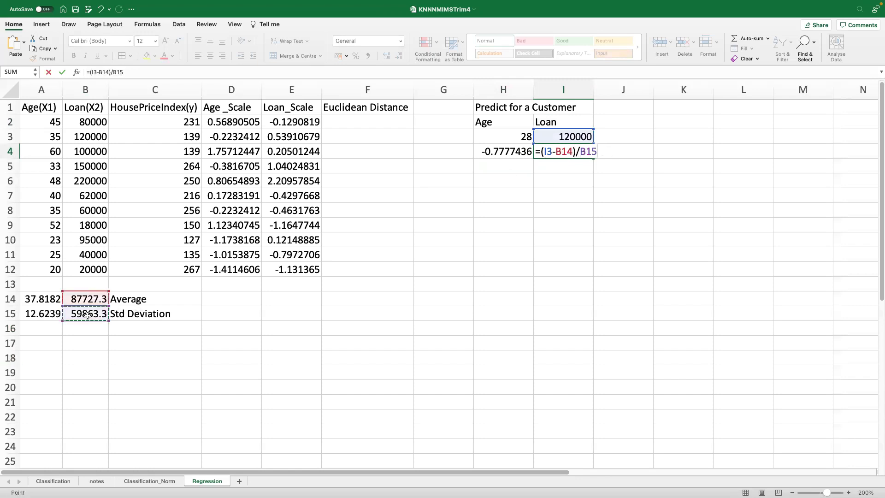
key("Return")
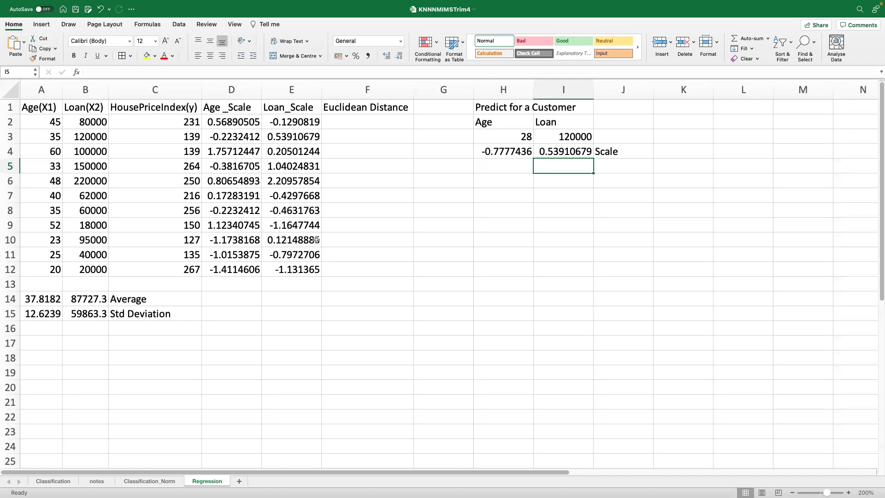
left_click(354, 118)
Enter =SQRT(($H$4-D2)^2+($I$4-E2)^2) in F2 and fill it down to row 12
type("=")
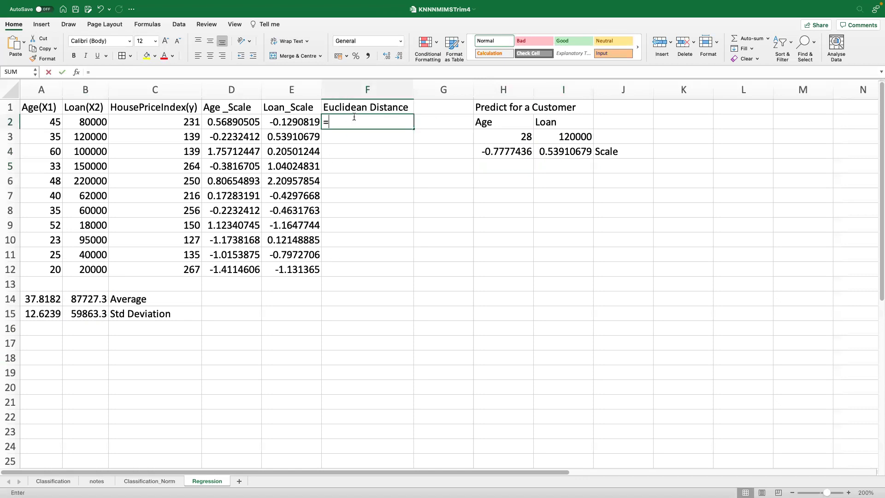
type("sqrt((")
left_click(524, 151)
key("F4")
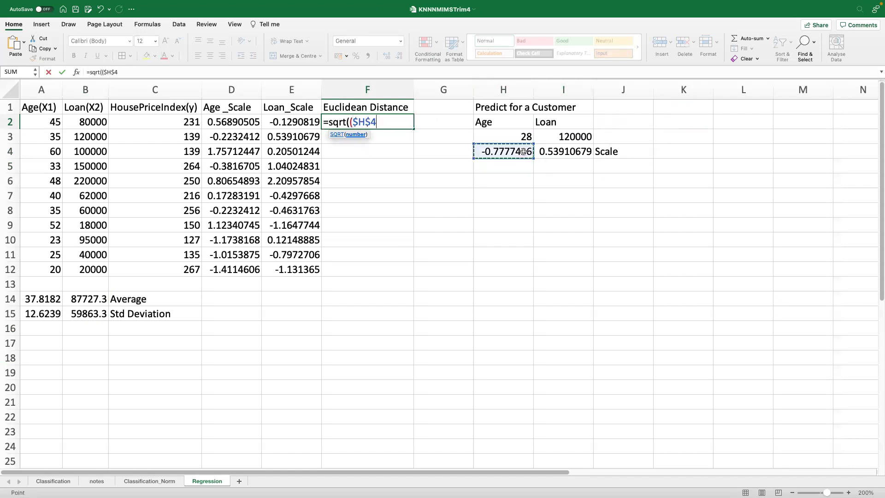
type("-")
left_click(251, 122)
type(")^2")
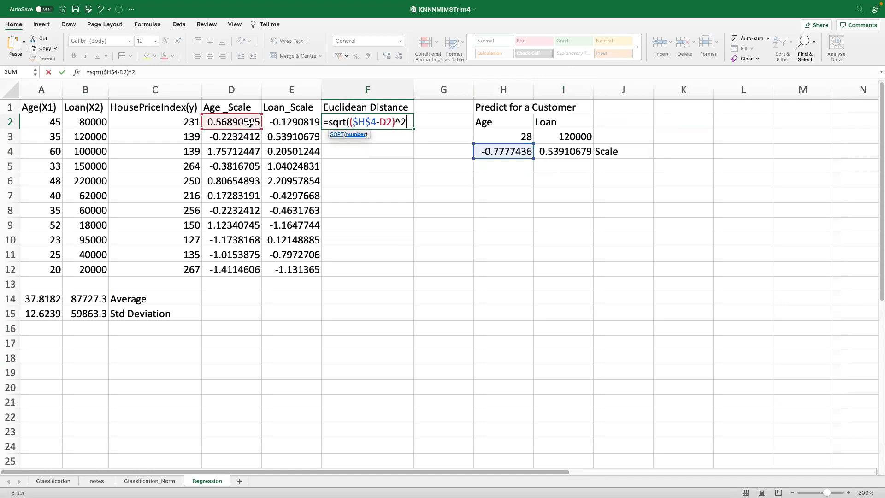
type("+(")
left_click(556, 147)
key("F4")
type("-")
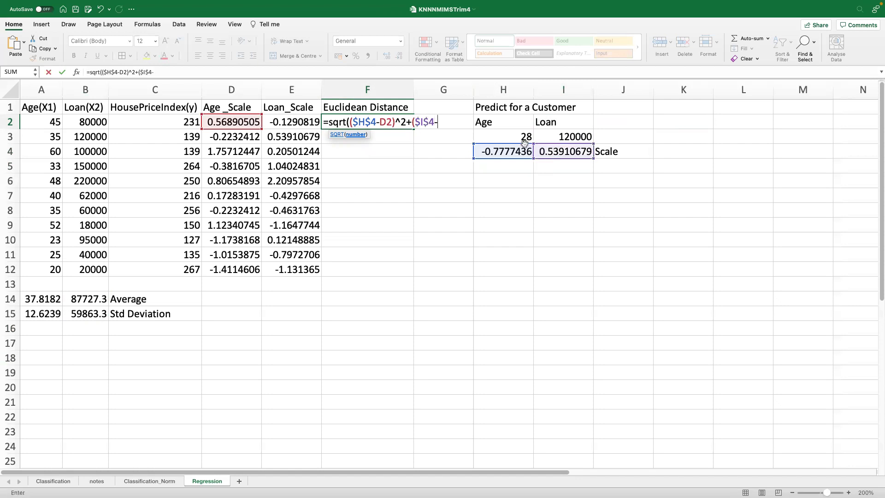
left_click(296, 121)
type(")^2)")
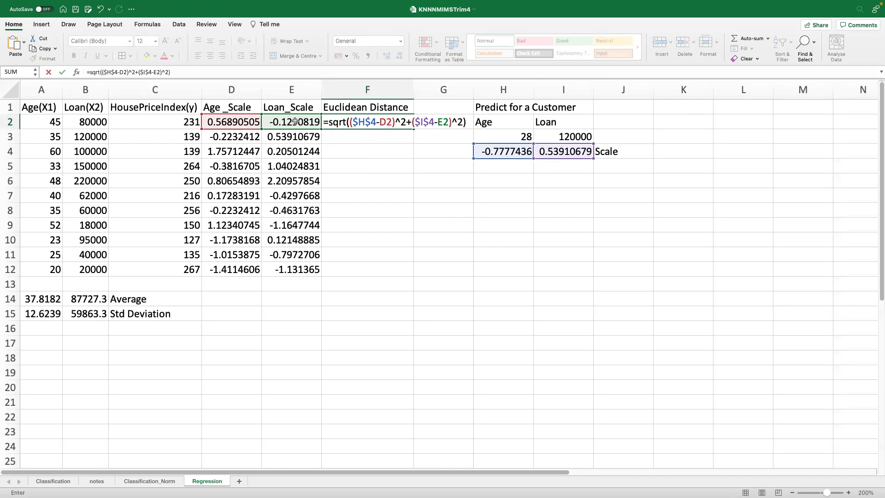
key("Return")
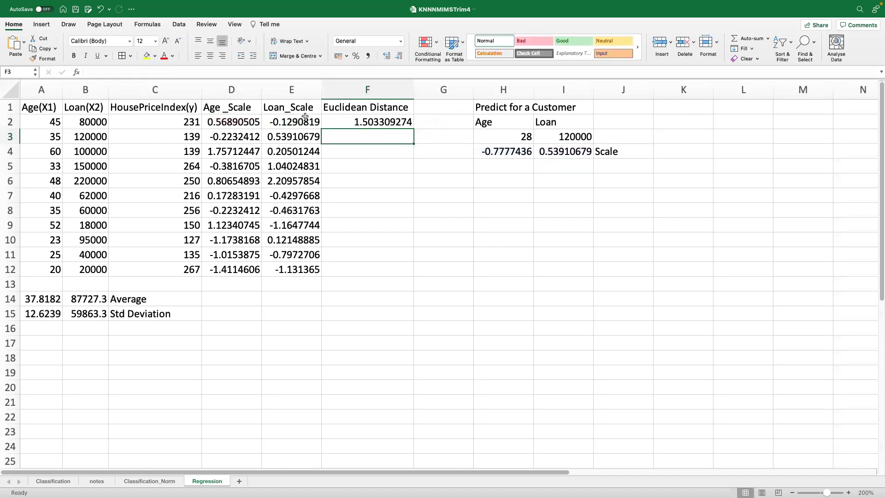
left_click(371, 124)
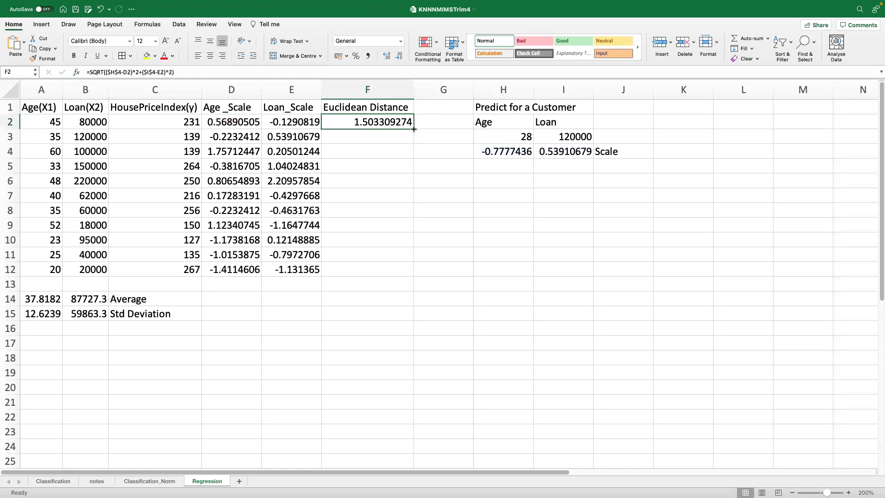
double_click(413, 129)
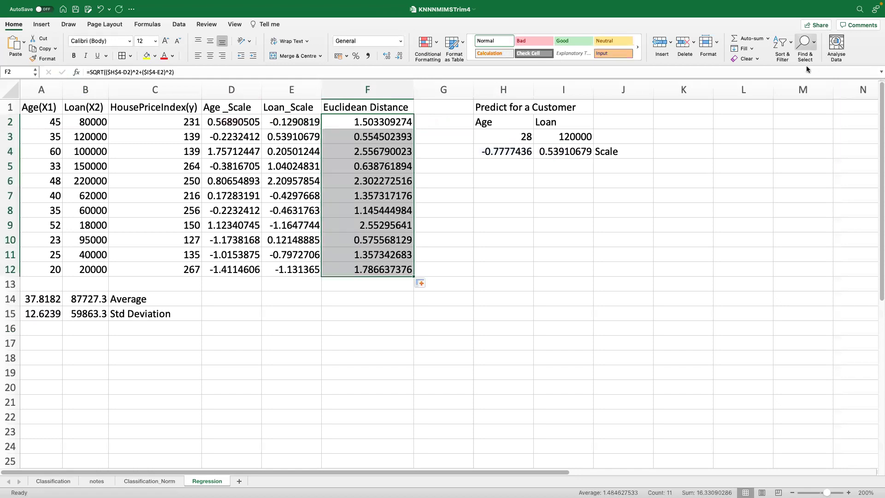
Sort the table smallest to largest by Euclidean Distance, expanding the selection
left_click(787, 44)
left_click(824, 58)
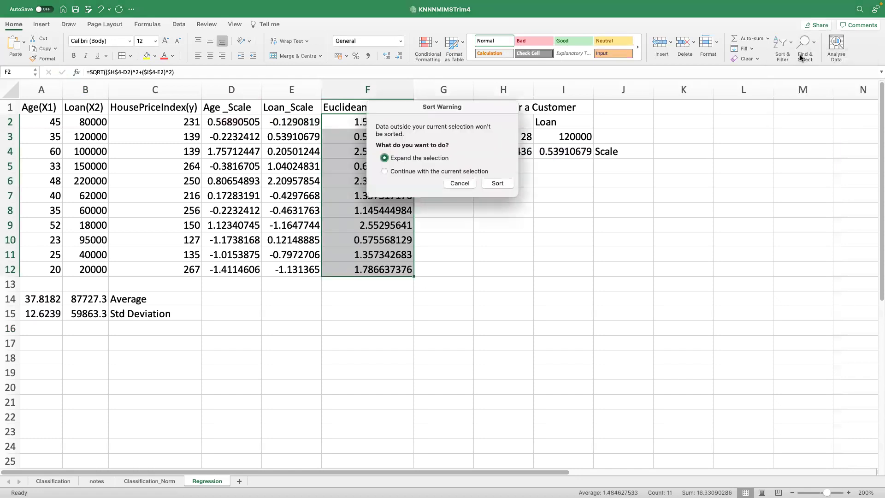
left_click(492, 184)
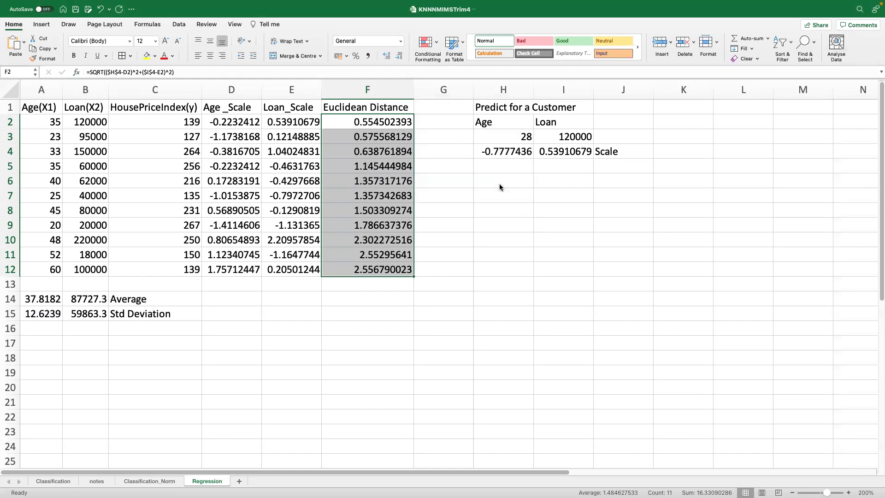
left_click(477, 221)
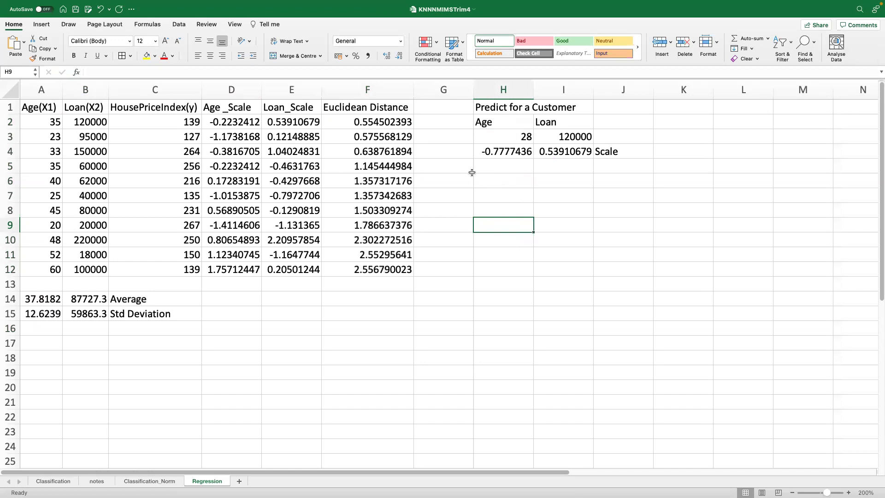
Type the label 'Assume k=3, Predicted House Price Index' into H6
left_click(493, 183)
type("Assume")
type("k=3,")
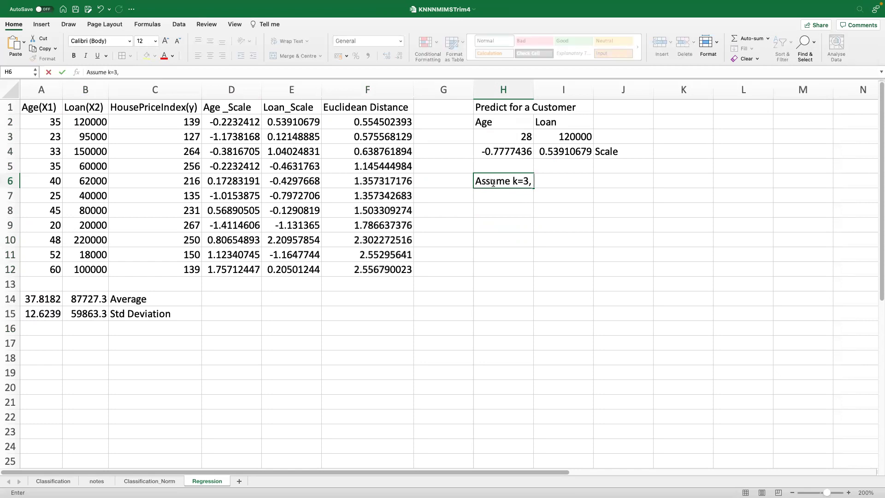
type(" Predicted House")
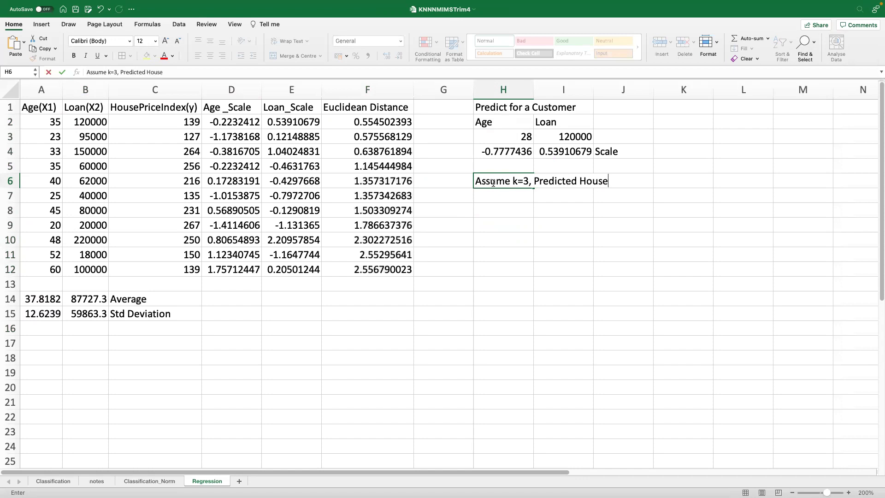
type(" Price Index")
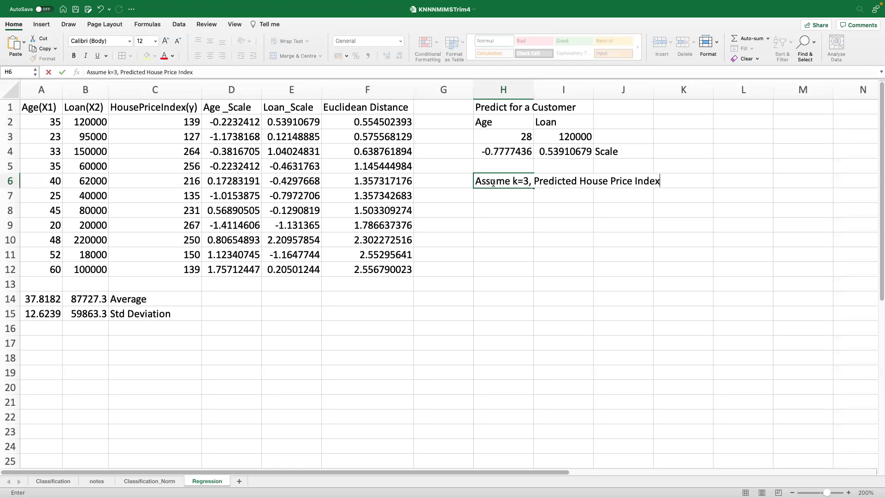
left_click(499, 291)
Average the three nearest price indexes and append 'is 176.67' to the H6 note
left_click_drag(191, 126, 191, 146)
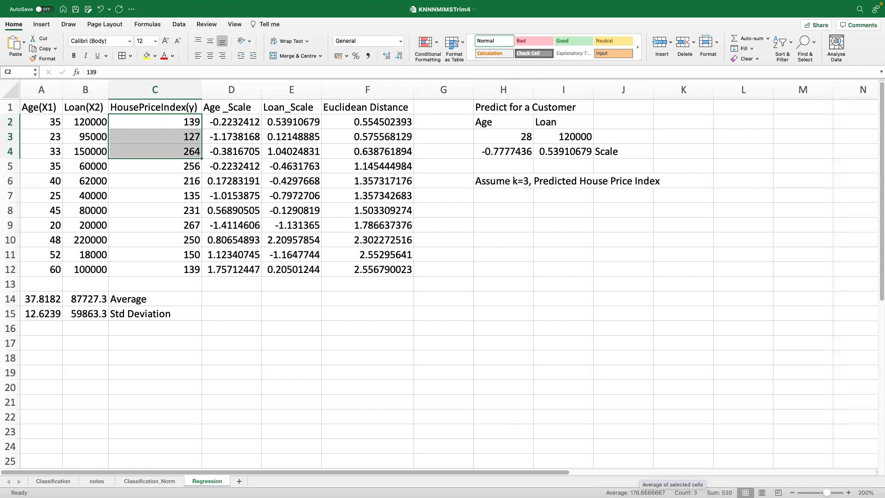
mouse_move(646, 476)
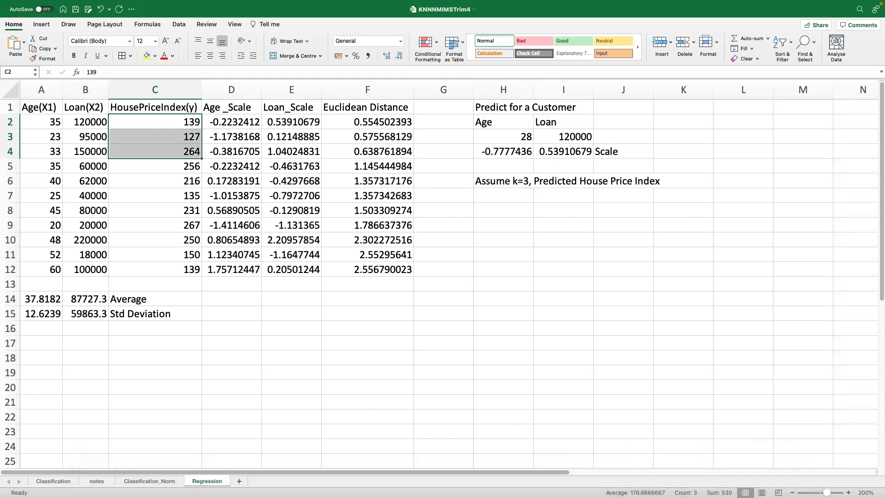
left_click(503, 183)
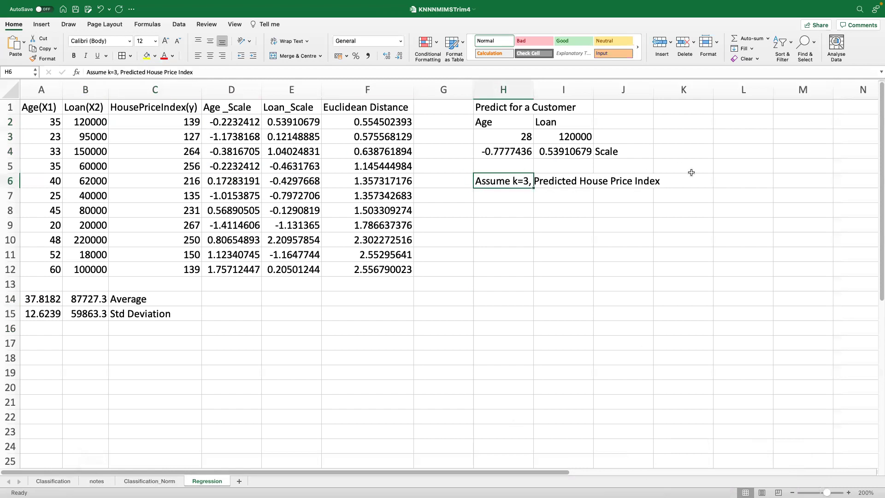
left_click(316, 72)
type("is 176.67")
Copy the H6 note into H7 and change k=3 to k=5
left_click(544, 277)
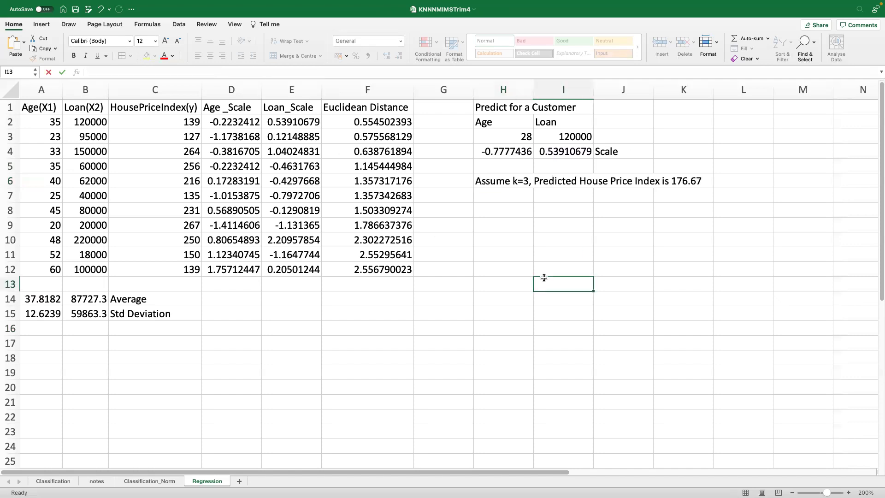
left_click(509, 195)
left_click(515, 178)
key("ctrl+c")
left_click(518, 198)
key("ctrl+v")
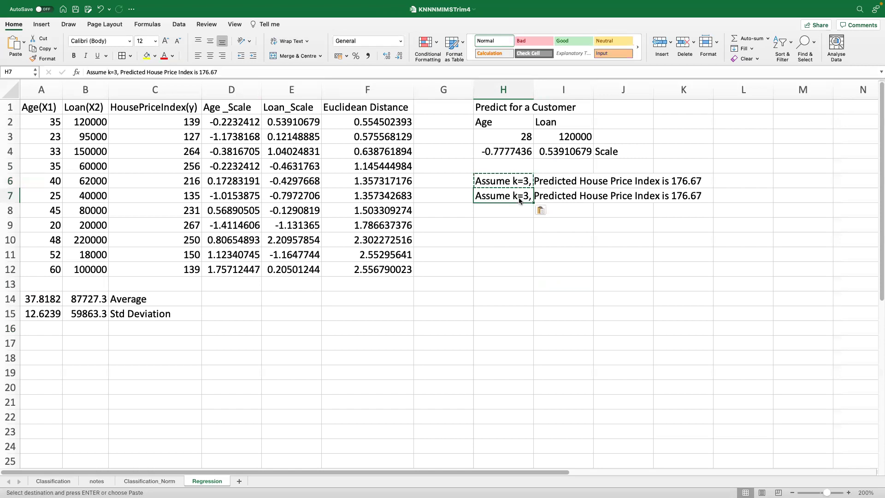
double_click(529, 196)
key("BackSpace")
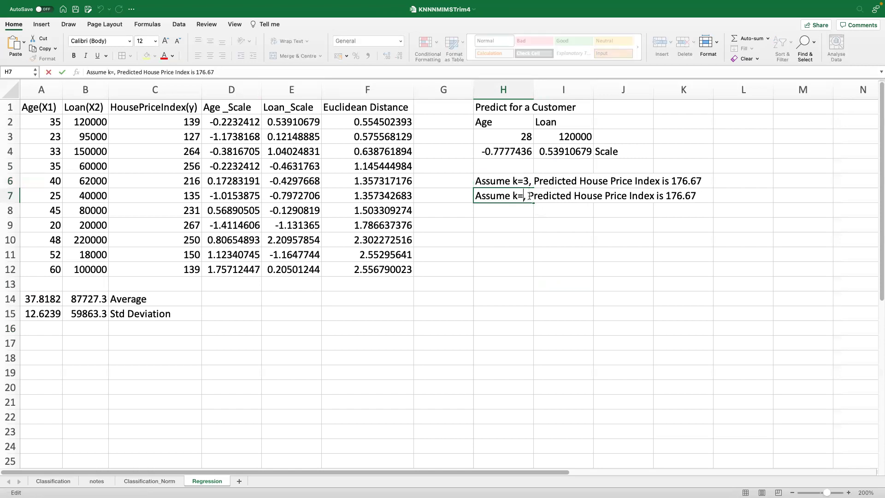
type("5")
left_click(579, 251)
Average the five nearest price indexes and replace 176.67 with 200.4 in H7
left_click_drag(190, 123, 189, 177)
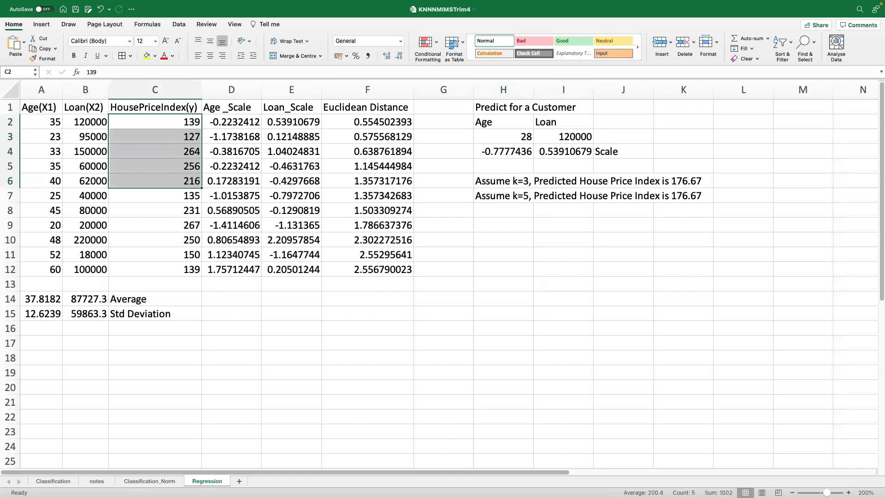
left_click(494, 194)
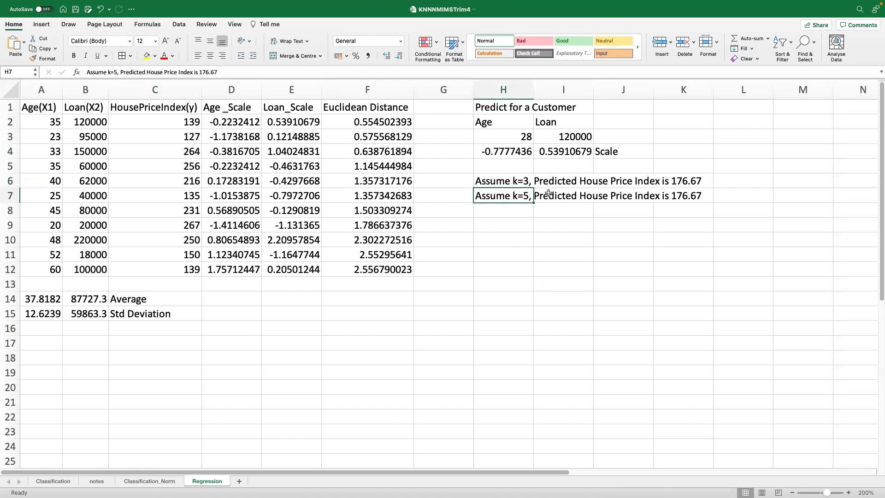
left_click(253, 72)
key("BackSpace")
key("BackSpace")
key("BackSpace")
key("BackSpace")
key("BackSpace")
key("BackSpace")
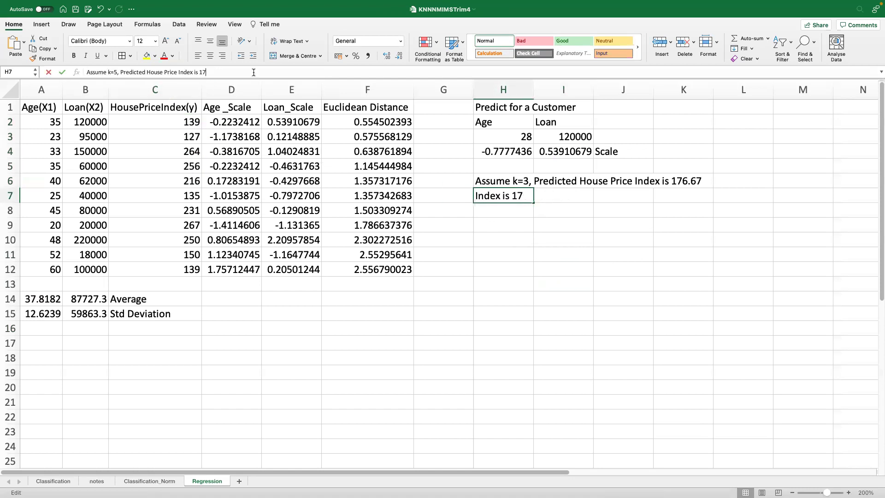
type("200.4")
left_click(503, 282)
left_click(507, 311)
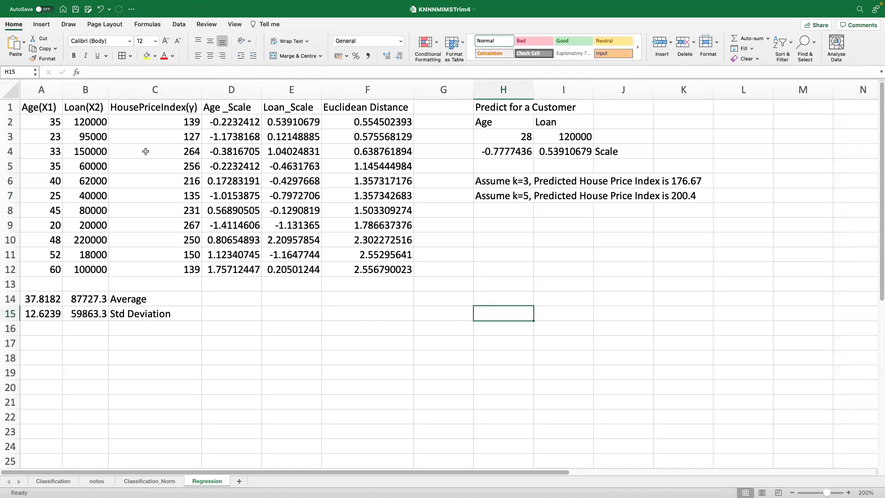
left_click_drag(179, 123, 179, 148)
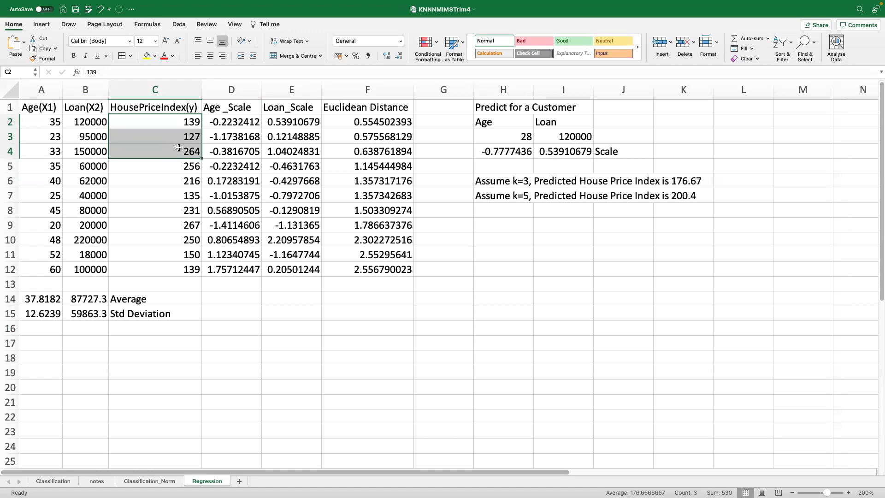
Save the workbook and glance at the notes sheet before returning to Regression
key("super+s")
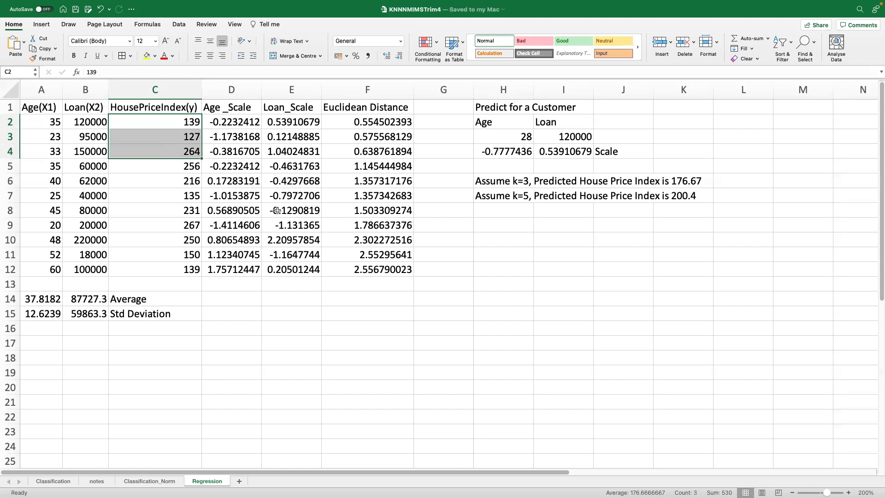
left_click(345, 294)
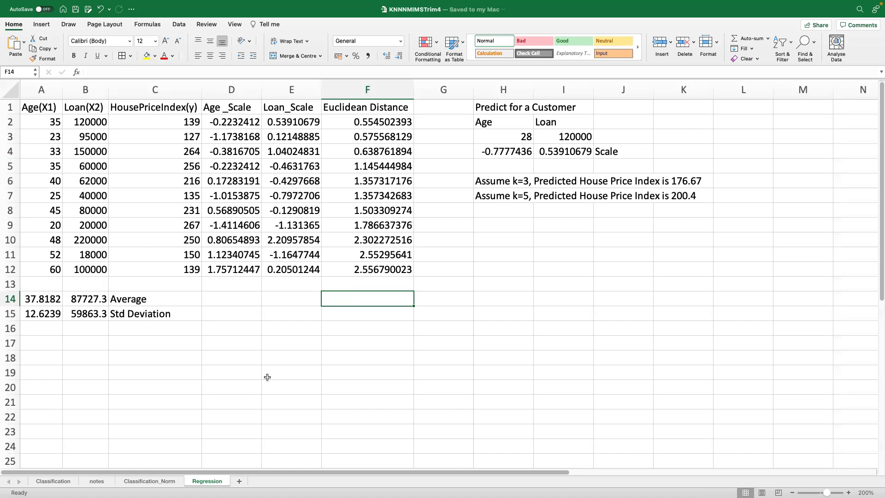
left_click(97, 481)
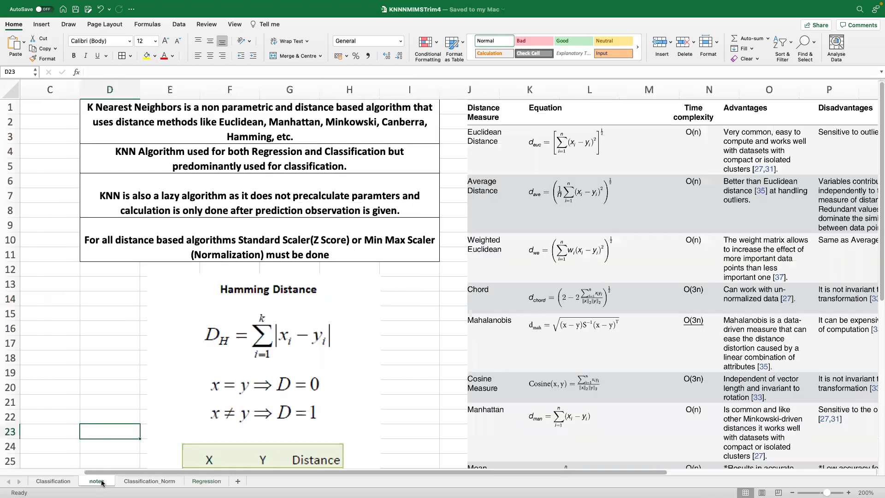
left_click_drag(545, 473, 278, 467)
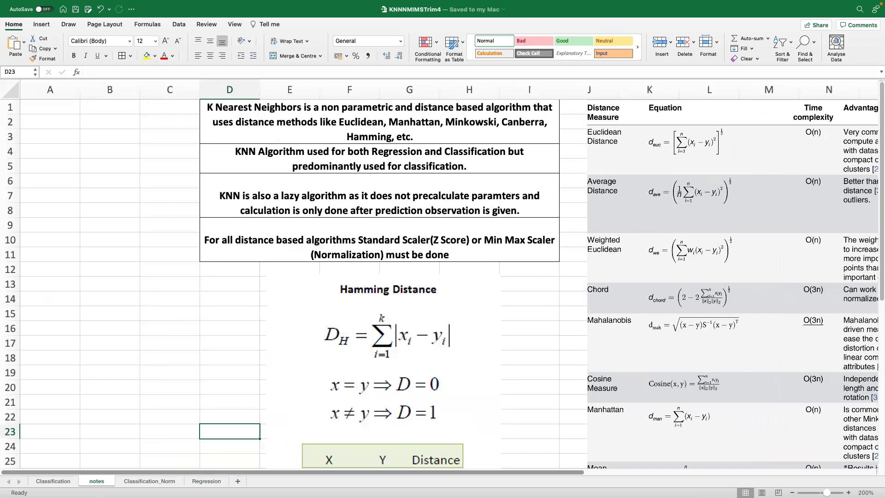
left_click(222, 480)
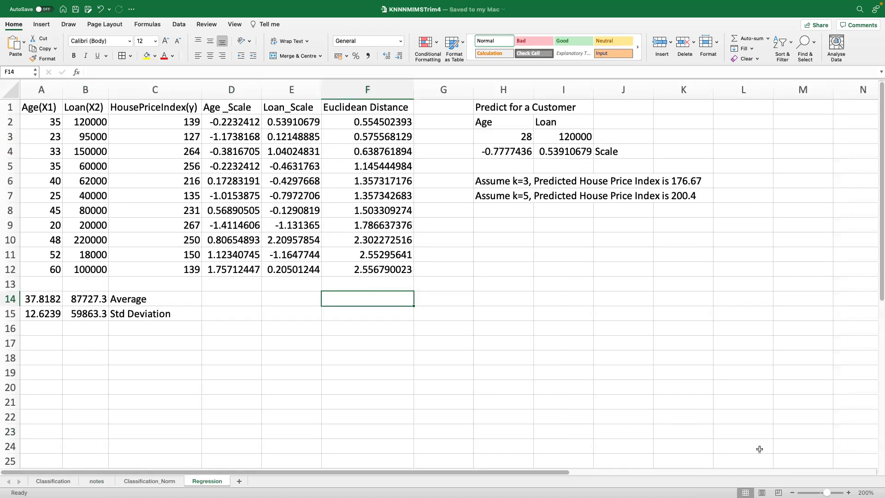
Merge and centre H9:L14 into a single note cell
mouse_move(513, 221)
left_mouse_down()
mouse_move(620, 249)
mouse_move(705, 288)
mouse_move(762, 295)
mouse_move(764, 283)
mouse_move(765, 293)
left_mouse_up()
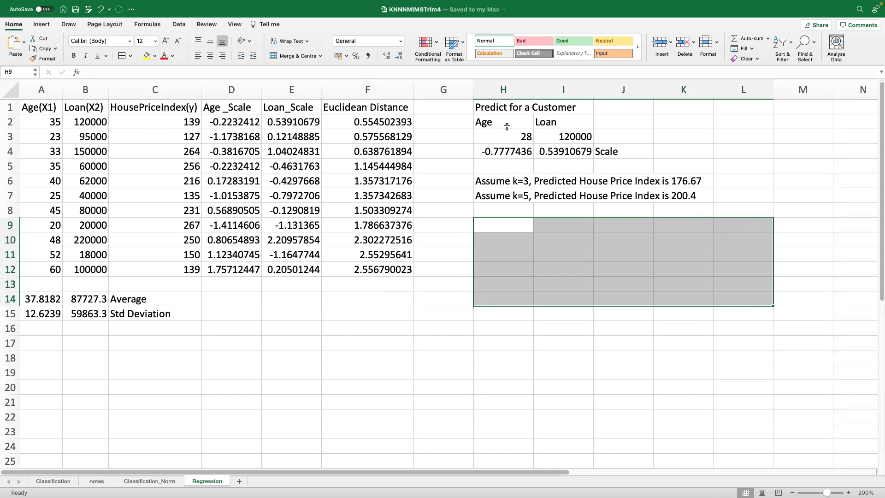
left_click(302, 56)
Type the normalization note in merged H9, ending 'like KNN and Neural Networks'
double_click(587, 258)
type("NOrmalization")
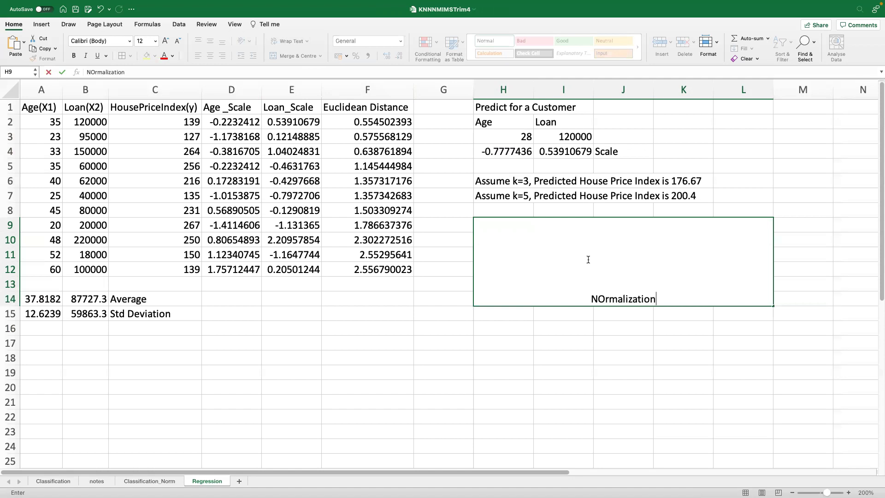
type(" is goo")
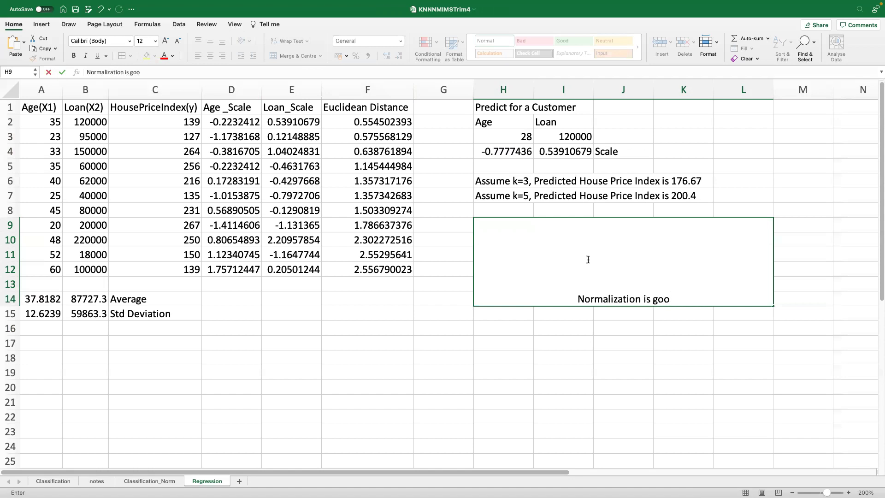
type("d to use when you know ")
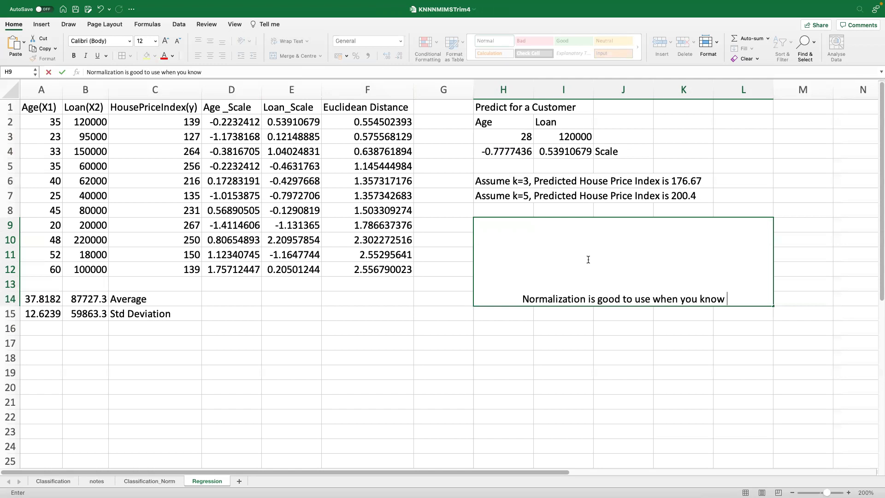
type("the data doe")
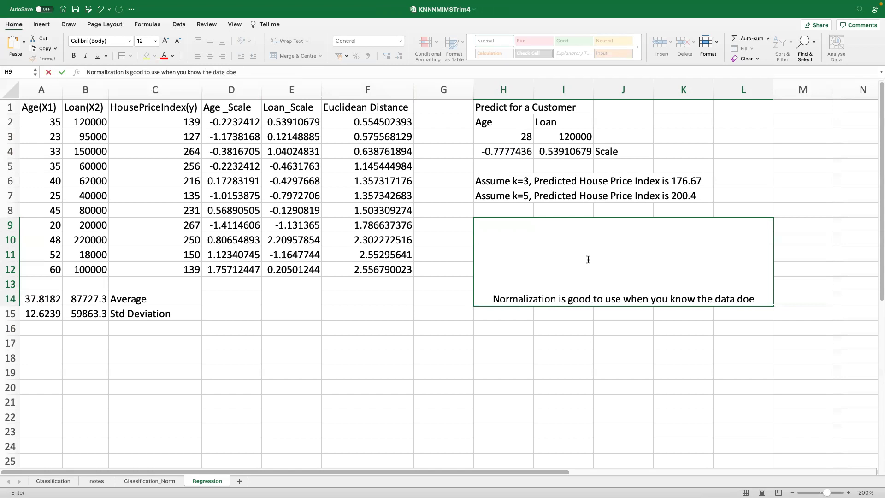
type("s not follo")
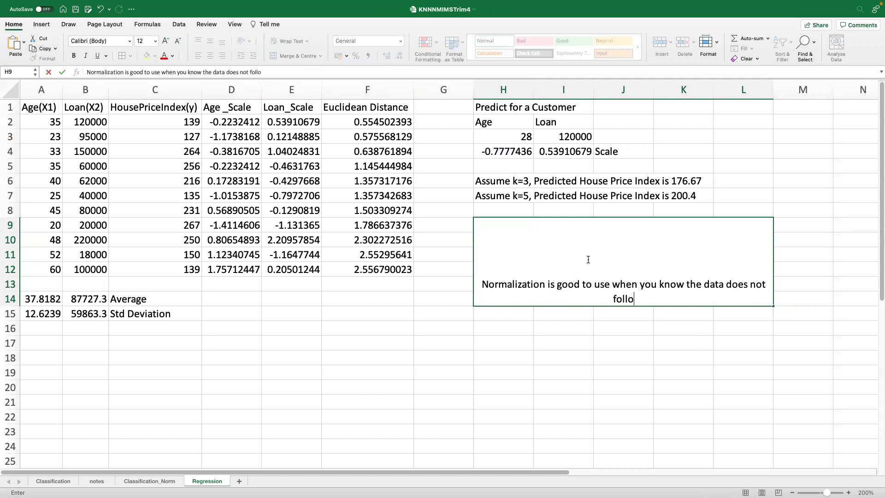
type("w normal ")
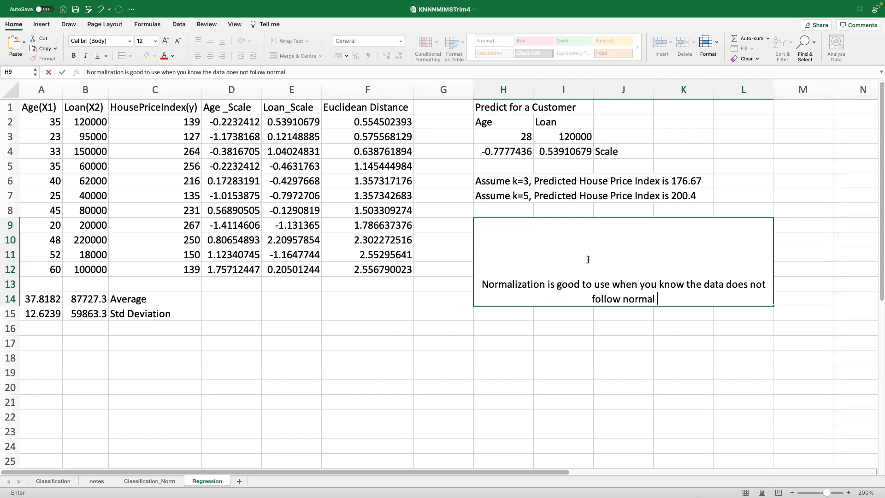
type("distribution ")
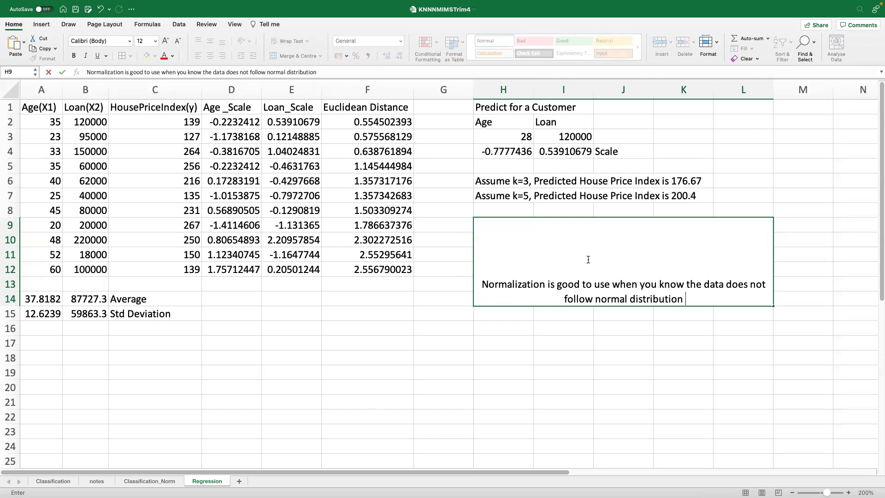
type(".")
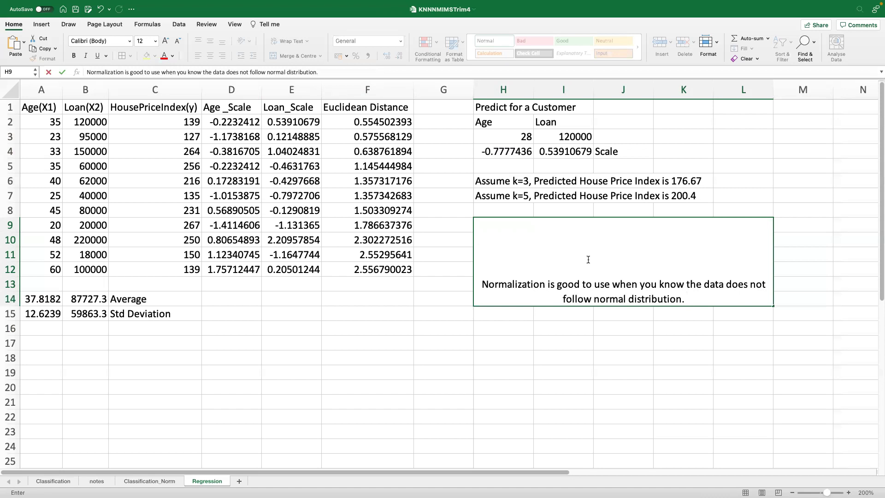
type("This")
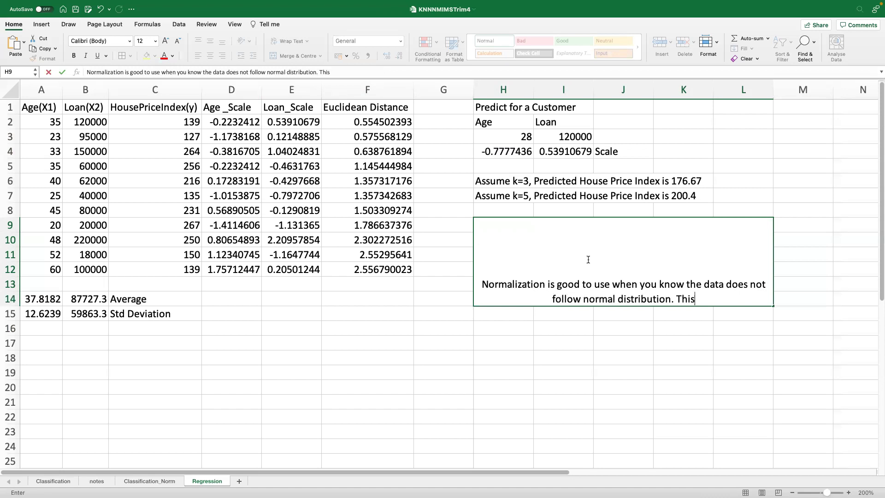
type(" is")
type(" pop")
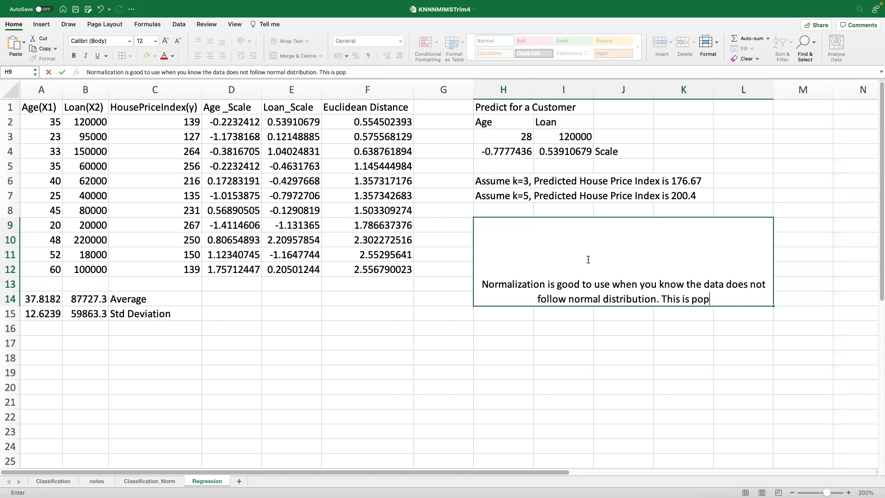
type("ular in")
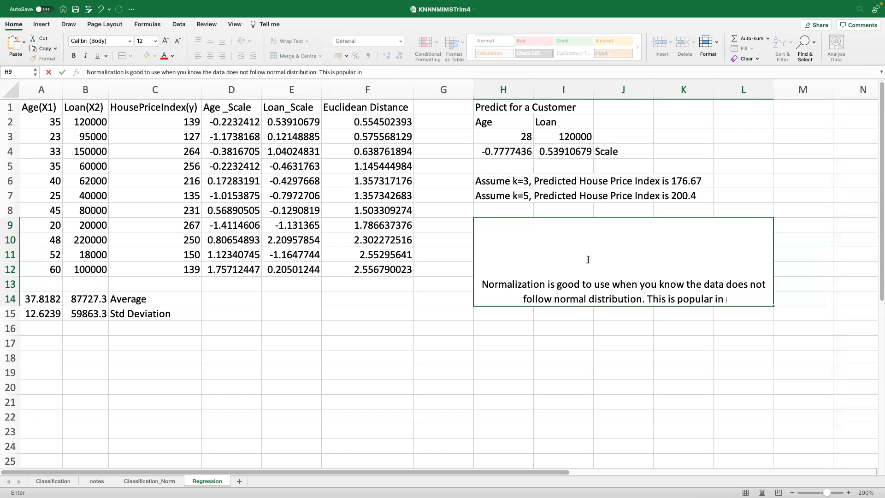
type(" non para")
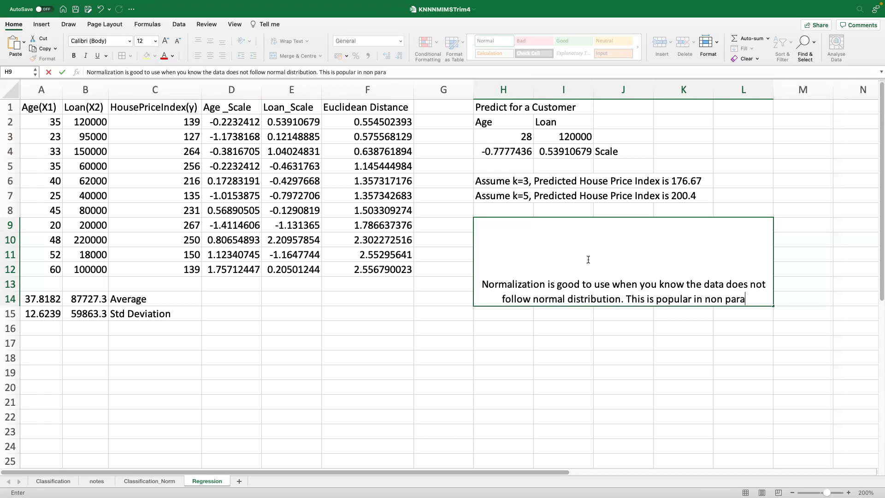
type("metric")
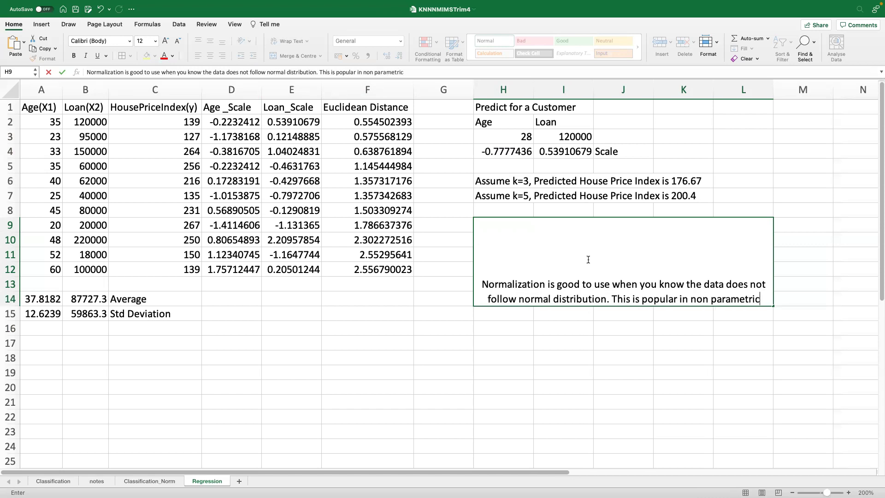
type(" algori")
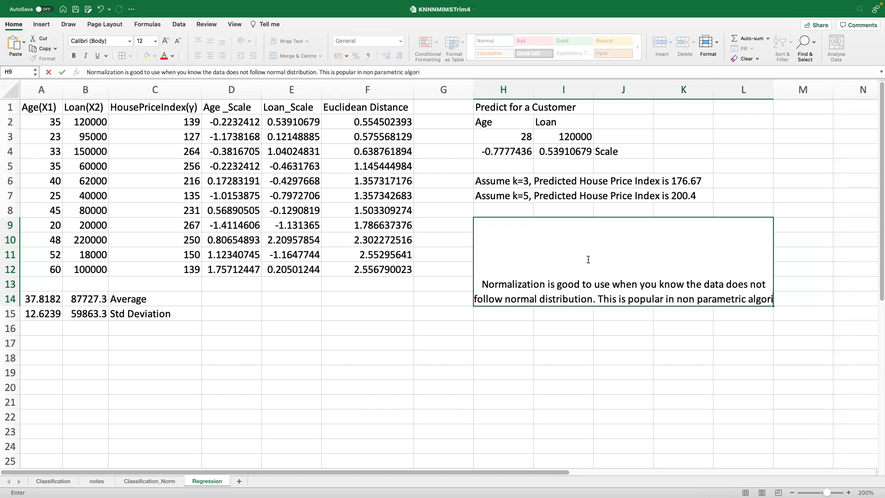
type("thms like ")
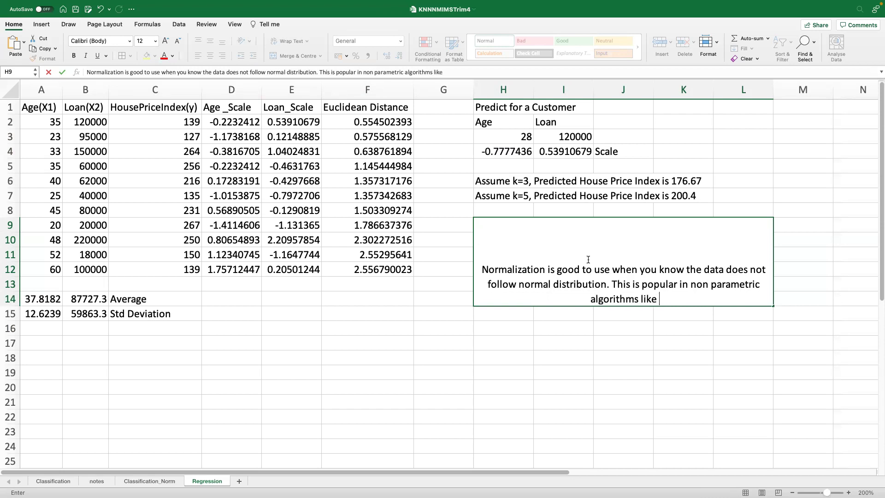
type("KNN")
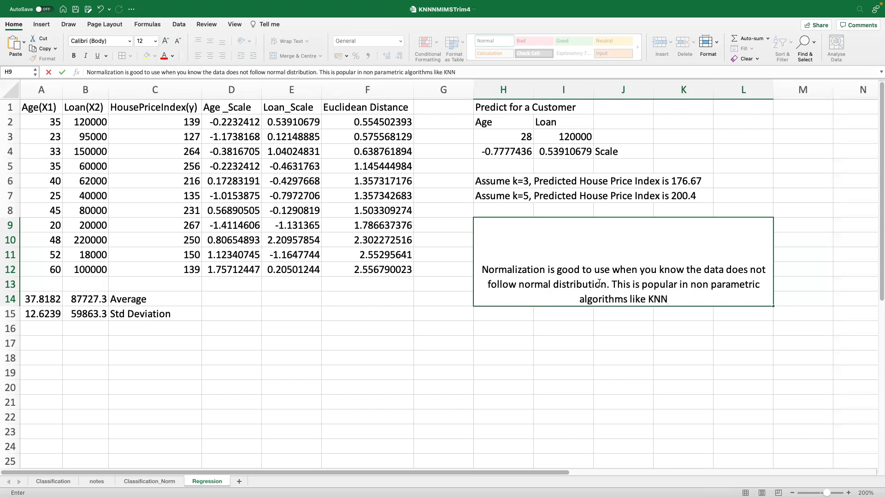
type(" abd")
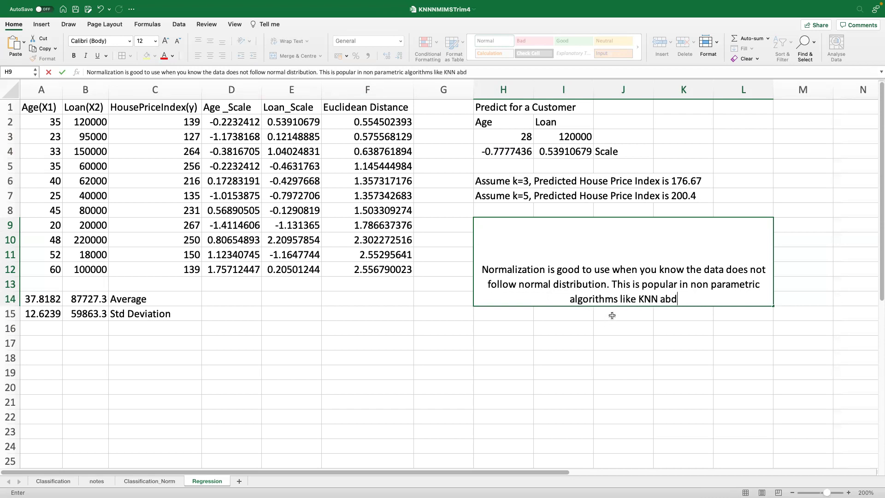
key("BackSpace")
key("BackSpace")
type("nd Neural ")
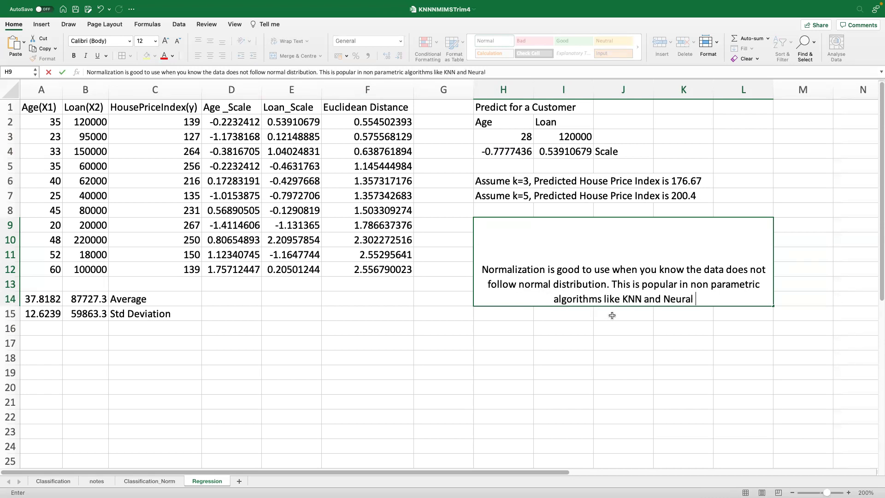
type("Networks")
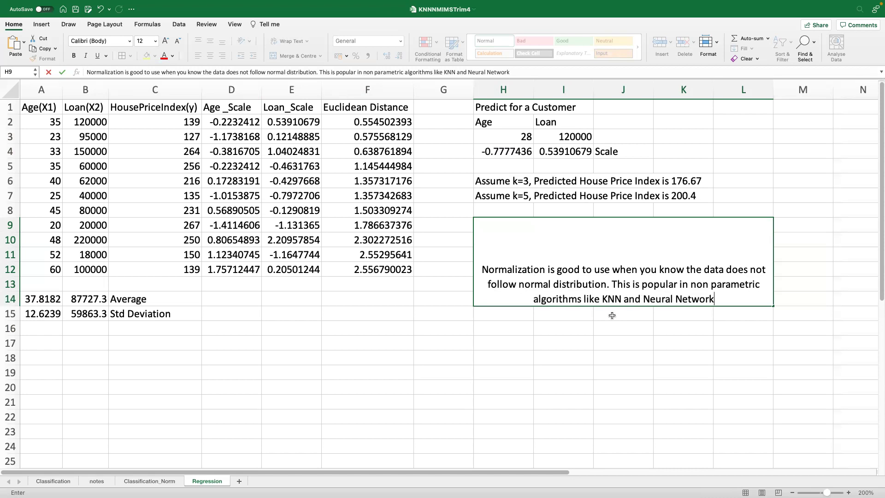
left_click(682, 385)
left_click(608, 276)
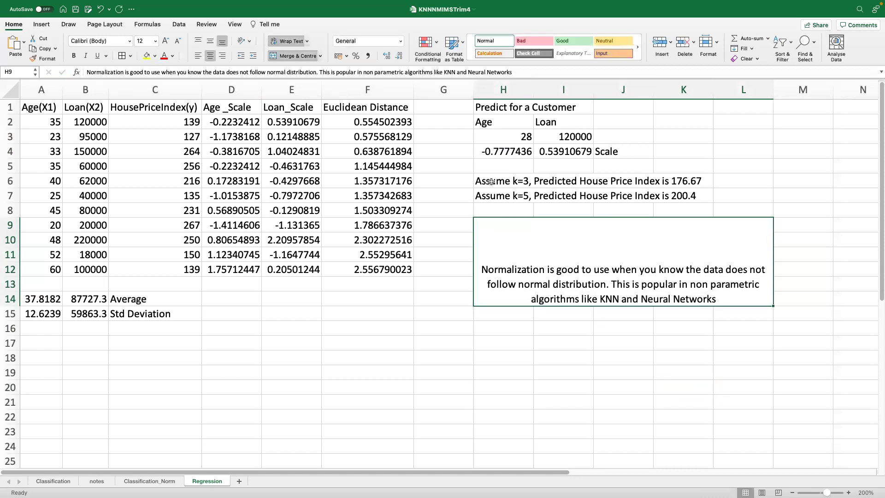
Unmerge the normalization note and re-merge it over the smaller H9:L12 block
left_click(286, 56)
left_click(583, 280)
left_click_drag(522, 228, 723, 273)
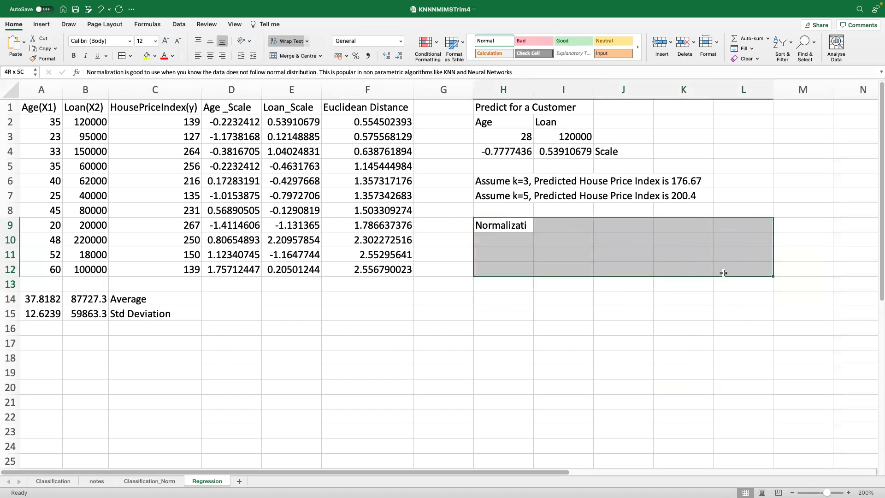
left_click(294, 56)
left_click(568, 335)
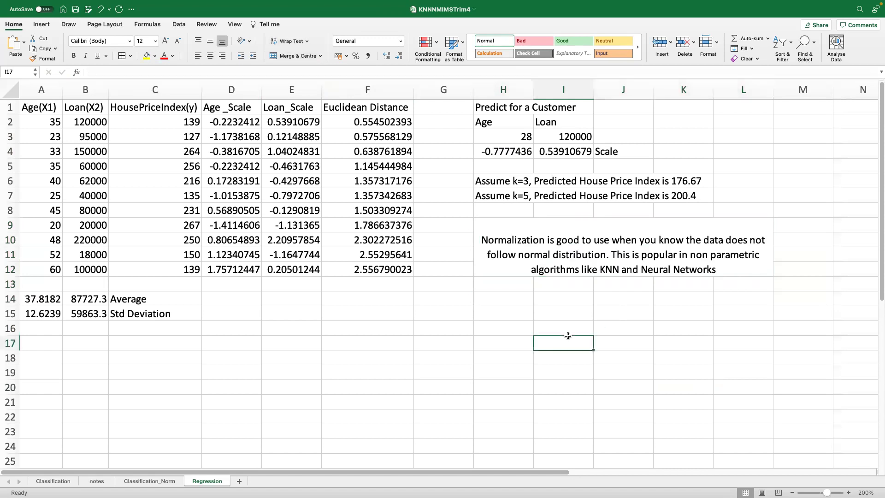
left_click_drag(500, 300, 734, 342)
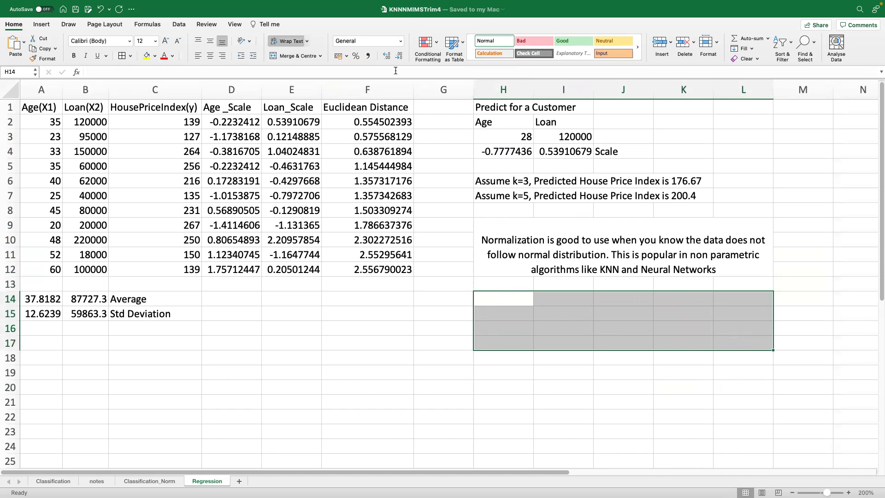
Merge H14:L17 and write that standardization is for gaussian/normal data and generates negative values
left_click(297, 55)
double_click(611, 321)
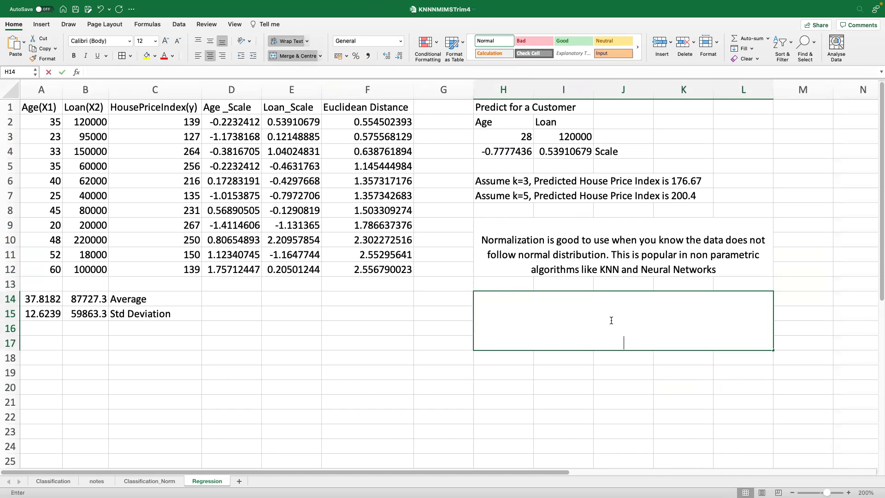
type("Standardi")
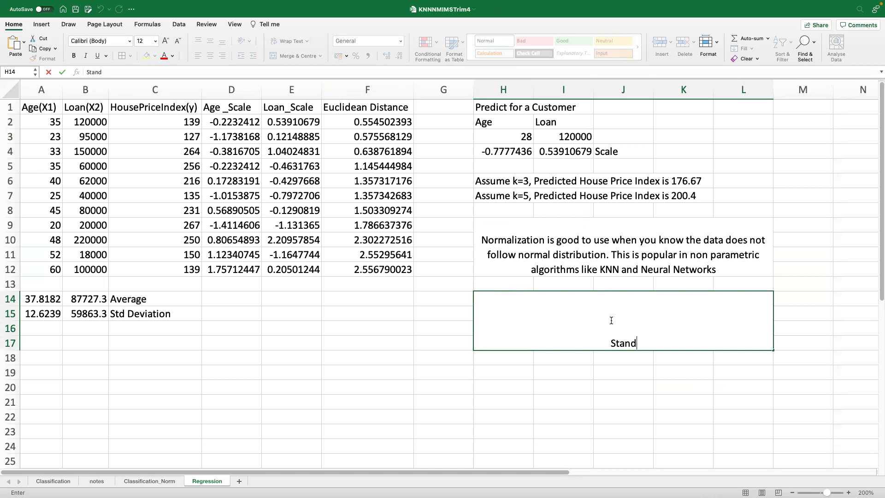
type("tion ")
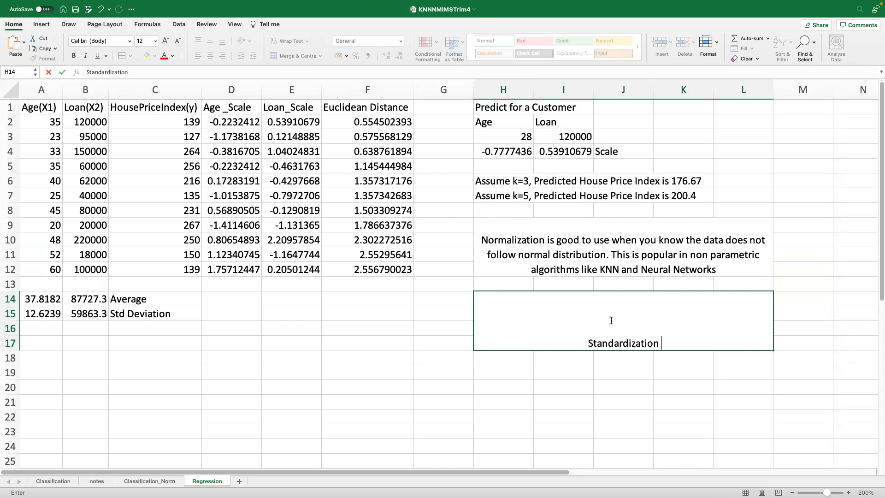
type("is ")
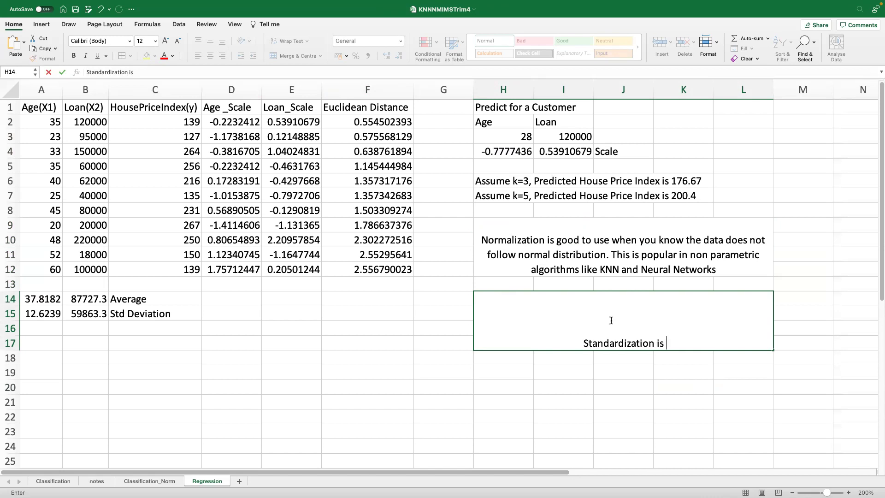
type("used ")
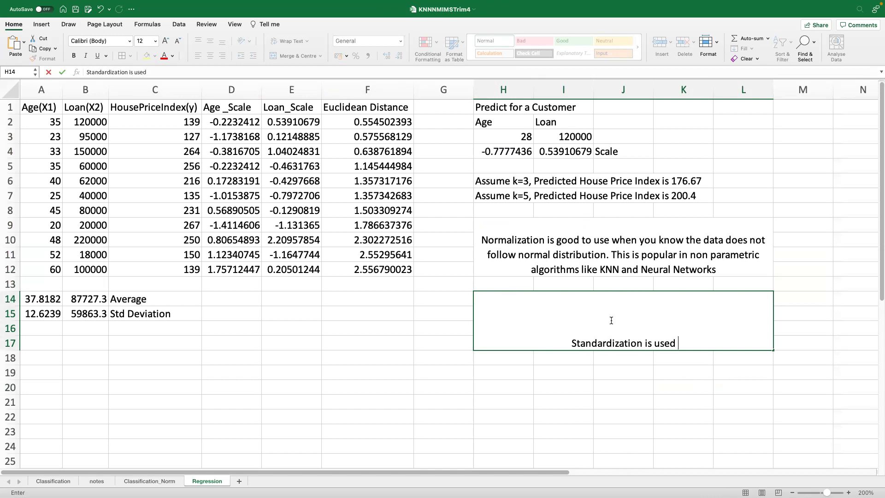
type("when the ")
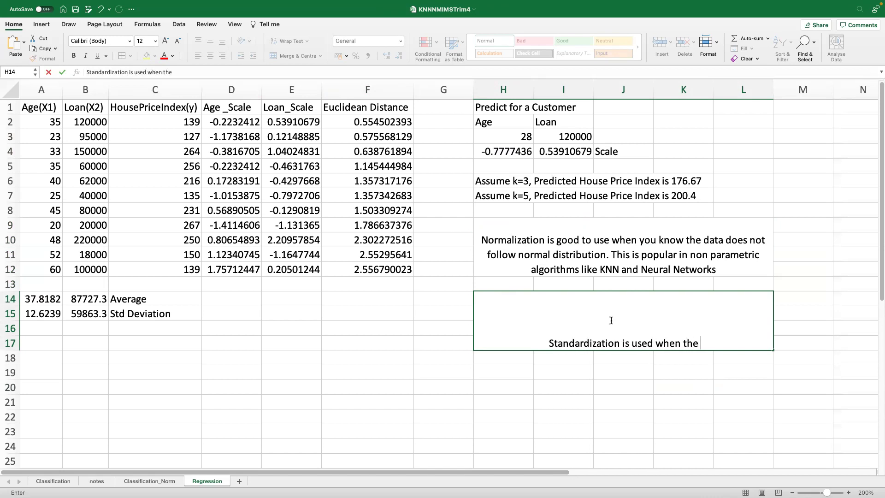
type("data foll")
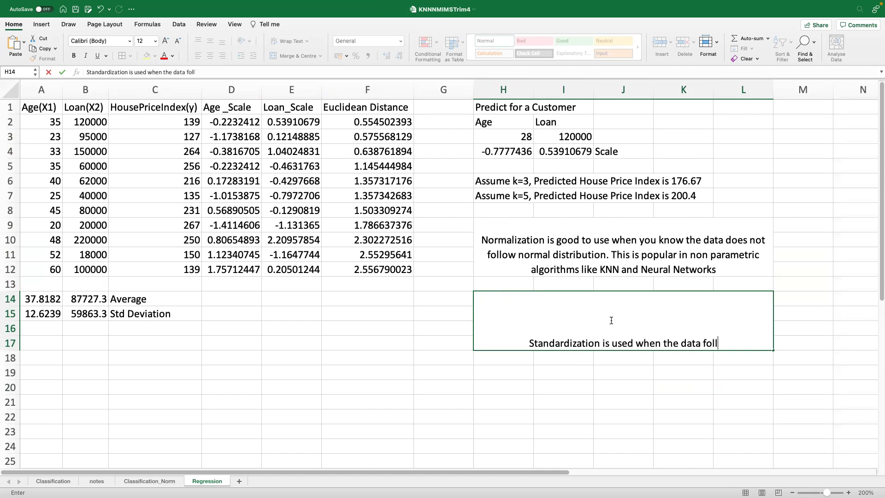
type("ows the gaussian or n")
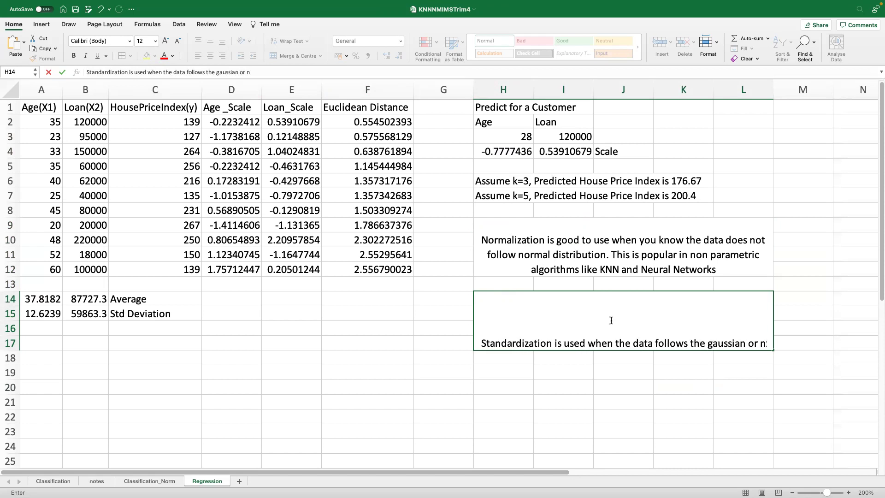
type("ormal distribution")
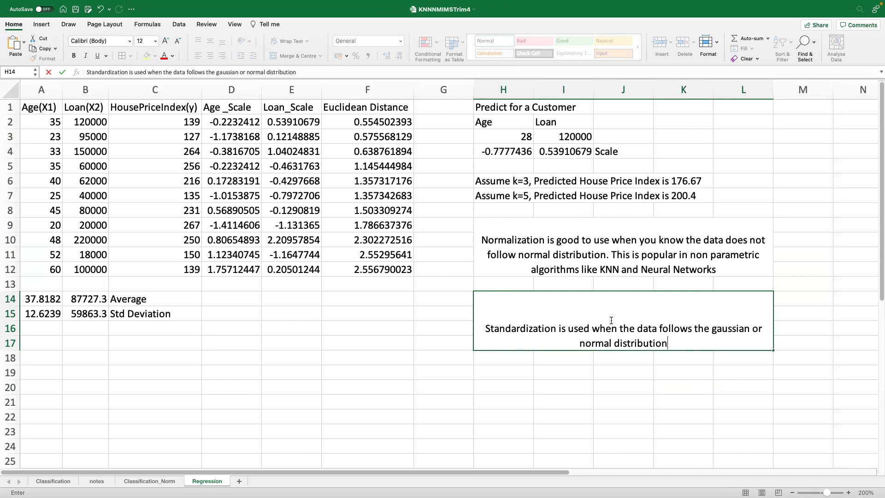
type(".")
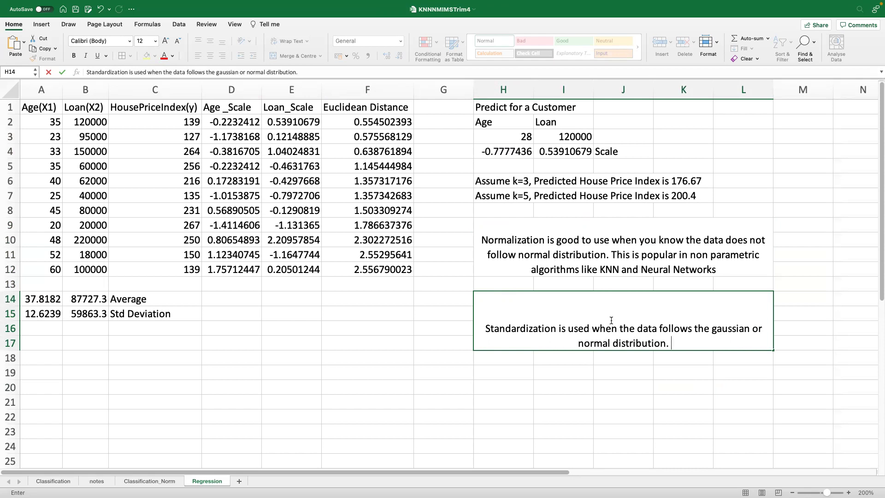
type("Standardi")
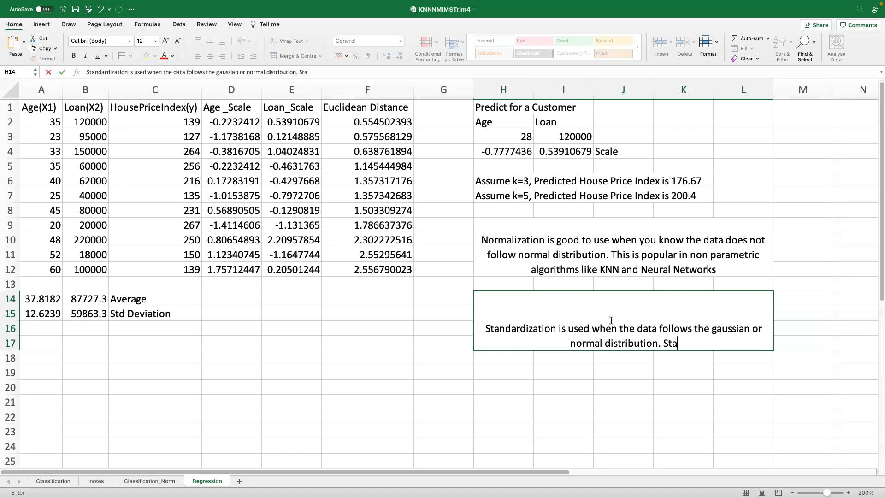
type("zations")
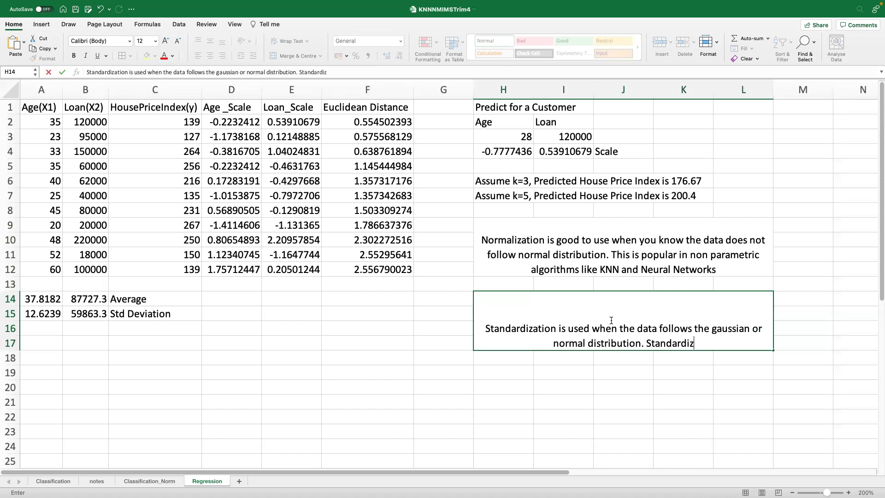
key("BackSpace")
key("BackSpace")
type("generates ")
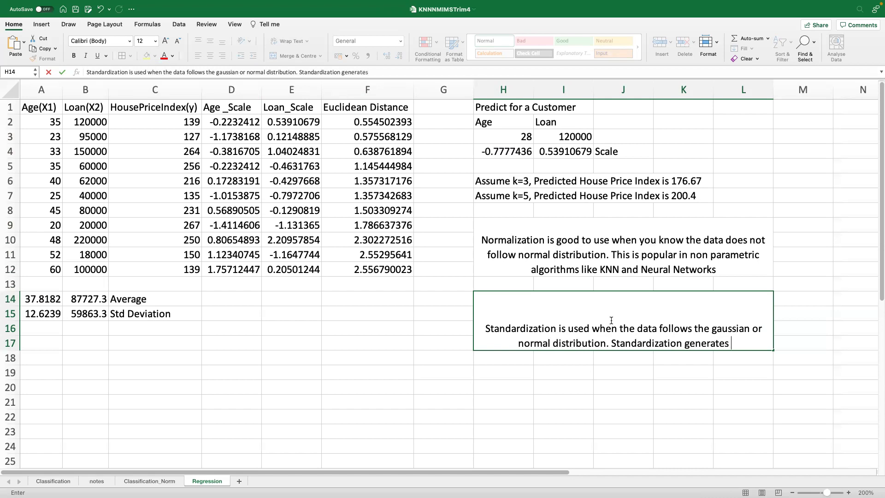
type("negativ")
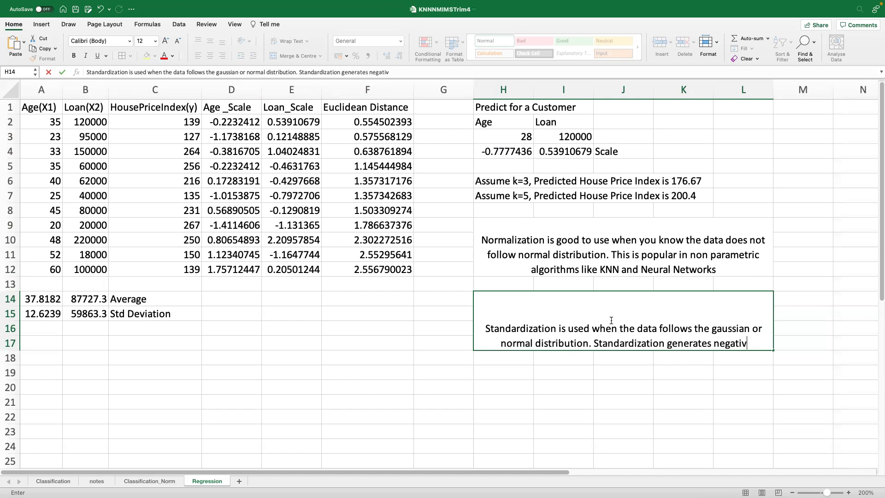
type("e values/")
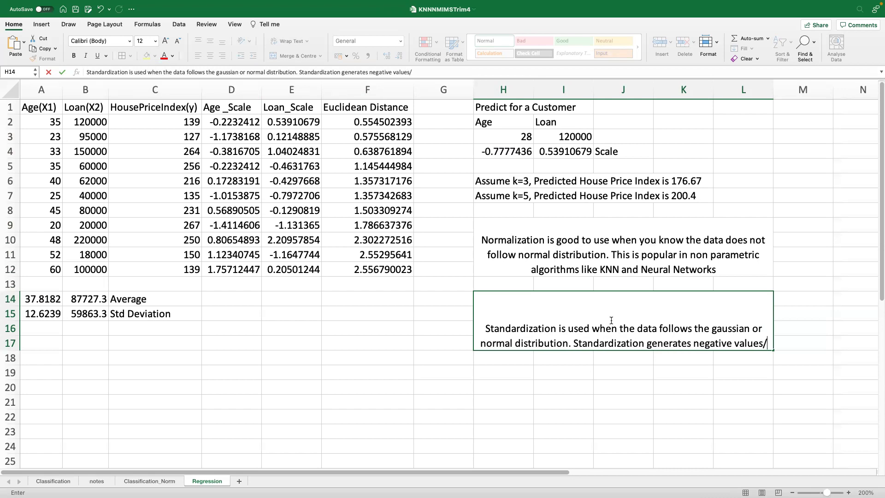
key("BackSpace")
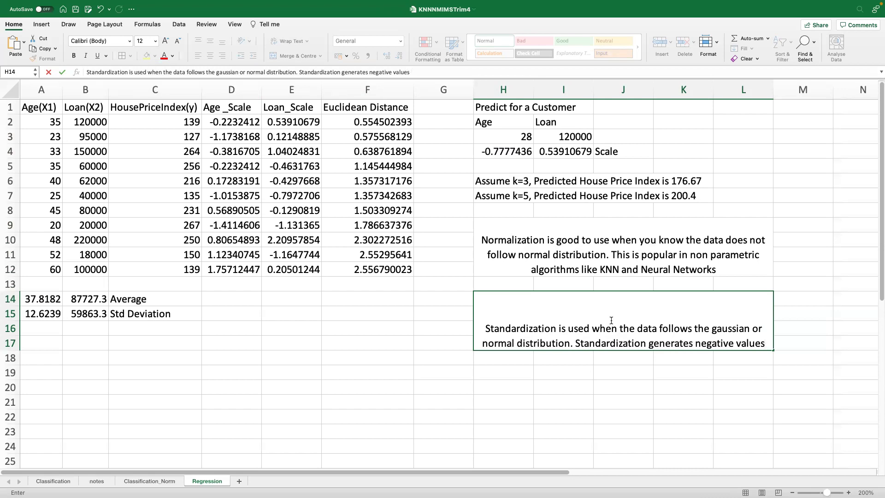
type(".")
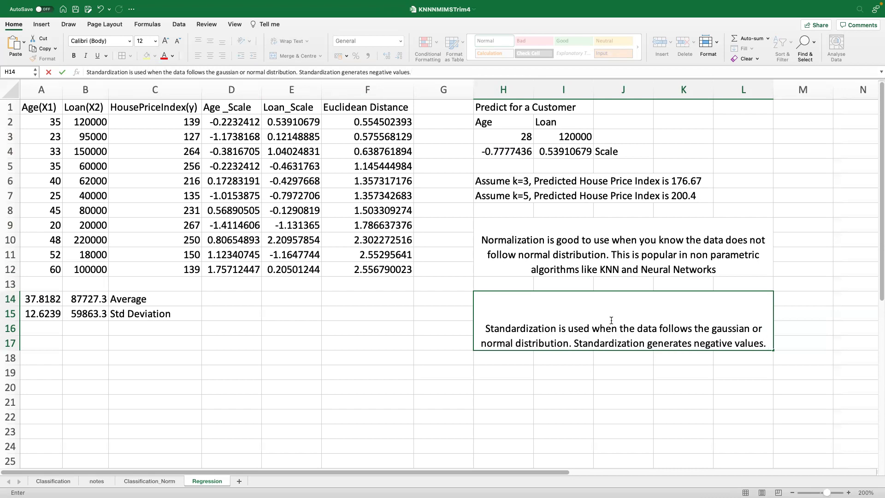
left_click(661, 385)
Move to an empty cell and save the workbook with Cmd+S
left_click(582, 322)
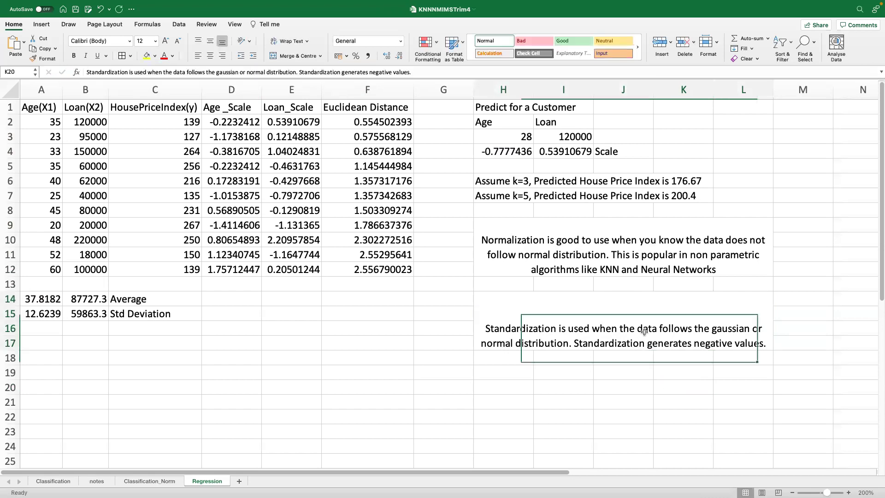
left_click(377, 377)
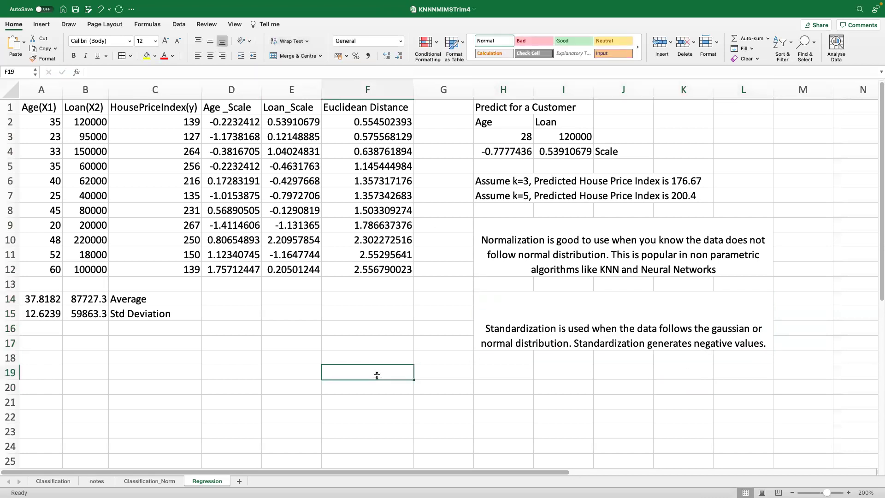
key("super+s")
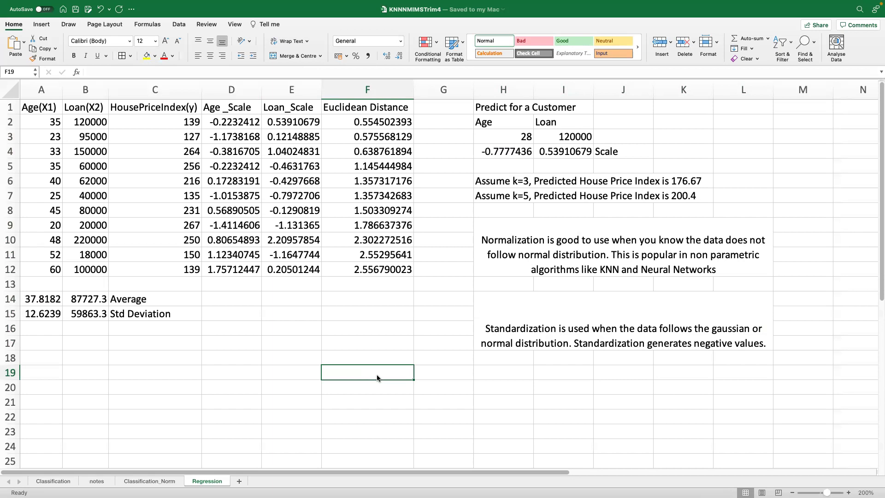
mouse_move(452, 4)
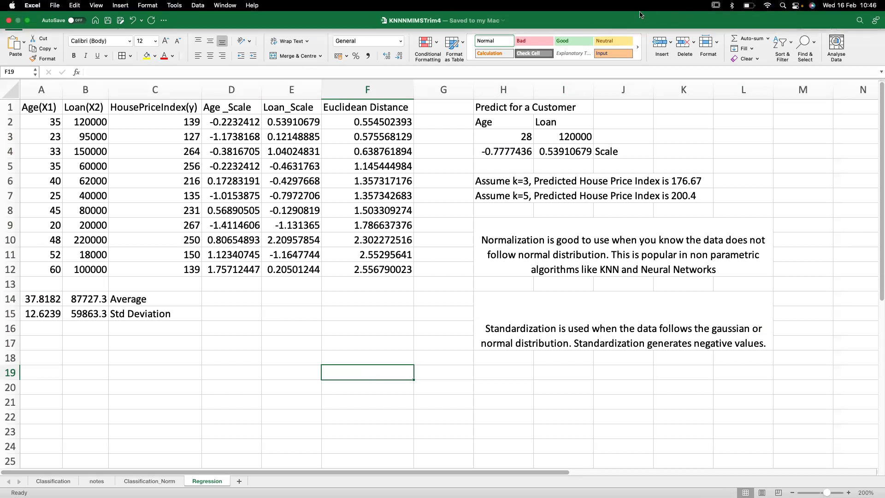